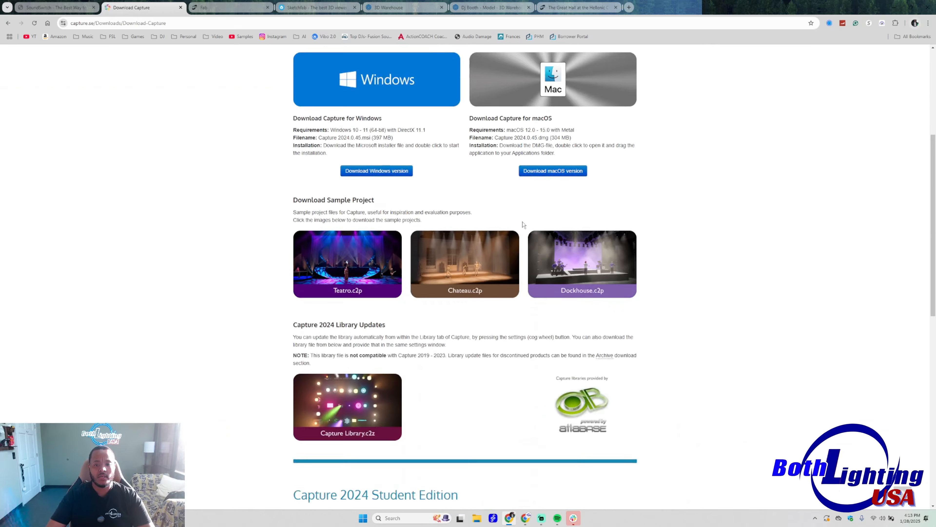
Review the Capture 2024 download page, covering the Windows and macOS installers, sample projects, library updates and Student Edition
scroll(202, 180, "up", 4)
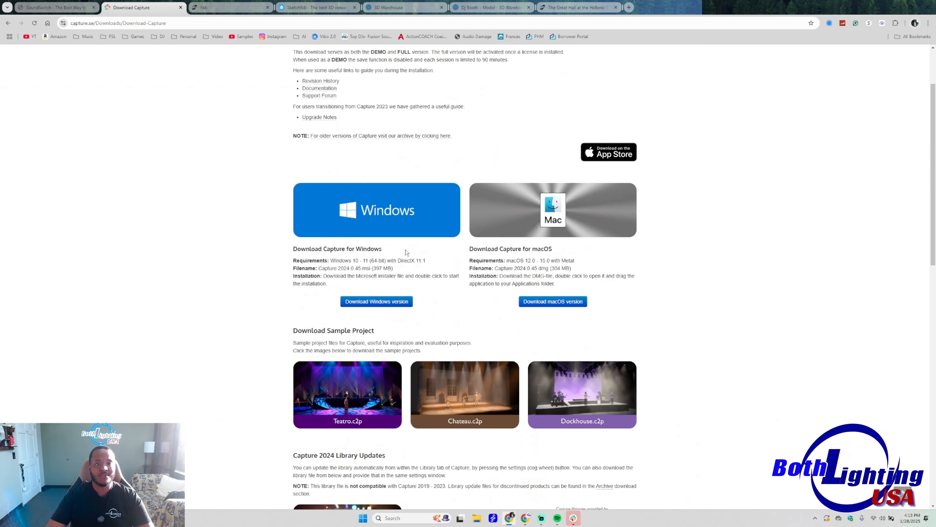
scroll(442, 258, "down", 10)
scroll(460, 242, "down", 6)
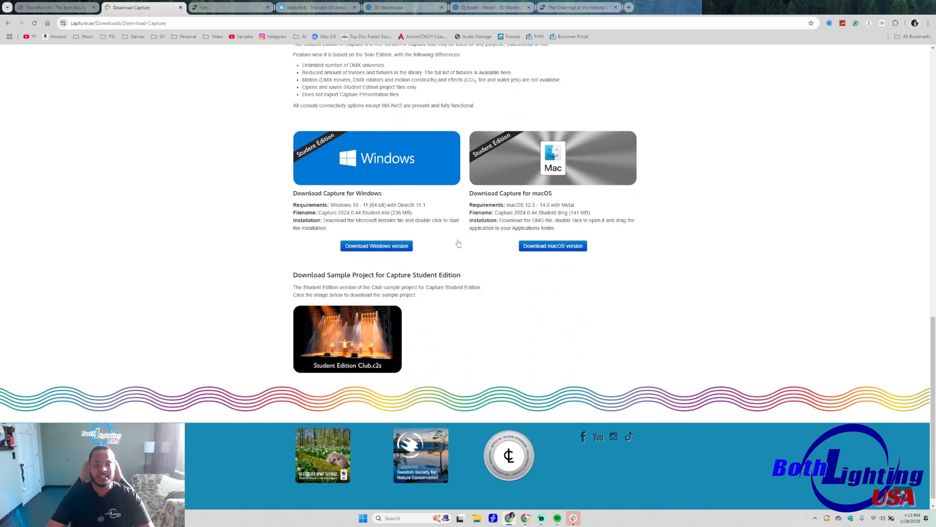
scroll(459, 243, "up", 18)
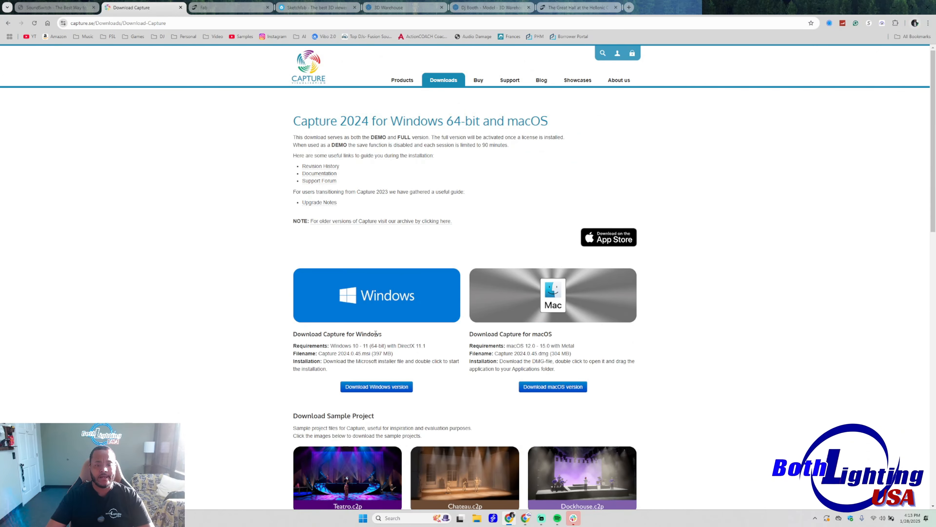
scroll(553, 309, "down", 2)
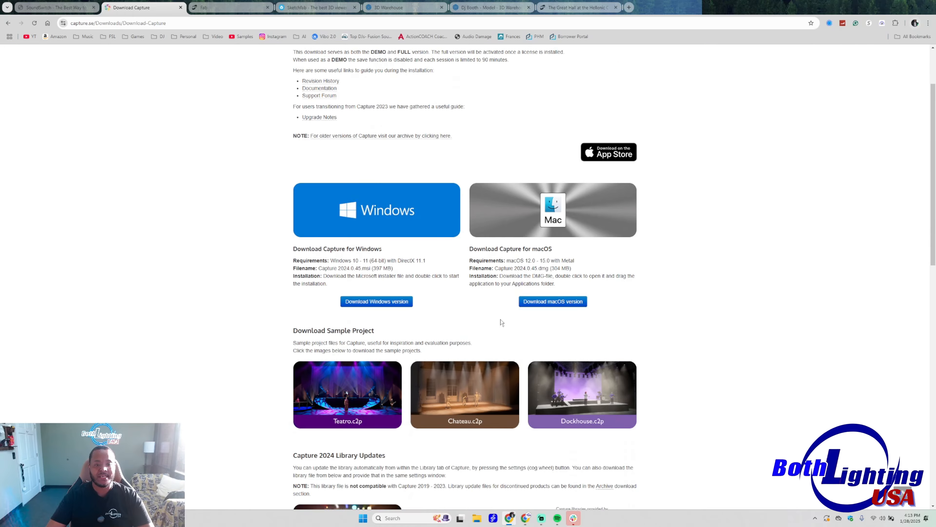
scroll(502, 322, "down", 2)
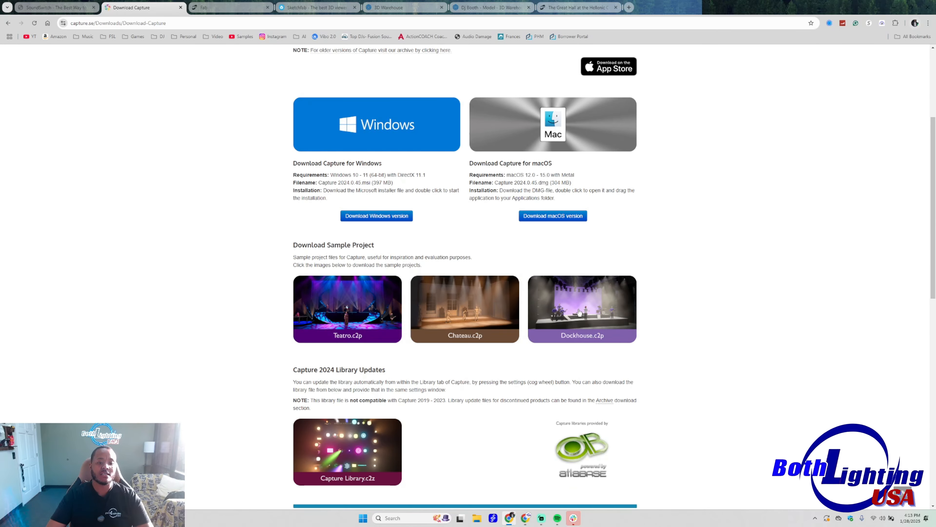
scroll(576, 319, "down", 2)
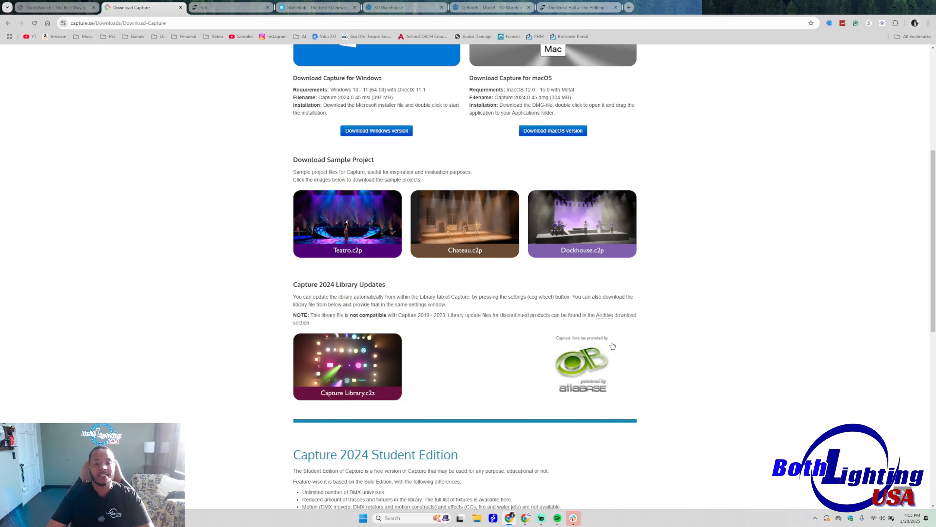
scroll(602, 365, "up", 8)
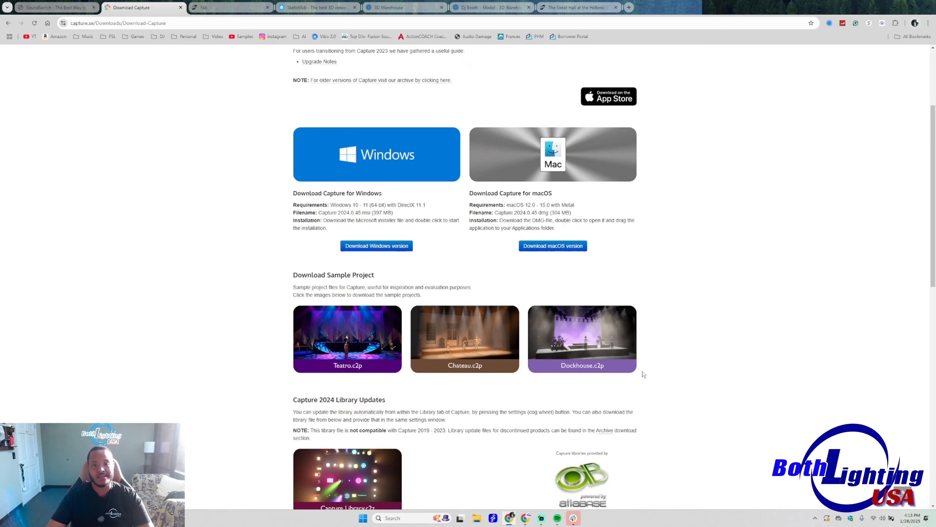
Bring up the SoundSwitch website and launch the Capture 2024 application from the Windows search
left_click(82, 7)
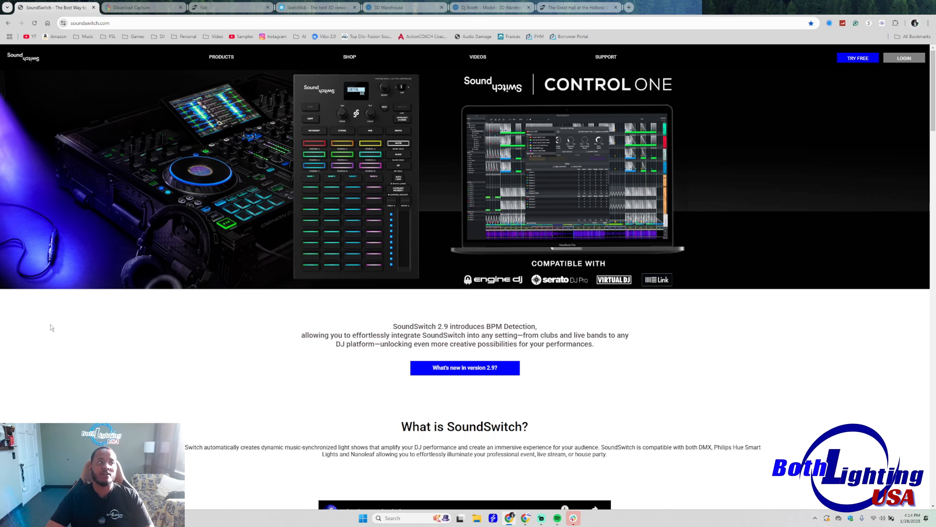
left_click(391, 518)
type("CAP")
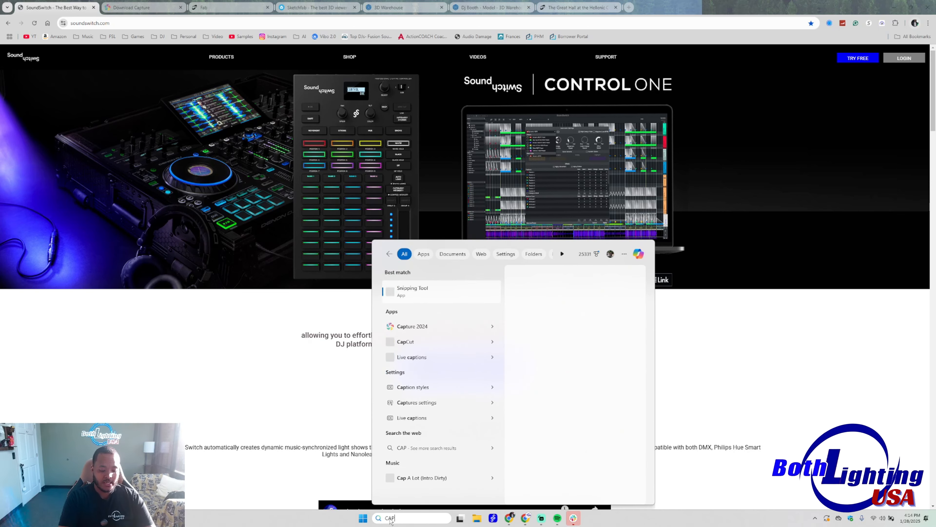
type("TURE")
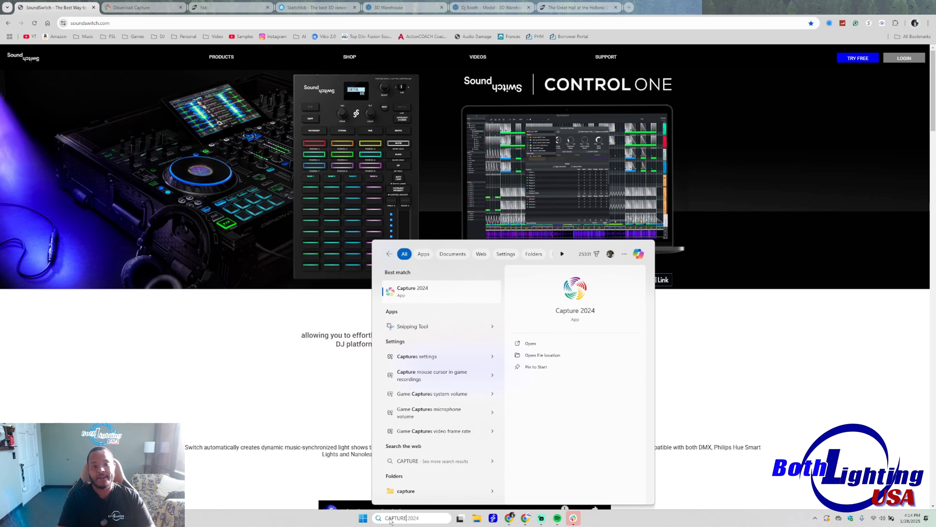
key("Return")
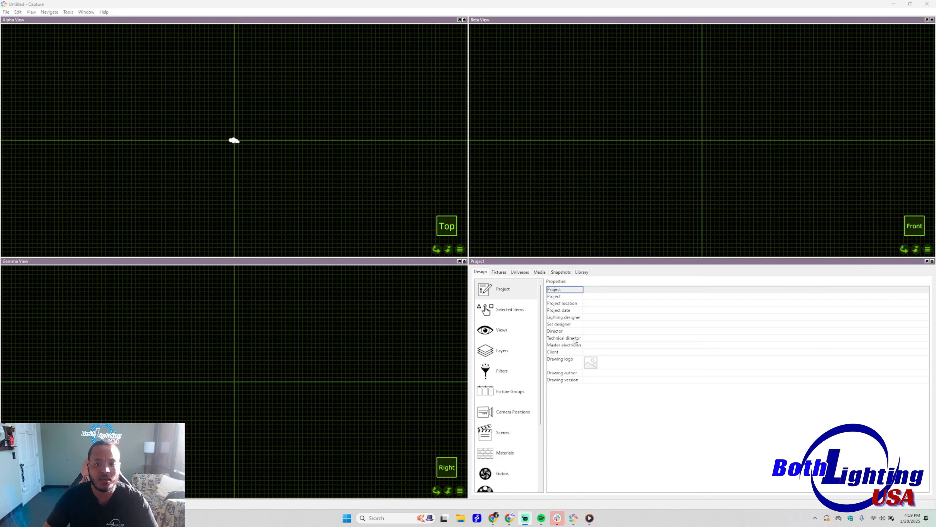
Set the Alpha view to Plot display mode and the Gamma view to Live display mode
left_click(459, 249)
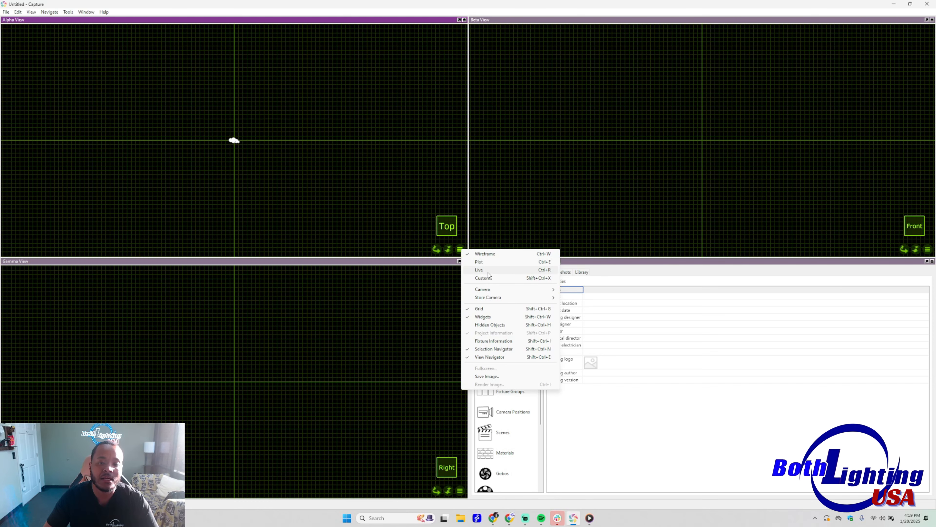
left_click(489, 262)
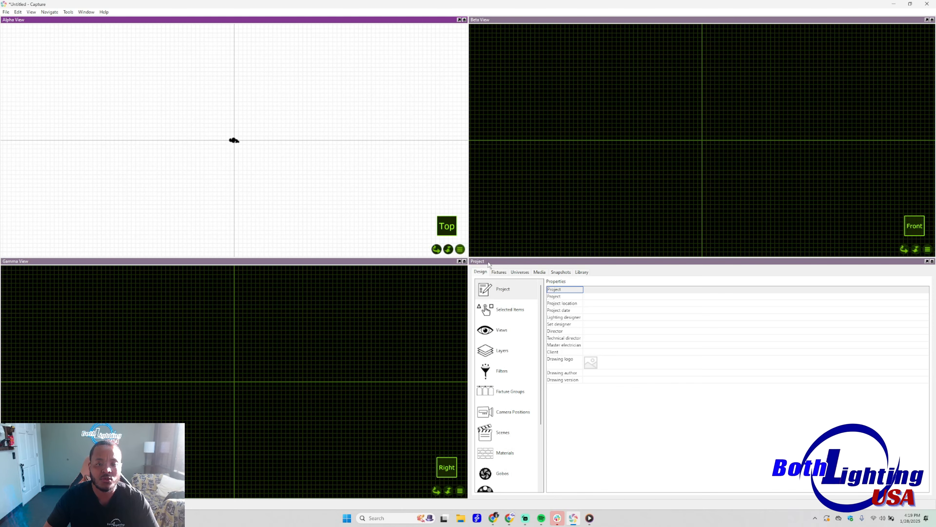
left_click(927, 249)
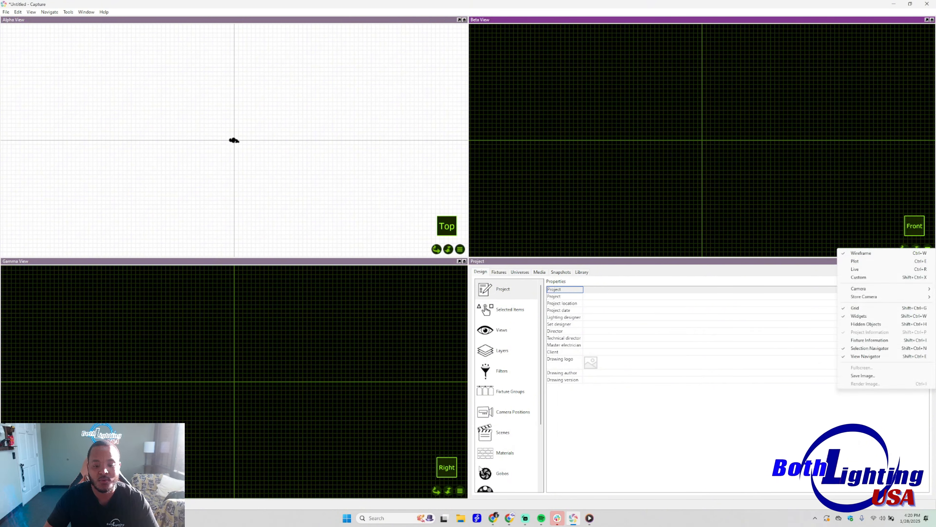
left_click(460, 490)
left_click(490, 368)
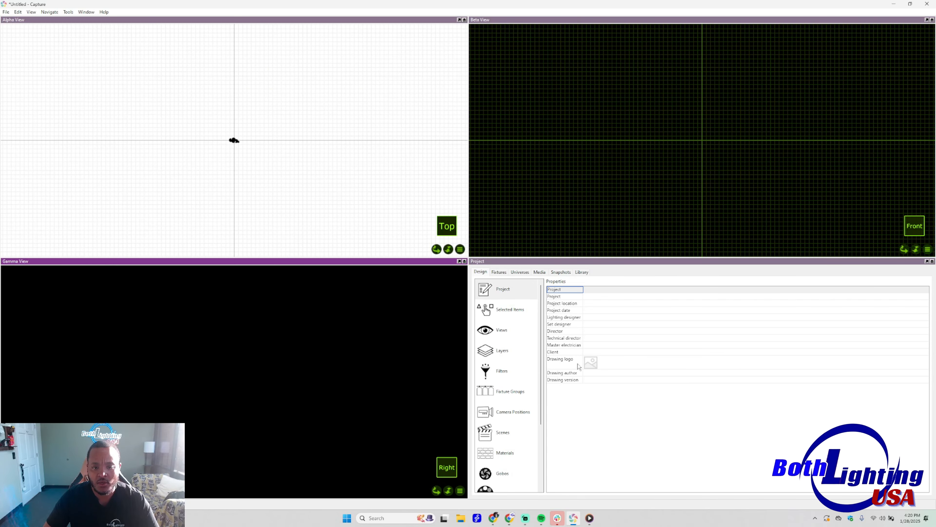
Survey the project's Design categories and view the Gobos, Frame Lists, Materials and Scenes
scroll(517, 373, "down", 3)
scroll(518, 374, "down", 2)
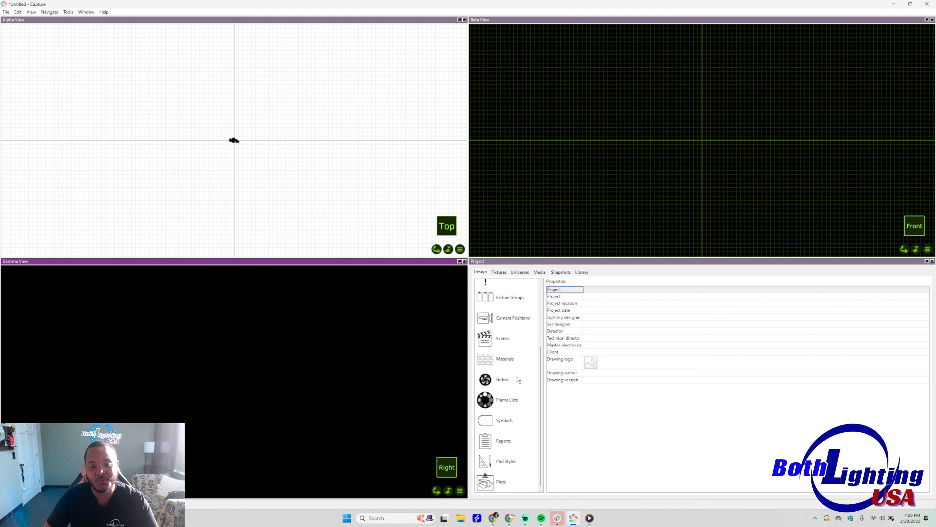
scroll(518, 380, "up", 4)
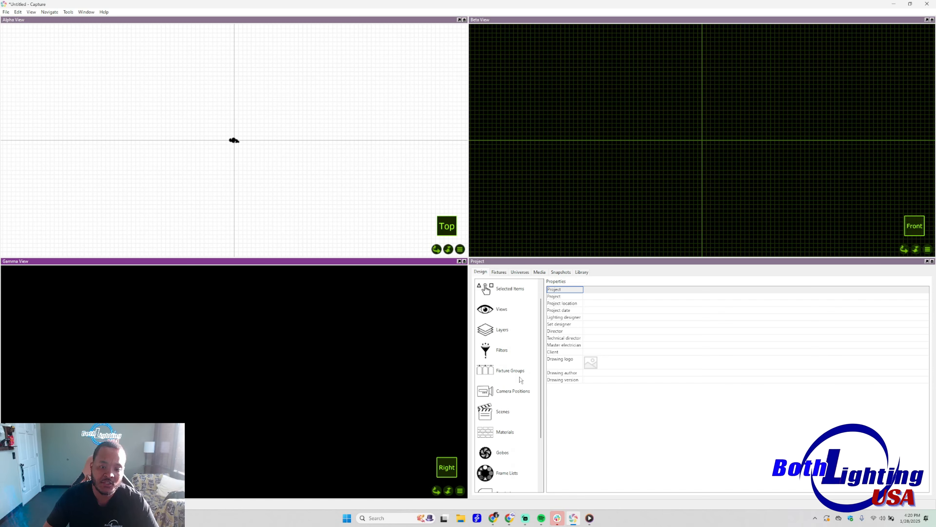
scroll(520, 374, "up", 1)
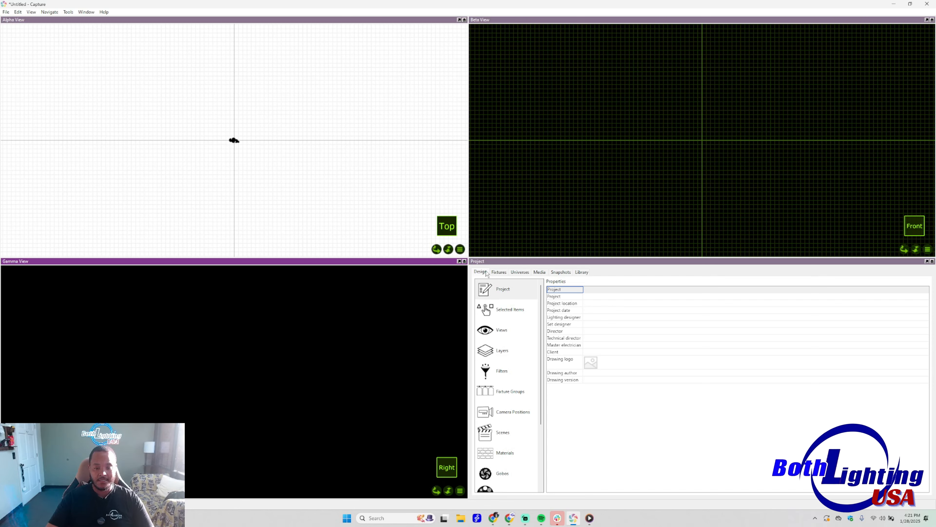
scroll(510, 450, "down", 4)
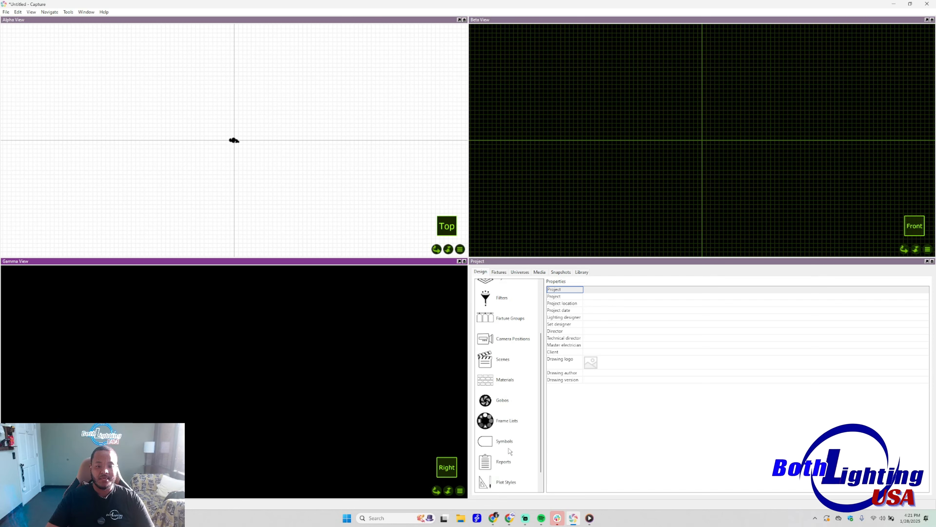
scroll(510, 451, "down", 1)
left_click(505, 380)
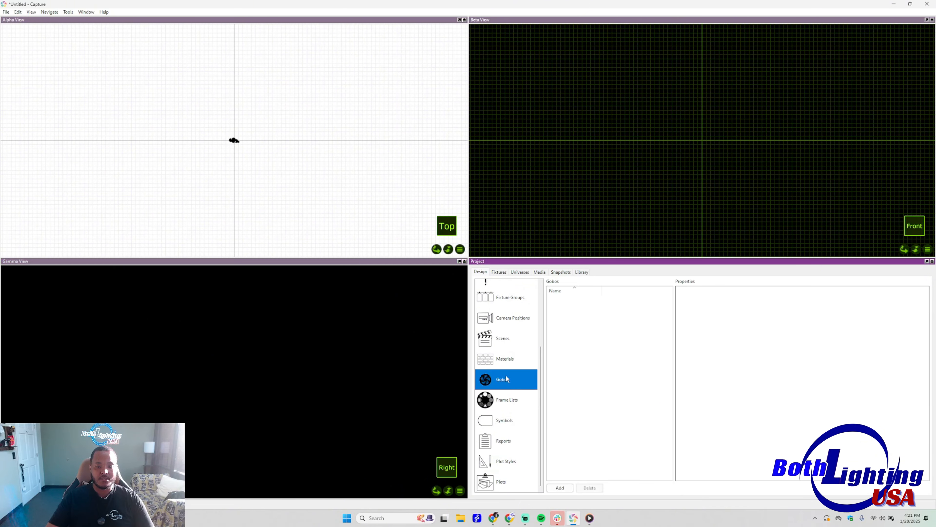
left_click(512, 399)
left_click(508, 363)
scroll(508, 364, "up", 1)
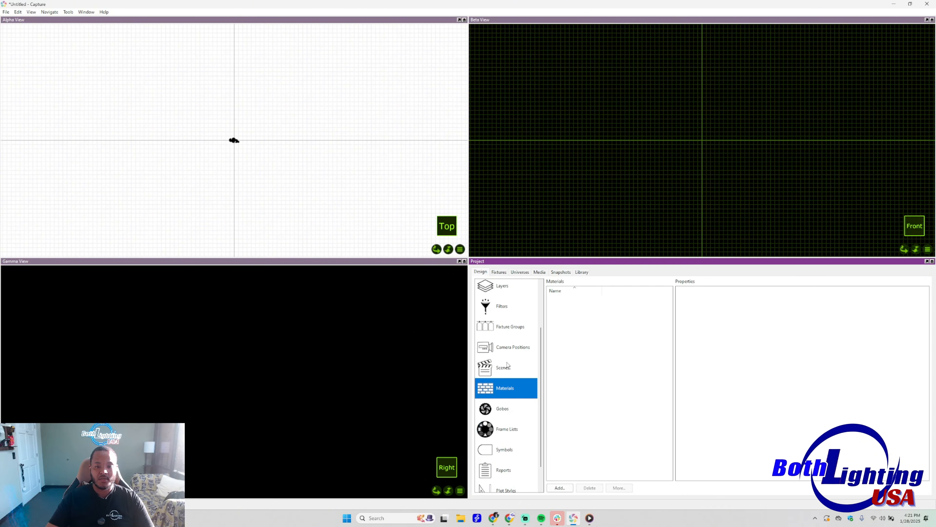
left_click(508, 368)
scroll(530, 360, "up", 1)
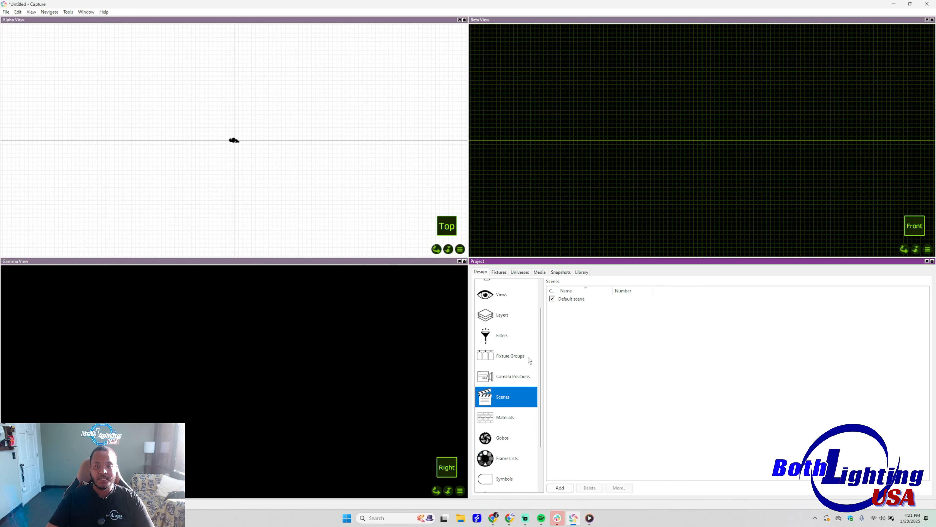
View the Camera Positions, Fixture Groups, Filters and Selected Items categories, and open the project's fixture list
scroll(530, 361, "up", 1)
left_click(504, 405)
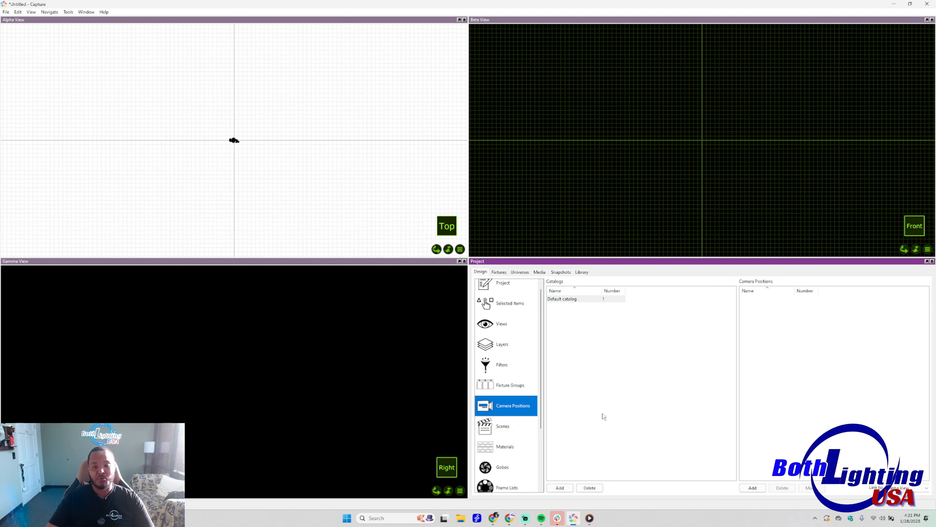
left_click(508, 387)
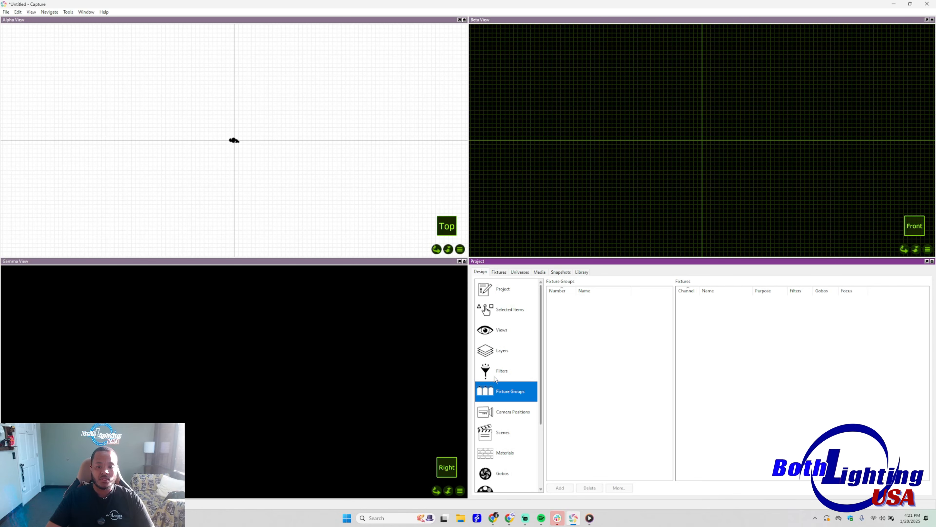
left_click(494, 377)
left_click(515, 392)
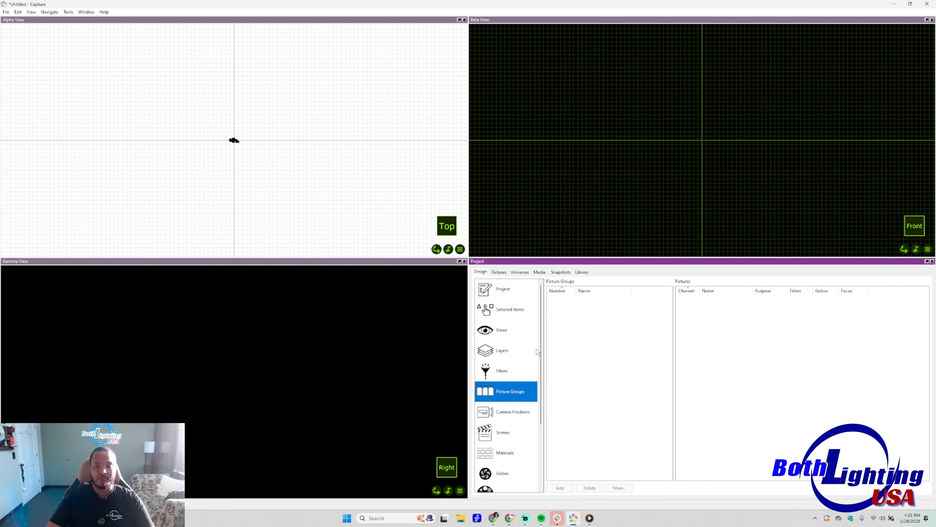
left_click(507, 297)
left_click(510, 312)
left_click(499, 272)
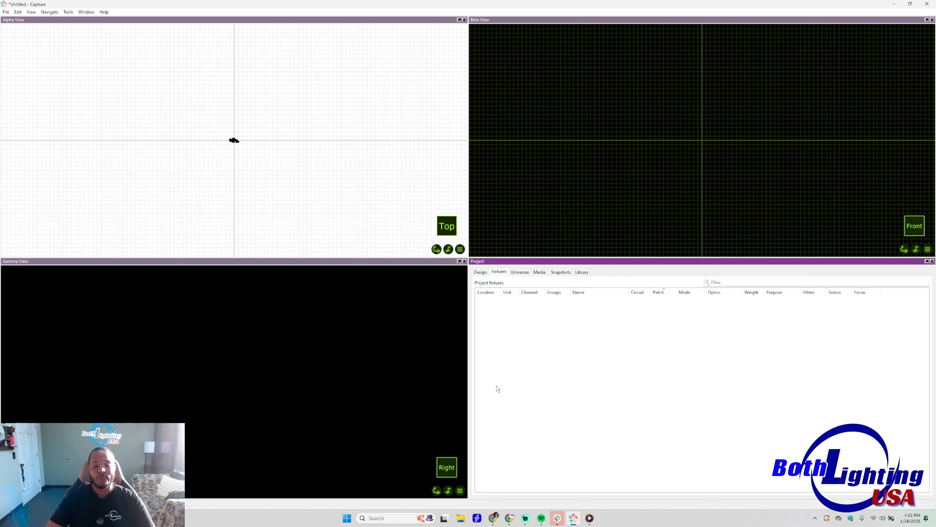
Switch to Chrome, view the Fab marketplace home page and open Sketchfab's 3D model search
left_click(494, 519)
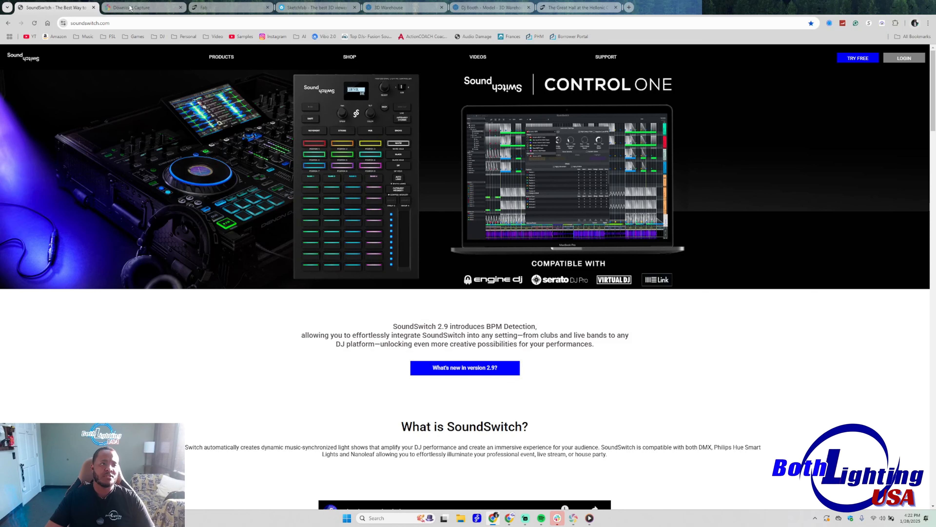
left_click(207, 8)
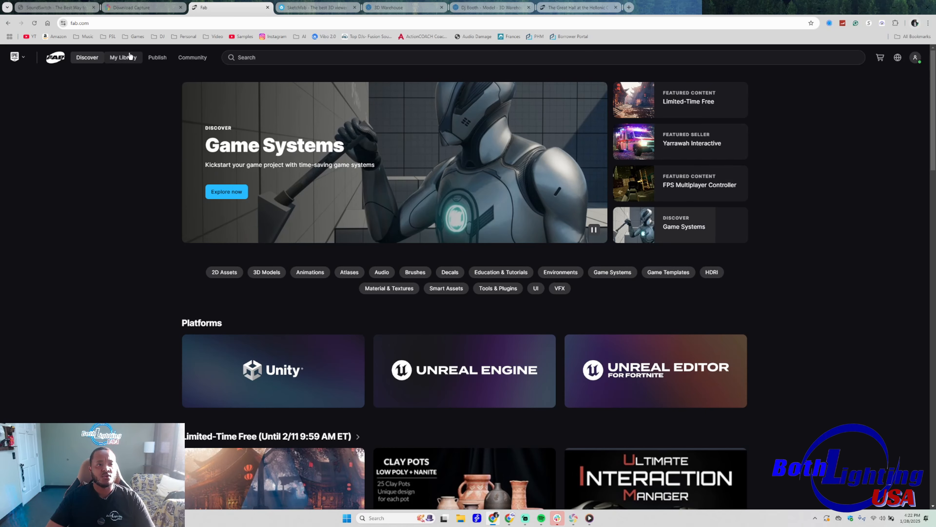
left_click(307, 5)
mouse_move(165, 60)
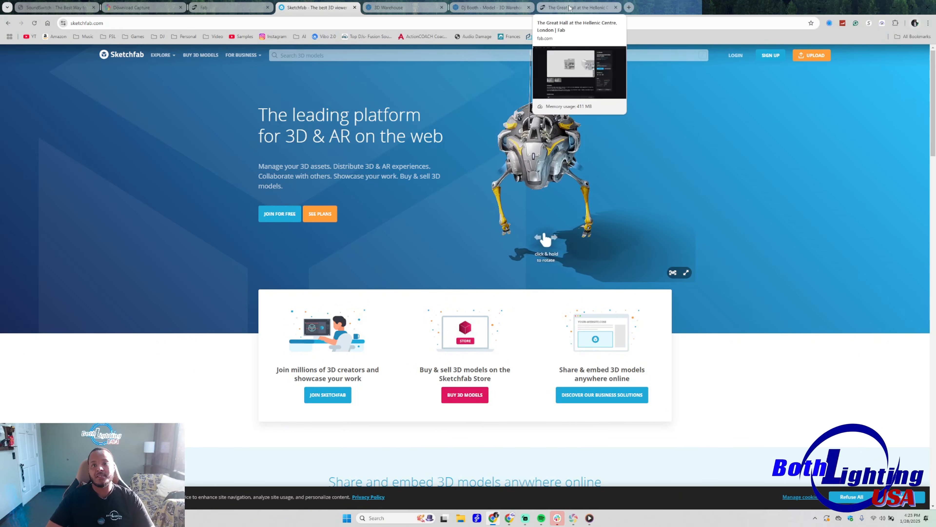
left_click(306, 56)
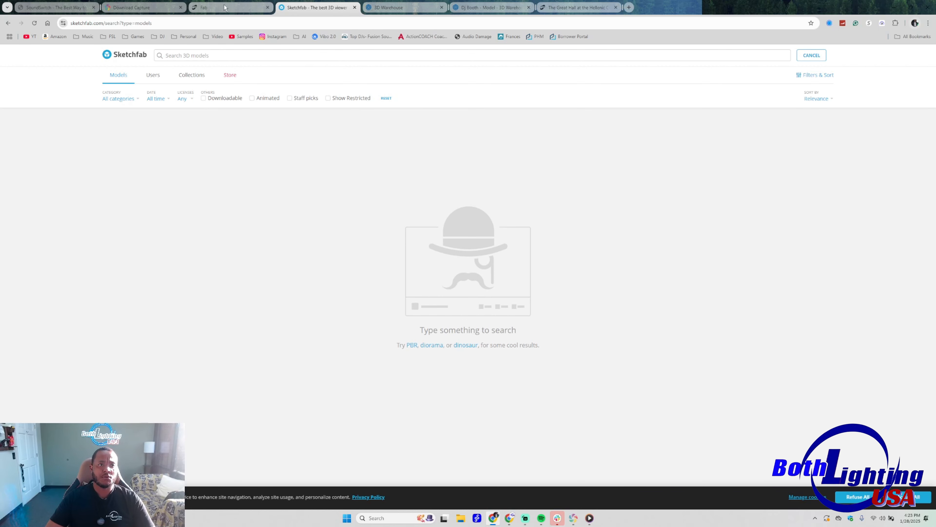
left_click(219, 56)
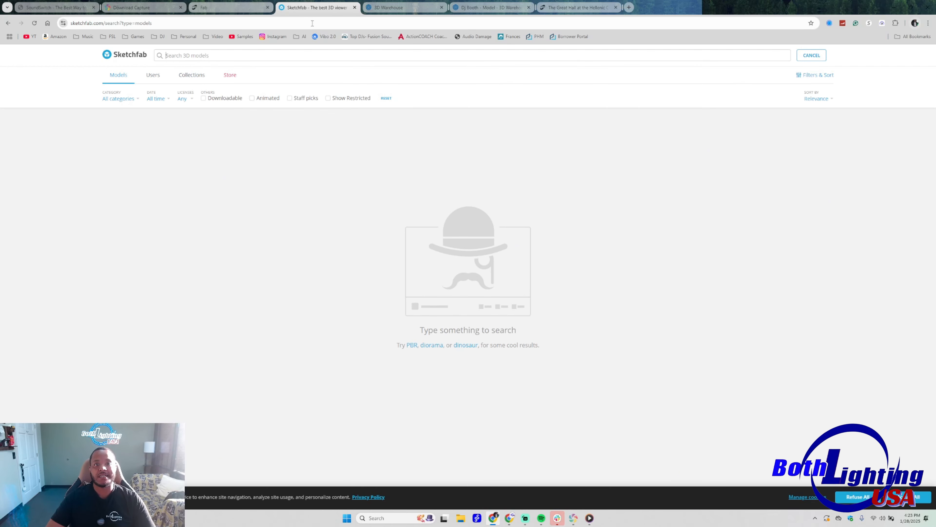
View the 3D Warehouse site, its Dj Booth model page and Fab's listing for The Great Hall at the Hellenic Centre, London
left_click(240, 6)
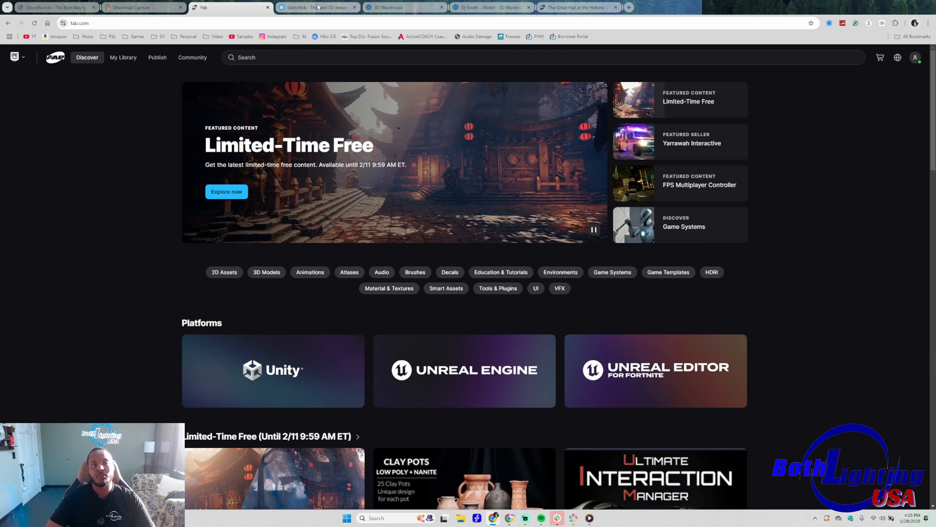
left_click(318, 6)
left_click(398, 7)
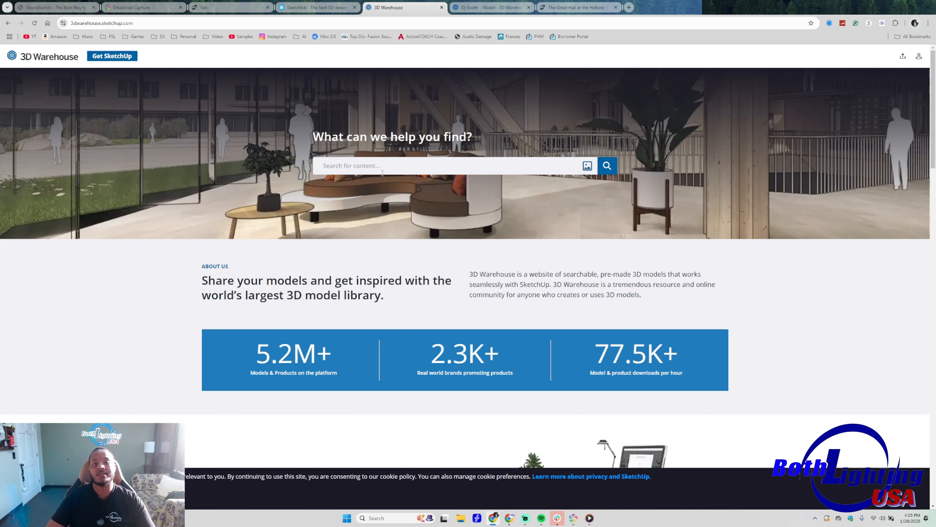
left_click(486, 9)
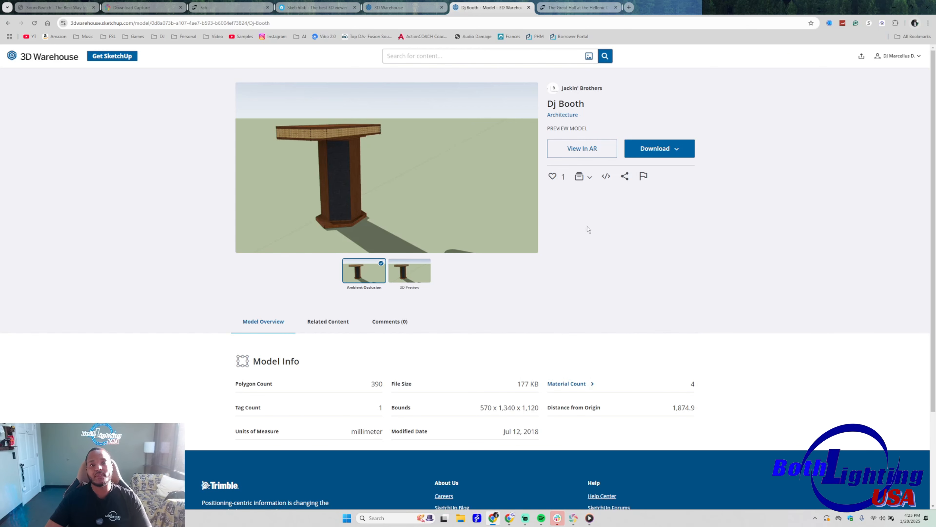
left_click(593, 7)
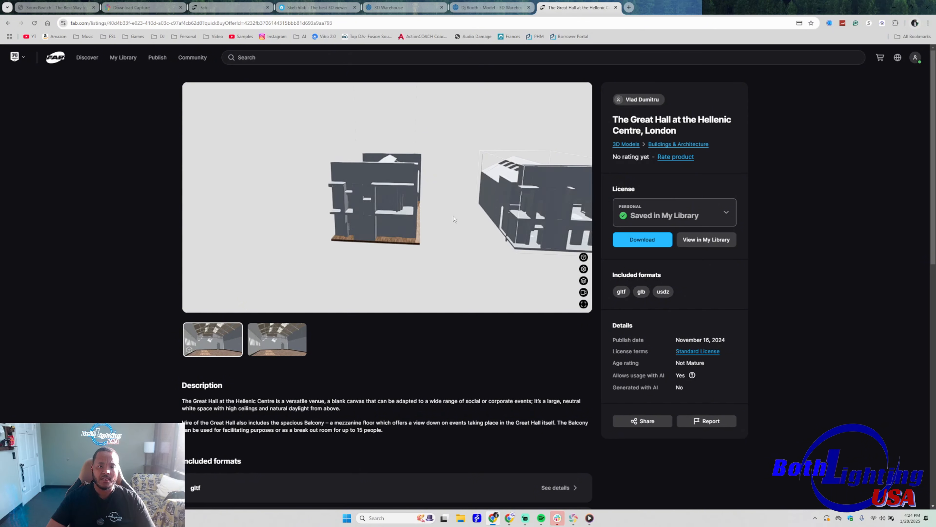
Examine the exterior, interior and balcony of The Great Hall model in Fab's 3D preview
left_click_drag(438, 218, 191, 232)
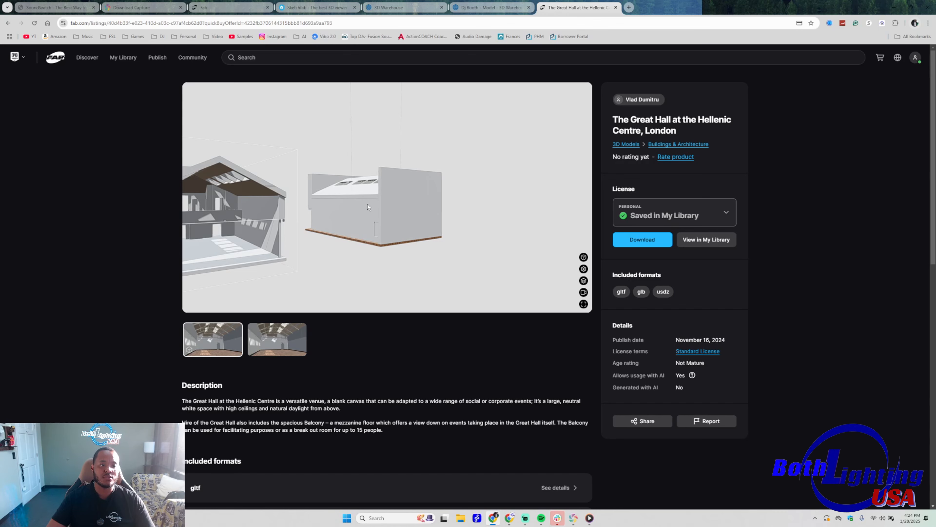
scroll(384, 211, "up", 10)
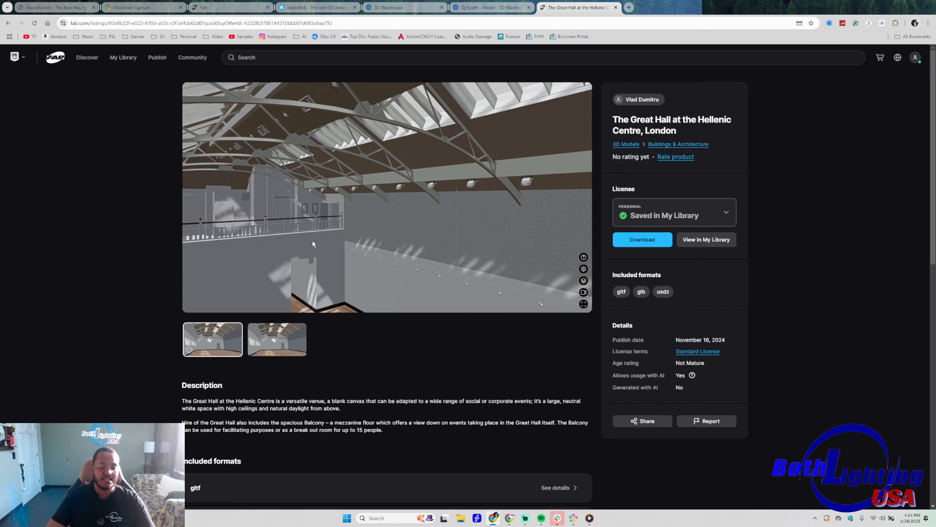
left_click_drag(312, 240, 308, 166)
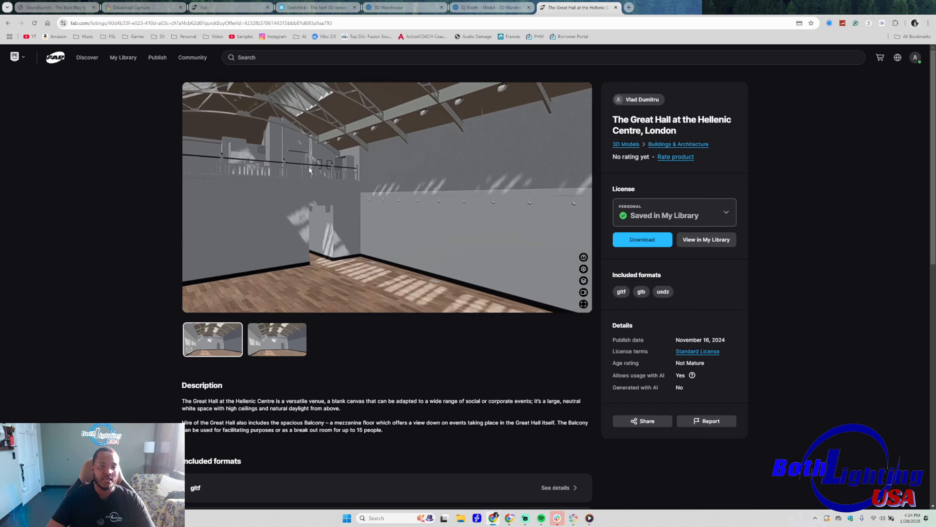
left_click_drag(361, 208, 447, 248)
left_click_drag(490, 227, 536, 176)
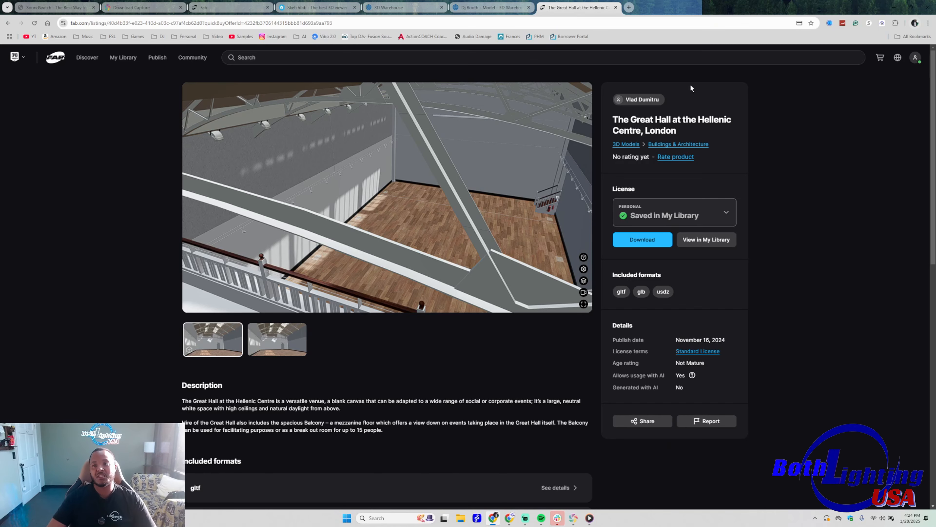
Switch to Capture and load scene.gltf from the Downloads subfolder the_great_hall_at_the_hellenic_centre_london for model import
left_click(893, 8)
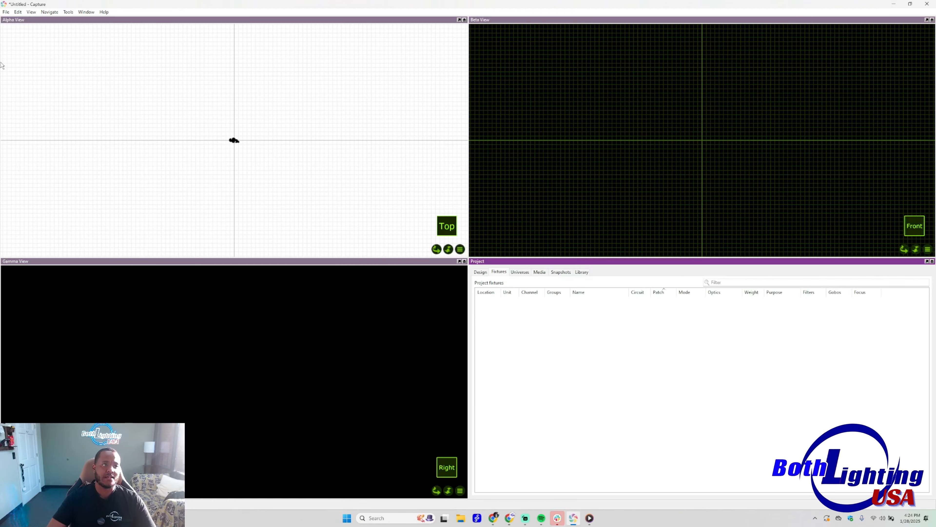
left_click(6, 13)
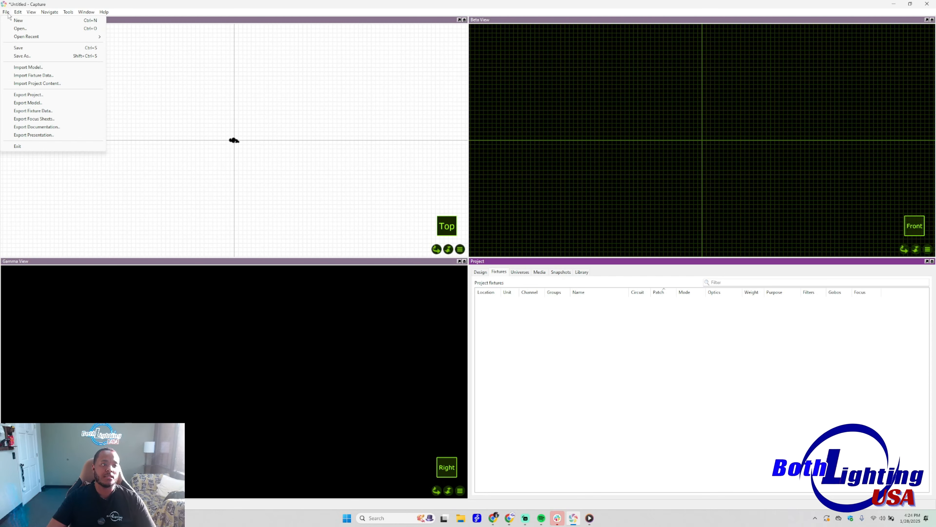
left_click(39, 68)
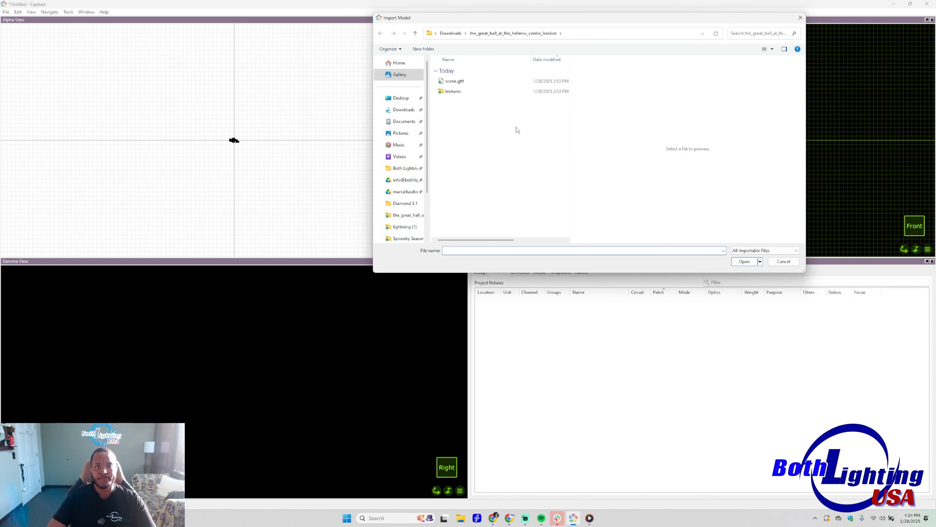
left_click(451, 33)
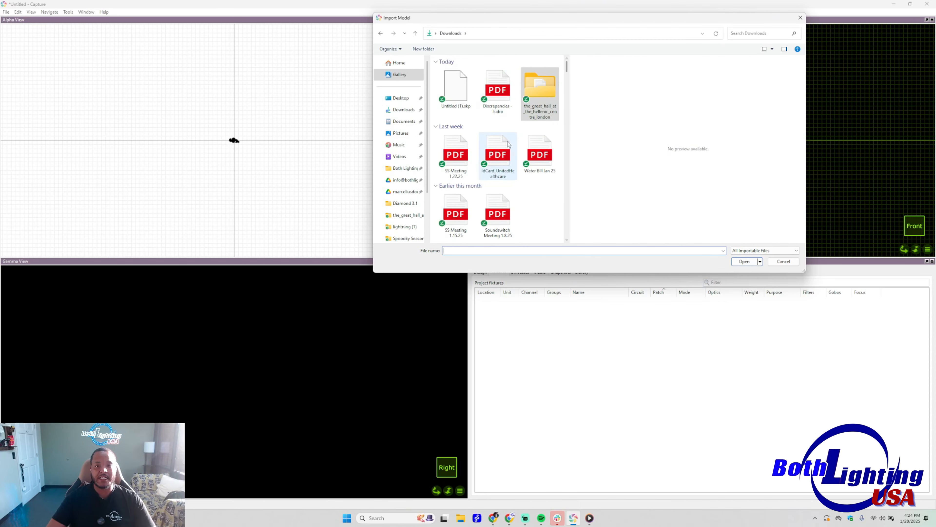
left_click(540, 97)
double_click(541, 97)
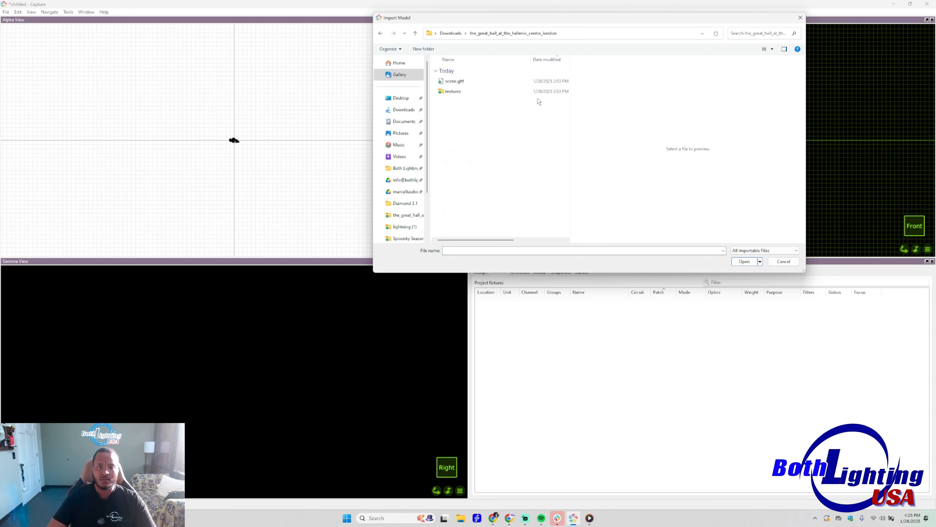
double_click(467, 82)
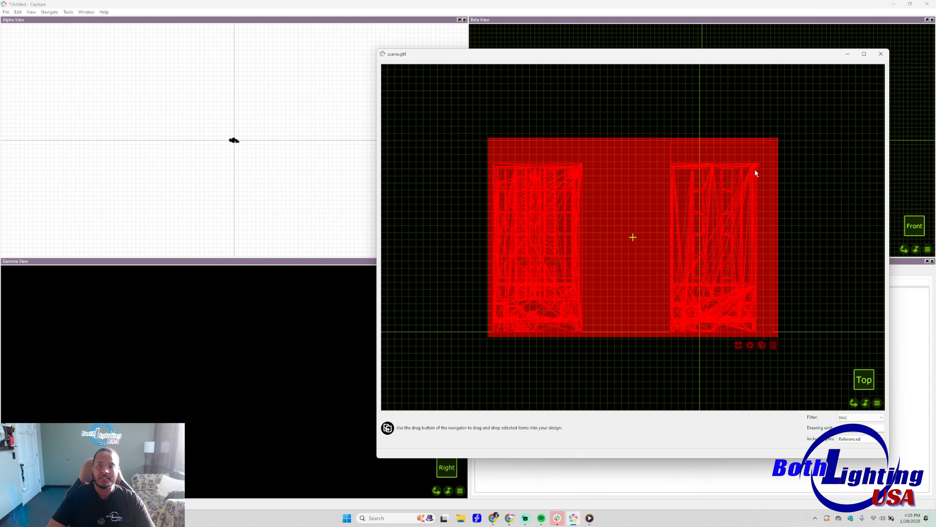
Place the entire hall model from the import window into the Beta view at its original position and close the import window
left_click(802, 133)
left_click_drag(820, 118, 486, 347)
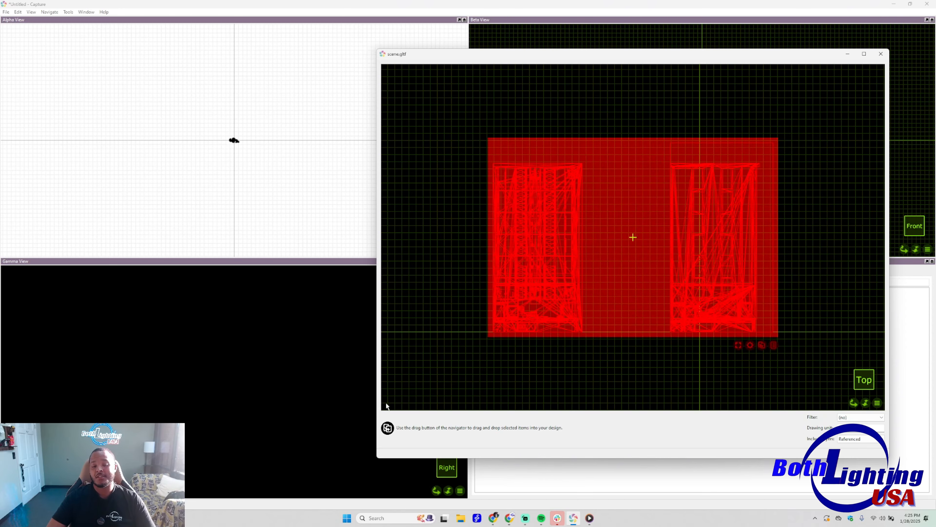
left_click_drag(310, 54, 301, 49)
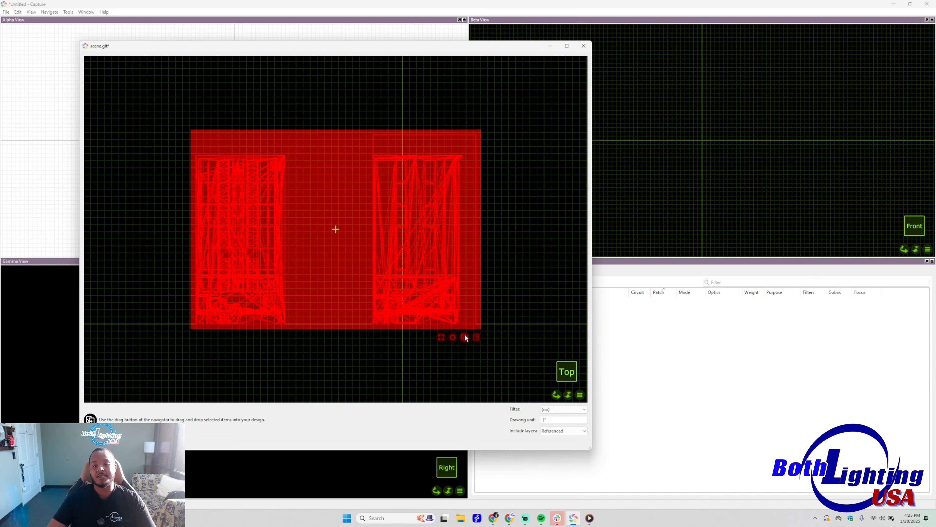
left_click_drag(463, 338, 630, 36)
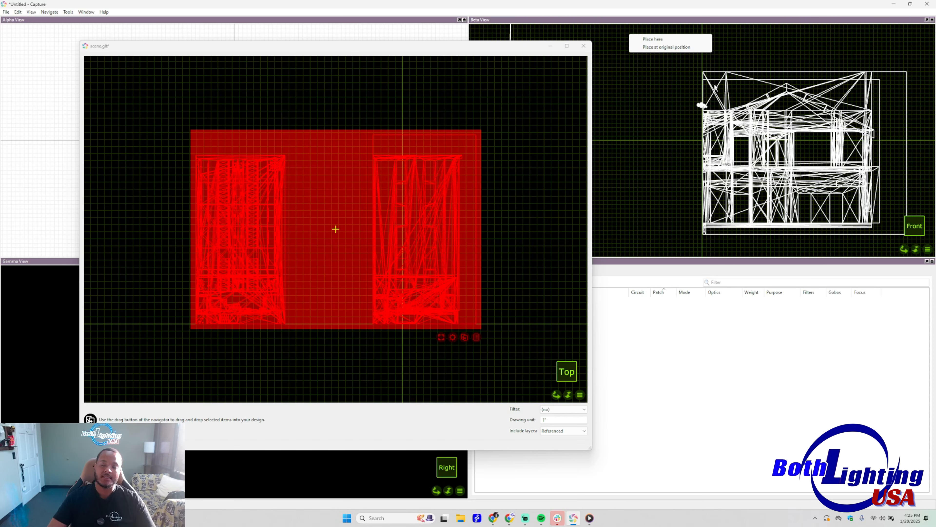
left_click(666, 47)
left_click(760, 185)
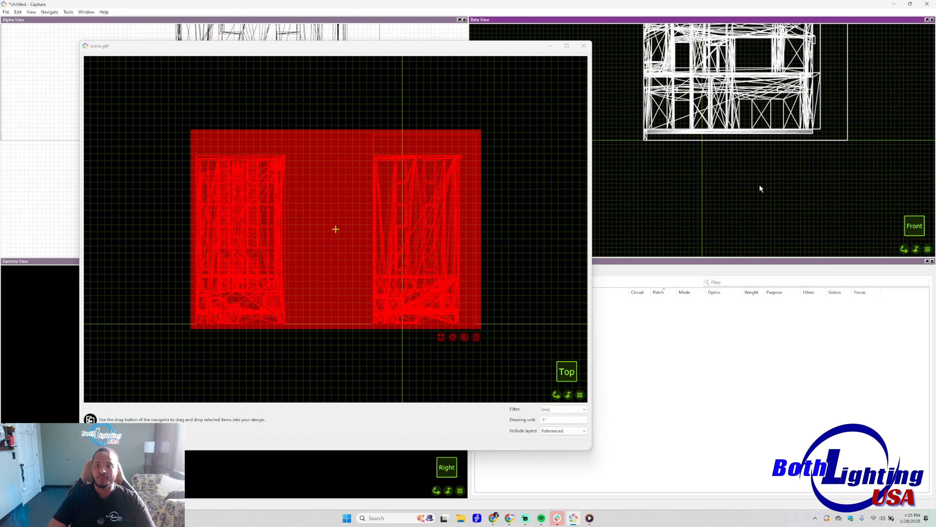
left_click(584, 46)
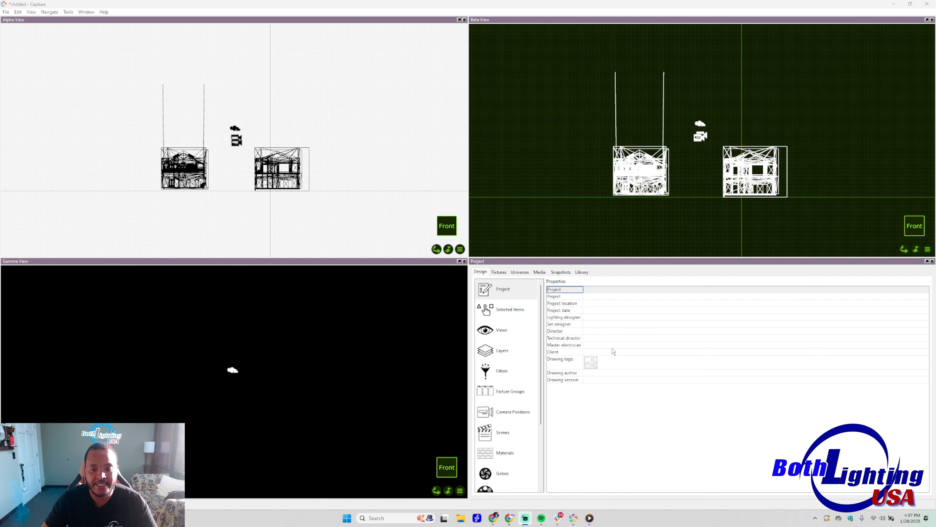
Set the Gamma View's ambient lighting to 100% in the project's view properties
left_click(502, 330)
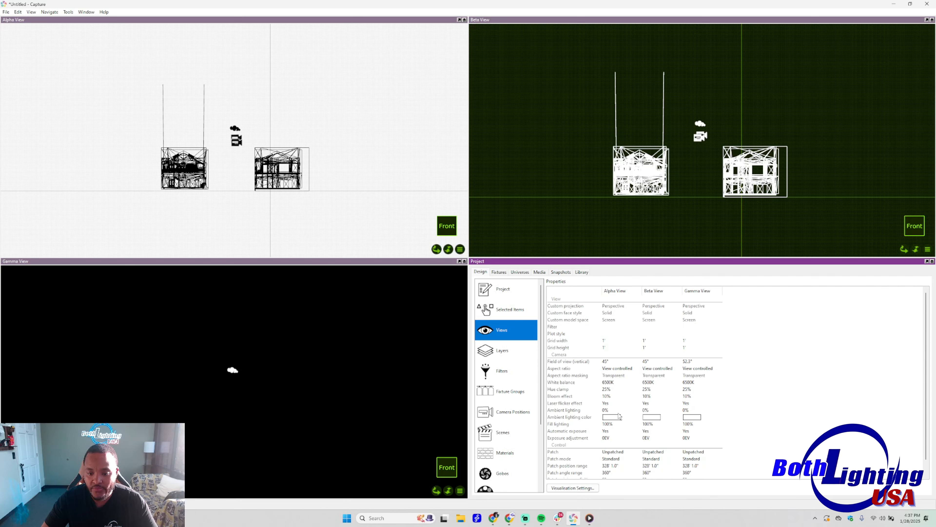
left_click(685, 410)
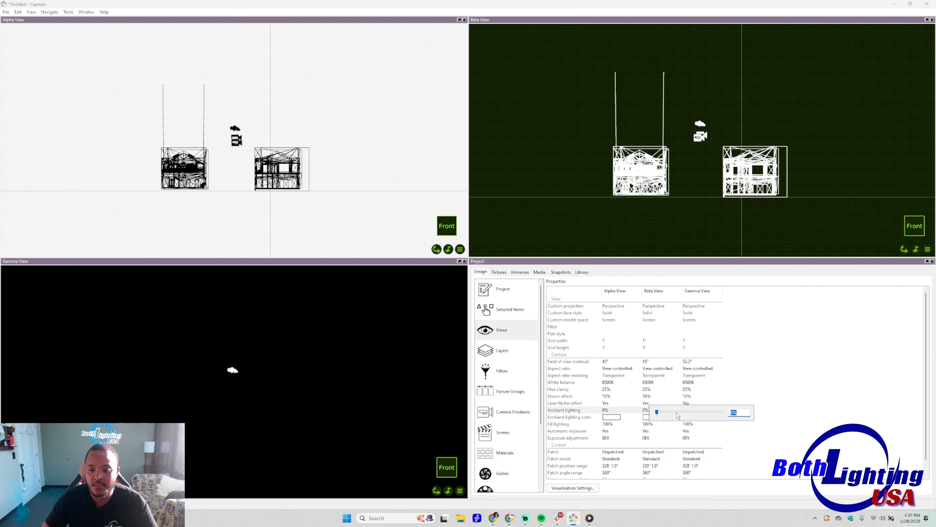
left_click_drag(658, 412, 723, 412)
left_click(764, 404)
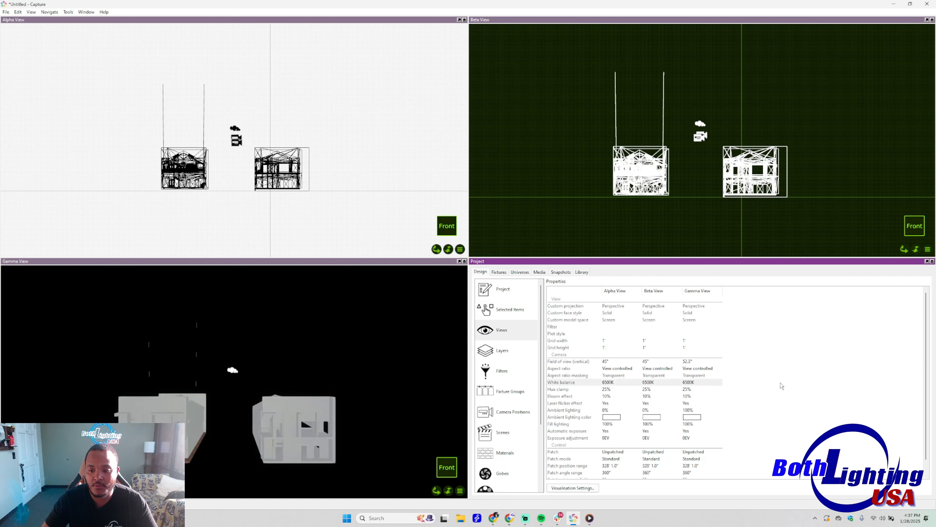
Change the Gamma View's ambient lighting color to the palette's pale orange
left_click(692, 417)
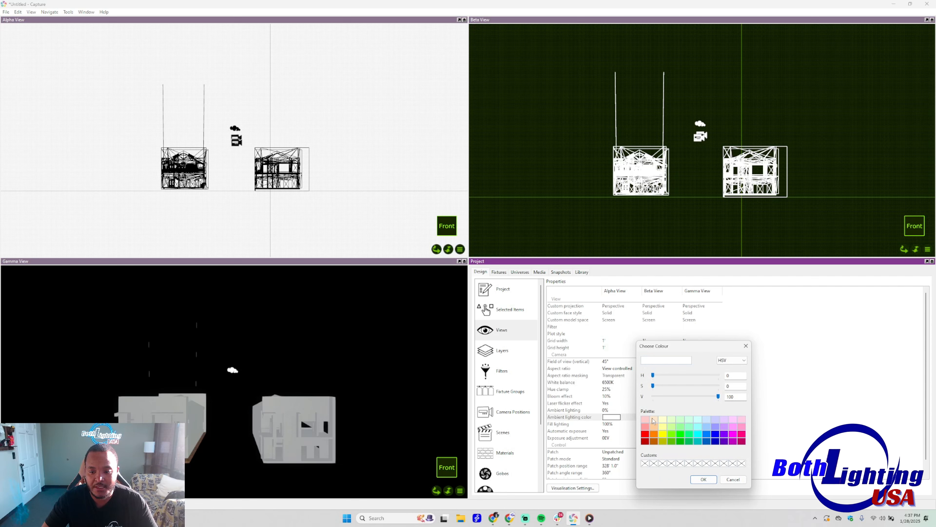
left_click(655, 420)
left_click(703, 479)
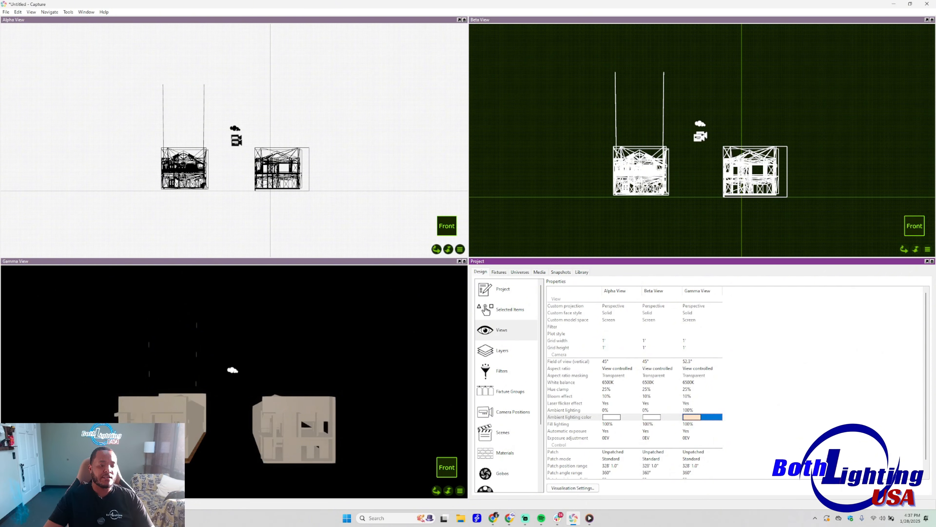
Bring the Gamma View camera from outside the hall model to inside the hall
mouse_move(219, 427)
right_mouse_down()
mouse_move(217, 415)
mouse_move(242, 416)
mouse_move(229, 436)
mouse_move(237, 429)
mouse_move(229, 425)
right_mouse_up()
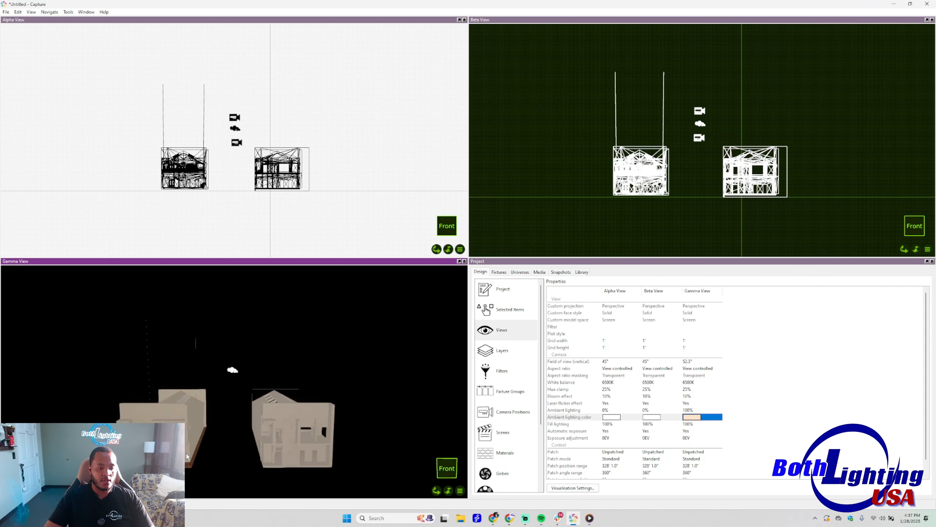
right_click_drag(229, 425, 257, 402)
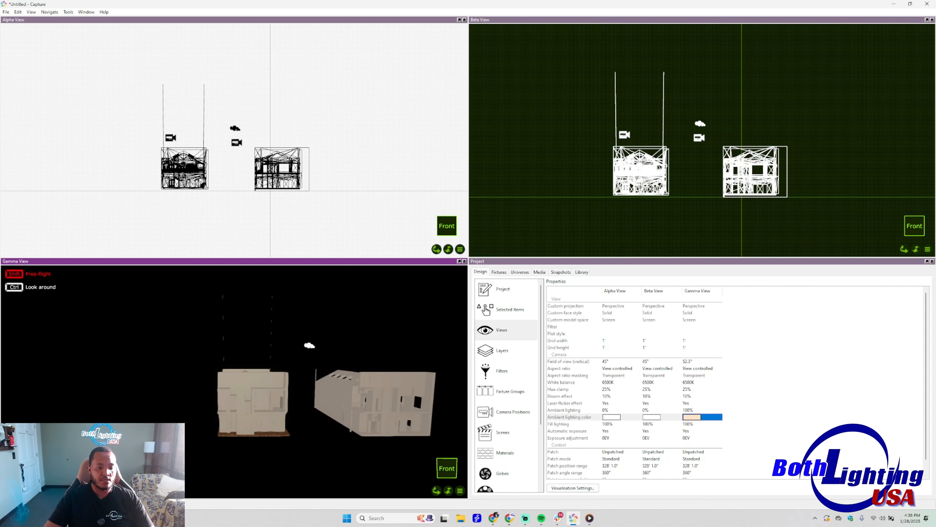
scroll(257, 401, "up", 5)
scroll(237, 412, "up", 5)
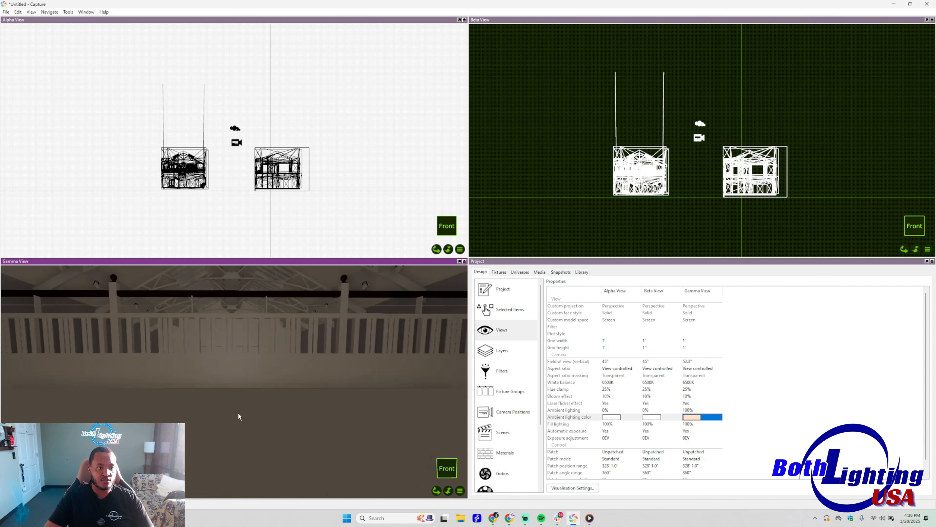
scroll(275, 398, "up", 2)
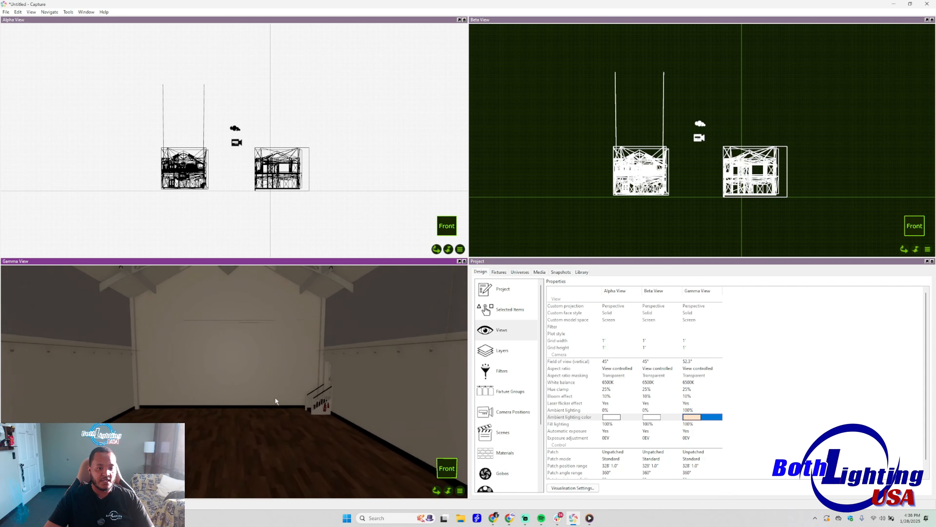
Look around the hall's interior in the Gamma View, covering the balcony, end wall, side walls and wooden floor
right_click_drag(274, 392, 345, 352)
mouse_move(206, 357)
right_mouse_down()
mouse_move(255, 355)
mouse_move(205, 352)
right_mouse_up()
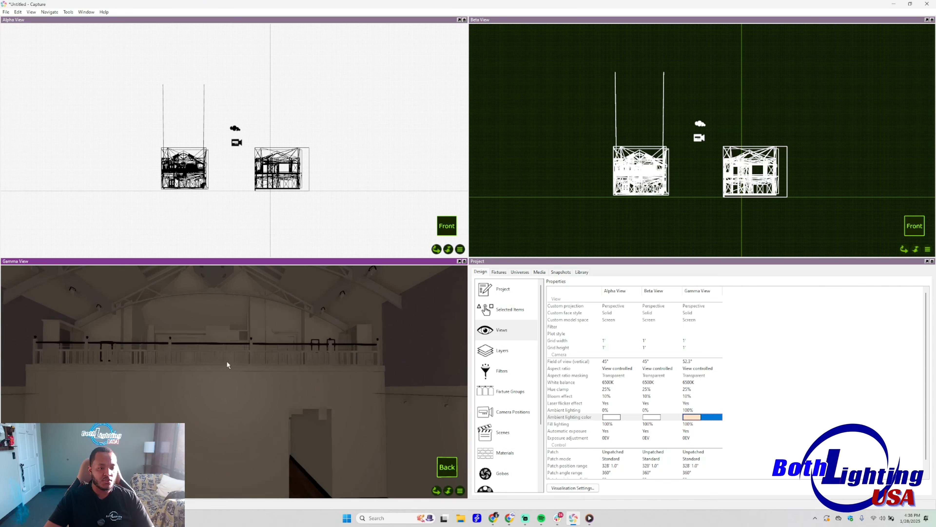
right_click_drag(227, 361, 297, 387)
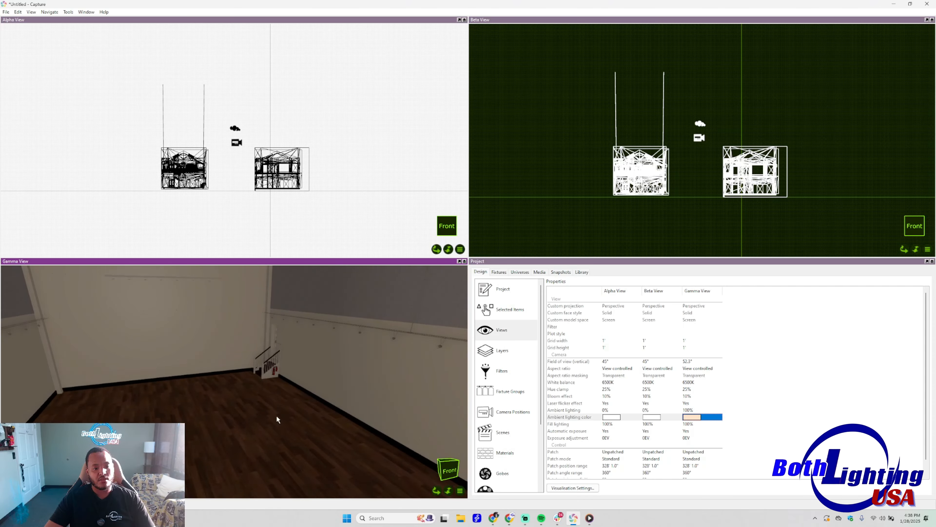
key("ctrl+a")
key("Escape")
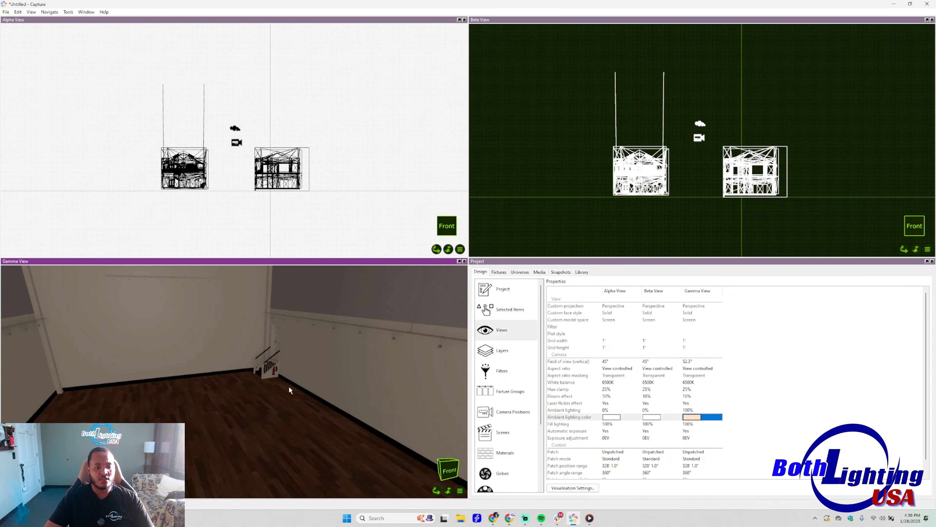
right_click_drag(288, 386, 460, 385)
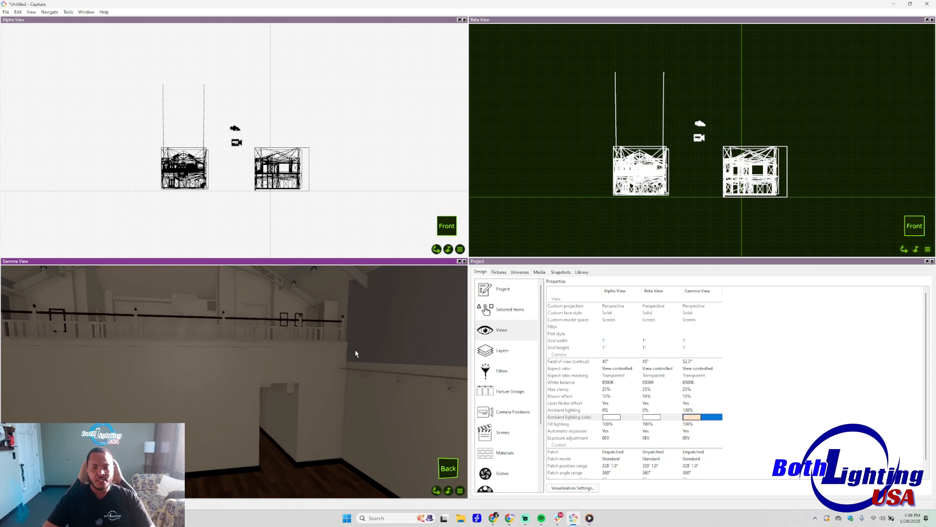
right_click_drag(264, 407, 155, 391)
right_click_drag(317, 417, 235, 430)
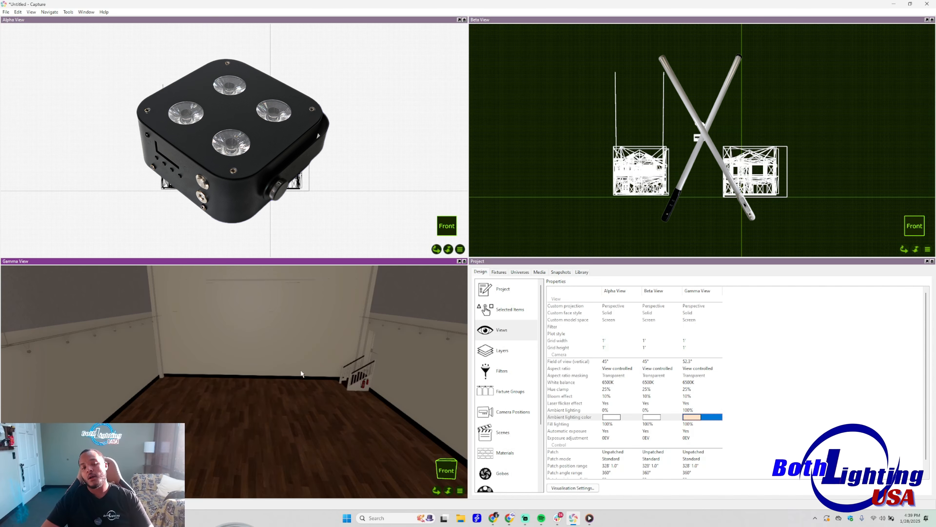
right_click_drag(310, 368, 245, 390)
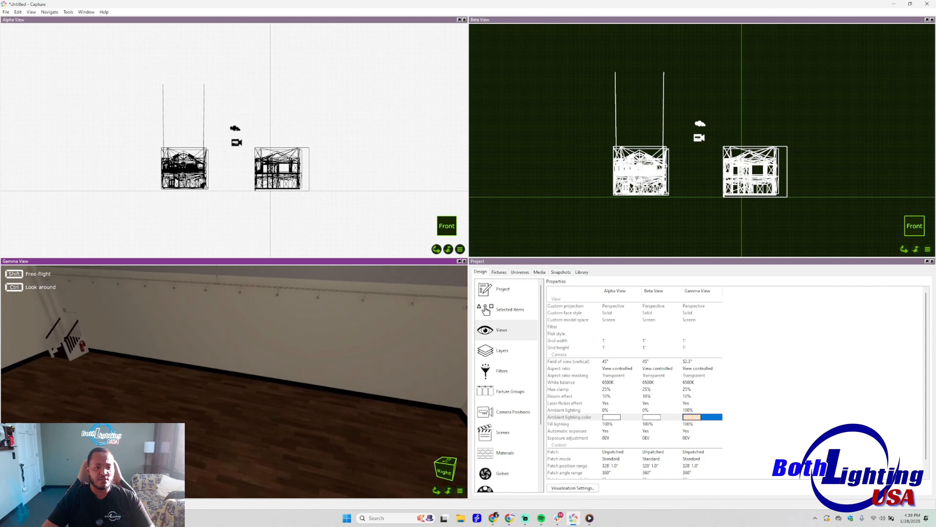
Load the SketchUp file Untitled (2).skp from the Downloads folder for model import
left_click(6, 12)
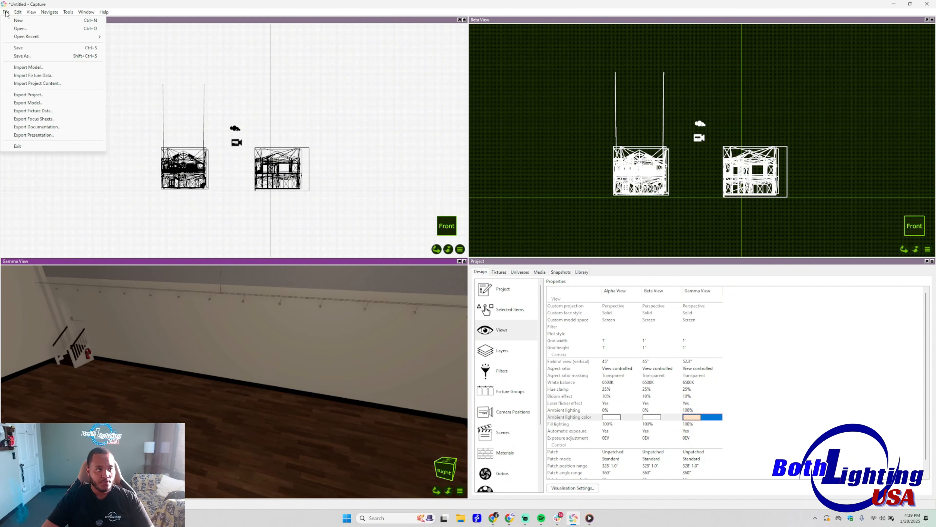
left_click(28, 67)
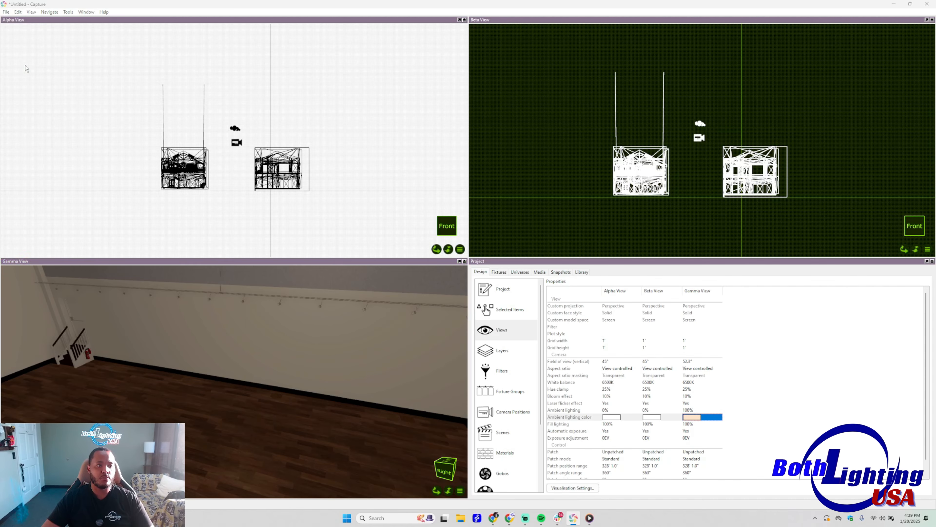
left_click(470, 81)
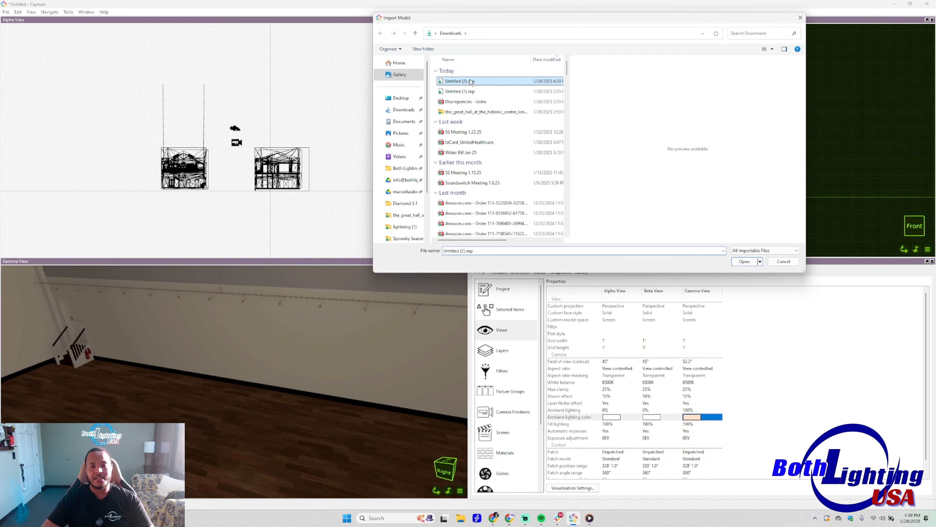
left_click(744, 261)
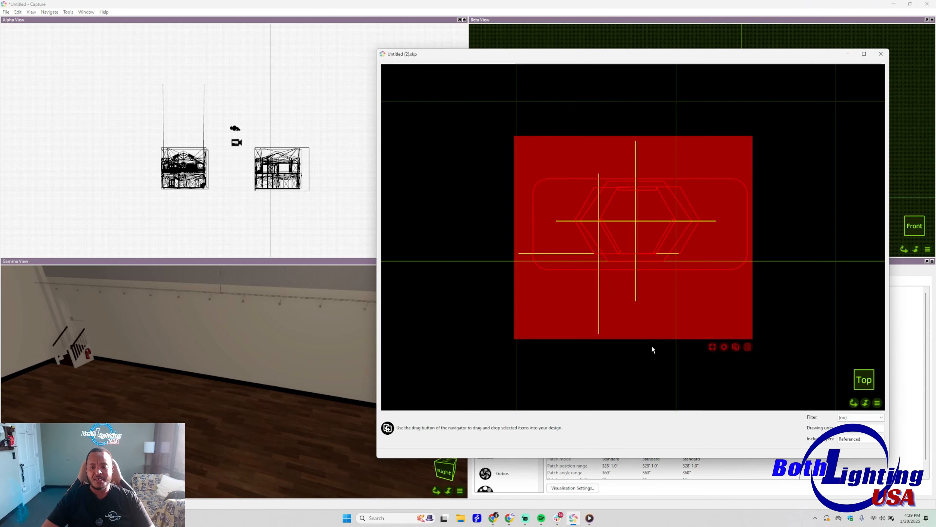
middle_click_drag(651, 345, 568, 357)
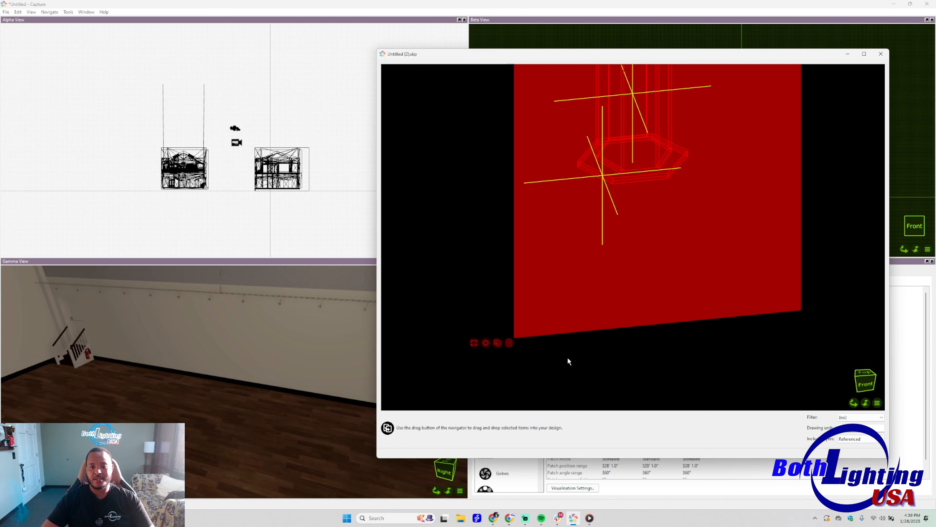
Place the selected booth model from the preview onto the hall floor in the Gamma View and close the preview
left_click_drag(509, 342, 176, 417)
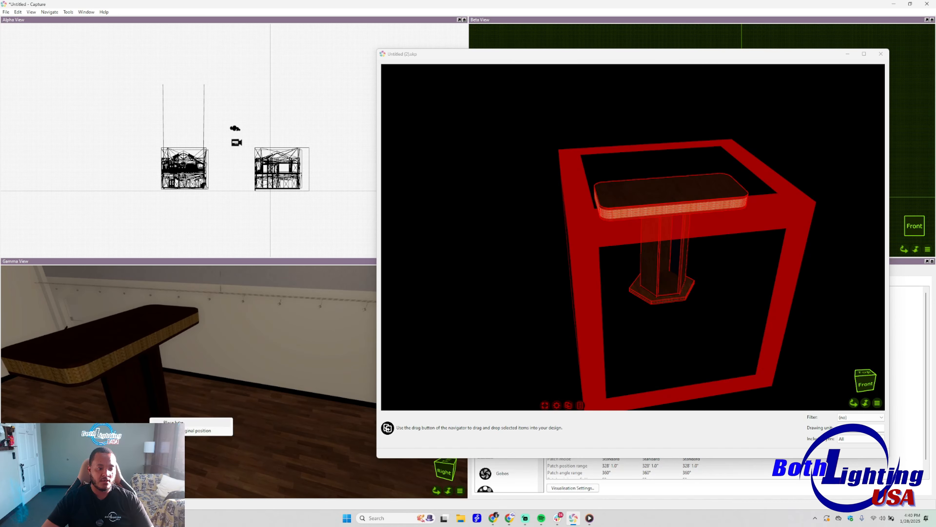
left_click(179, 422)
scroll(147, 384, "down", 3)
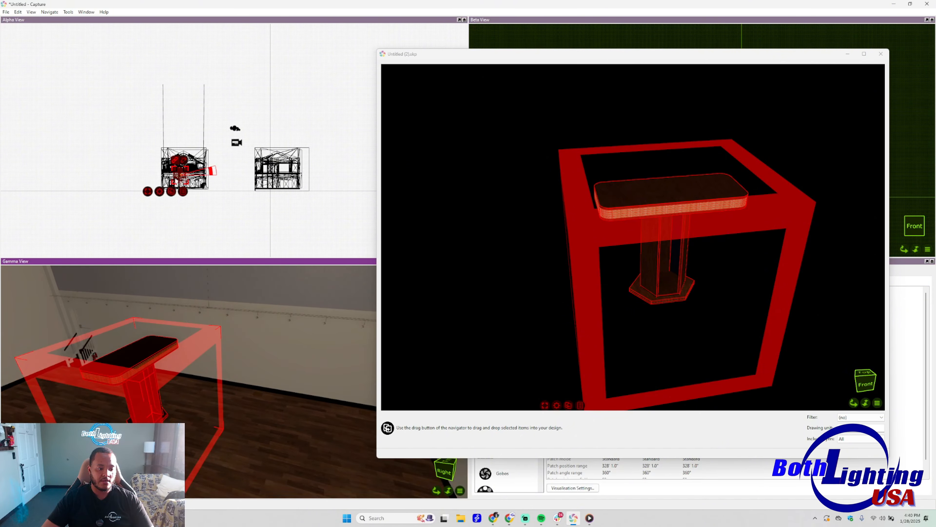
left_click(881, 54)
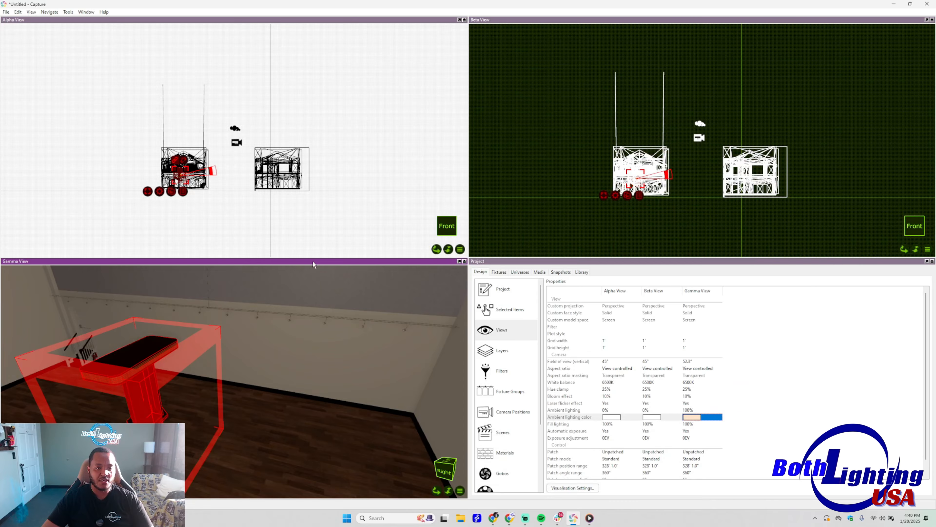
Maximize the Gamma View, check the booth from several angles and shift it across the wooden floor near the side wall
double_click(314, 262)
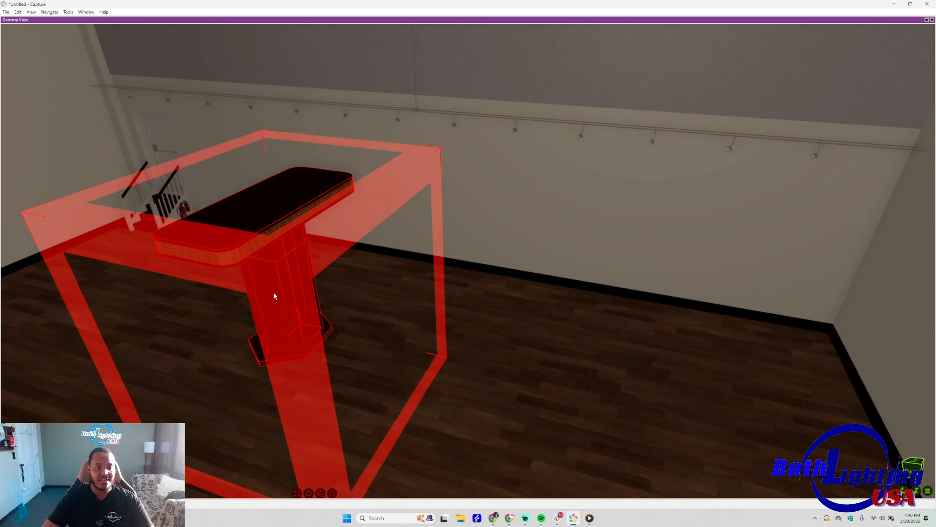
right_click_drag(273, 293, 22, 261)
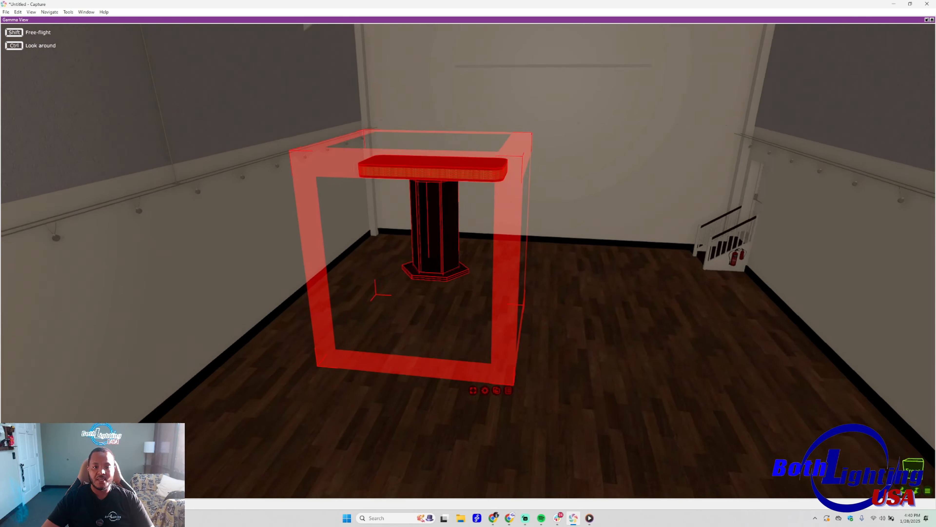
right_click_drag(479, 236, 247, 309)
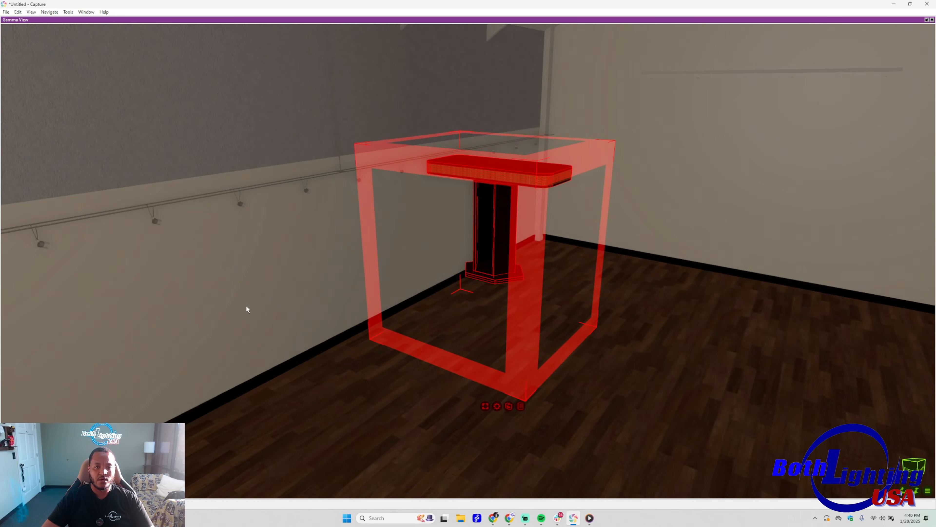
left_click_drag(550, 321, 557, 362)
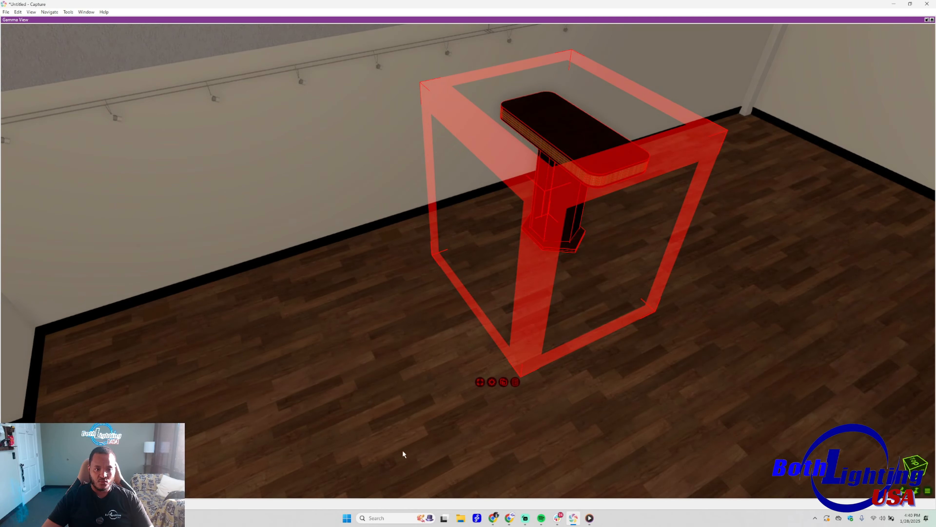
left_click_drag(402, 451, 396, 434)
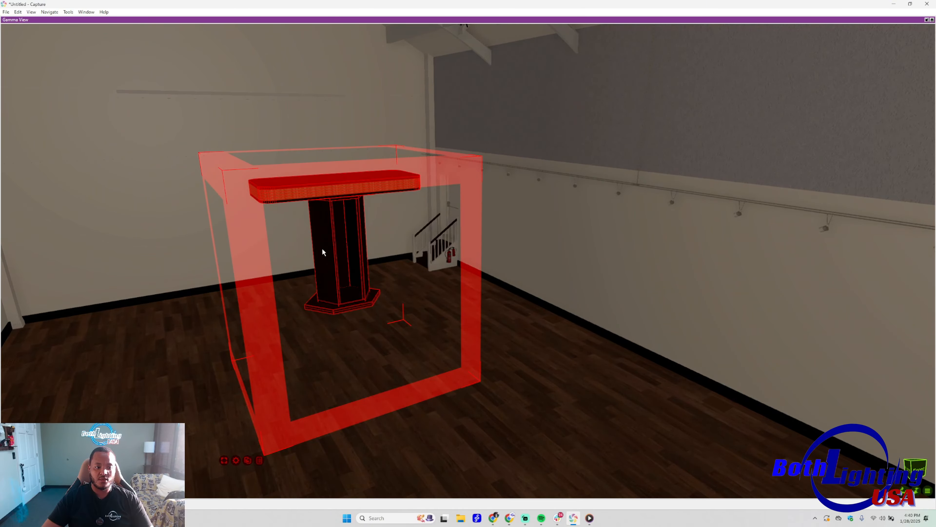
left_click_drag(322, 252, 470, 230)
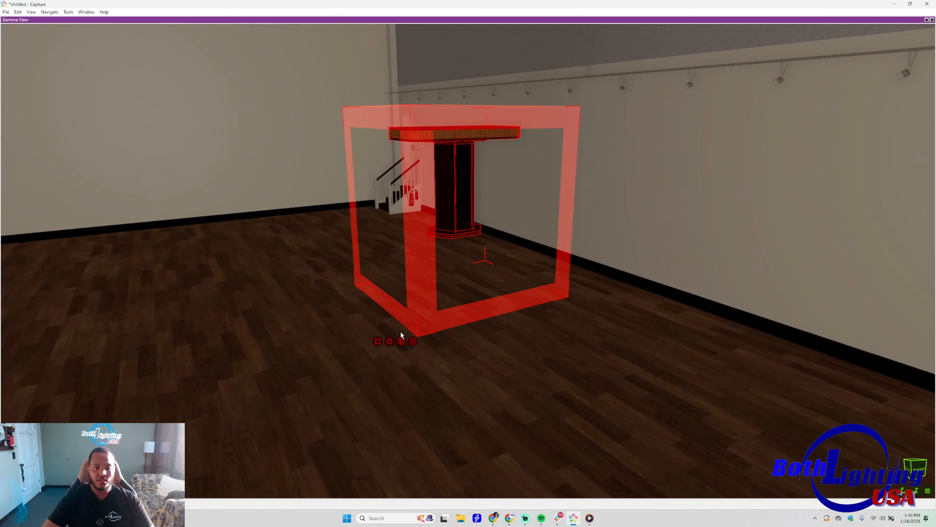
mouse_move(463, 195)
left_mouse_down()
mouse_move(452, 236)
mouse_move(481, 215)
mouse_move(476, 206)
left_mouse_up()
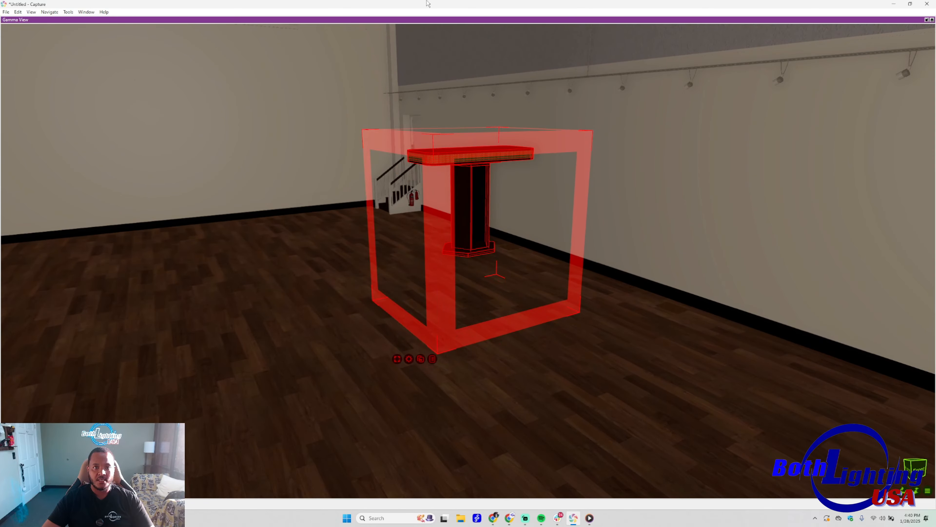
Restore the four-view layout and show the booth close up in the Beta View from the top
double_click(423, 21)
scroll(662, 186, "up", 10)
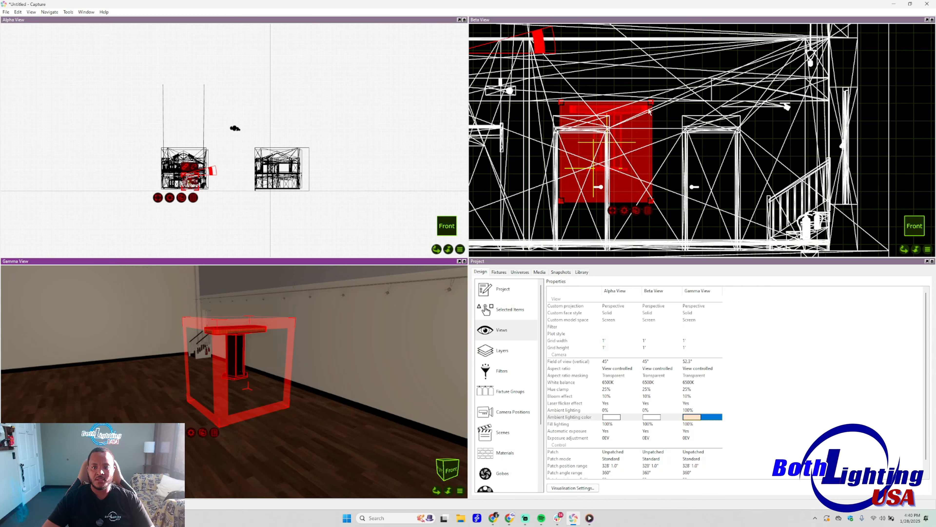
left_click(928, 249)
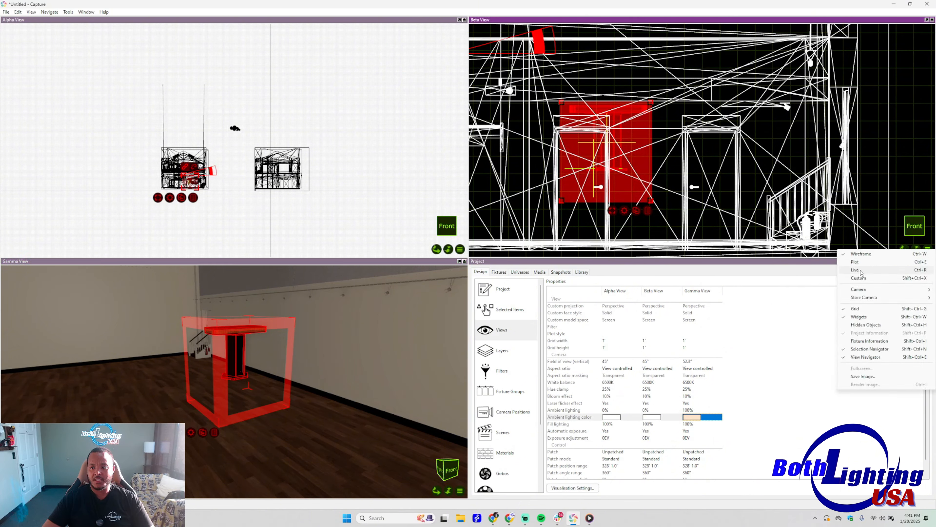
mouse_move(865, 290)
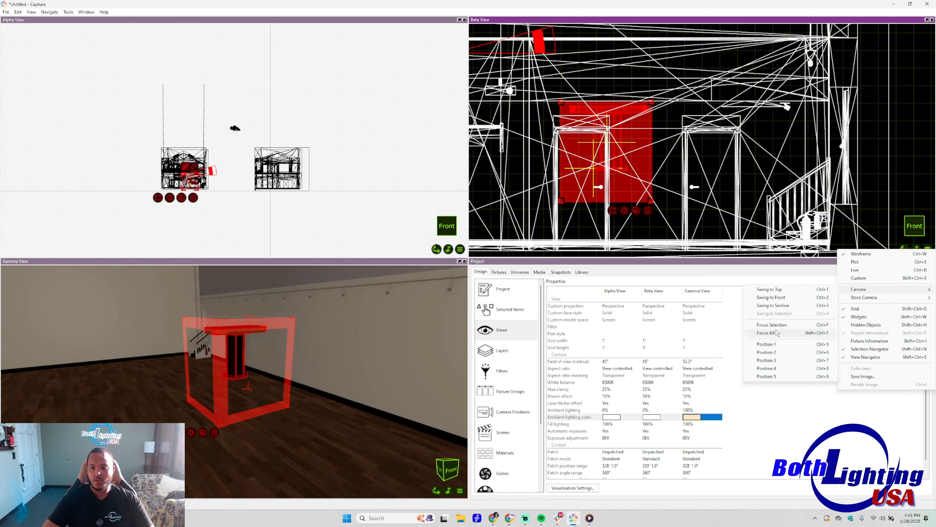
left_click(780, 295)
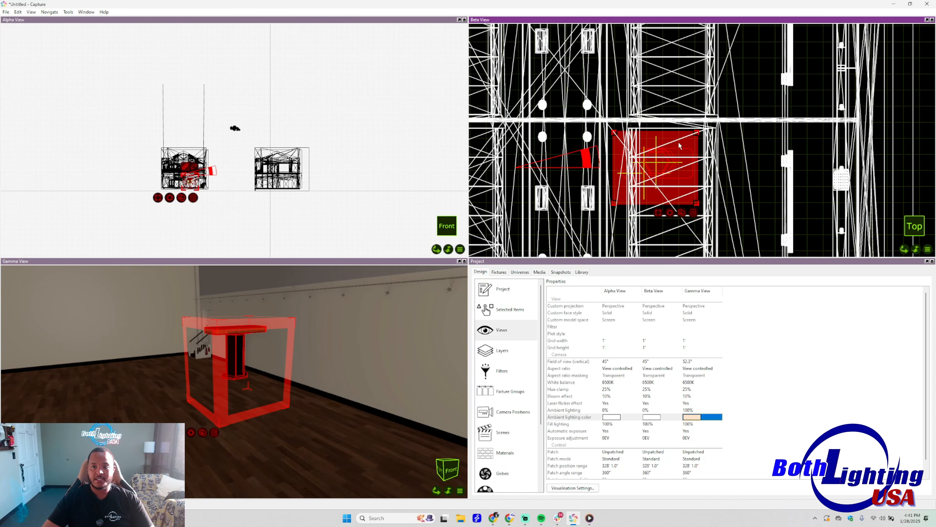
scroll(679, 141, "up", 3)
scroll(658, 164, "down", 2)
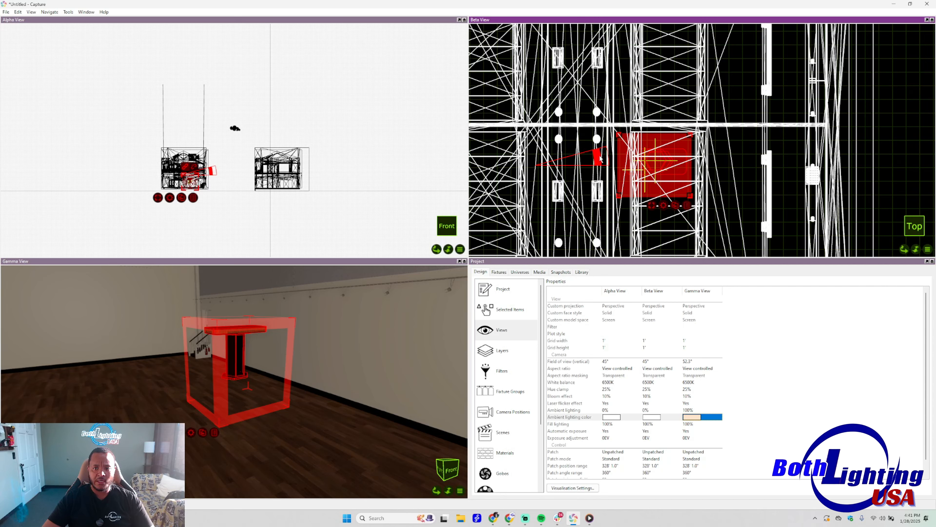
Try turning the selected booth parts in the top view, and group them into one object
left_click_drag(607, 155, 535, 165)
right_click(185, 430)
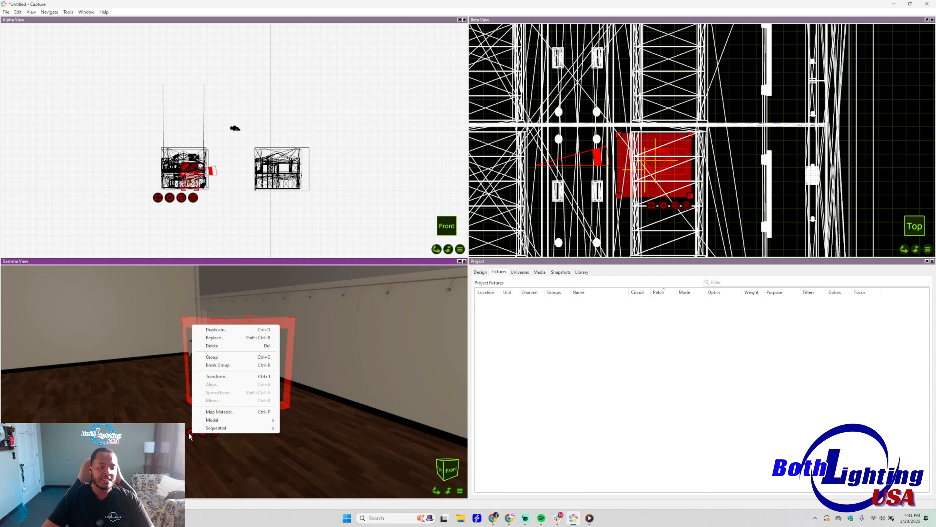
left_click(213, 356)
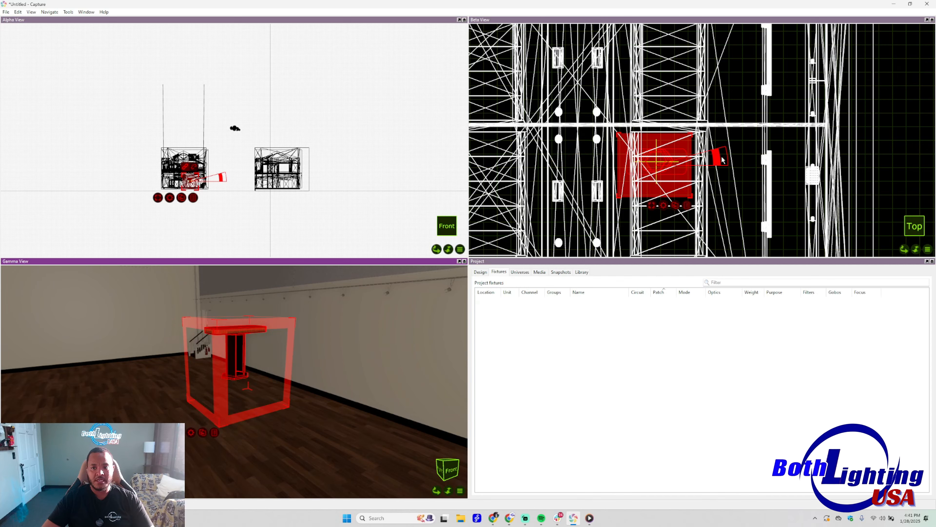
Rotate the grouped booth about a quarter turn in the top view and reposition it along the side wall
left_click_drag(723, 159, 665, 240)
left_click_drag(240, 375, 341, 408)
middle_click_drag(212, 375, 234, 375)
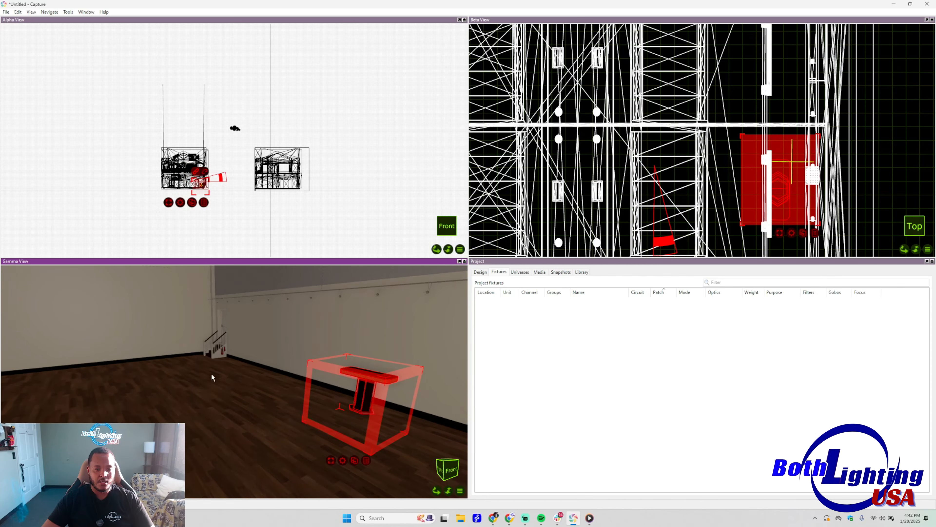
right_click_drag(212, 375, 124, 370)
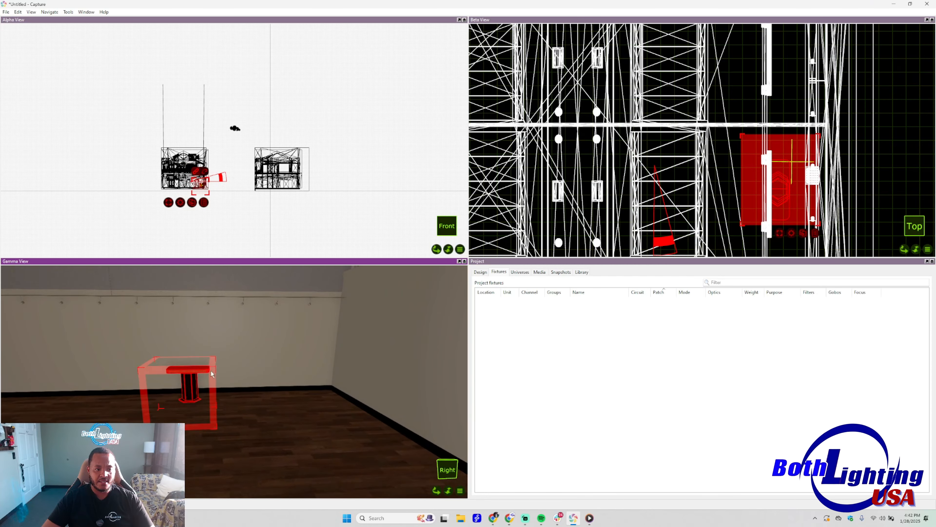
right_click_drag(194, 381, 115, 385)
scroll(210, 378, "down", 3)
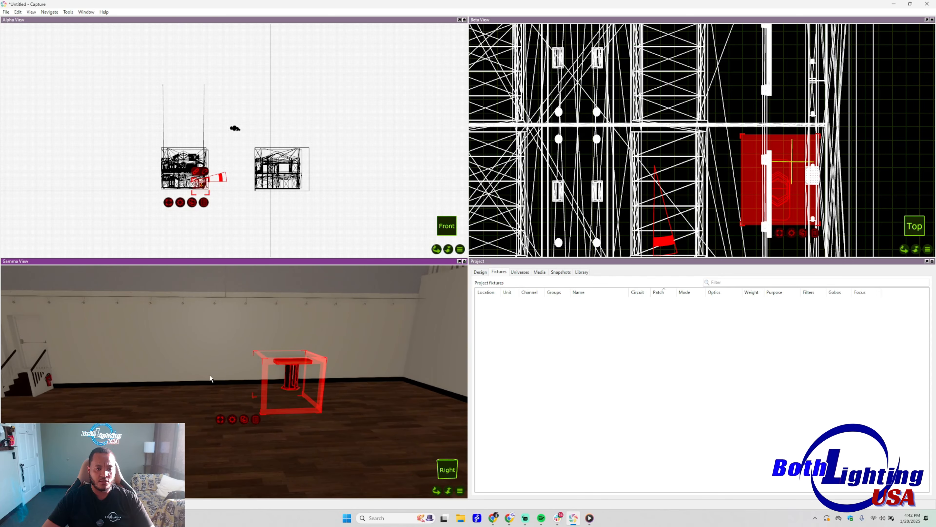
left_click_drag(295, 385, 212, 387)
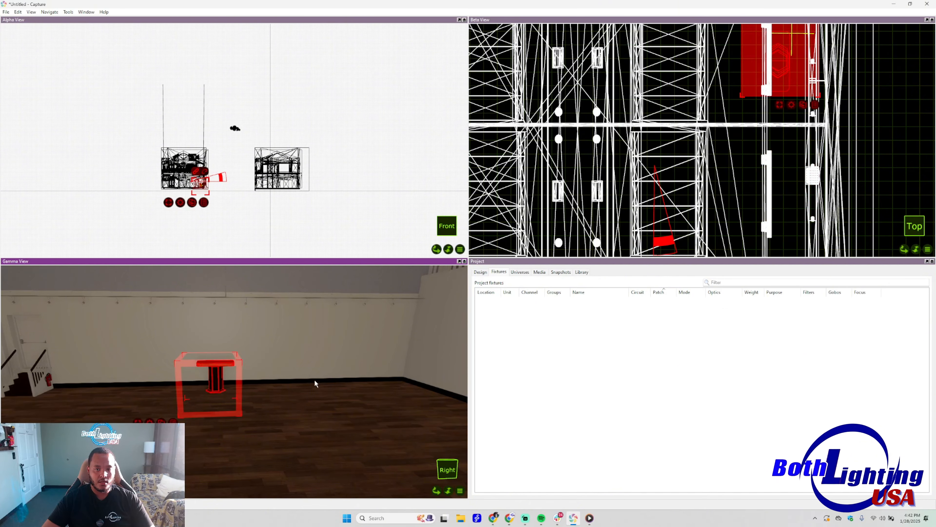
Move the booth slightly away from the side wall in the Gamma View and deselect it
right_click_drag(315, 381, 391, 369)
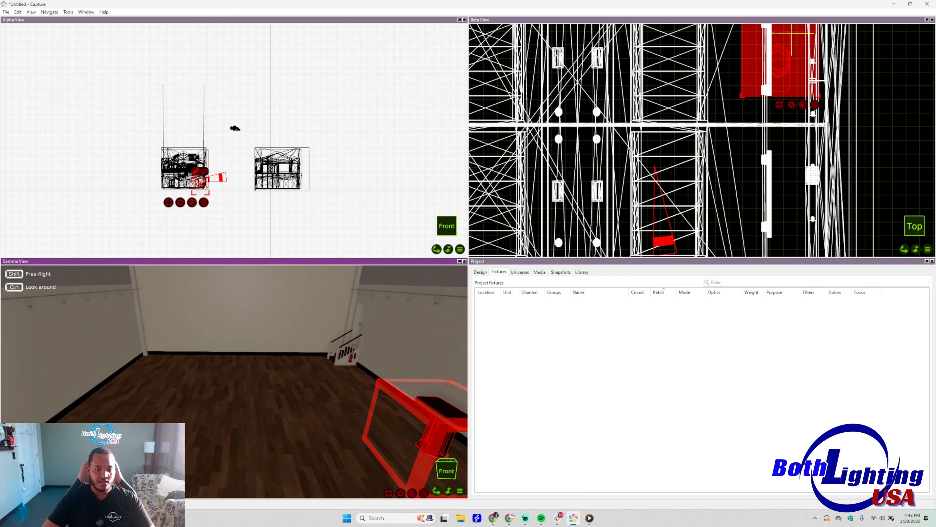
right_click_drag(236, 380, 276, 393, "shift")
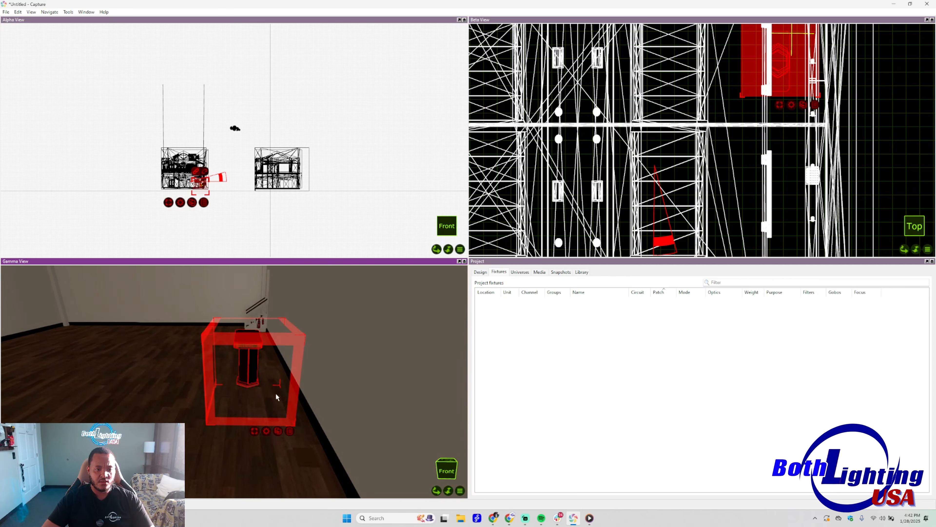
left_click_drag(242, 378, 196, 375)
right_click_drag(220, 370, 116, 367, "shift")
right_click_drag(68, 342, 227, 374)
left_click(225, 381)
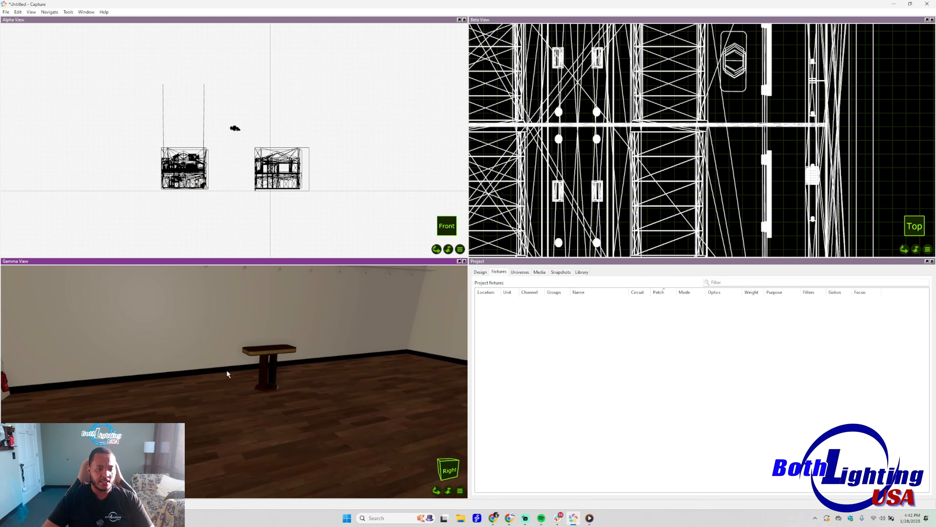
scroll(270, 366, "down", 3)
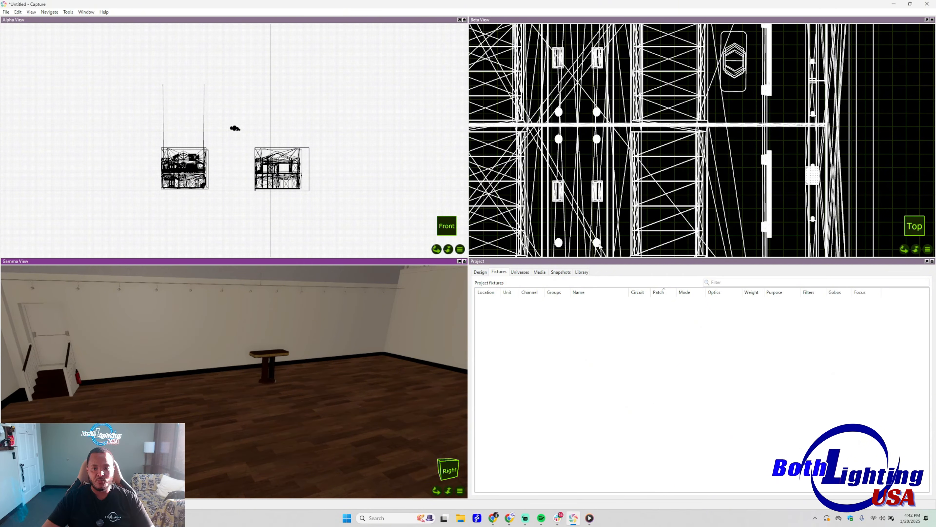
left_click(480, 272)
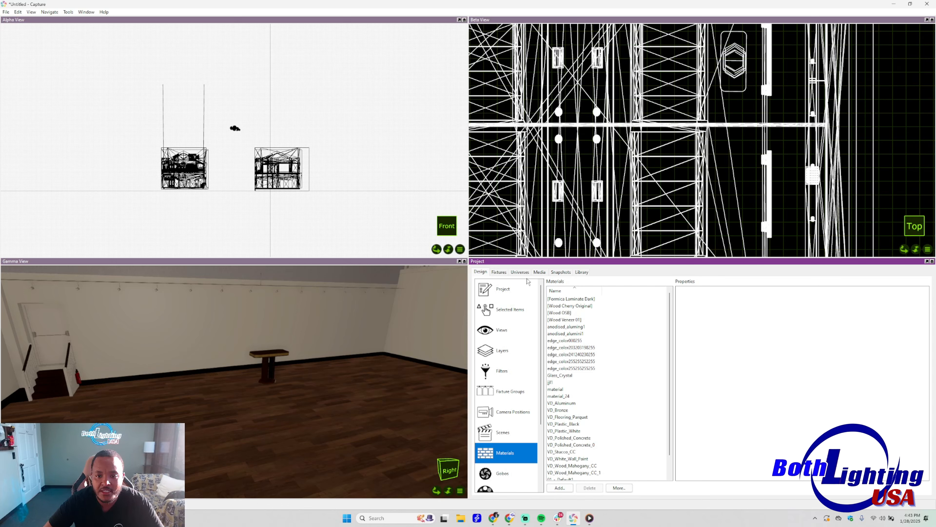
left_click(540, 272)
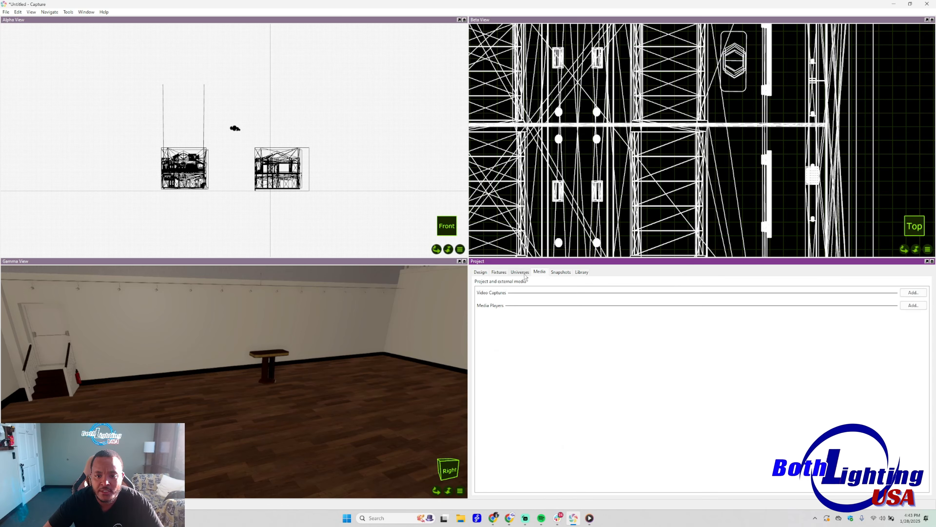
left_click(520, 272)
left_click(561, 272)
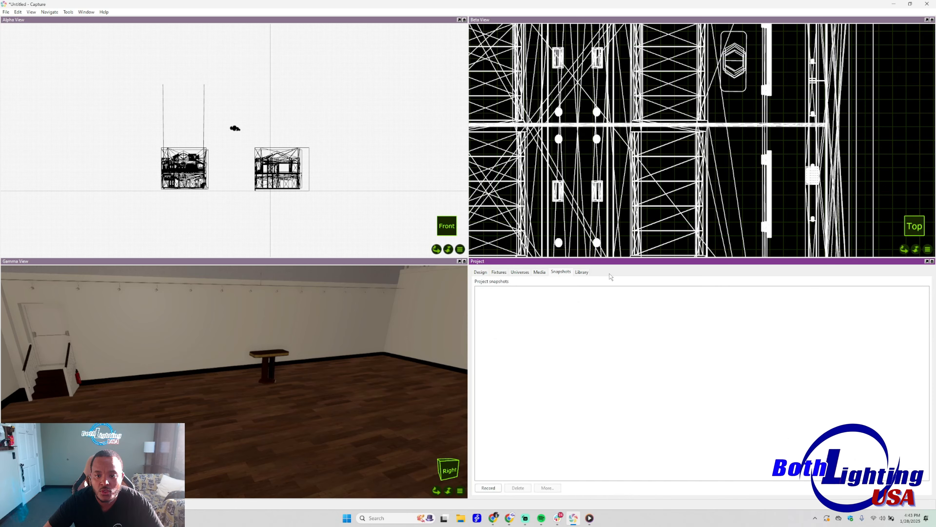
Search the library's objects for "speakers" and look through the speaker models
left_click(582, 272)
scroll(507, 340, "down", 1)
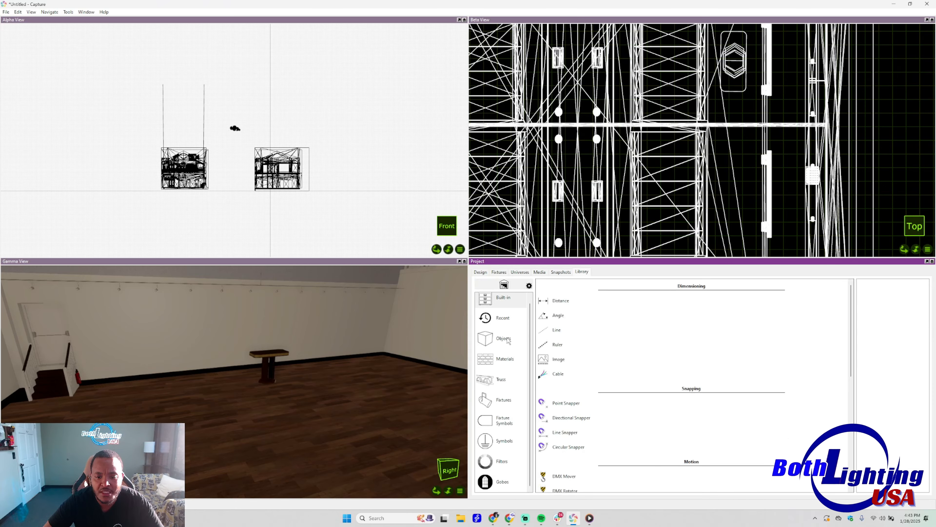
scroll(508, 363, "up", 1)
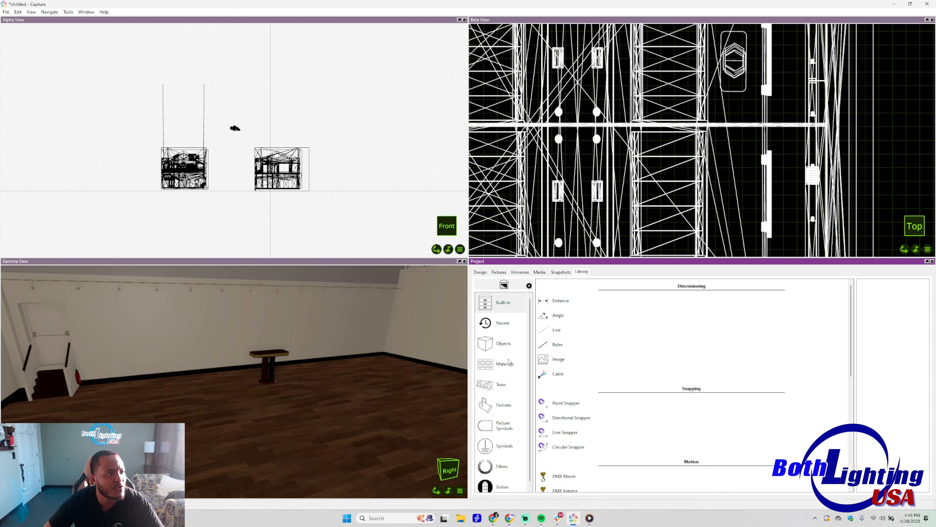
scroll(509, 380, "down", 1)
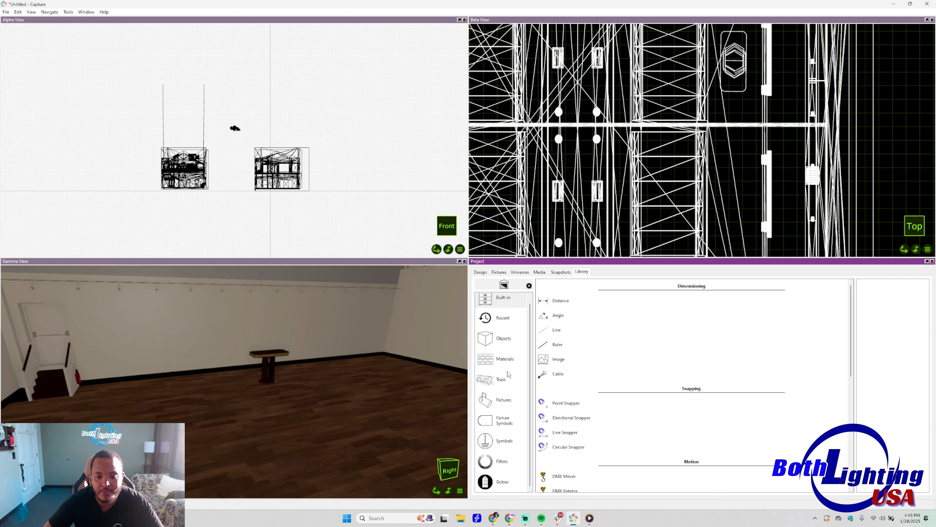
left_click(505, 341)
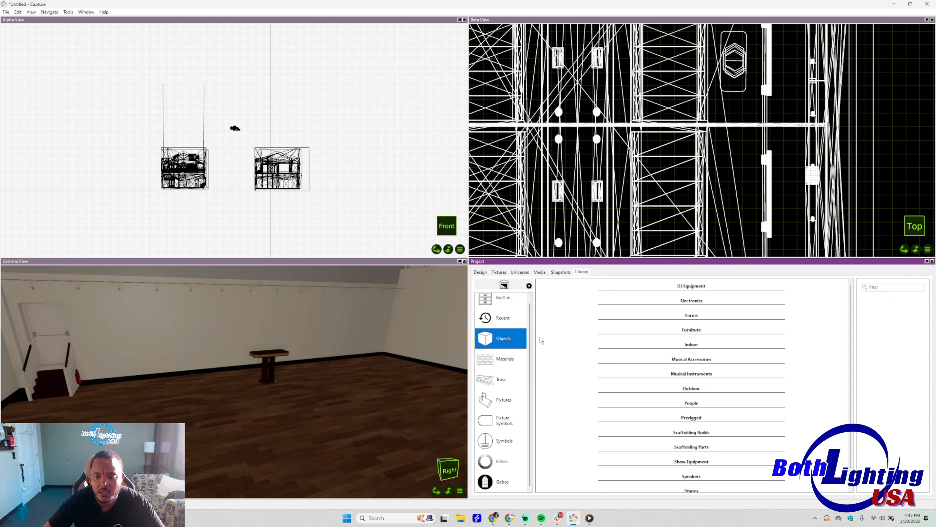
left_click(868, 287)
type("speakers")
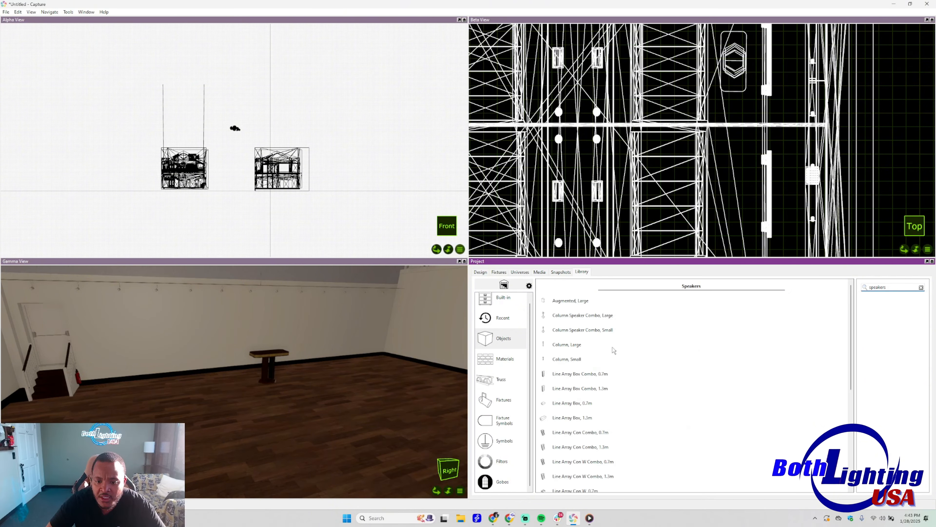
scroll(581, 333, "down", 3)
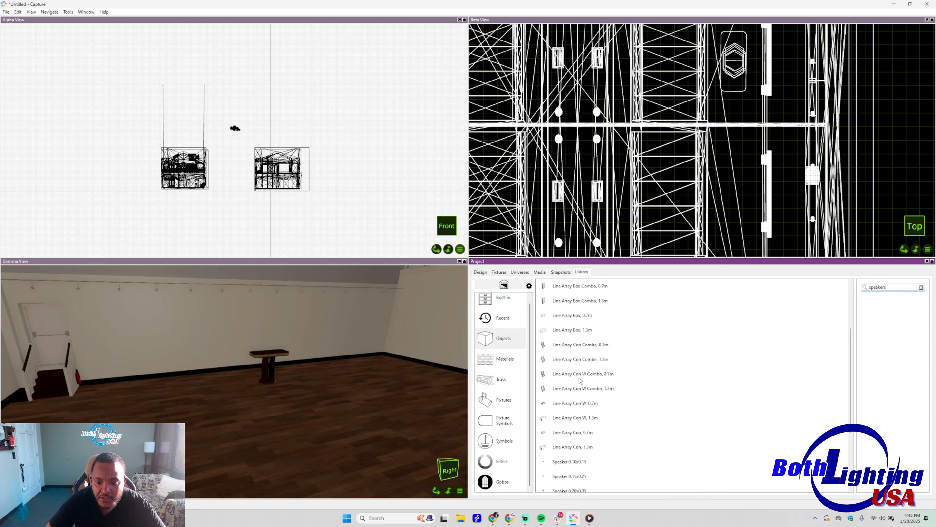
scroll(580, 380, "up", 3)
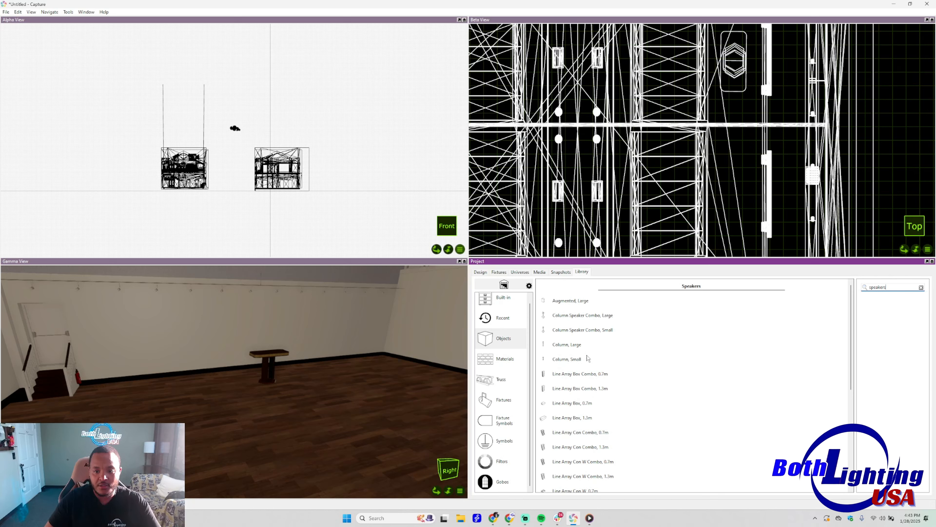
Add two Column Speaker Combo, Large objects to the venue floor in the Gamma View, one on each side of the booth
left_click_drag(582, 317, 195, 390)
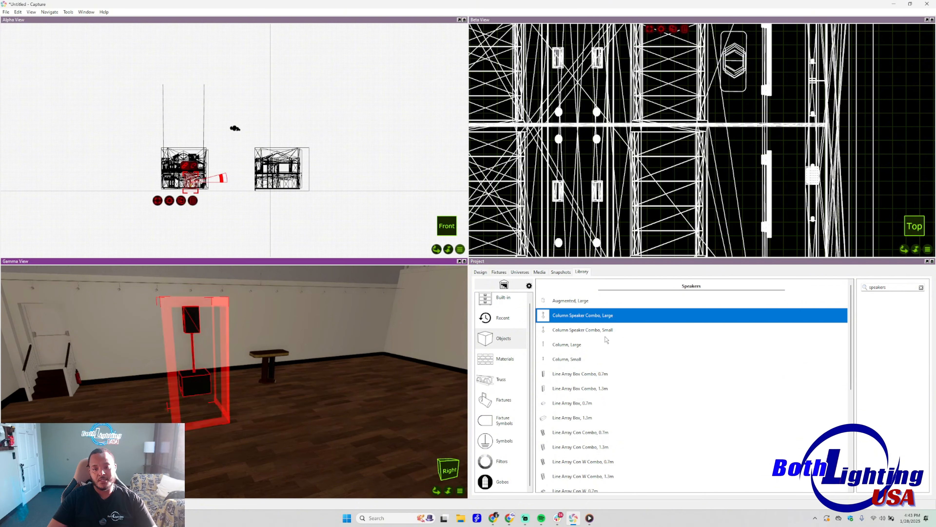
left_click_drag(602, 316, 330, 373)
right_click_drag(265, 391, 240, 382)
left_click_drag(192, 382, 210, 403)
left_click(350, 380)
left_click_drag(354, 371, 387, 402)
Move the nearer speaker across the floor in the Gamma View toward the booth's side wall, roughly in line with the other speaker
right_click_drag(387, 402, 461, 435)
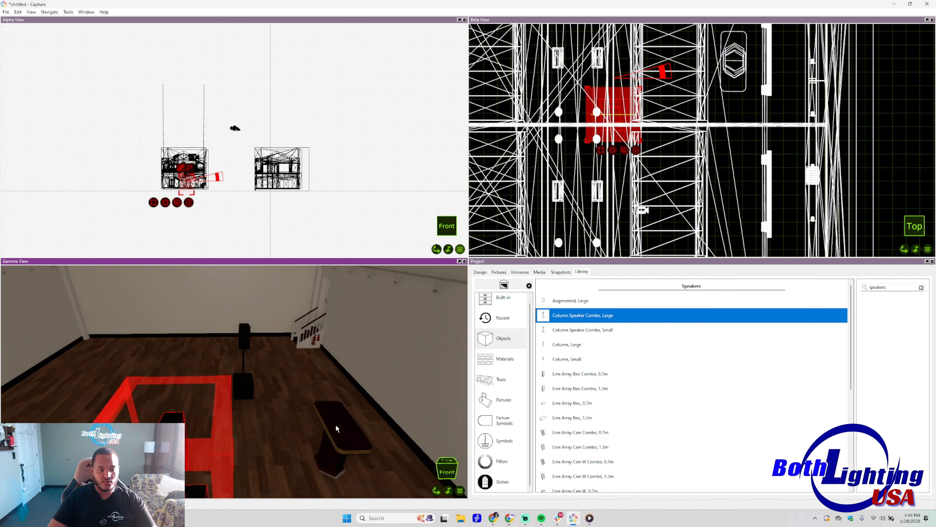
scroll(302, 420, "down", 2)
mouse_move(288, 380)
right_mouse_down()
mouse_move(285, 354)
mouse_move(295, 358)
mouse_move(289, 387)
right_mouse_up()
left_click_drag(257, 477, 305, 470)
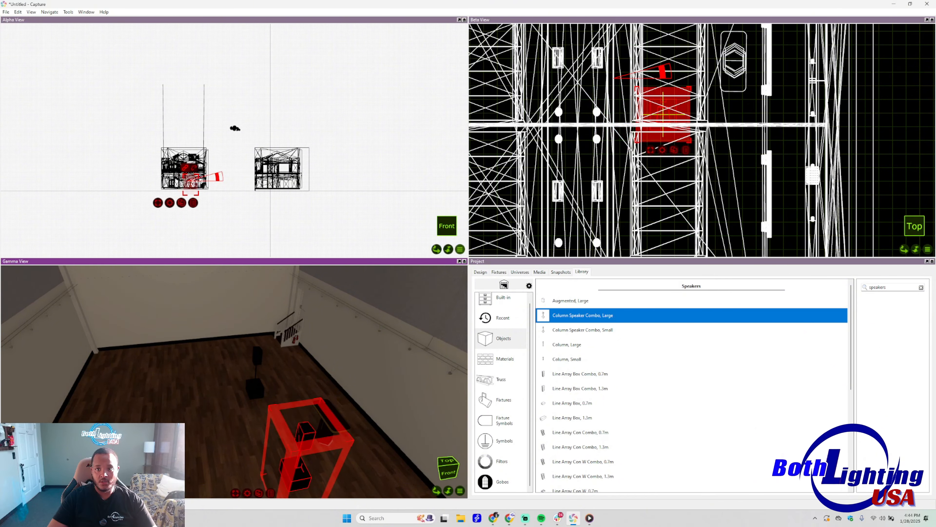
Shift the nearer speaker along the side wall in the top view so the booth sits centred between the two speakers
scroll(660, 133, "up", 5)
scroll(669, 126, "down", 2)
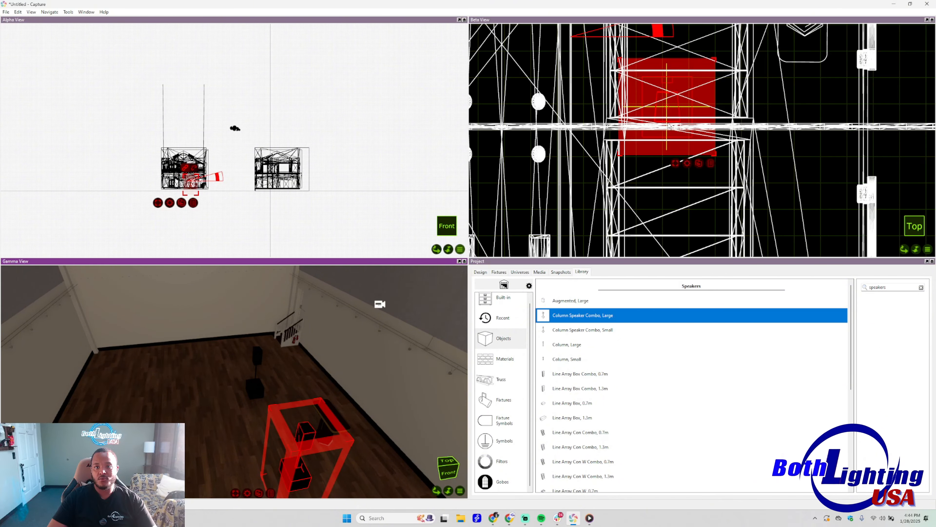
scroll(669, 126, "down", 3)
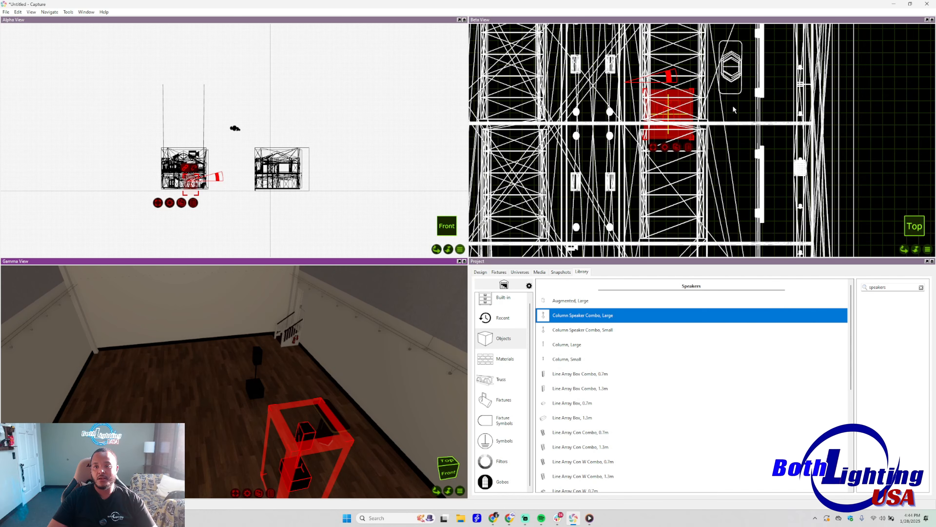
middle_click_drag(738, 106, 746, 156)
mouse_move(675, 165)
left_mouse_down()
mouse_move(668, 177)
mouse_move(679, 173)
left_mouse_up()
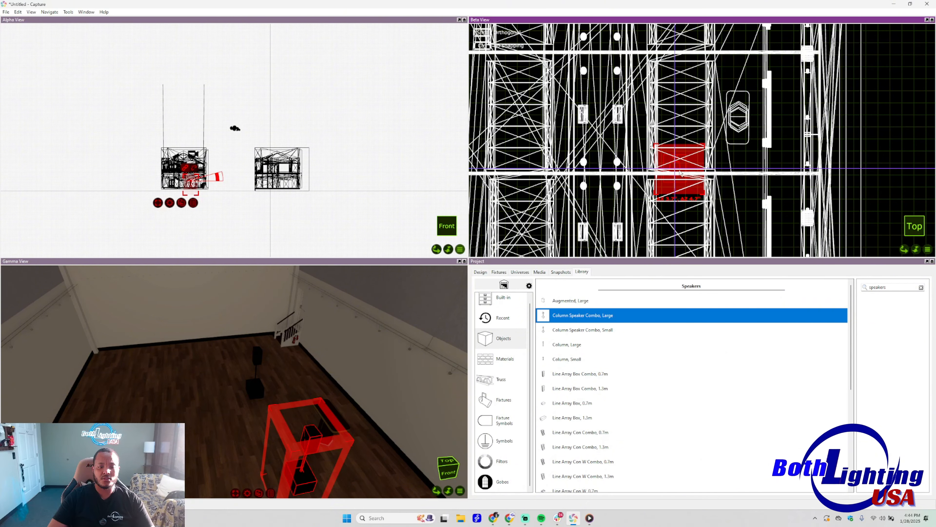
left_click_drag(680, 173, 675, 200)
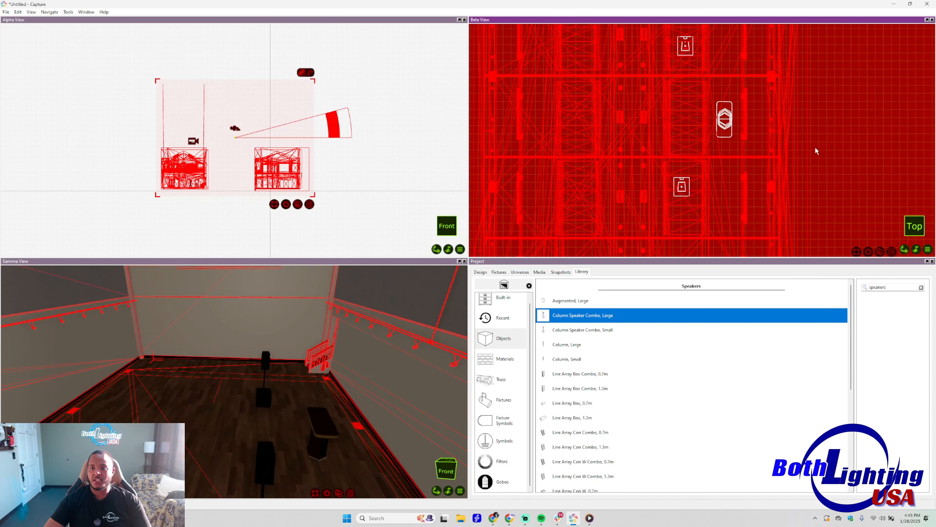
Nudge the nearer speaker slightly toward the booth's wall in the top view and clear the selection
scroll(721, 164, "up", 2)
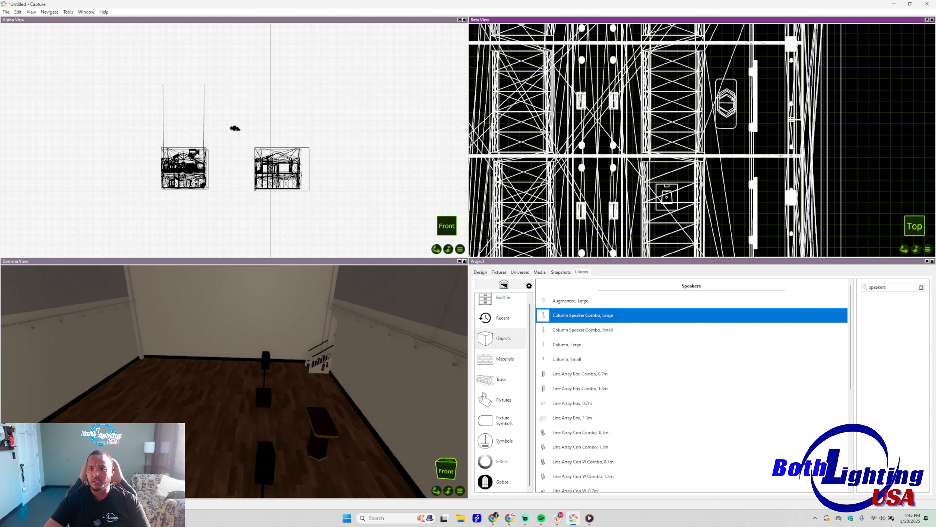
left_click(731, 125)
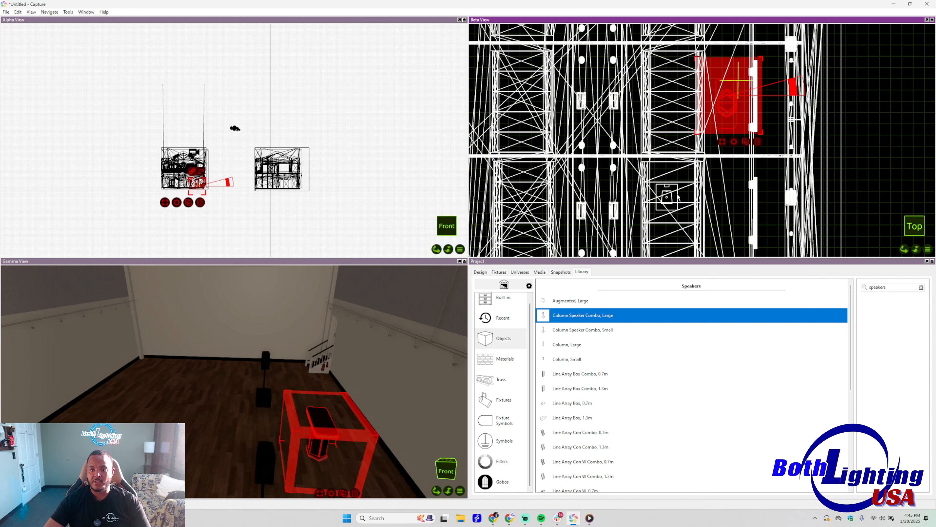
left_click_drag(678, 197, 678, 197)
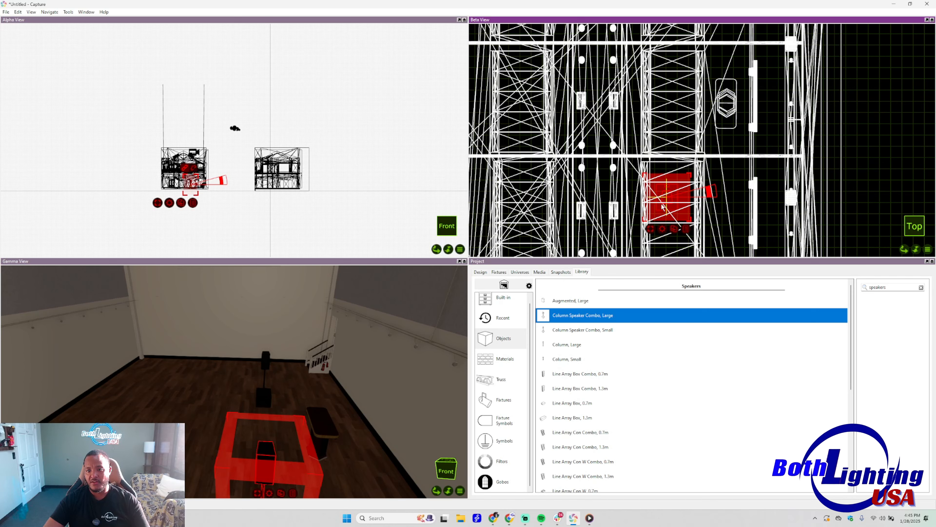
left_click_drag(665, 197, 671, 198)
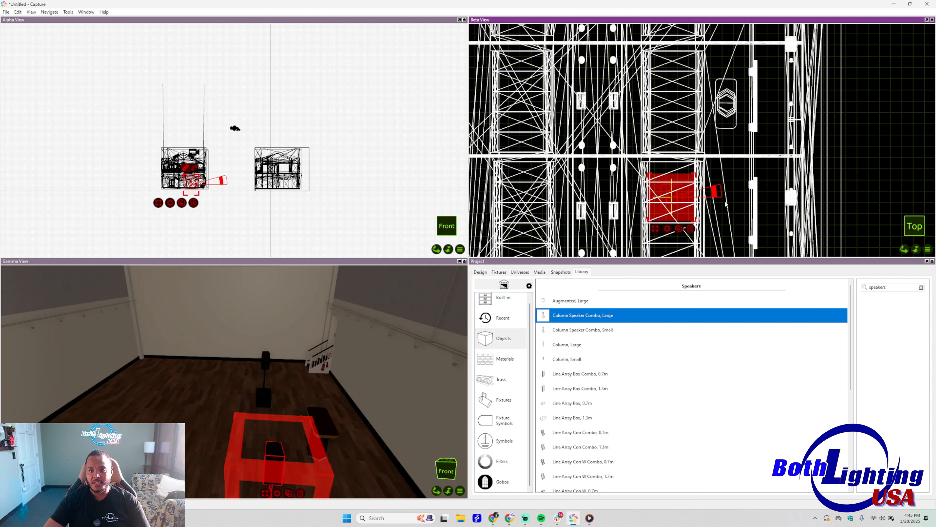
scroll(735, 164, "down", 3)
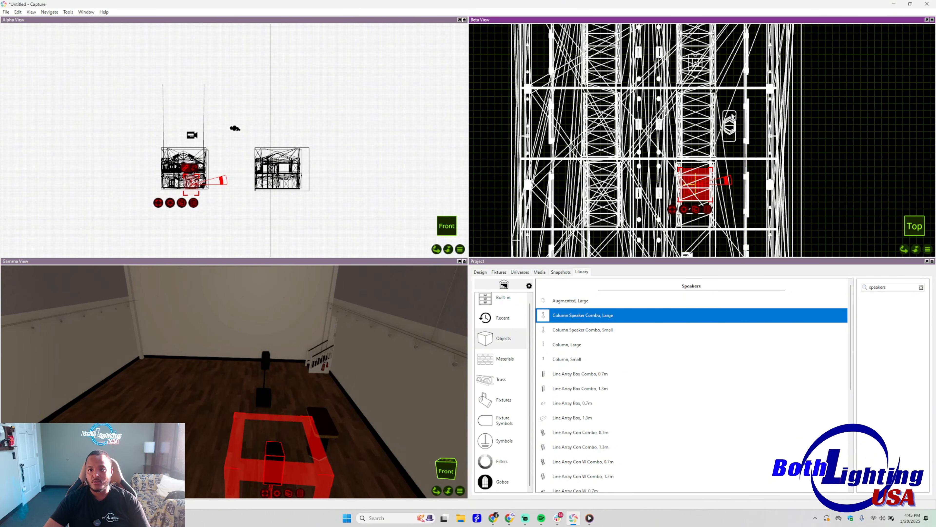
scroll(732, 114, "up", 2)
left_click(729, 127)
left_click(733, 98)
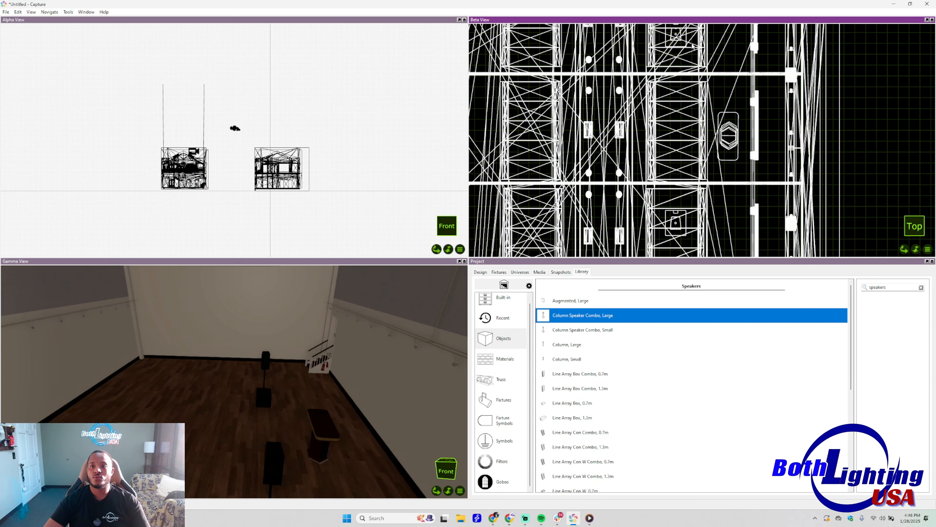
Nudge the other speaker toward the booth's wall in line with the first, deselect it, and face the booth and speakers in the Gamma View
mouse_move(669, 45)
left_mouse_down()
mouse_move(692, 41)
mouse_move(683, 42)
left_mouse_up()
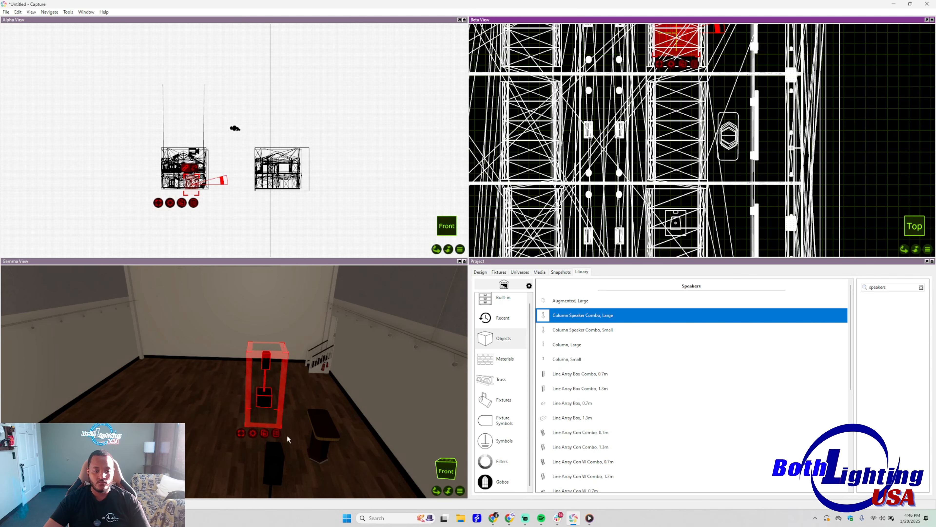
right_click_drag(287, 434, 262, 423)
left_click_drag(261, 423, 262, 412)
mouse_move(262, 412)
right_mouse_down()
mouse_move(409, 410)
mouse_move(226, 440)
mouse_move(261, 414)
right_mouse_up()
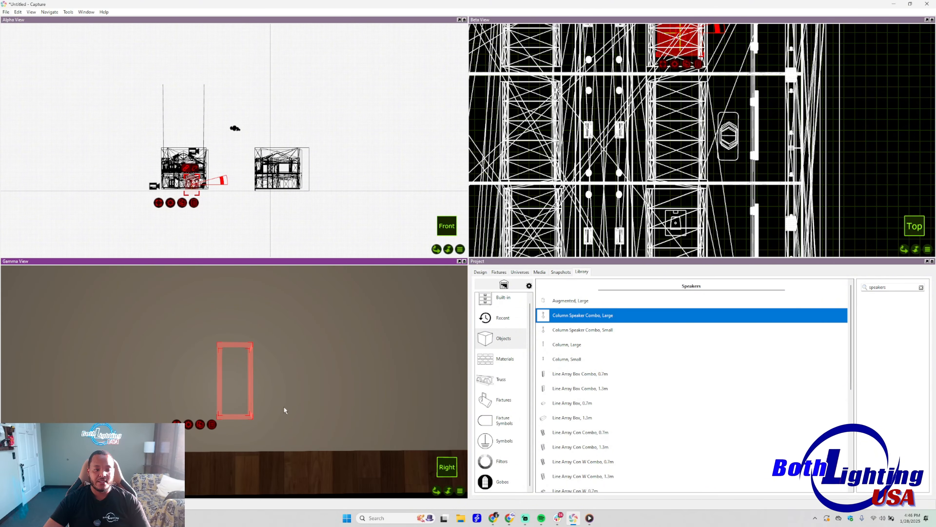
left_click(319, 462)
left_click(272, 388)
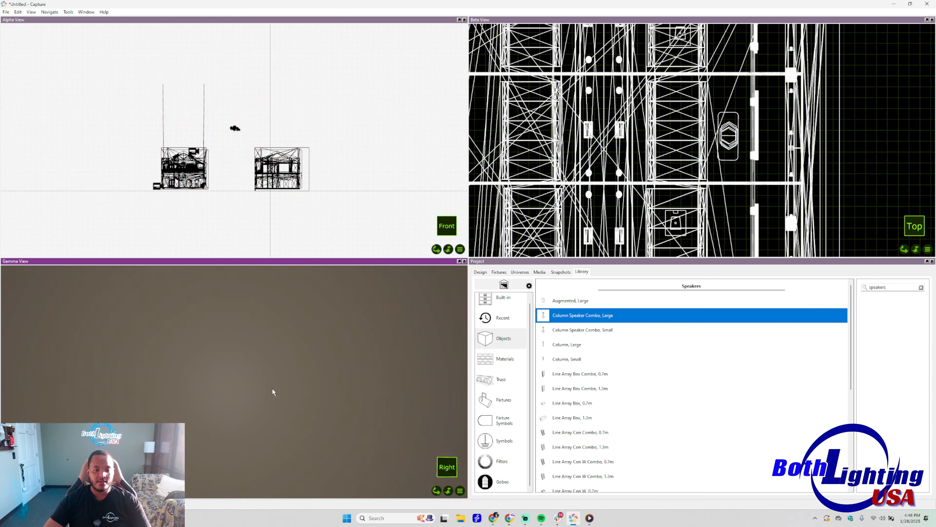
scroll(277, 382, "up", 5)
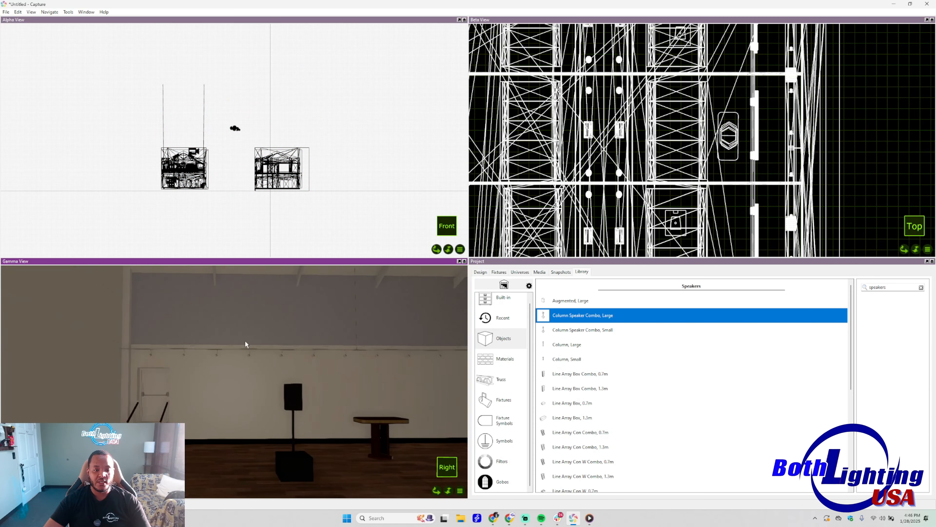
middle_click_drag(245, 344, 284, 384)
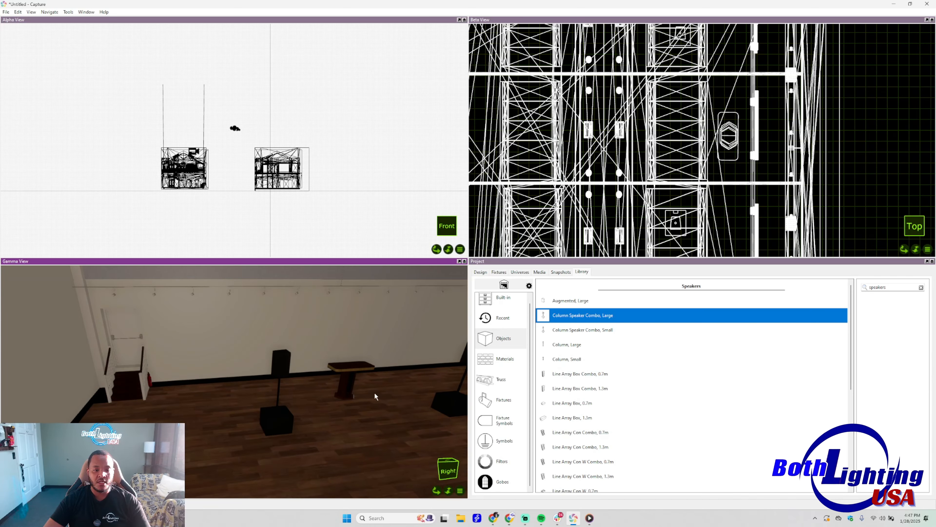
middle_click_drag(374, 392, 262, 389, "shift")
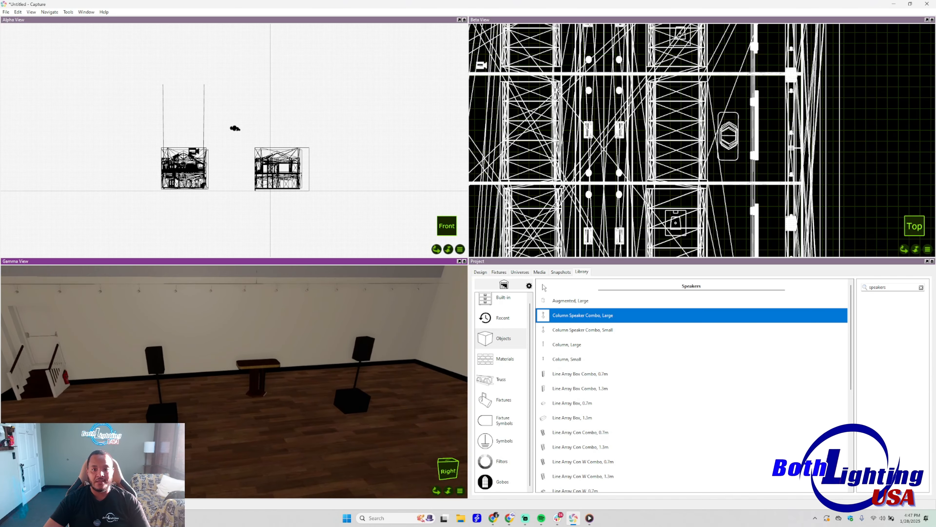
Search the library's fixtures for "360 TUBE" and place the Both Lighting IP65 Wireless Battery 360° Pixel Tube between the far speaker and the booth
left_click(520, 272)
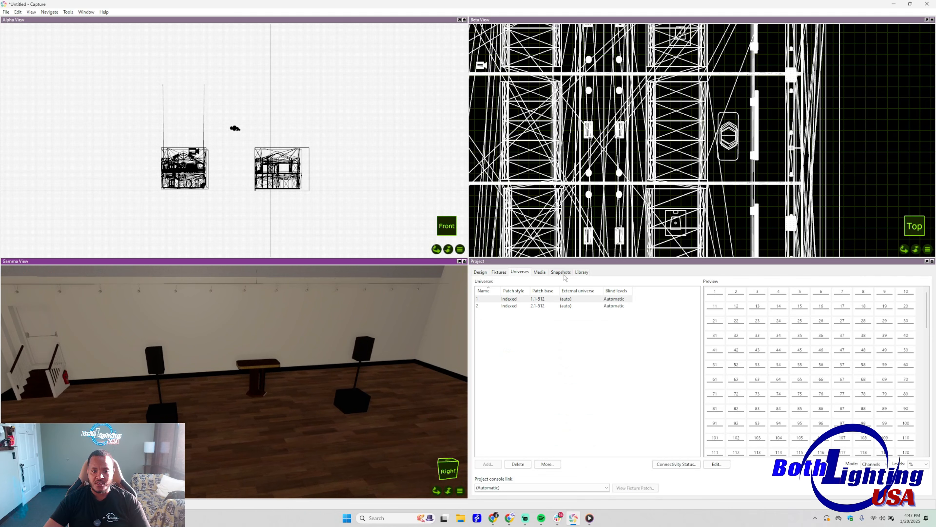
left_click(581, 272)
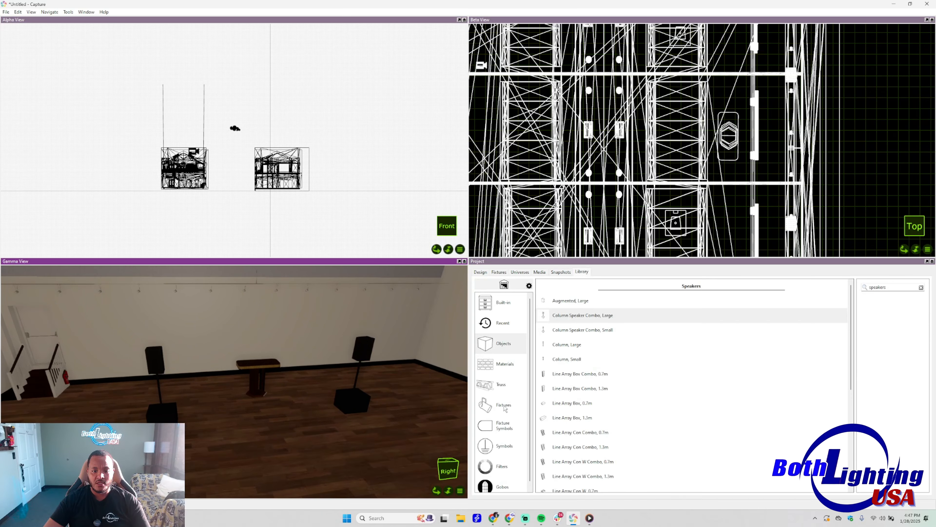
left_click(502, 410)
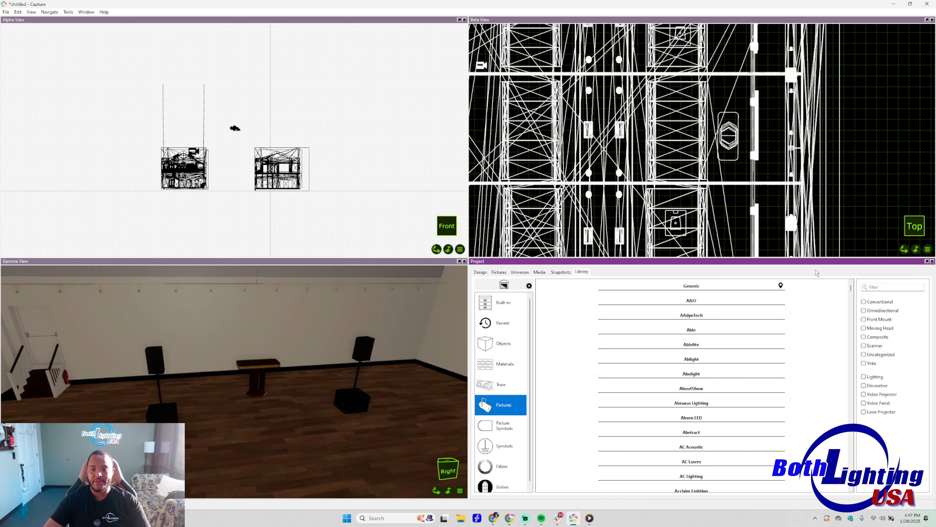
left_click(884, 286)
type("360 TUBE")
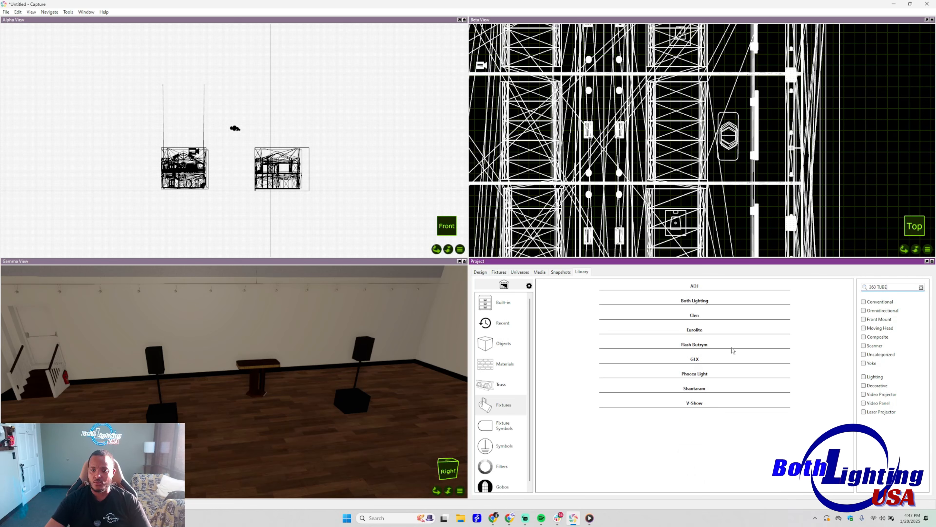
left_click(688, 301)
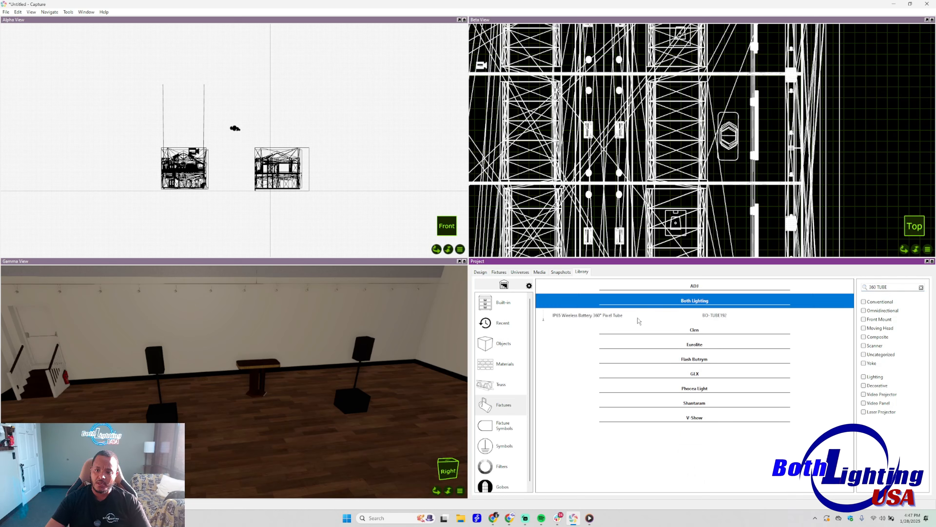
left_click_drag(642, 316, 201, 385)
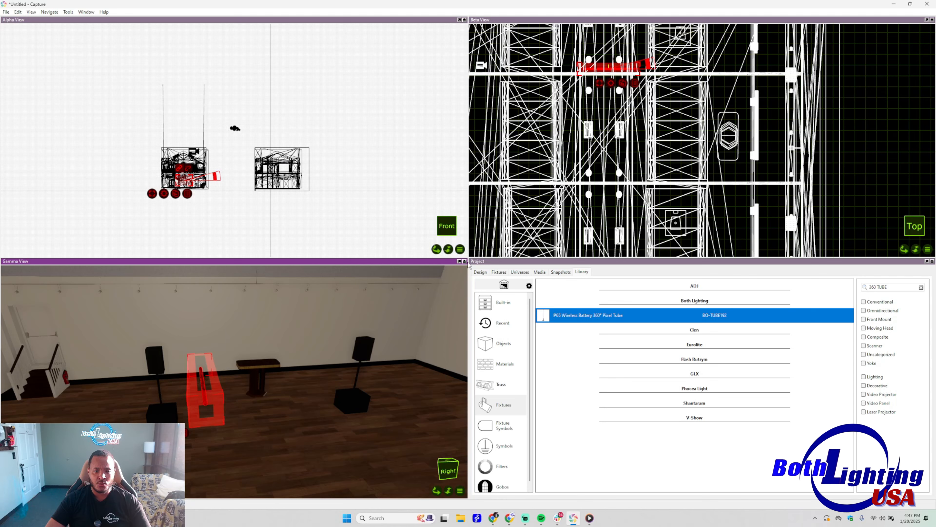
Stand the selected pixel tube upright by setting its X Rotation and Y Rotation to 90°
left_click(480, 272)
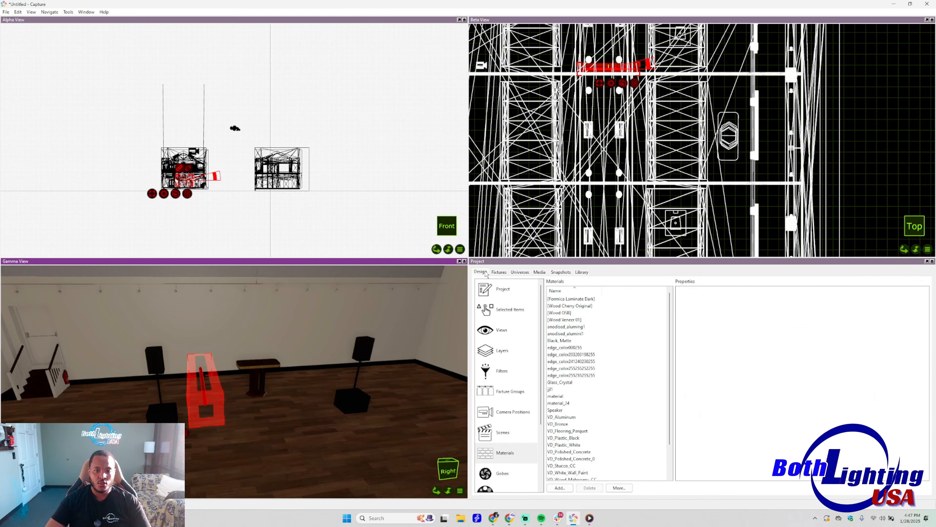
left_click(509, 312)
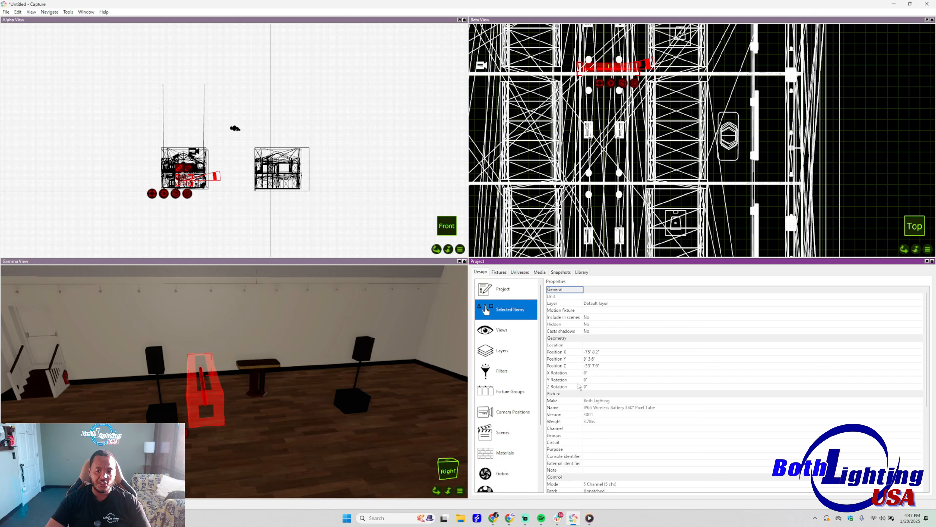
left_click(587, 373)
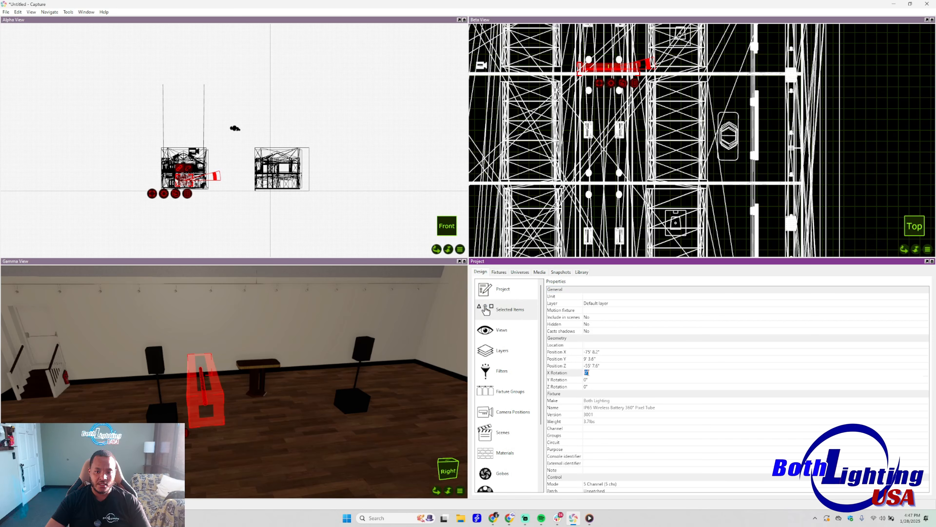
type("90")
key("Return")
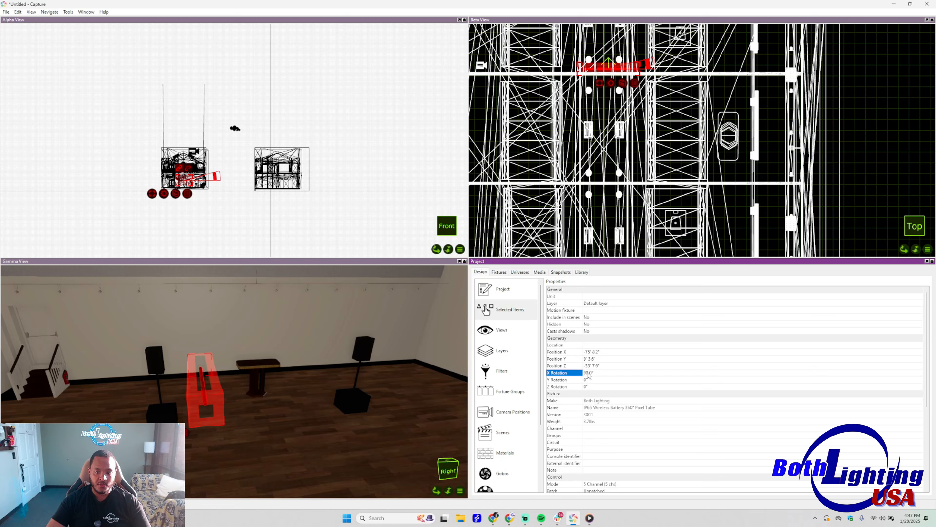
left_click(588, 378)
type("90")
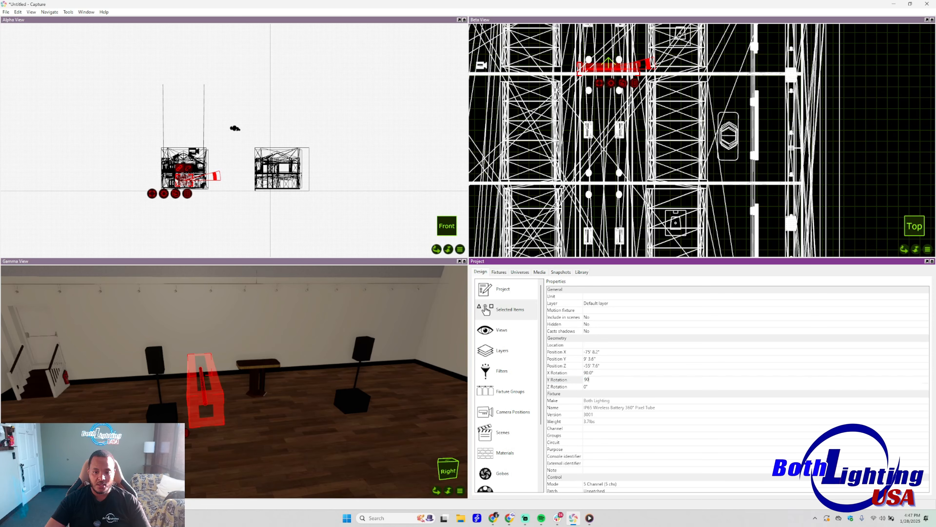
key("Return")
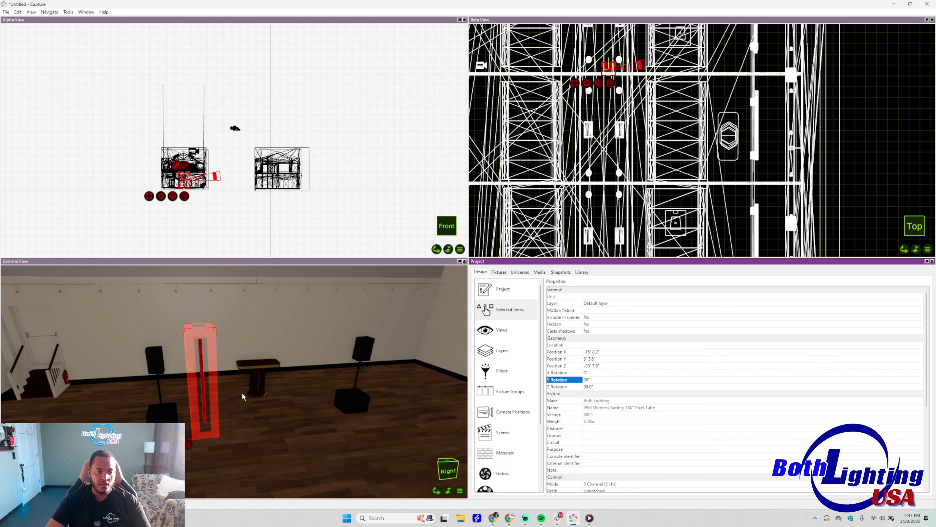
Adjust the upright pixel tube's height in the Gamma View, lowering it toward the floor to a Y position of about 6 ft
left_click(227, 376)
left_click(202, 387)
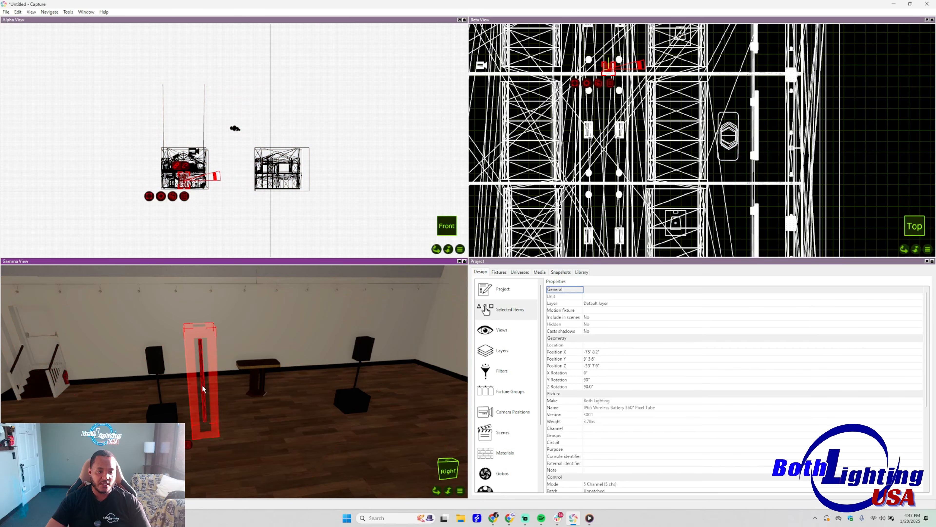
left_click_drag(203, 389, 202, 376)
scroll(207, 384, "down", 3)
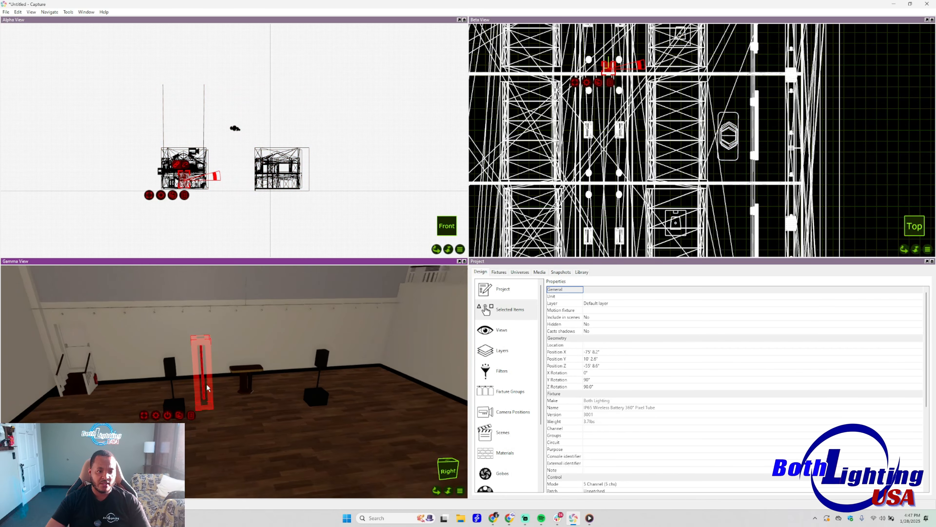
scroll(207, 385, "up", 3)
mouse_move(208, 384)
right_mouse_down()
mouse_move(207, 369)
mouse_move(200, 388)
right_mouse_up()
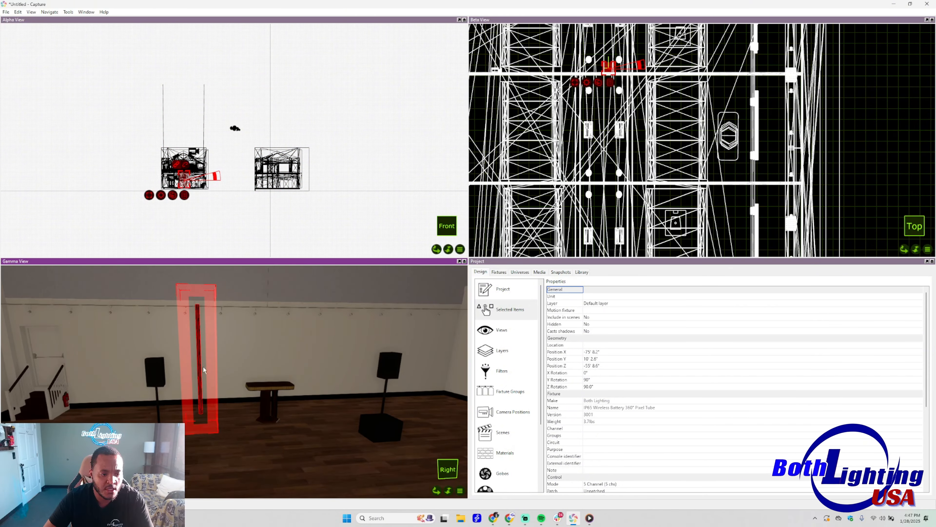
left_click_drag(203, 367, 203, 454)
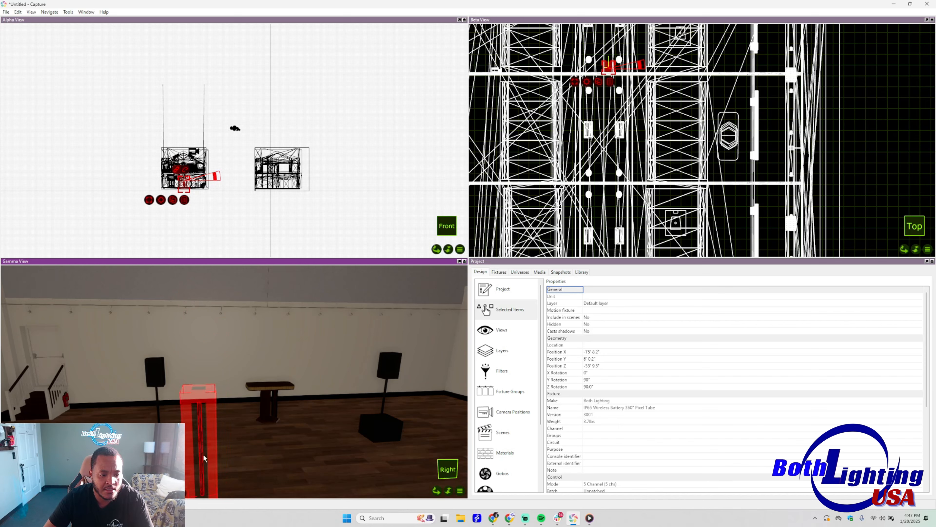
Move the upright pixel tube beside the speaker nearer the stairs, on the side facing the DJ booth, and release it
scroll(204, 451, "down", 1)
scroll(204, 451, "up", 1)
right_click_drag(204, 452, 202, 466)
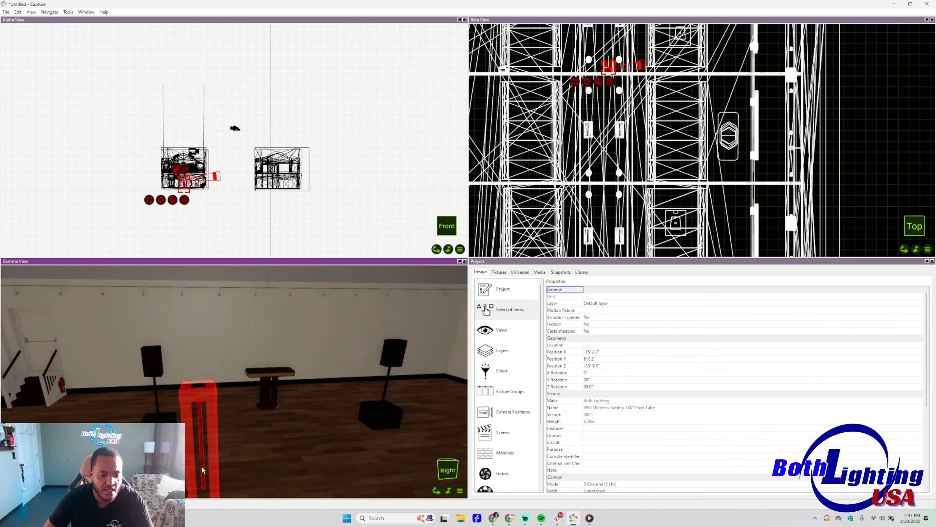
middle_click_drag(202, 467, 207, 421)
mouse_move(206, 421)
right_mouse_down()
mouse_move(206, 439)
mouse_move(210, 410)
right_mouse_up()
mouse_move(210, 410)
left_mouse_down()
mouse_move(221, 325)
mouse_move(218, 405)
left_mouse_up()
middle_click_drag(218, 405, 218, 431)
left_click(237, 365)
right_click_drag(219, 407, 247, 403)
left_click(212, 400)
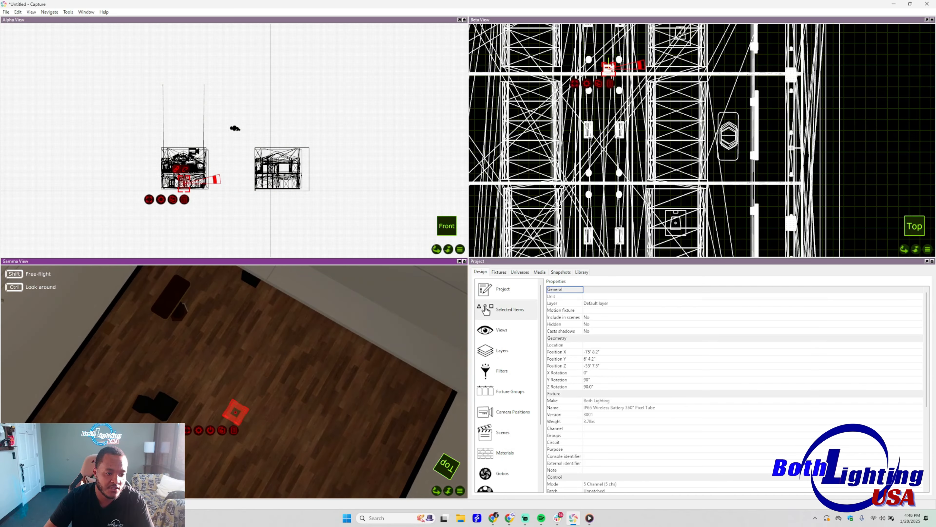
left_click_drag(236, 412, 162, 380)
left_click(159, 375)
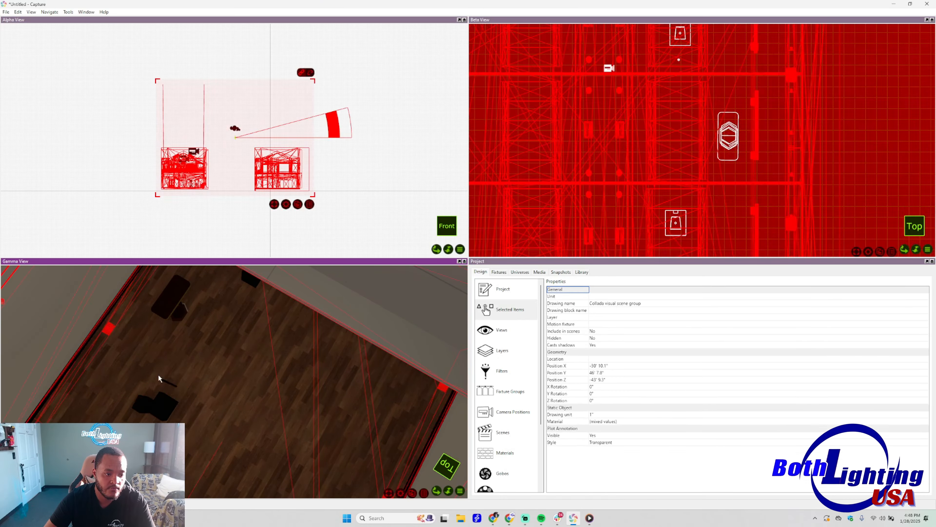
Duplicate the pixel tube once with zero offset and move the copies away from the original toward the DJ booth
right_click(140, 404)
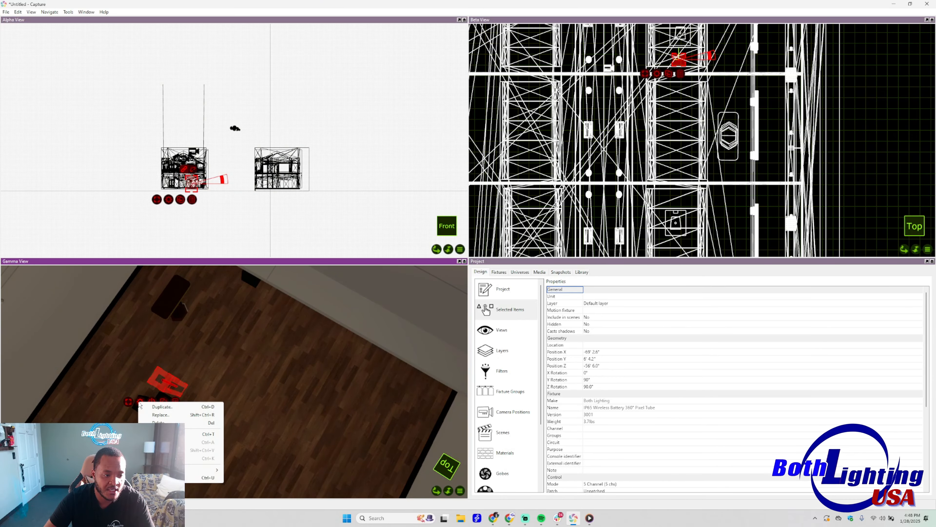
left_click(163, 406)
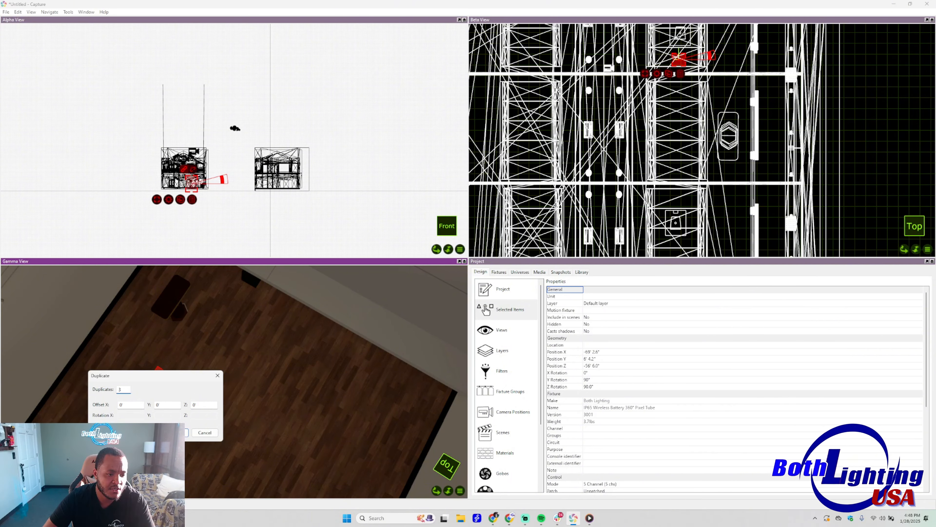
key("Return")
left_click_drag(162, 385, 190, 338)
left_click(196, 350)
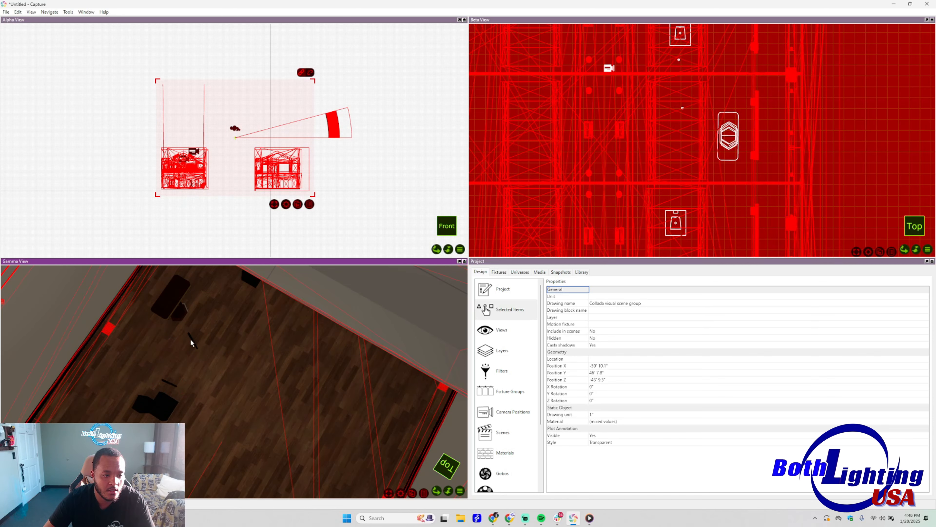
left_click(192, 338)
left_click_drag(192, 338, 206, 353)
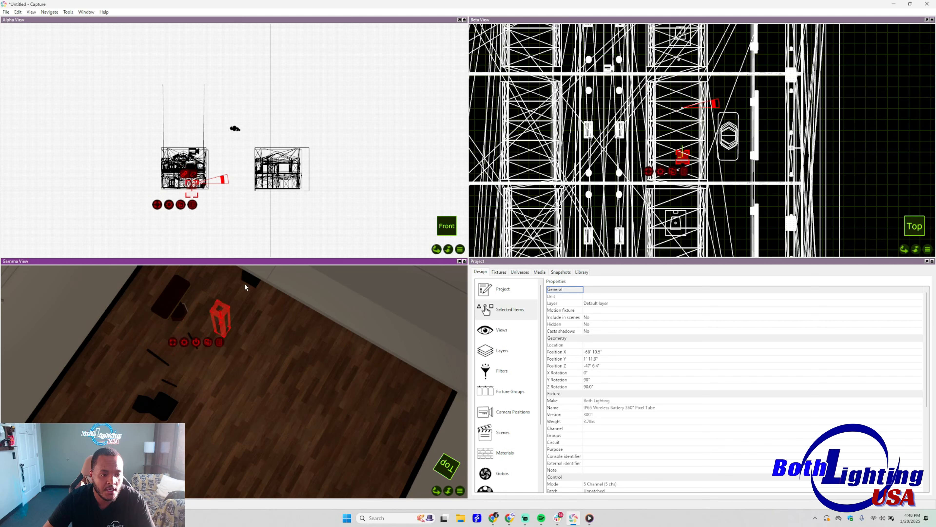
Even out the copied tubes' heights and move one beside the speaker across the booth, at a Y position of about 5.5 ft
right_click_drag(220, 384, 229, 434)
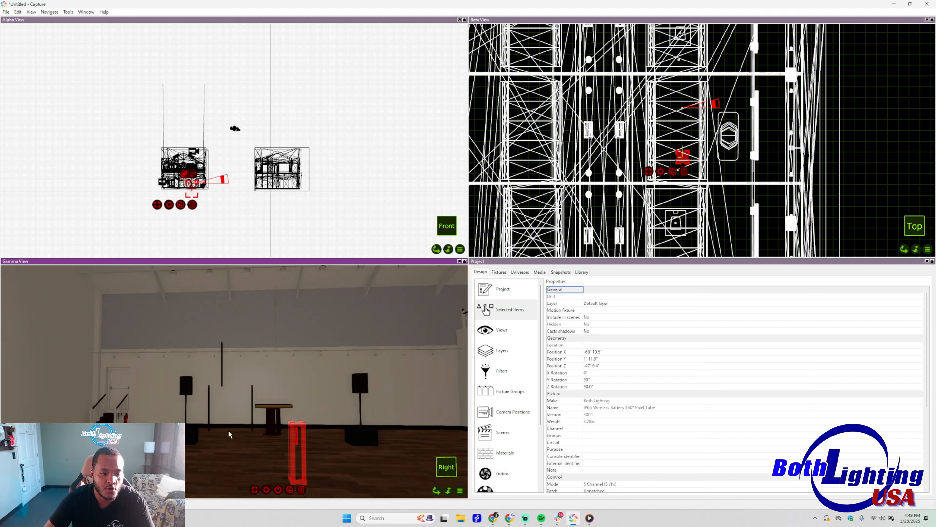
left_click_drag(252, 408, 232, 409)
left_click_drag(222, 371, 307, 414)
left_click_drag(296, 436, 335, 400)
right_click_drag(335, 400, 218, 380)
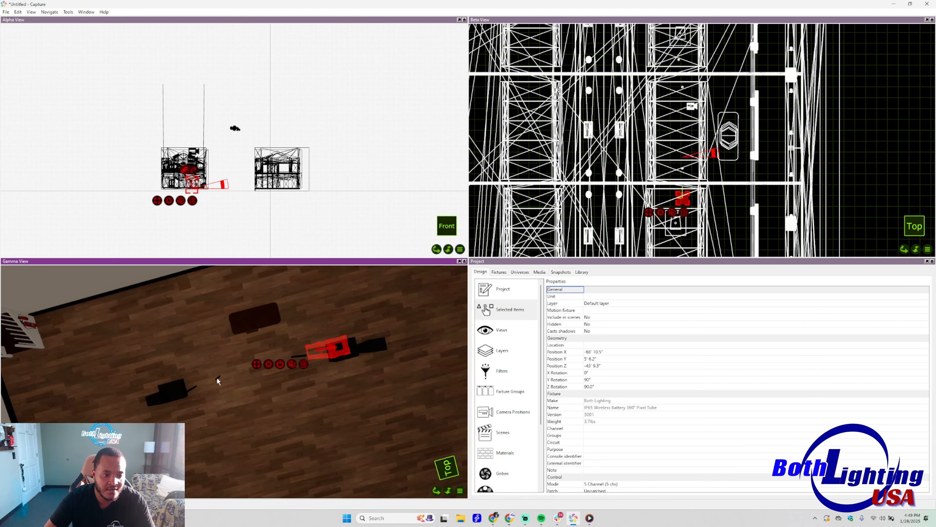
Space the inner pixel tubes around the DJ booth, placing one between the booth and the speaker farther from the stairs
left_click(305, 356)
left_click_drag(305, 355, 309, 328)
right_click_drag(309, 328, 256, 349)
left_click_drag(253, 352, 255, 360)
right_click_drag(254, 361, 267, 333)
left_click_drag(267, 334, 262, 327)
right_click_drag(195, 383, 240, 390)
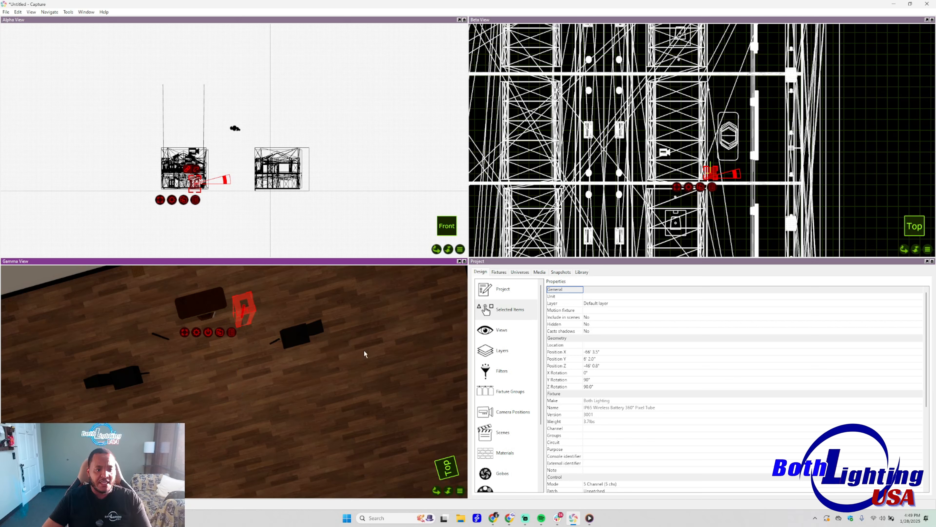
Inspect the pixel tubes' spacing and heights around the booth from above and from the front, leaving nothing selected
middle_click_drag(210, 380, 213, 363)
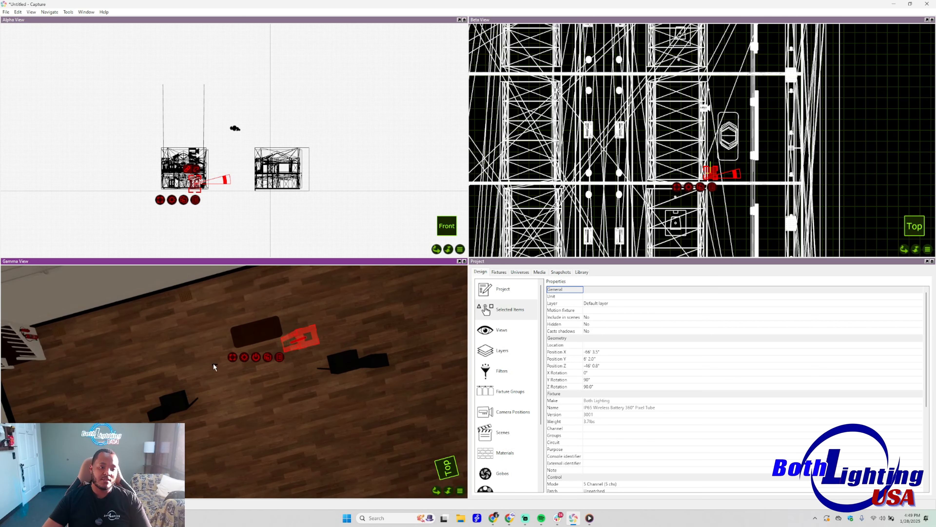
scroll(214, 362, "down", 2)
scroll(221, 357, "up", 3)
left_click(281, 386)
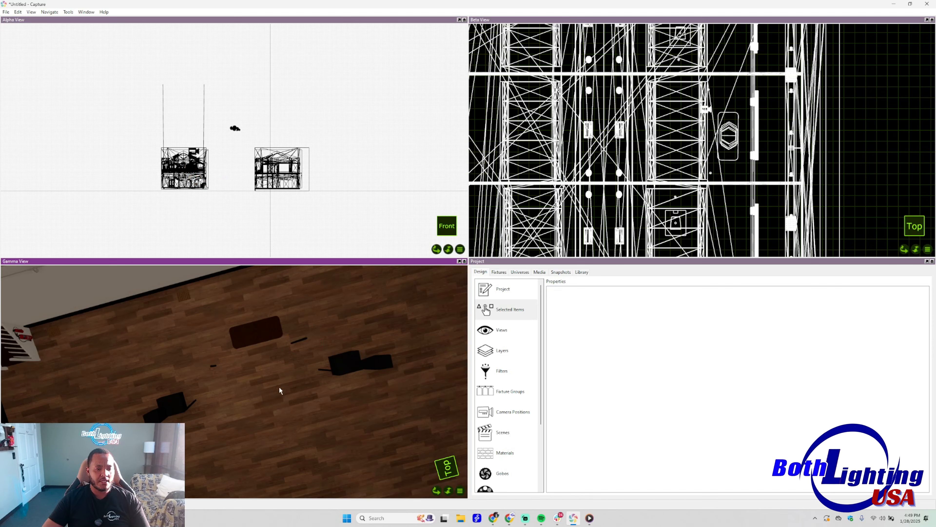
middle_click(282, 399)
middle_click_drag(283, 400, 224, 312)
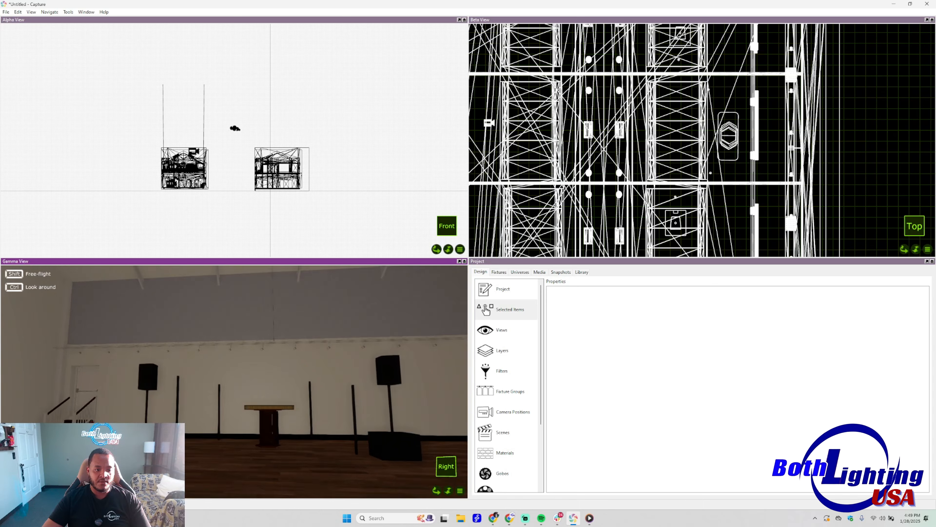
middle_click_drag(276, 430, 281, 427)
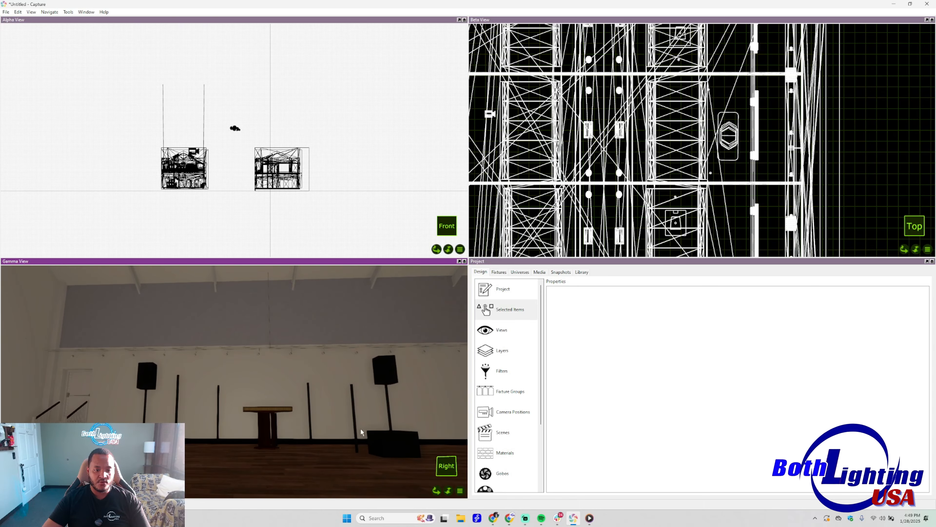
left_click(354, 422)
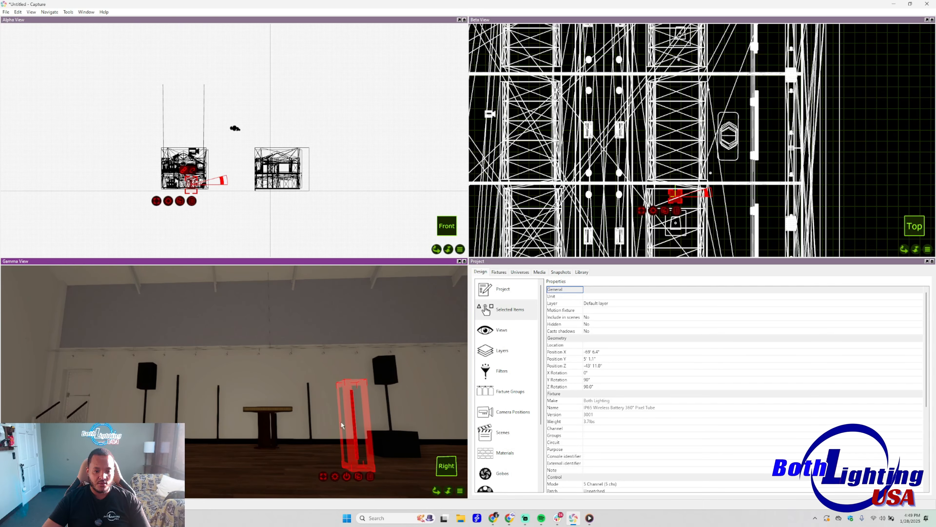
left_click_drag(304, 408, 179, 422)
left_click(331, 372)
scroll(343, 369, "up", 1)
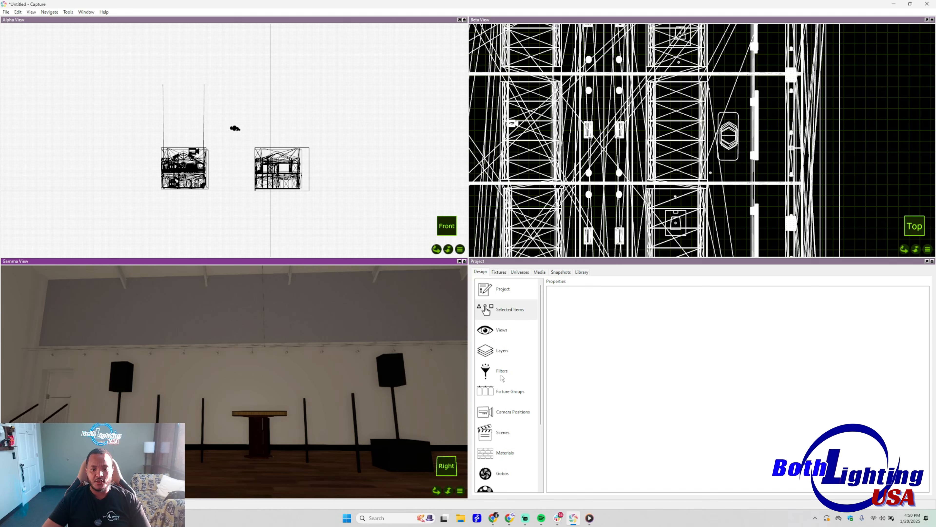
scroll(515, 366, "down", 2)
Open the library's truss category and browse the Global Truss models to the DT-GP rectangular sections
left_click(582, 272)
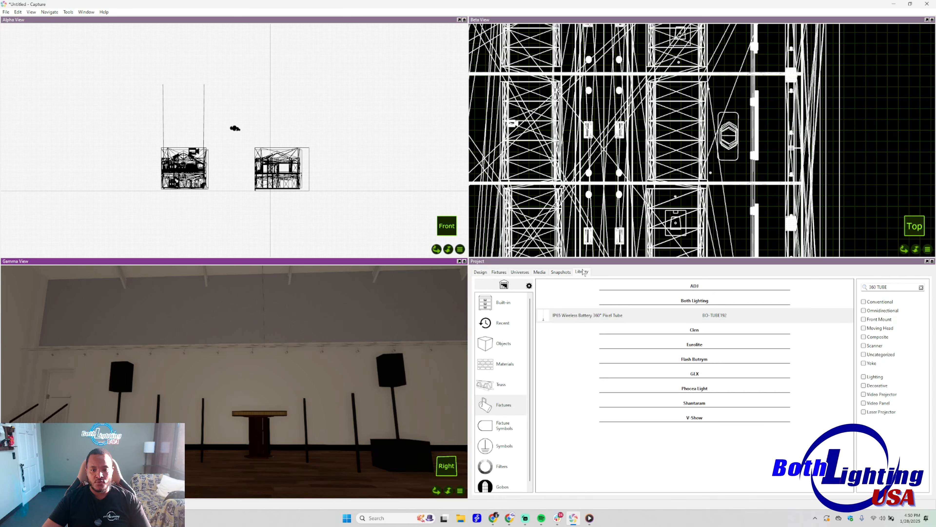
left_click(502, 385)
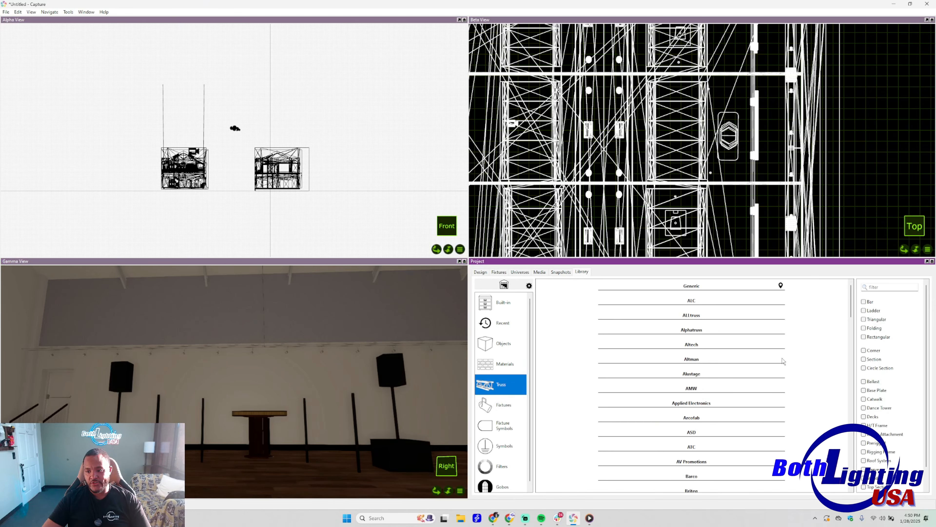
scroll(669, 400, "down", 6)
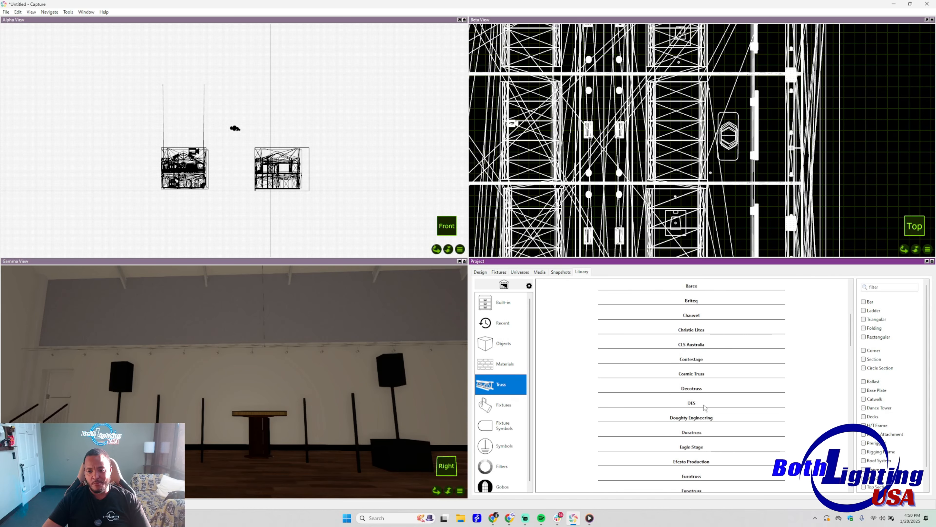
scroll(704, 407, "down", 2)
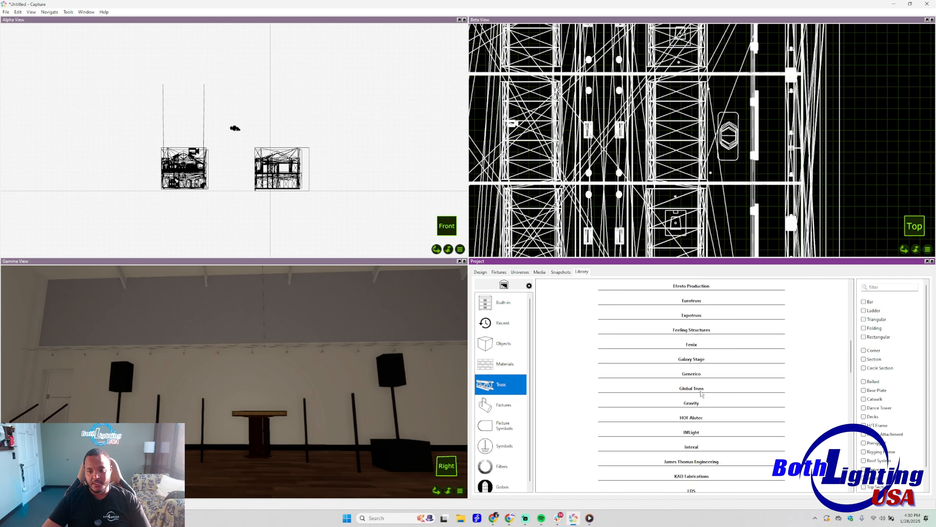
left_click(692, 389)
scroll(680, 398, "down", 3)
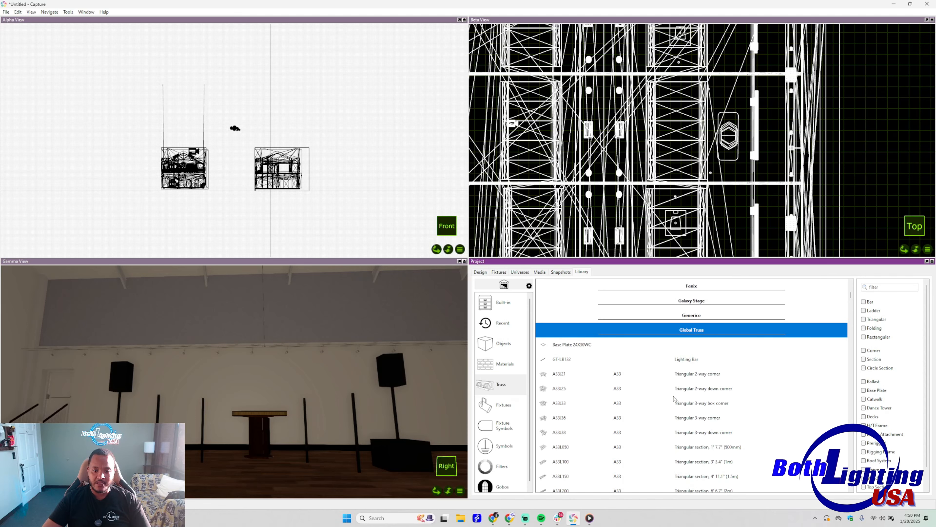
scroll(608, 411, "down", 5)
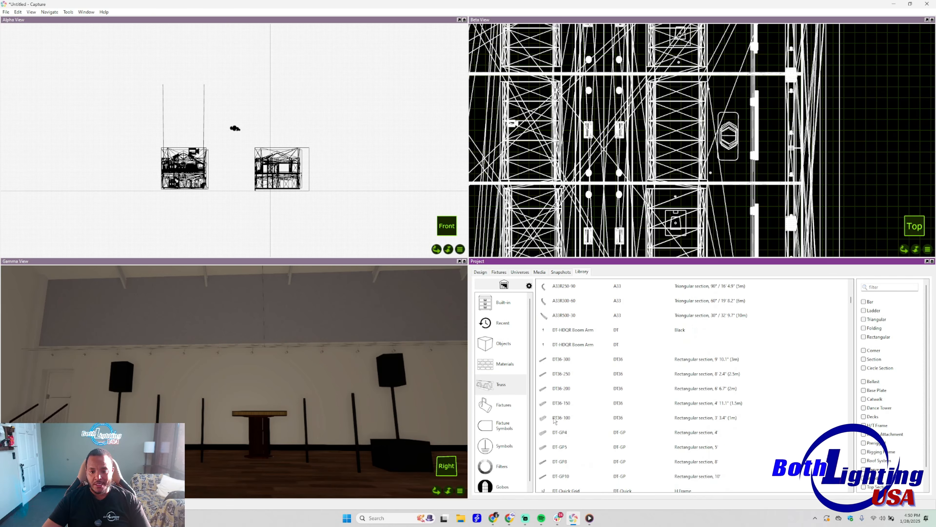
scroll(558, 413, "down", 1)
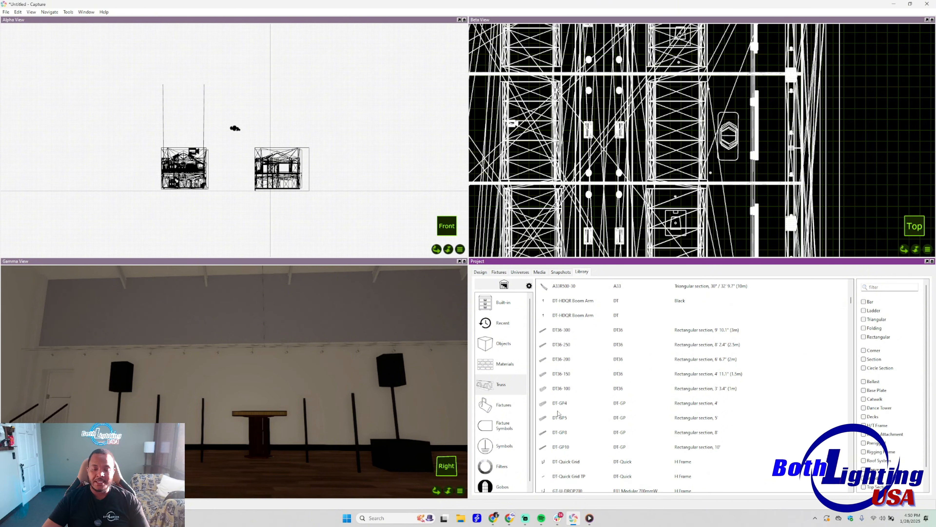
Place the Global Truss DT-GP8 8' rectangular section in the Gamma View, above the floor between the stair-side speaker and the booth
left_click(565, 417)
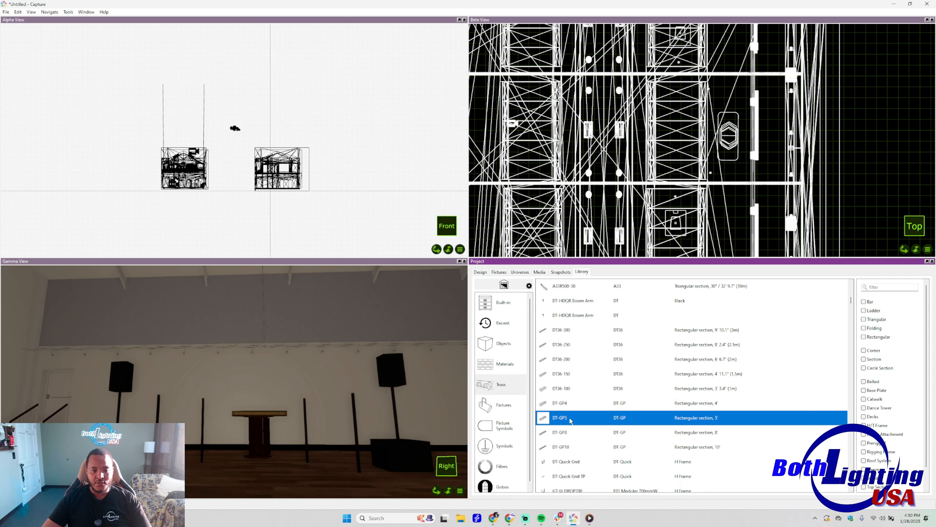
left_click_drag(570, 421, 476, 328)
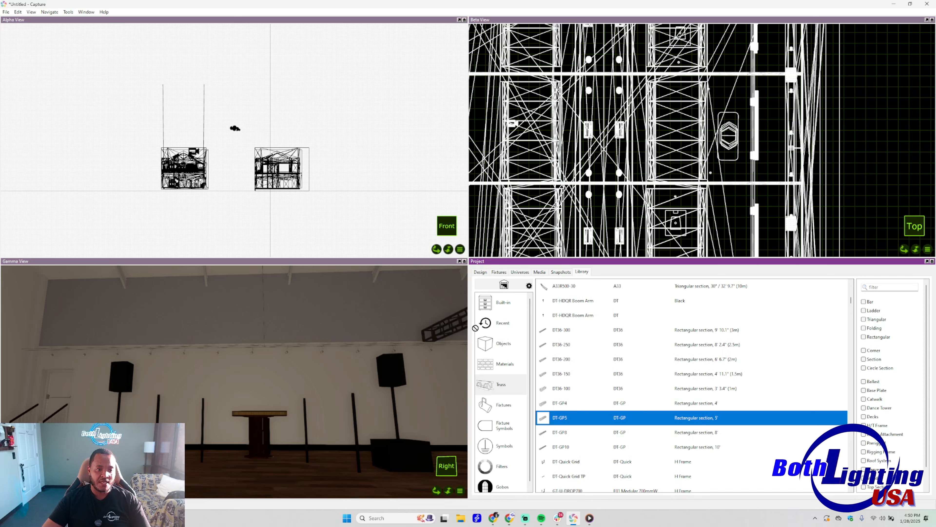
left_click(575, 433)
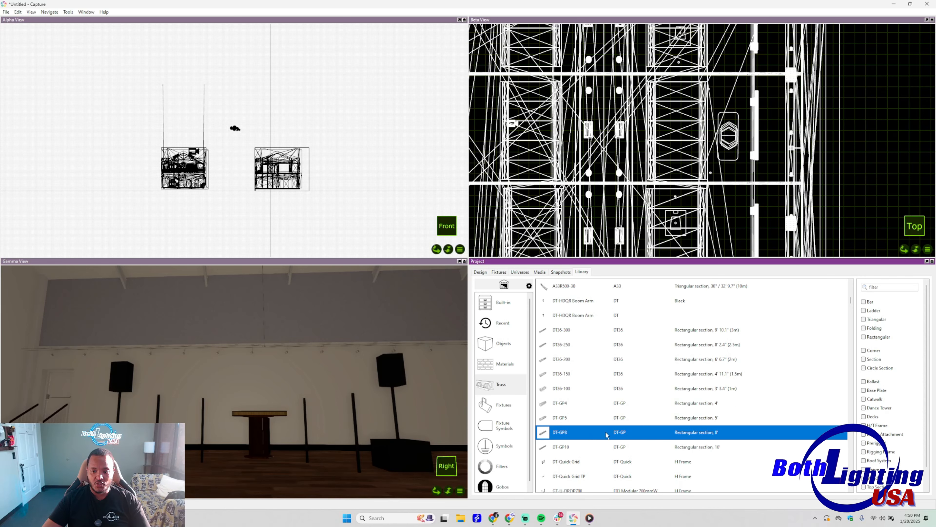
left_click_drag(607, 436, 201, 373)
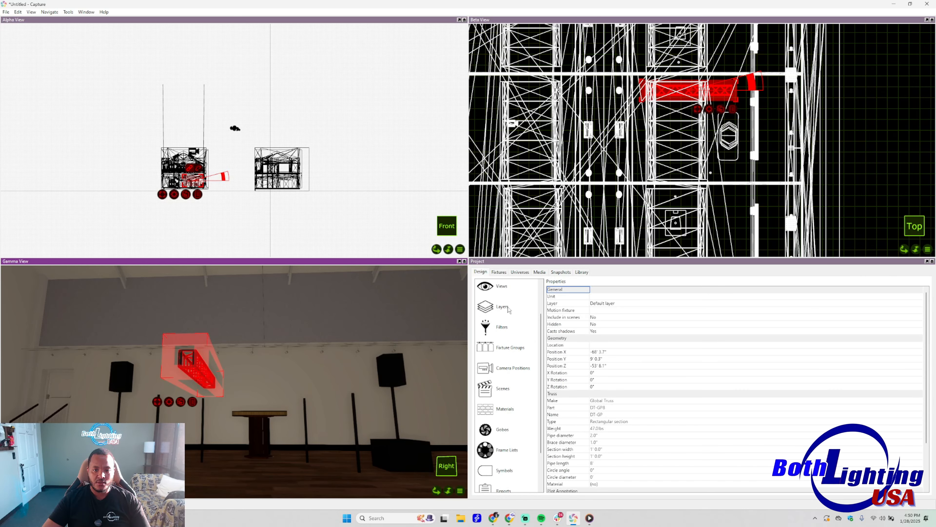
Try a Y Rotation of 90° on the selected truss section and set it back to 0°
scroll(508, 310, "up", 2)
left_click(519, 312)
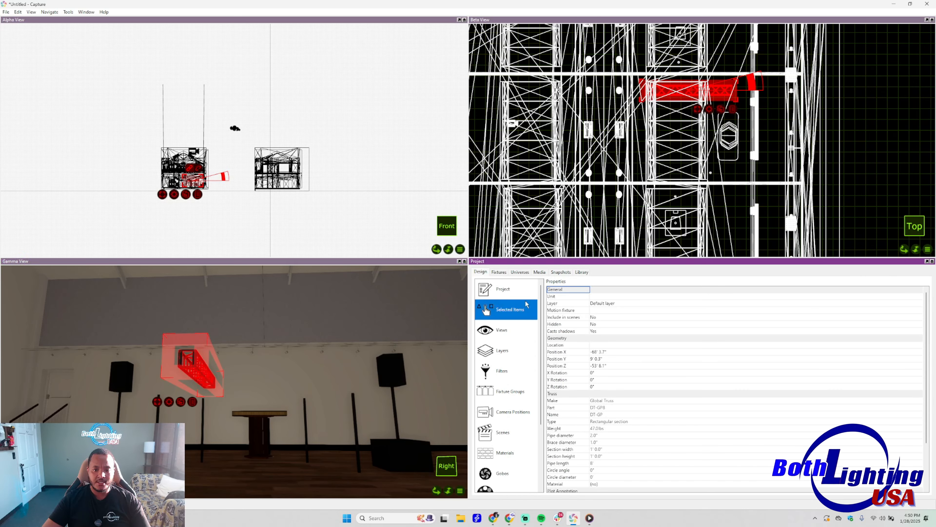
scroll(595, 400, "down", 3)
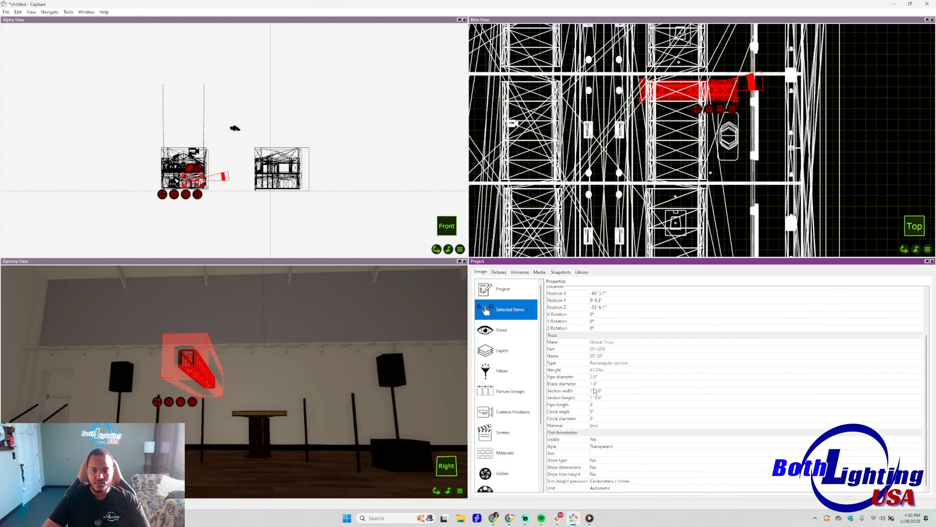
scroll(589, 380, "up", 1)
left_click(594, 350)
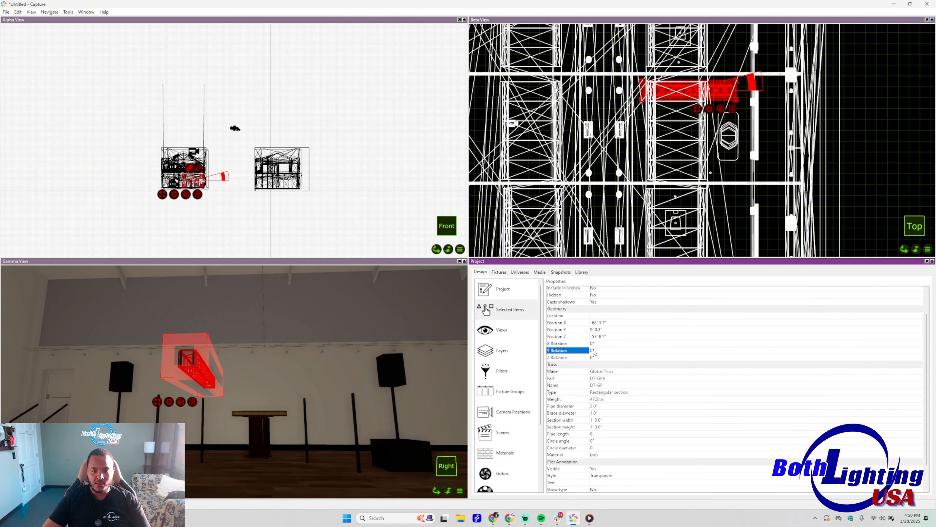
type("90")
key("Return")
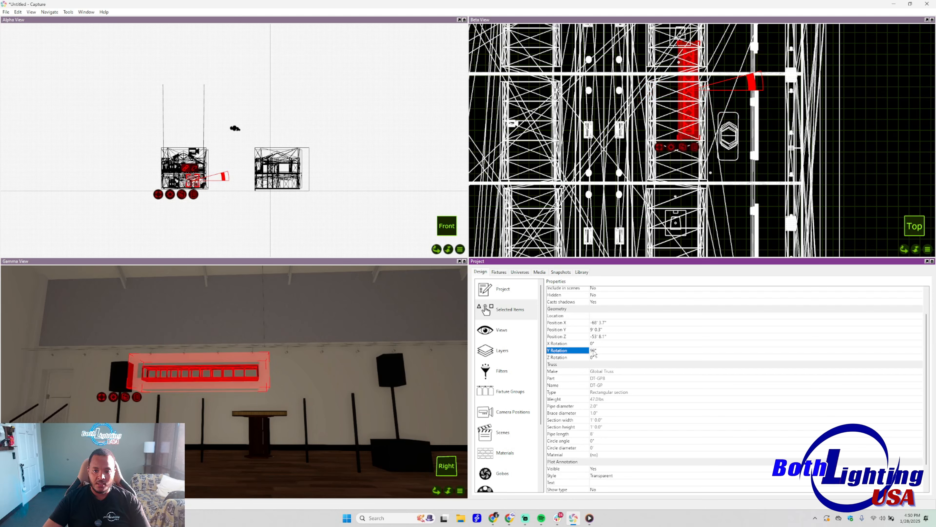
left_click(594, 351)
type("0")
key("Return")
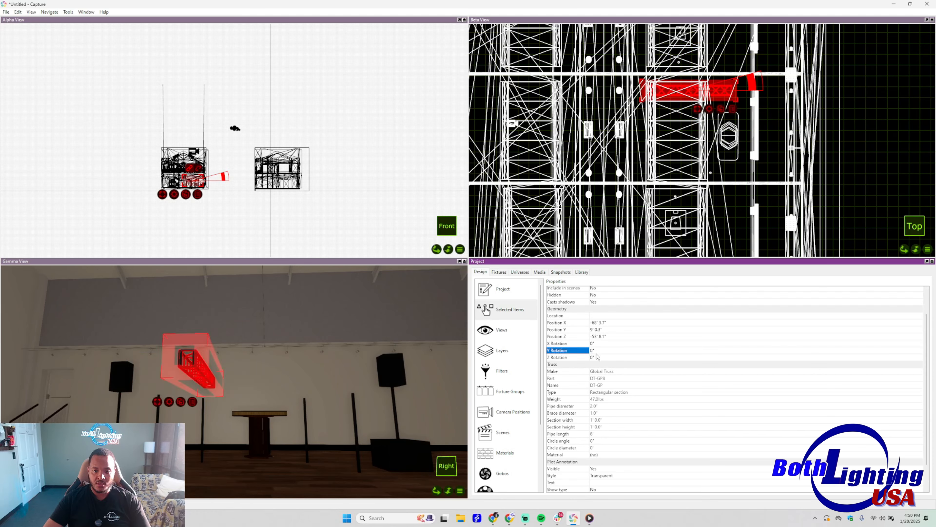
Try an X Rotation of 90° on the selected truss section and set it back to 0°
left_click(592, 343)
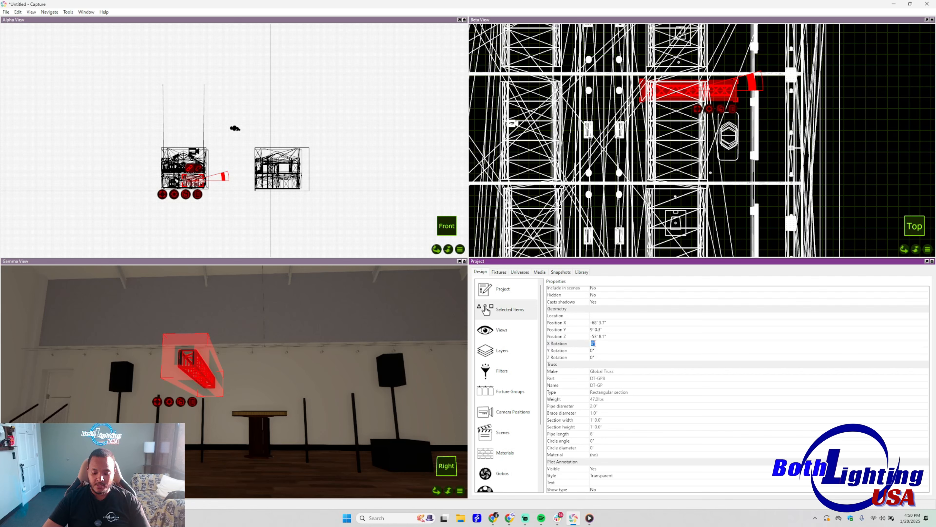
type("90")
key("Return")
left_click(593, 344)
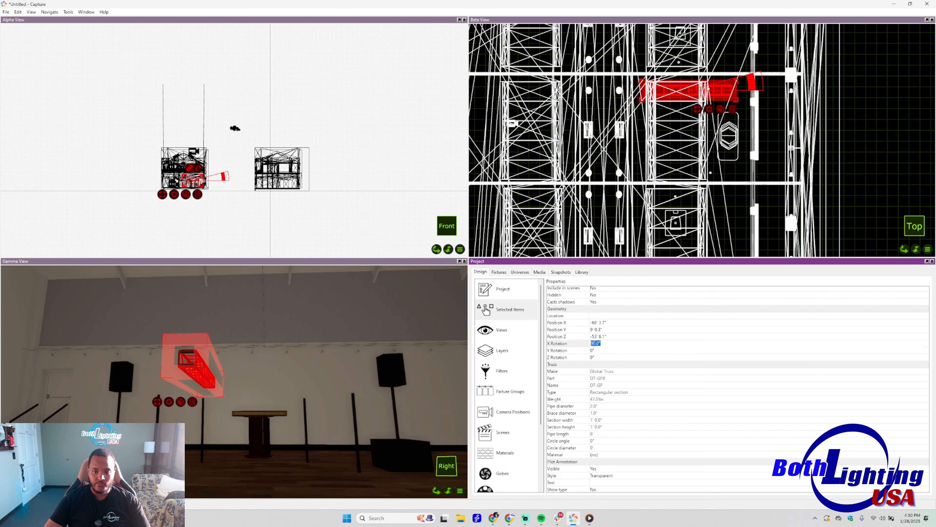
type("0")
key("Return")
Set the truss section's Z Rotation to 90° and move the upright truss to the outer side of the stair-side speaker
left_click(592, 357)
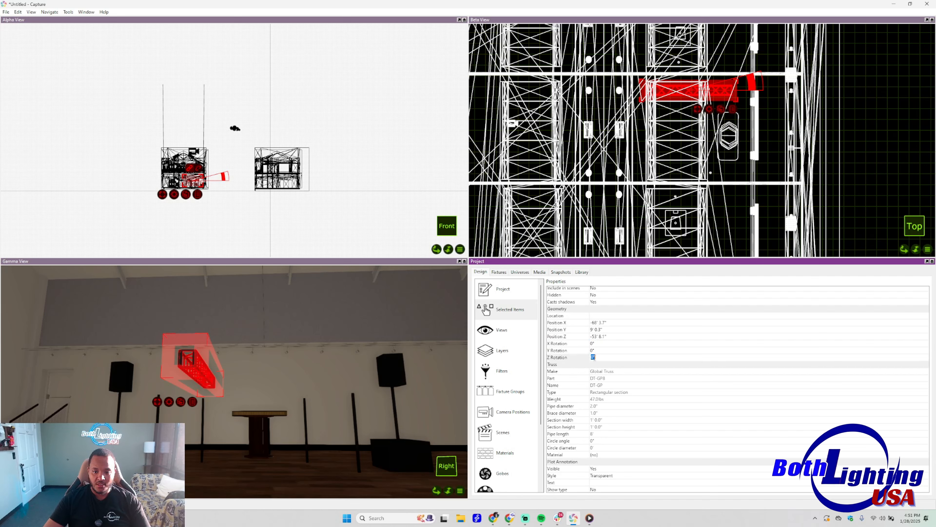
type("90")
key("Return")
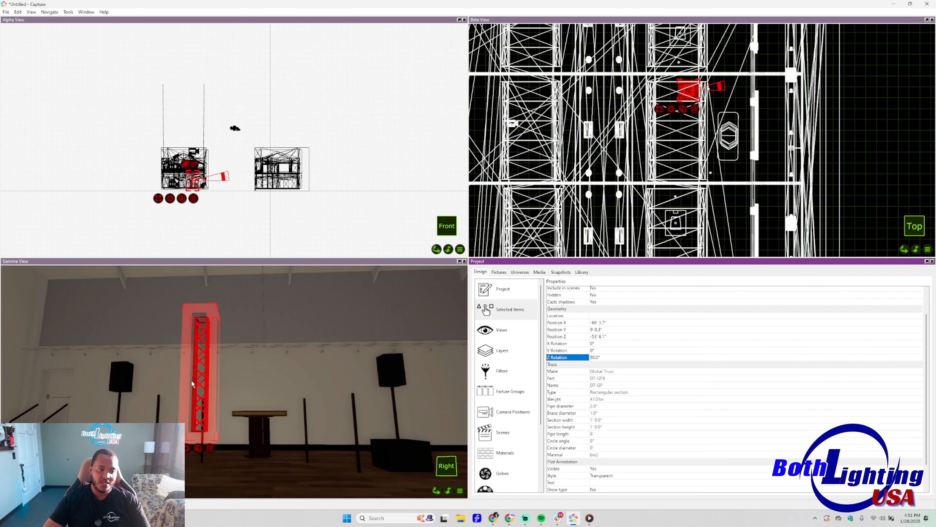
scroll(236, 396, "up", 2)
scroll(236, 396, "down", 2)
left_click_drag(201, 397, 84, 400)
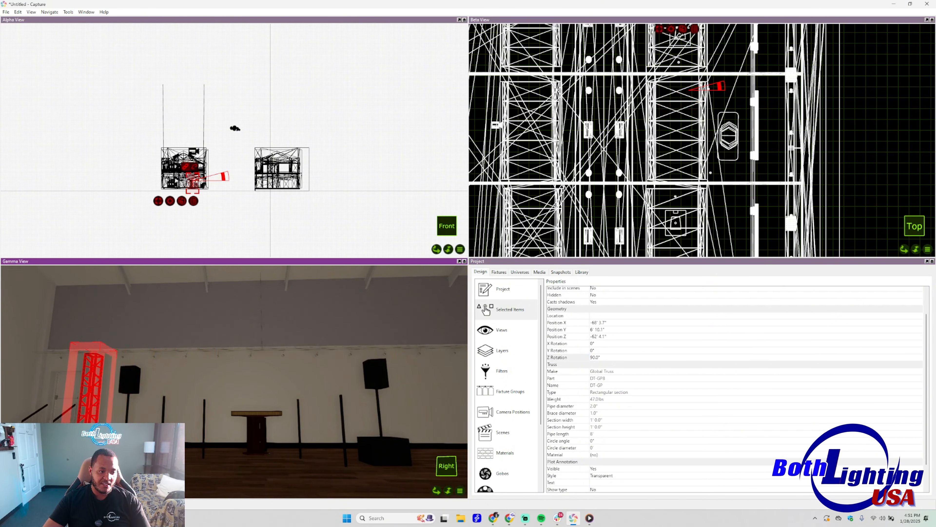
Duplicate the upright truss once and shift the copy just beside the original
right_click(61, 405)
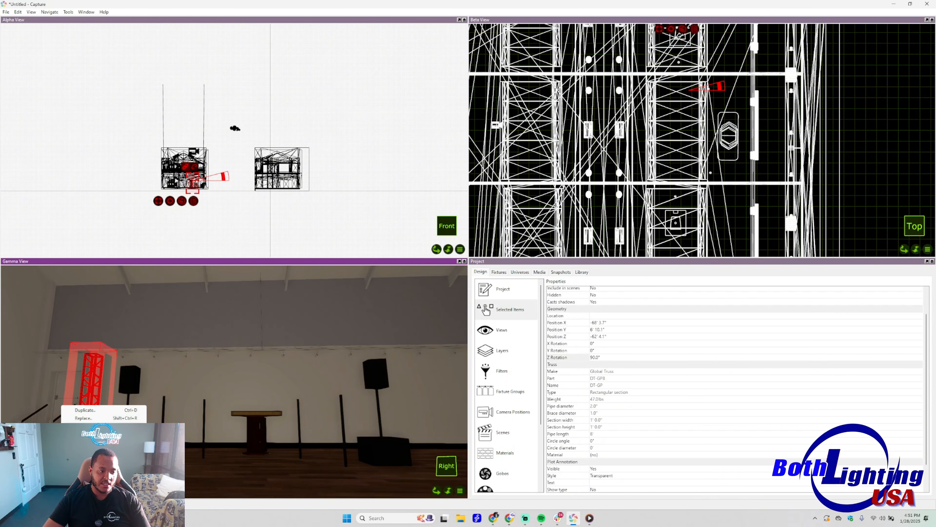
left_click(89, 410)
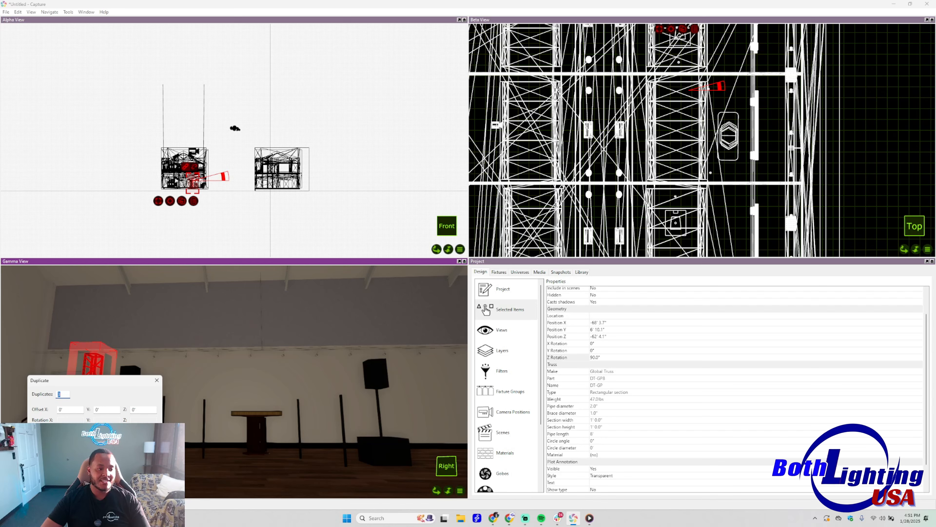
type("10")
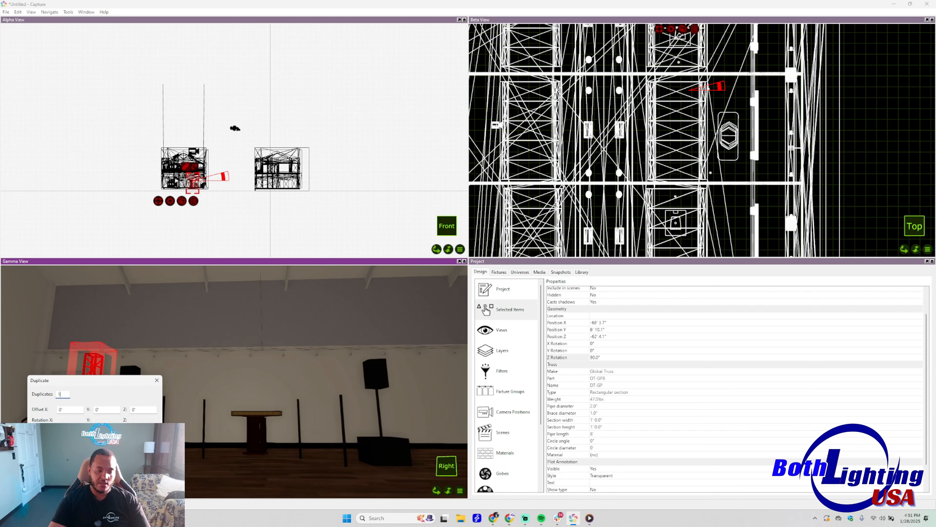
key("Return")
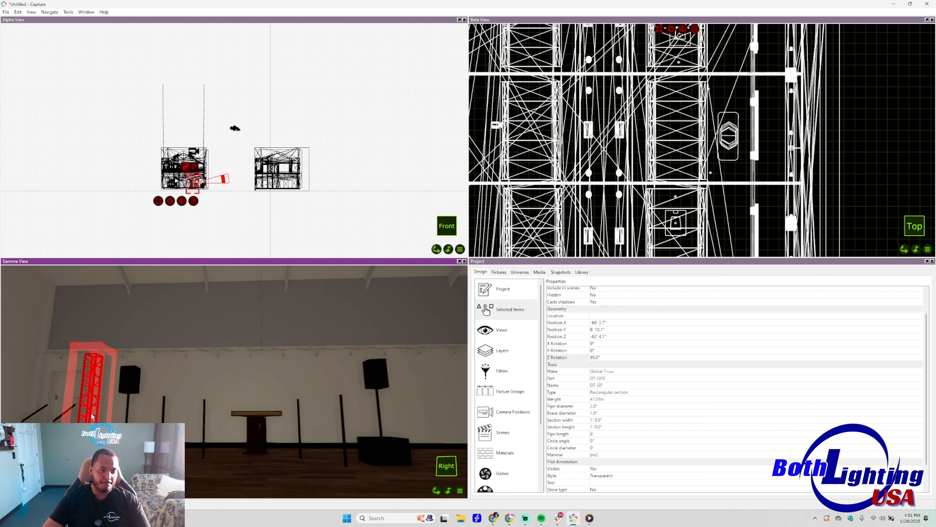
key("ctrl+v")
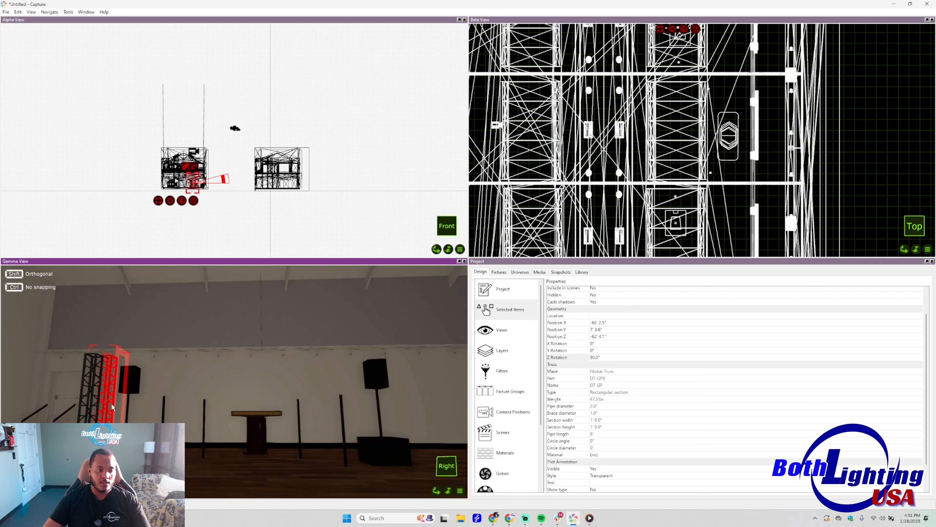
left_click(111, 403)
Move the truss copy across the room to the outer side of the far speaker, mirroring the first truss
right_click_drag(107, 408, 255, 465)
scroll(136, 414, "down", 4)
scroll(139, 416, "up", 3)
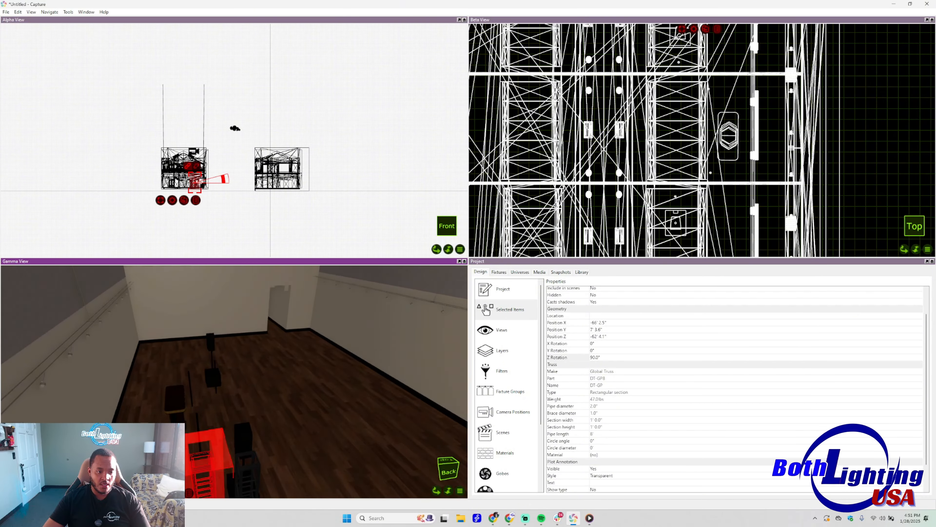
left_click_drag(196, 464, 221, 325)
right_click_drag(221, 325, 317, 306)
left_click_drag(423, 428, 425, 437)
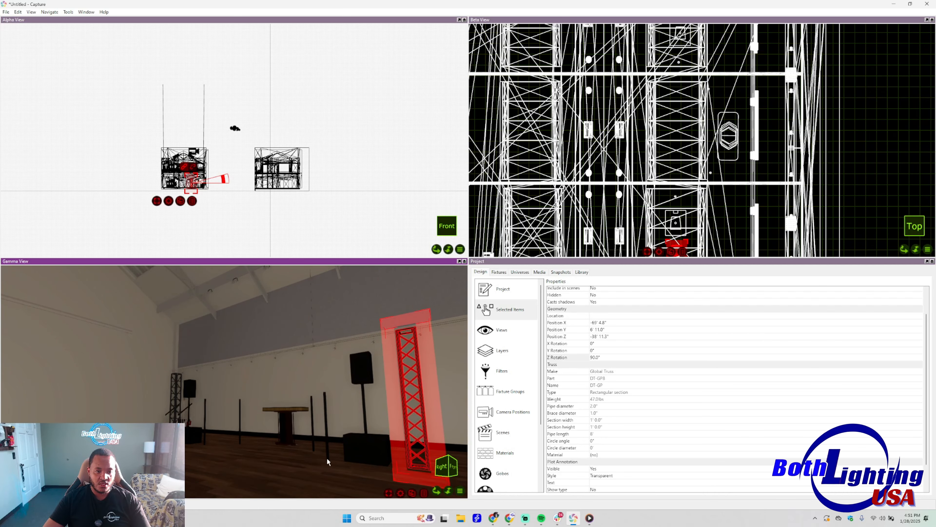
left_click(337, 459)
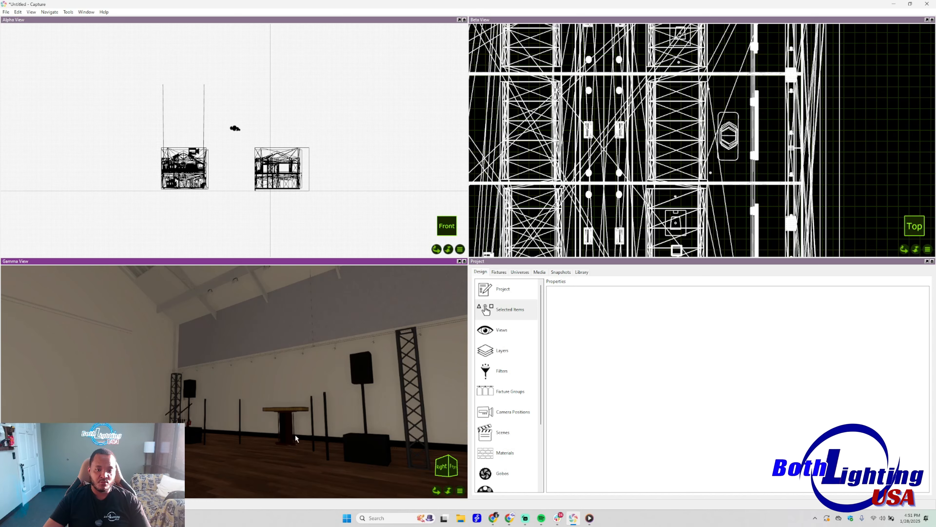
left_click(442, 466)
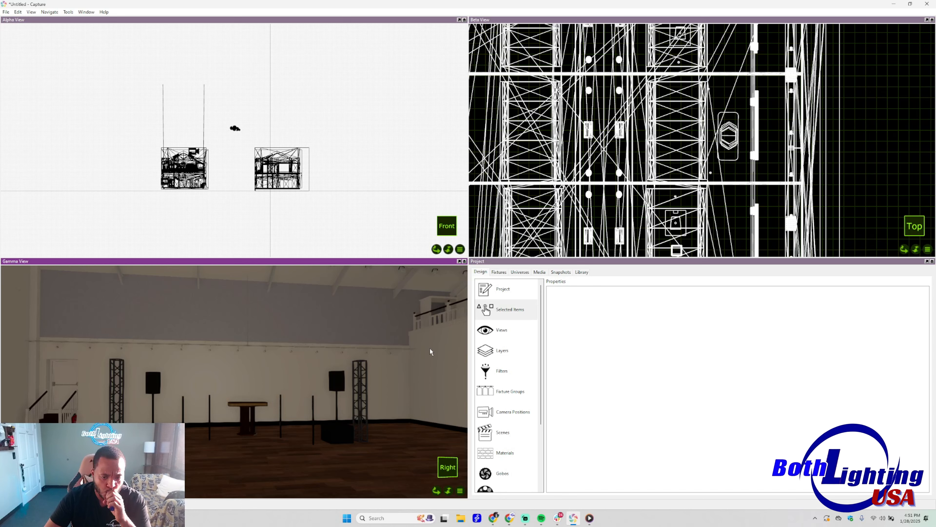
Search the fixture library for BOTH LIGHTING and select the IR4 Mini Uplights 4x12W Spotlight
left_click(582, 272)
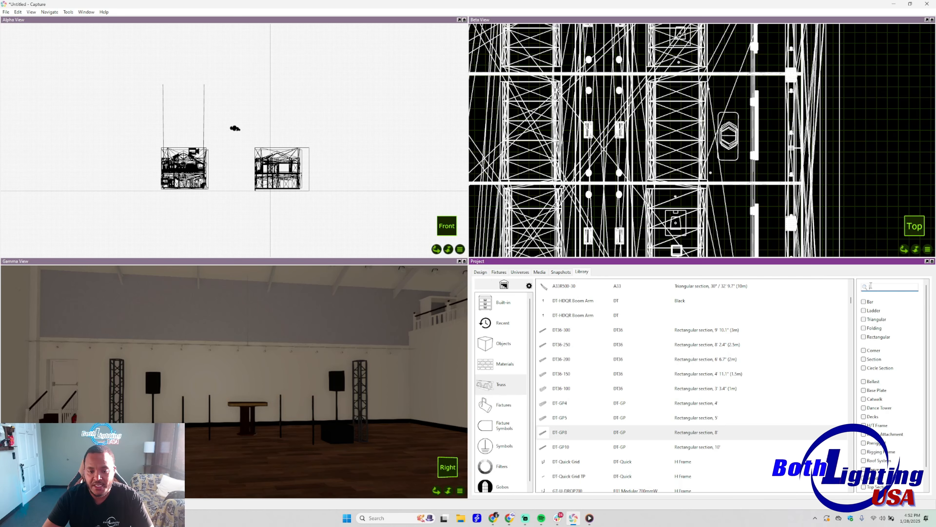
left_click(503, 405)
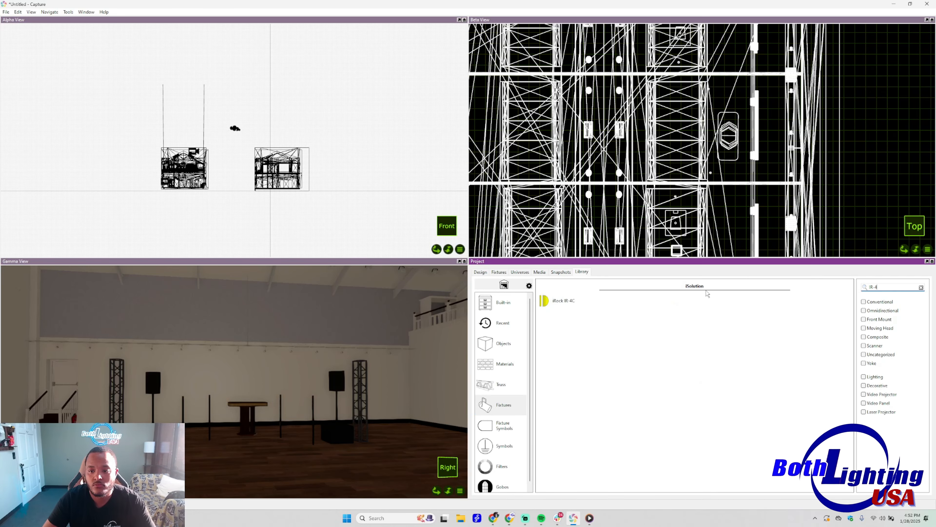
left_click_drag(923, 287, 866, 287)
type("BOTH LIGHTING")
left_click(590, 379)
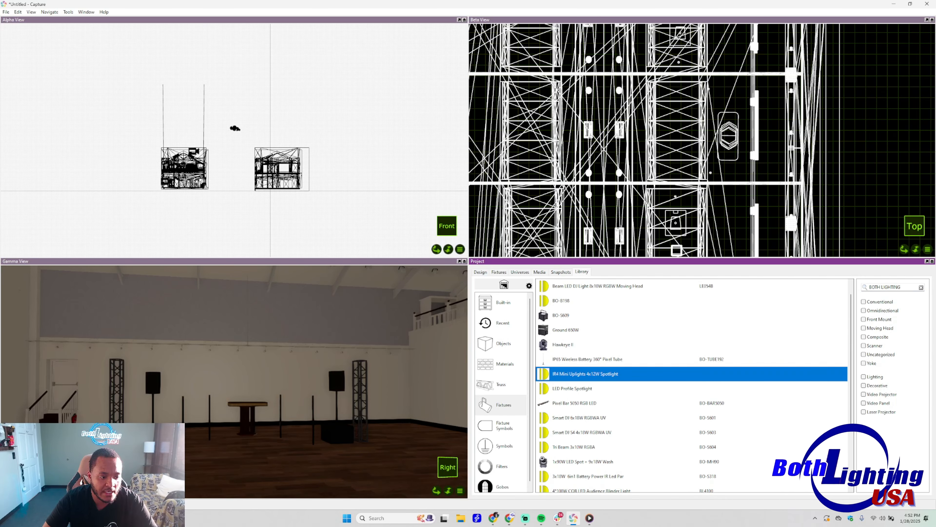
Place the IR4 Mini Uplights 4x12W Spotlight on the floor in front of the booth and lay duplicates in a row between the trusses
left_click_drag(586, 374, 236, 444)
key("ctrl+d")
key("Return")
right_click(146, 376)
left_click(180, 390)
left_click(200, 408)
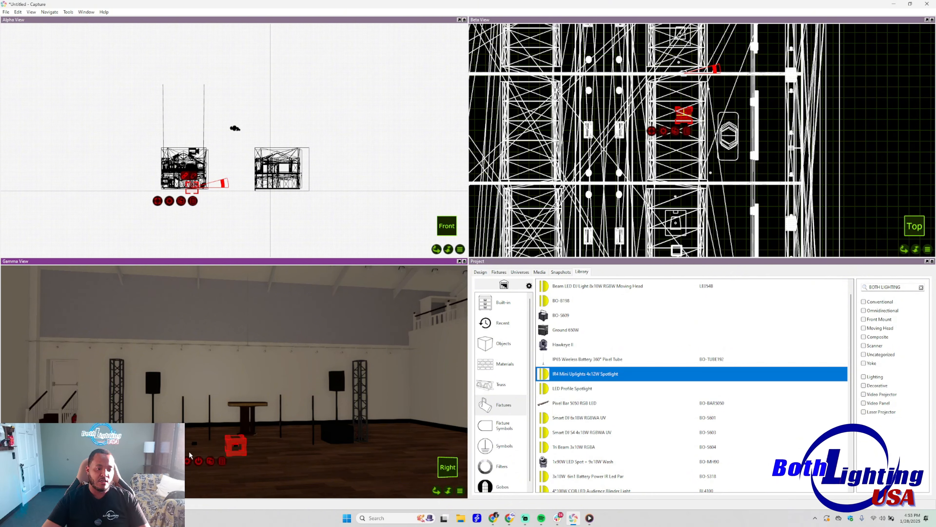
Switch on the light of the outermost pixel tube on the stair side of the booth
left_click(185, 421)
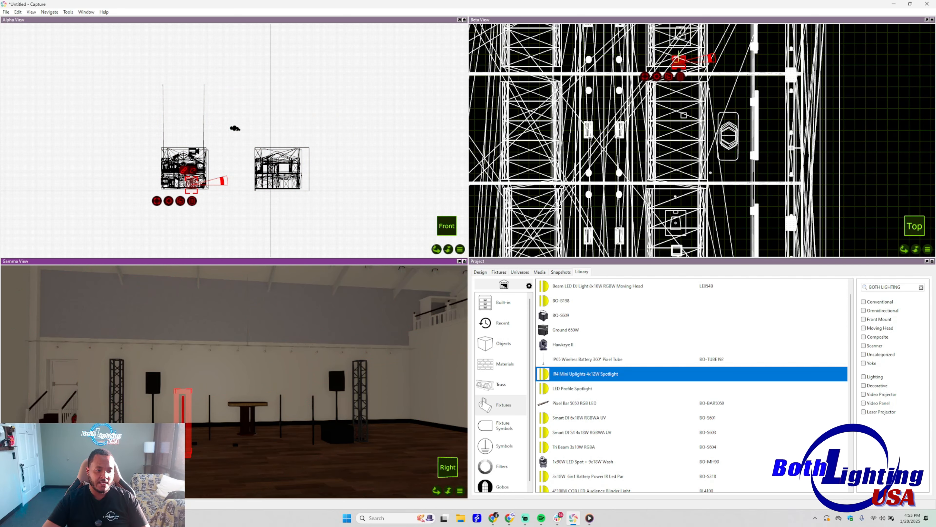
left_click(18, 388)
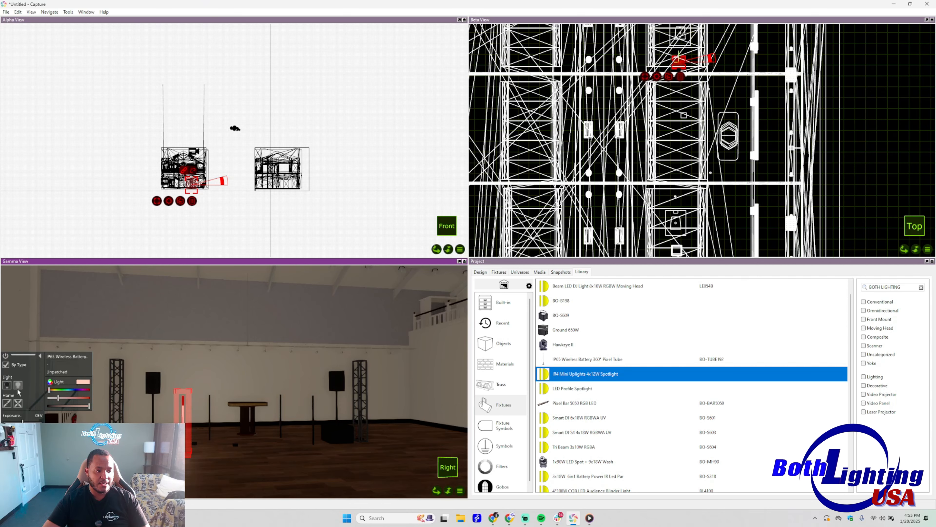
key("ctrl+a")
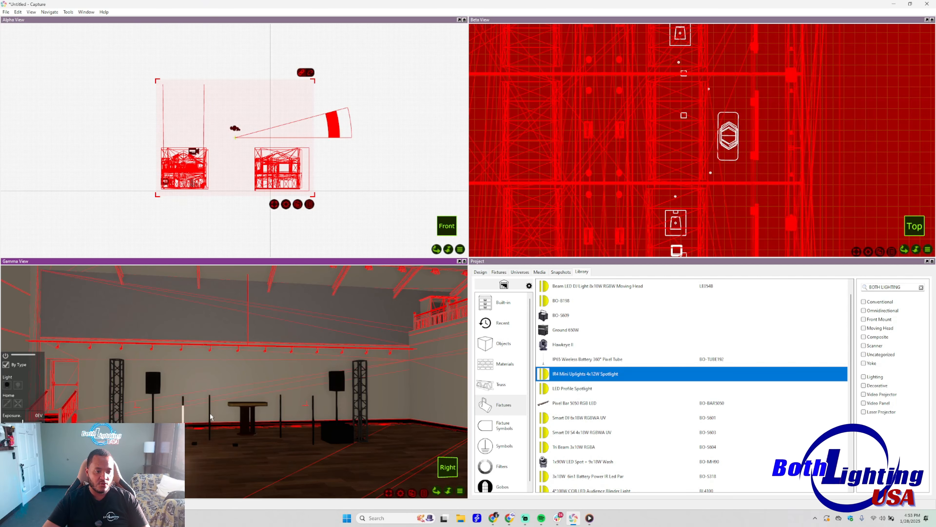
left_click(210, 415)
left_click(184, 410)
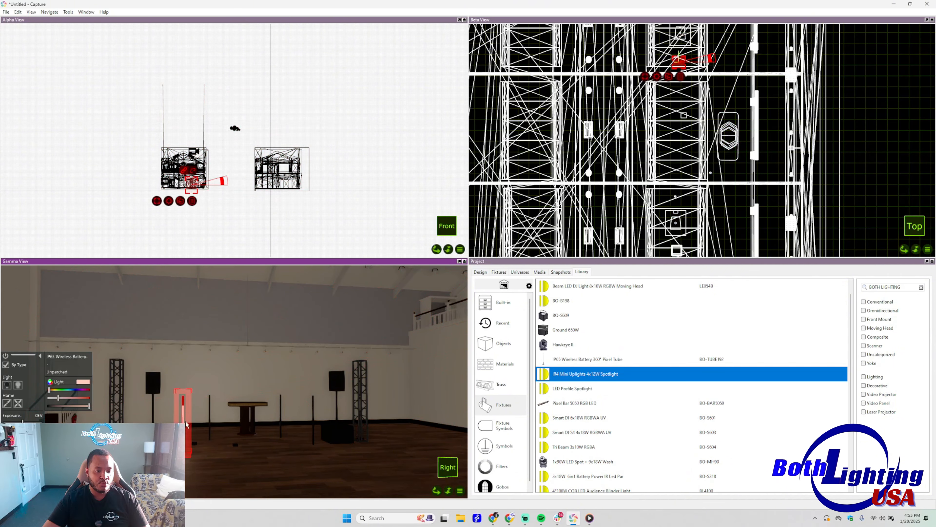
key("ctrl+a")
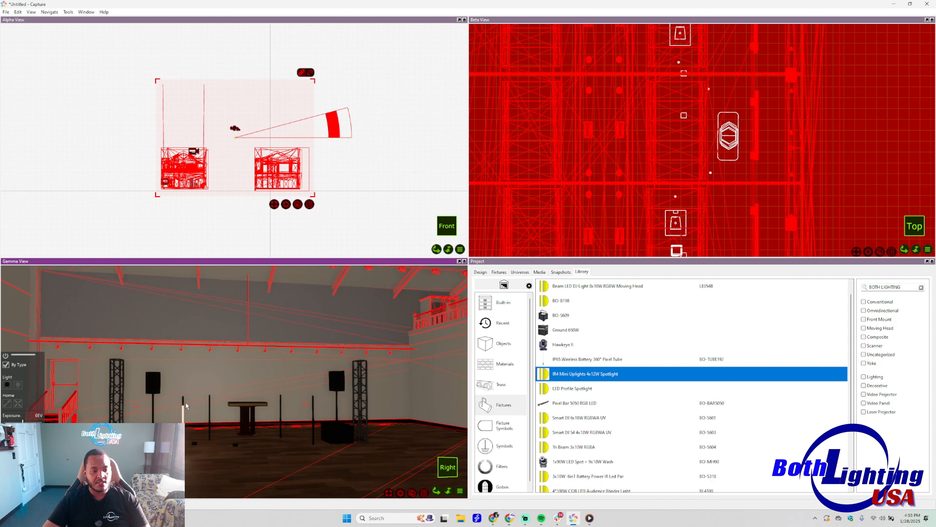
Try a Z Rotation of -180° on the outermost stair-side pixel tube and settle on -90°
left_click(183, 419)
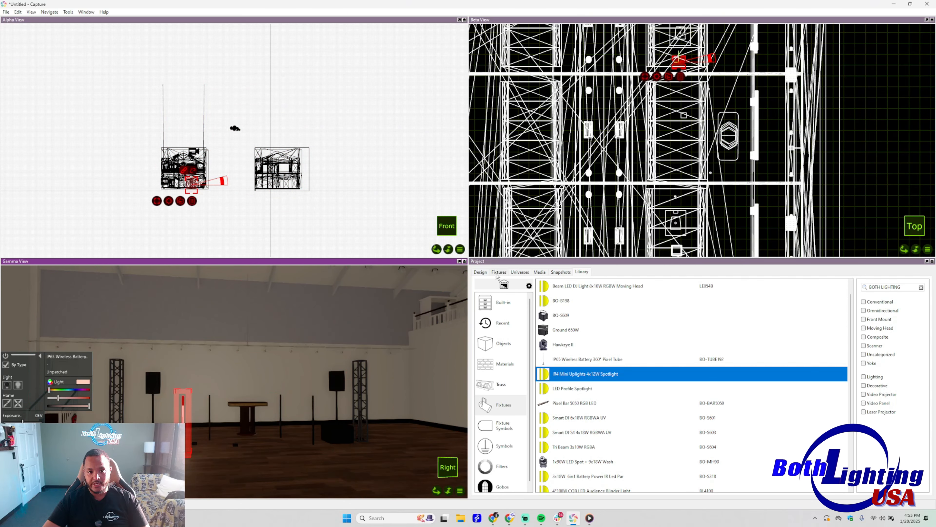
left_click(481, 272)
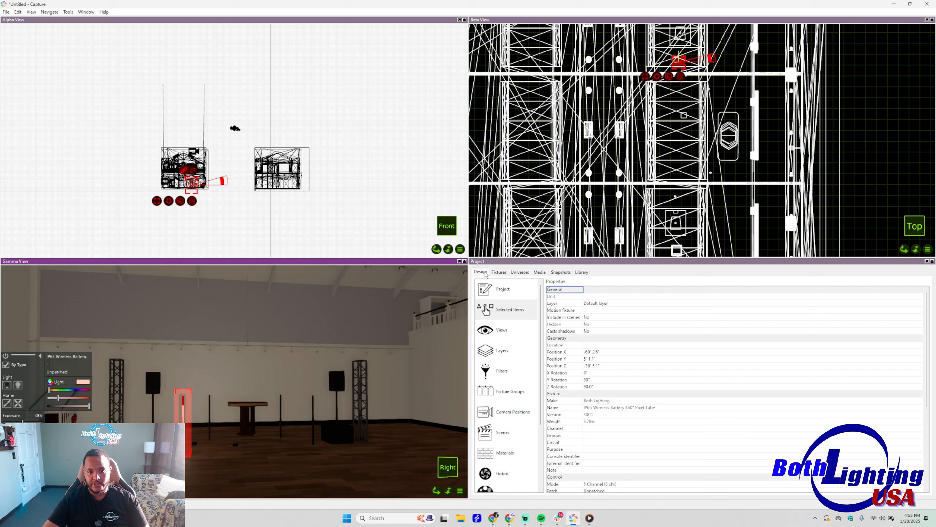
left_click(591, 387)
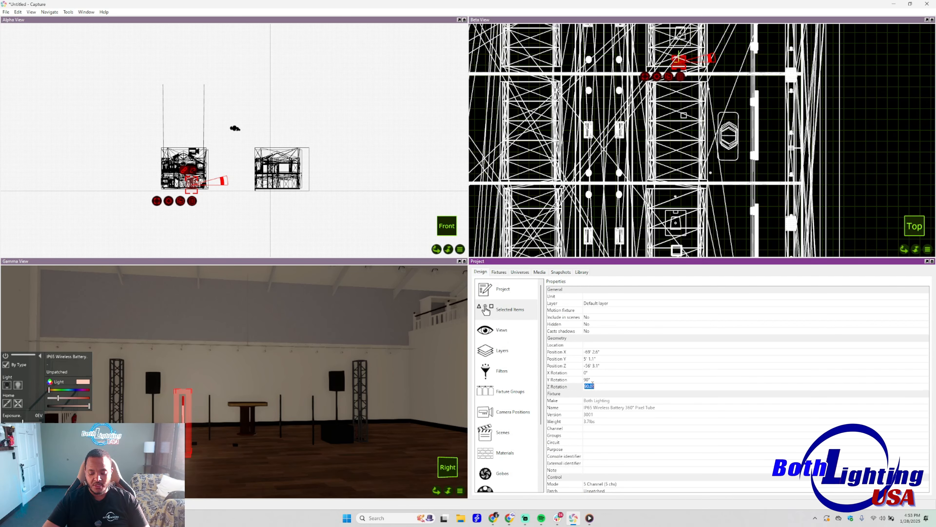
type("180")
key("Return")
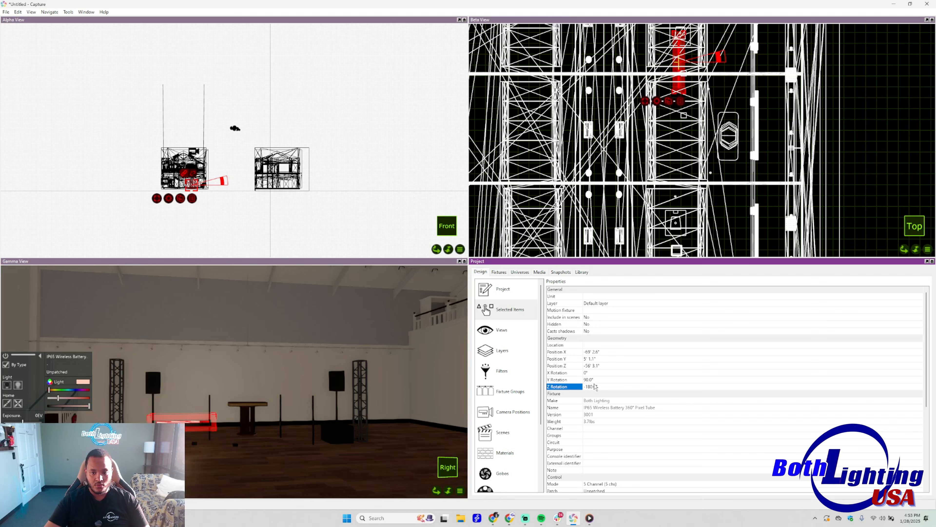
key("Return")
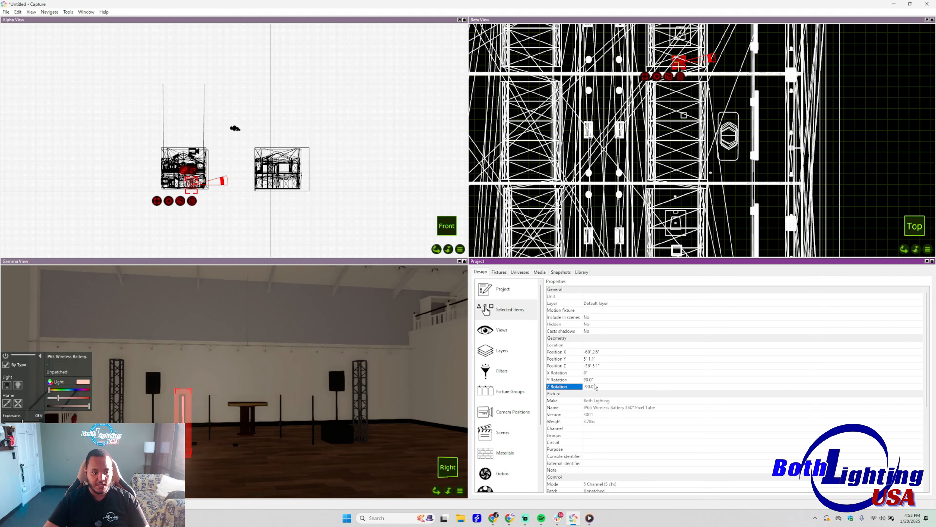
Switch on the lights of the other three pixel tubes around the booth
left_click(266, 452)
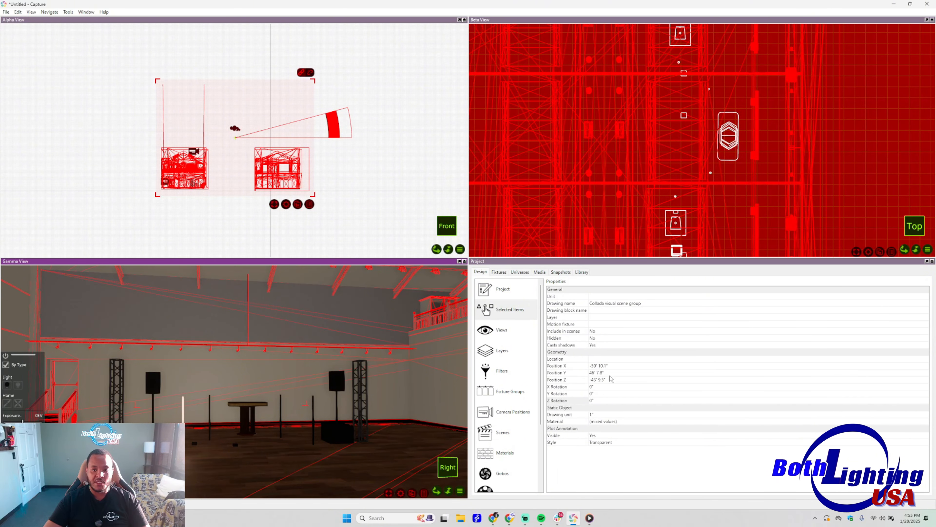
left_click(209, 422)
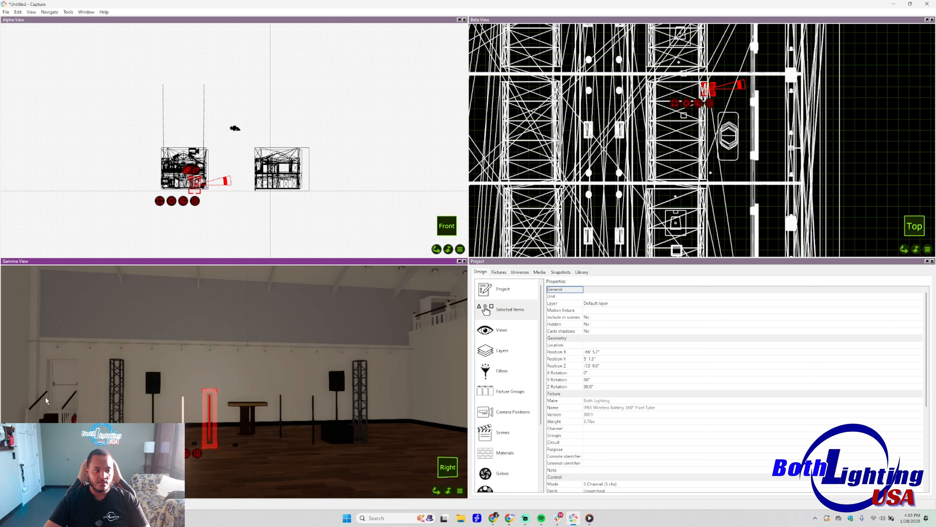
left_click(18, 385)
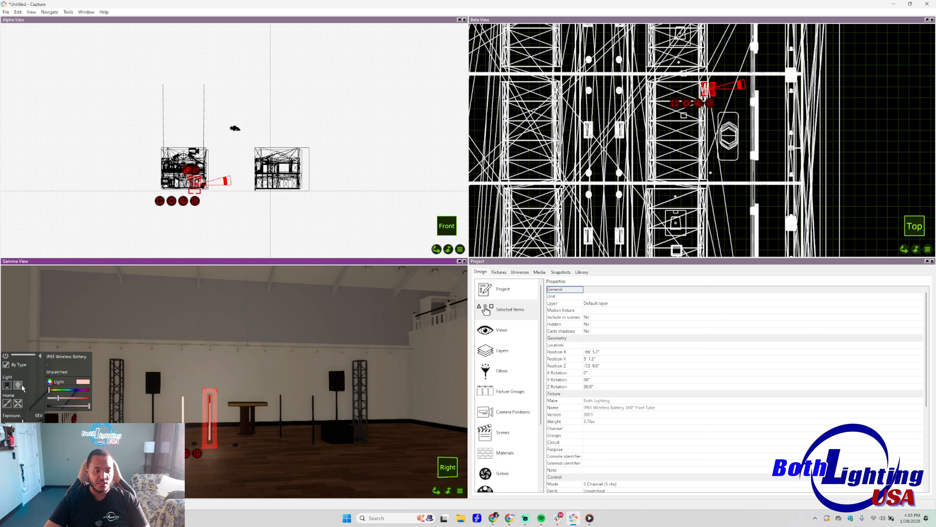
left_click(280, 413)
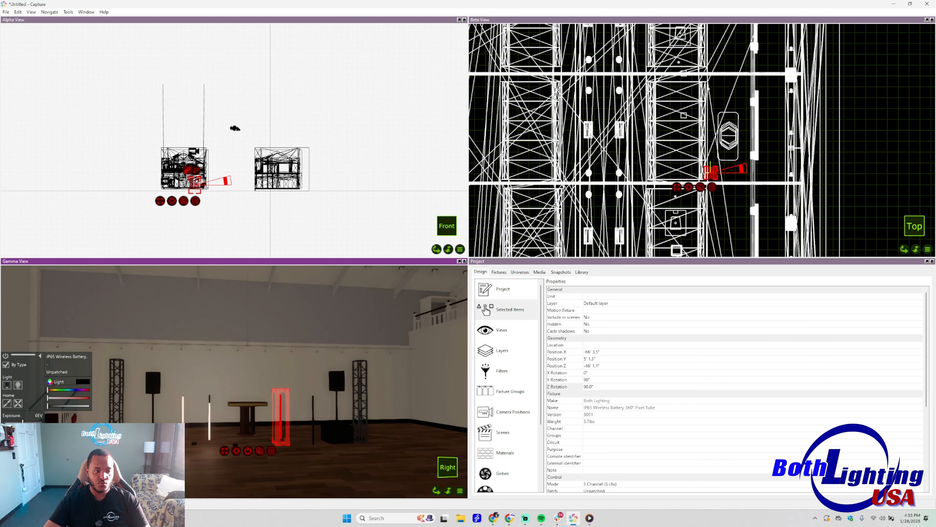
left_click(17, 386)
left_click(313, 412)
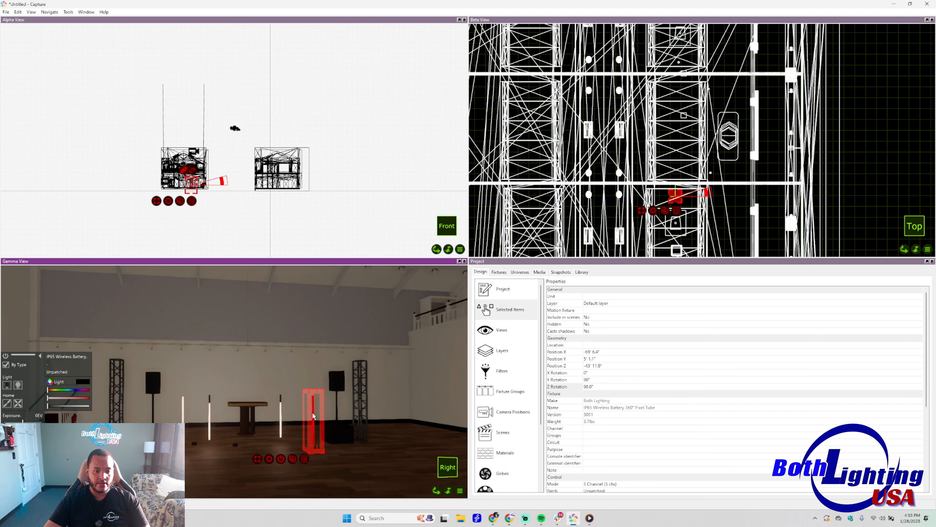
left_click(18, 385)
Set the Z Rotation of the other three pixel tubes to -90° to match the first one
left_click(209, 417)
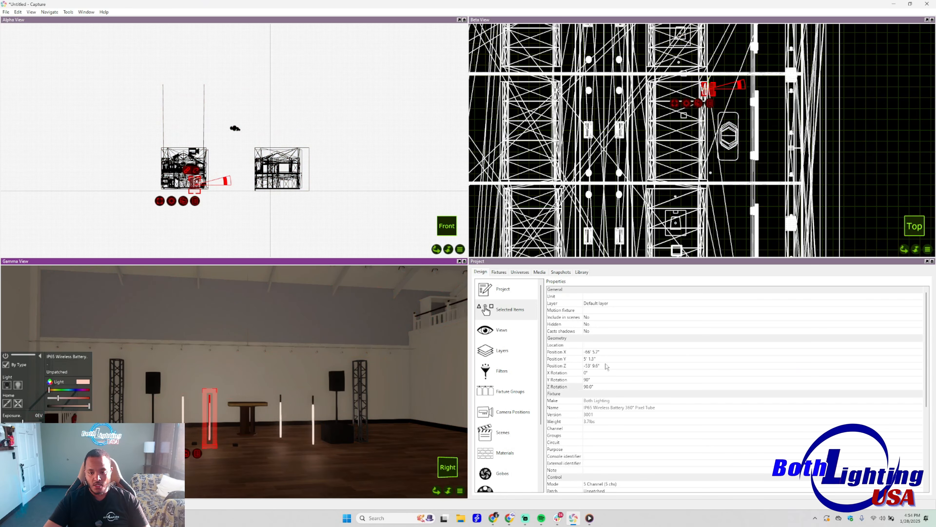
left_click(591, 386)
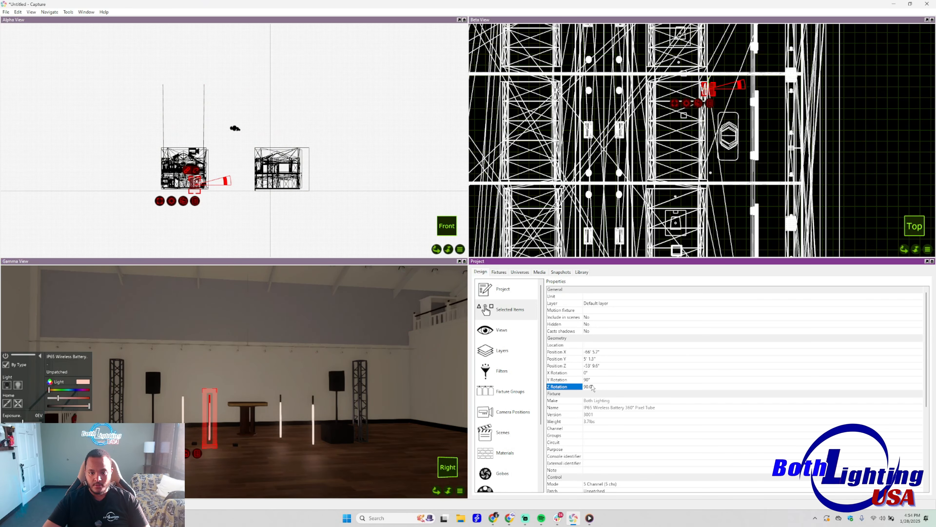
type("-90")
key("Return")
left_click(280, 417)
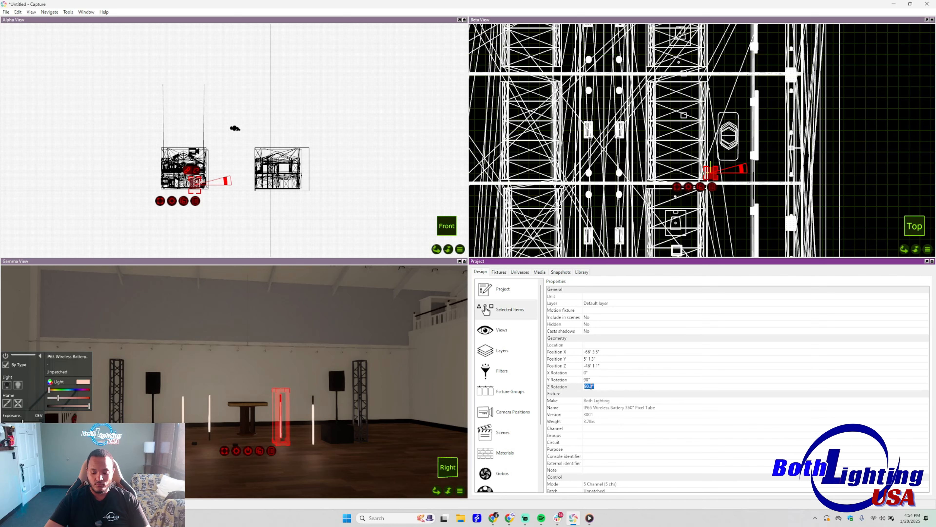
left_click(313, 417)
type("-90")
key("Return")
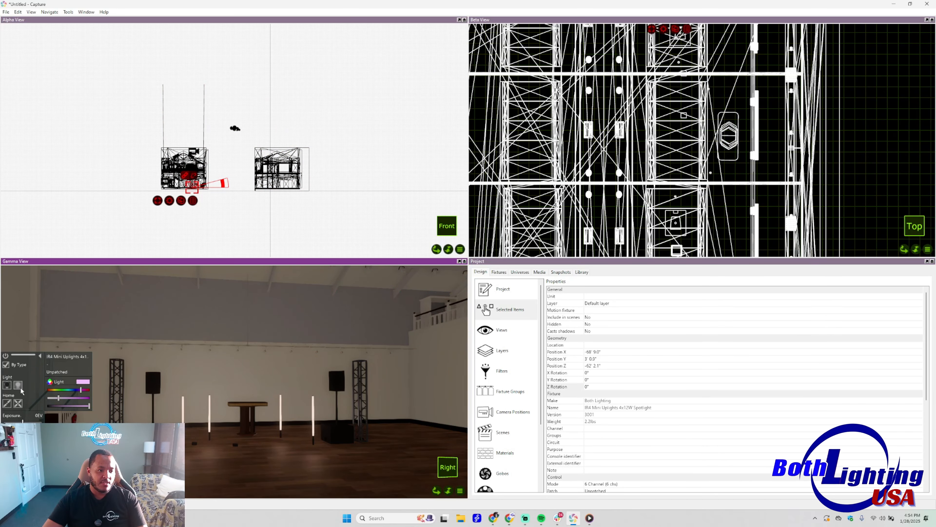
Try a Z Rotation of 90° on the lit uplight in the truss base and settle on -180°
left_click(221, 452)
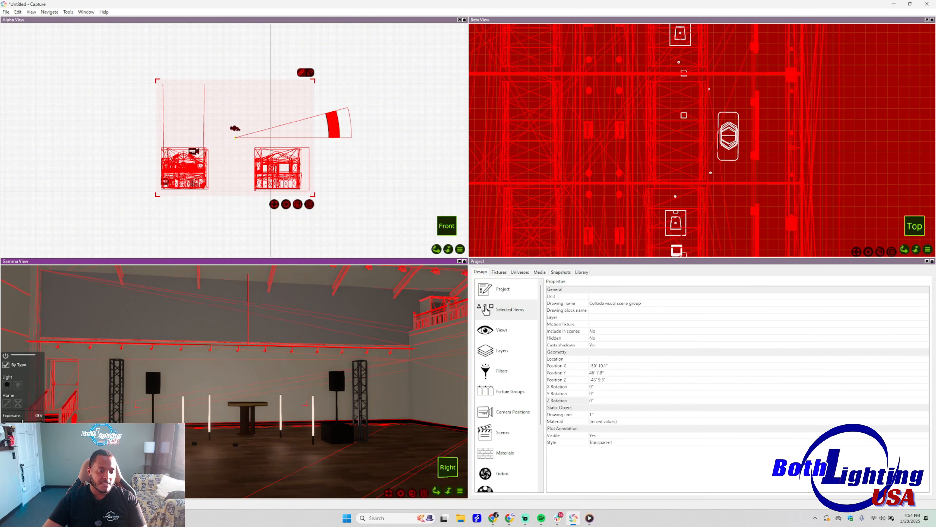
left_click(118, 443)
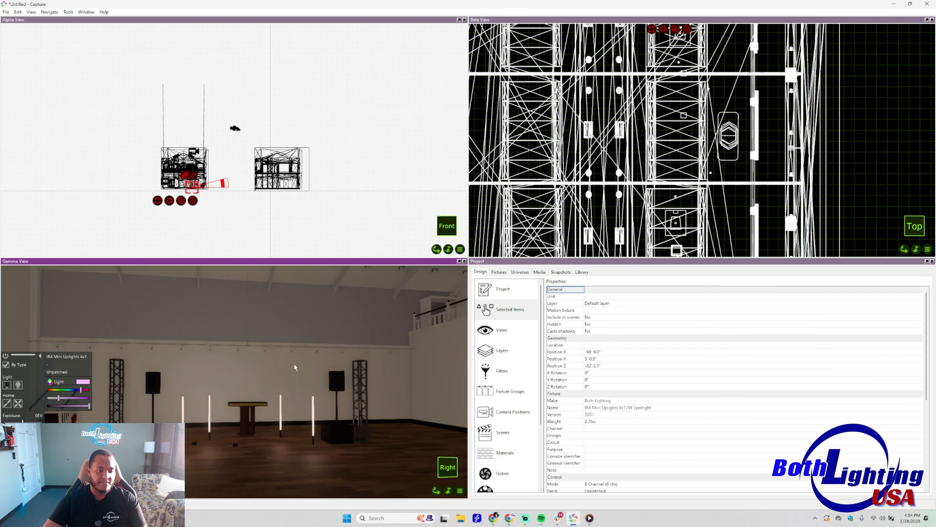
left_click(592, 387)
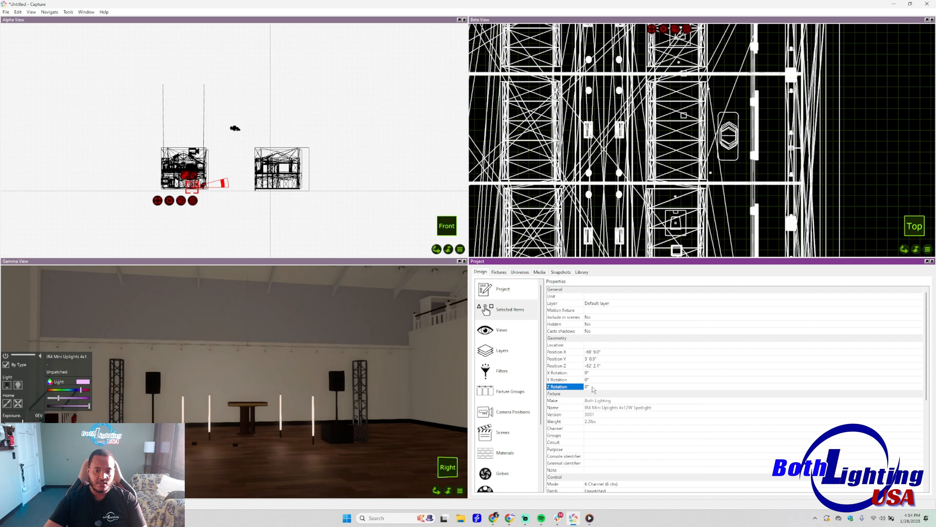
left_click(592, 387)
type("90")
key("Return")
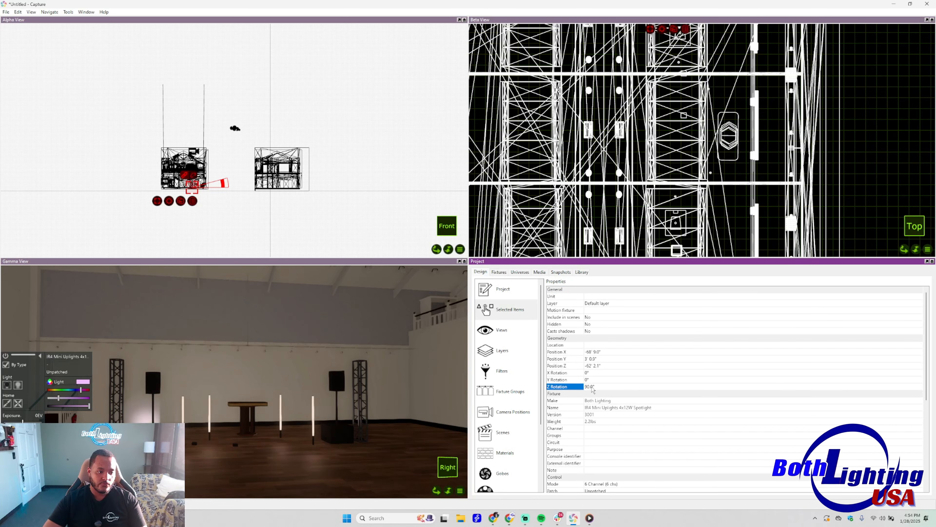
left_click(593, 387)
type("18")
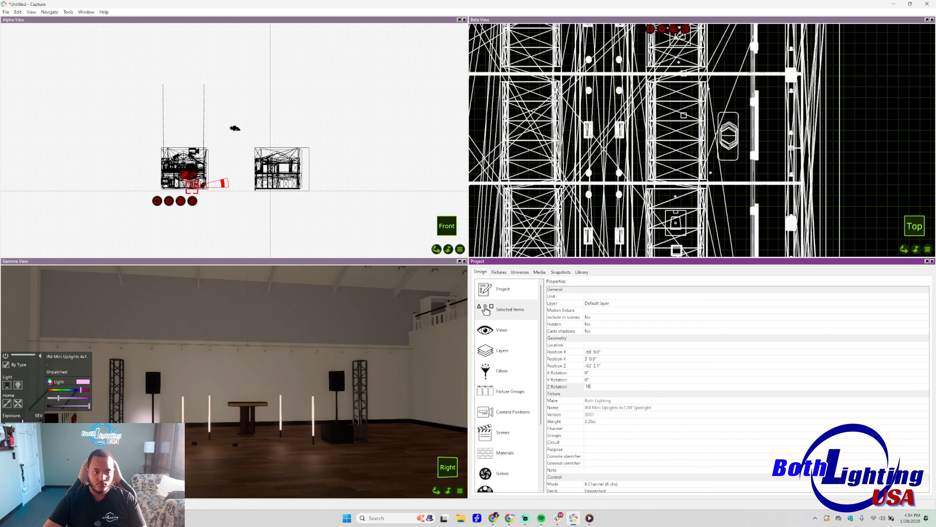
type("0")
key("Return")
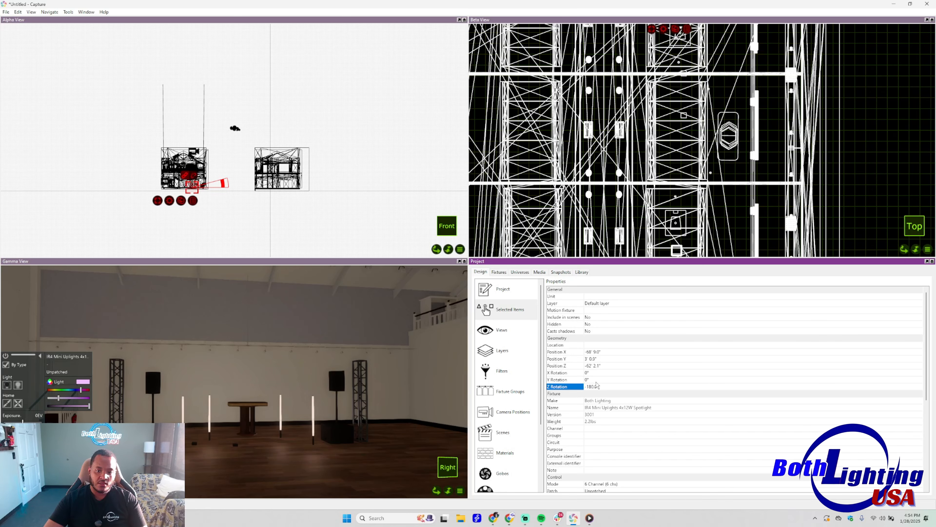
Move the unlit uplight into the base of the truss beside the black box, at about X -69' 4.4", Y 3' 0.6", Z -38' 11.2"
left_click(195, 446)
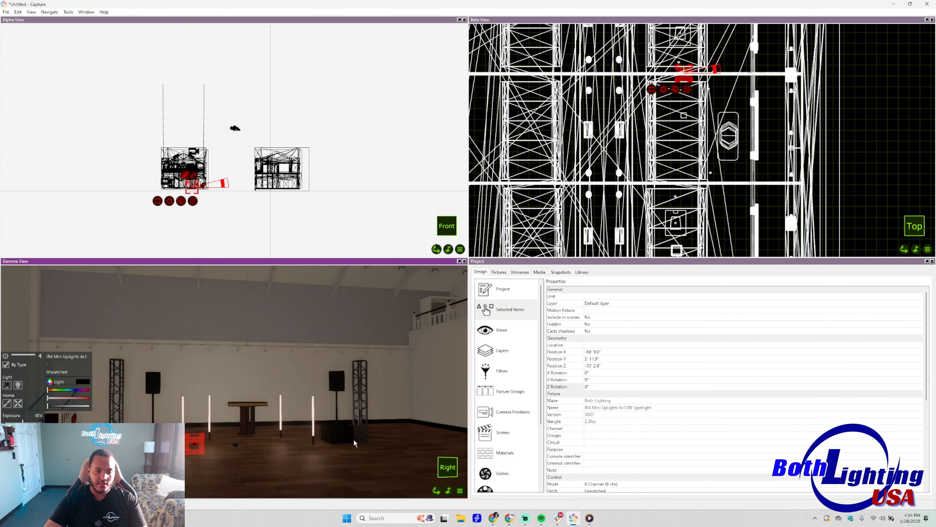
left_click(362, 438)
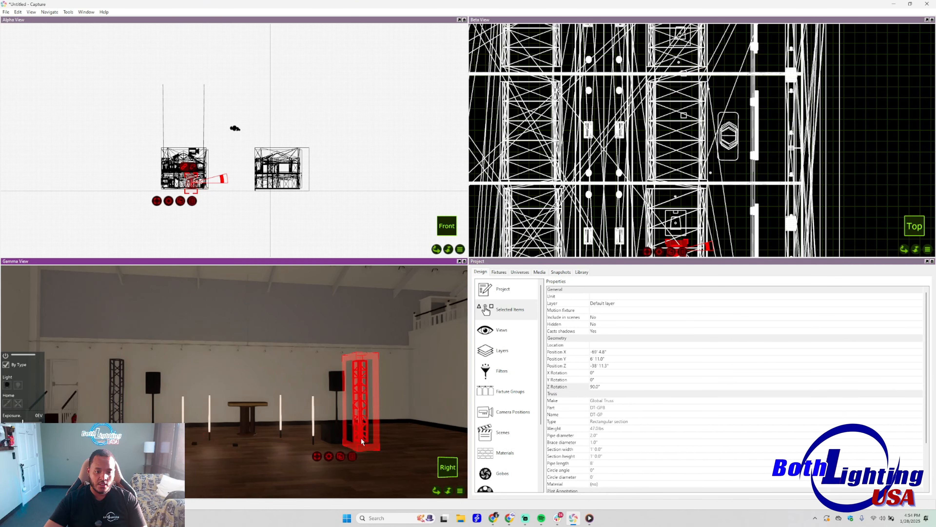
left_click(366, 450)
scroll(369, 442, "up", 5)
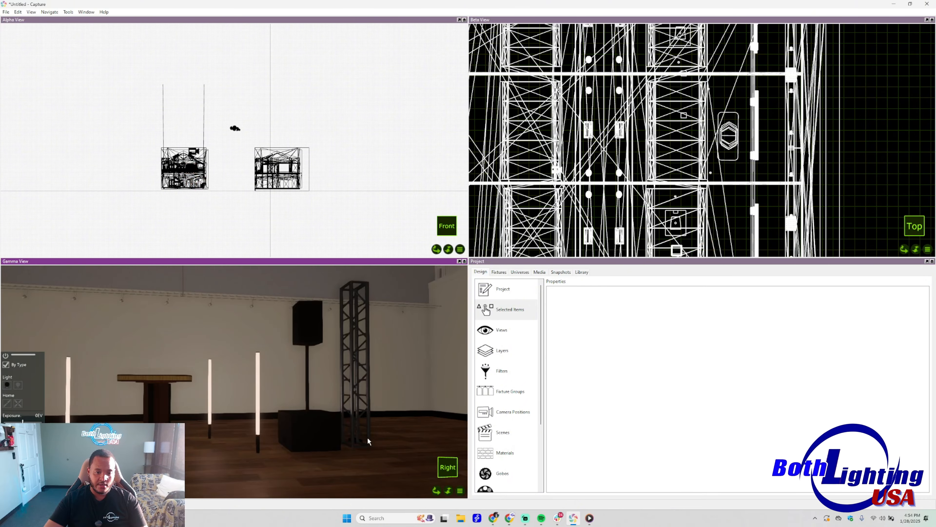
left_click(355, 437)
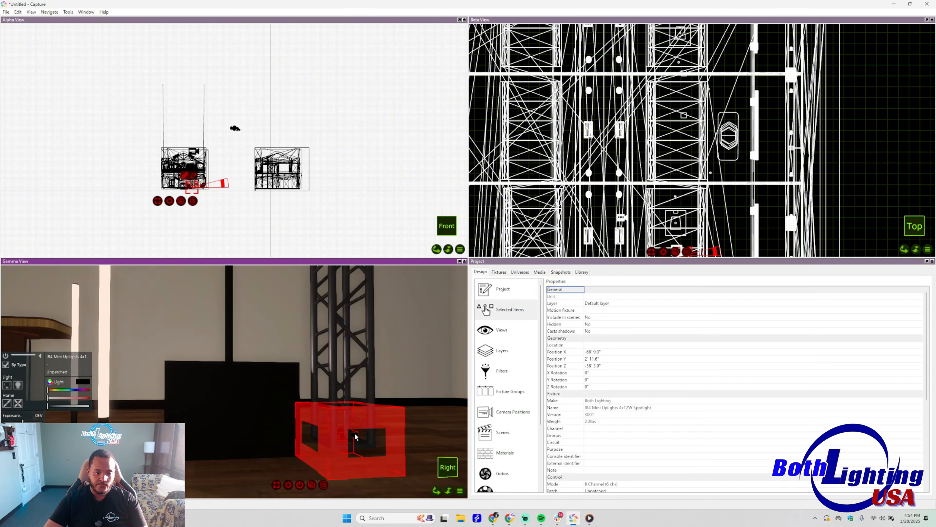
mouse_move(354, 433)
left_mouse_down()
mouse_move(349, 440)
mouse_move(353, 433)
left_mouse_up()
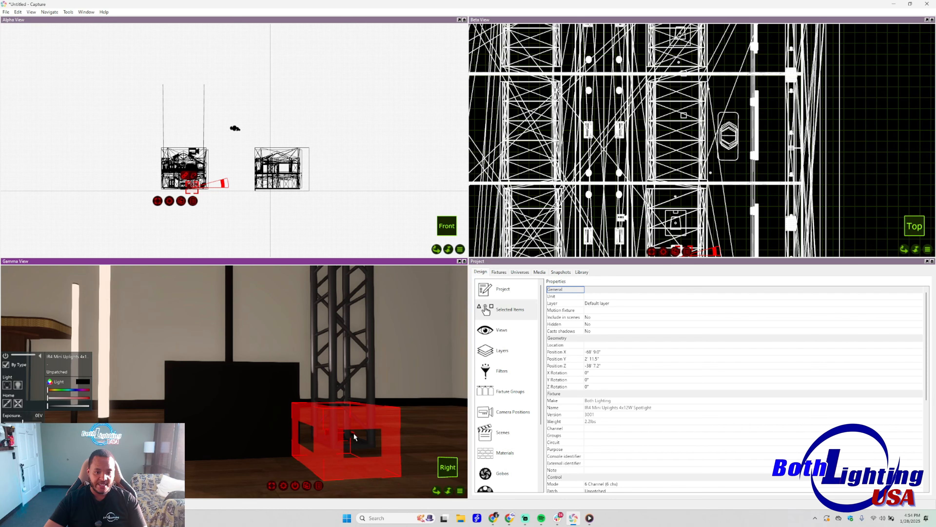
right_click_drag(353, 432, 383, 432, "ctrl")
right_click_drag(295, 420, 305, 419)
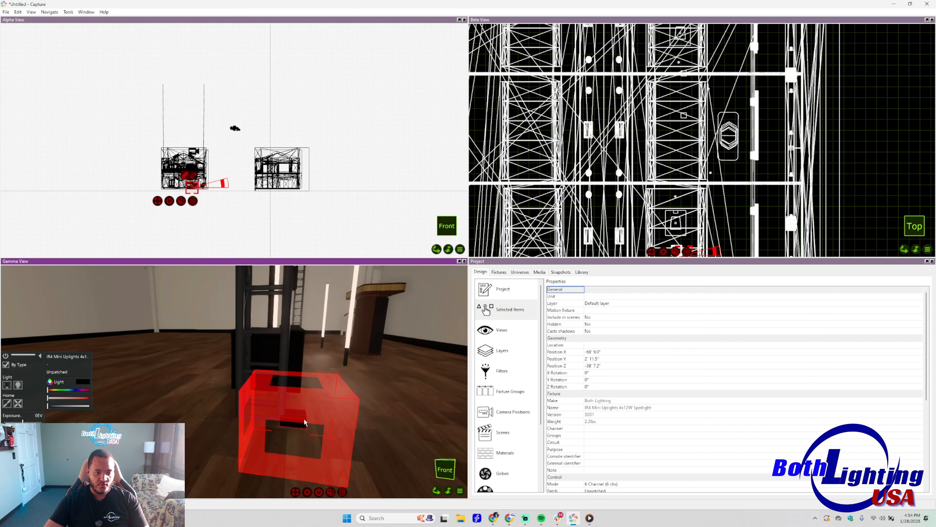
left_click_drag(304, 419, 266, 412)
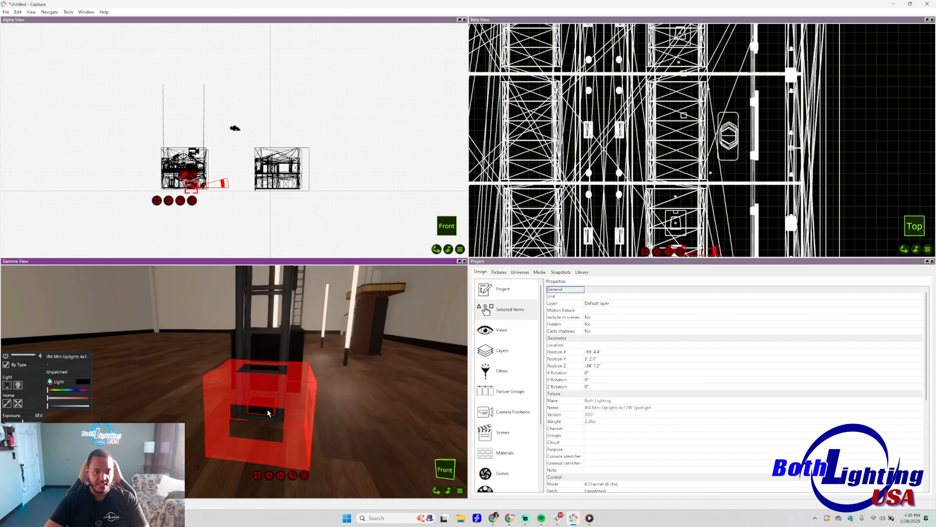
right_click_drag(275, 408, 288, 450)
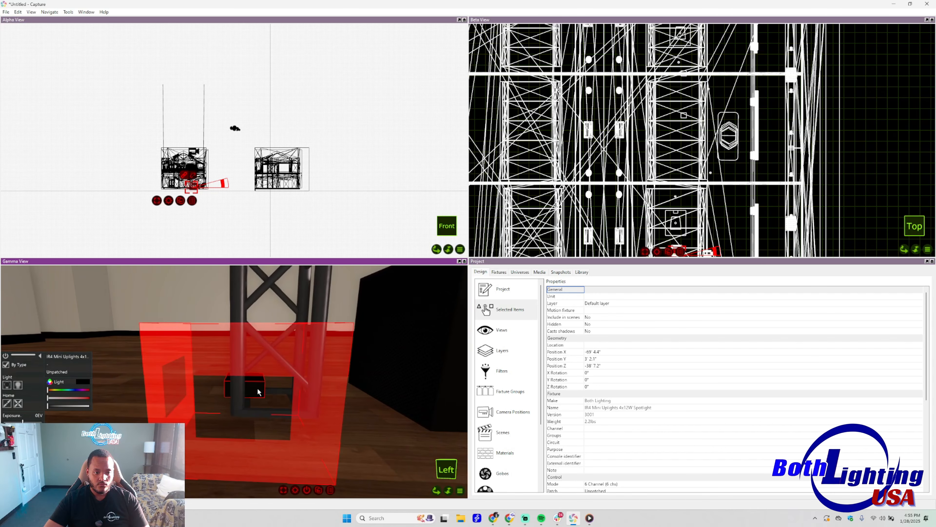
left_click_drag(258, 392, 286, 400)
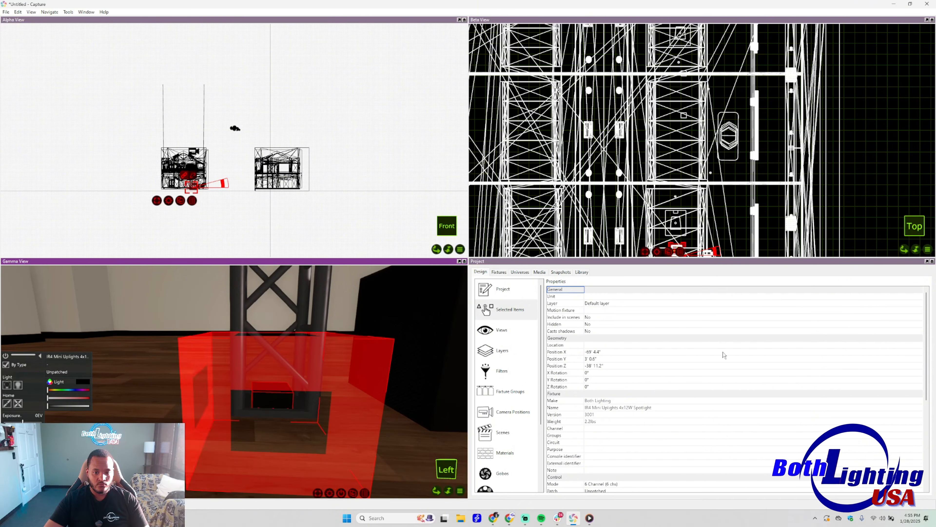
Set the Z Rotation of this truss uplight to 180° and switch on its light
left_click(588, 388)
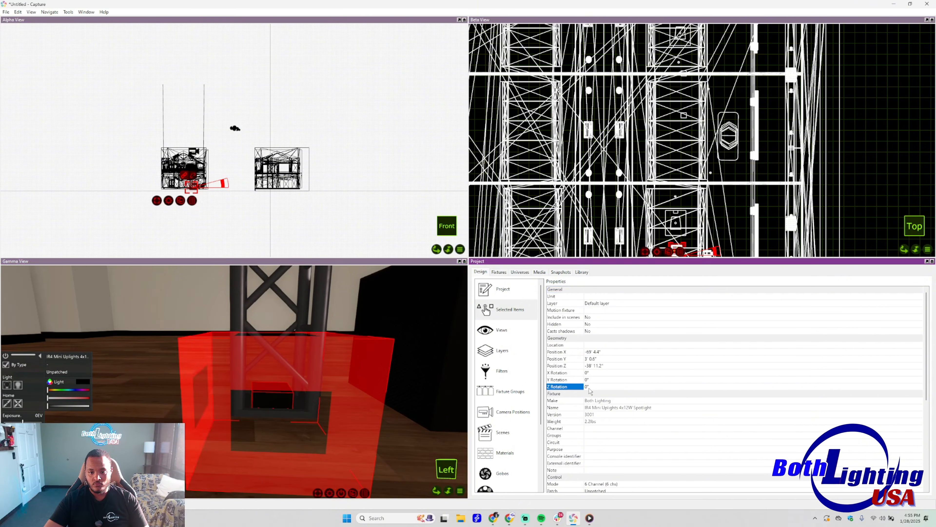
left_click(590, 387)
type("180")
key("Return")
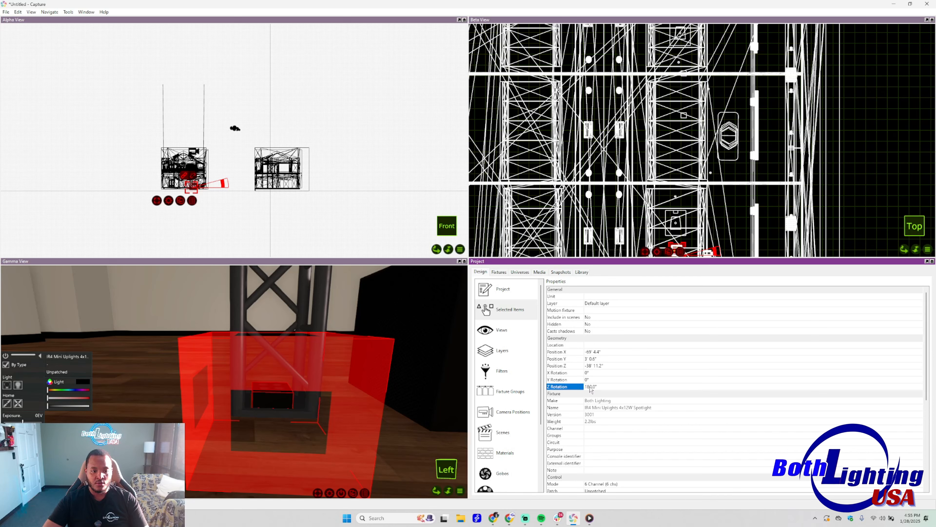
left_click(18, 385)
Reposition the lit uplight inside the base of the opposite truss, at about Y 2' 9.5" and Z -62' 3.8"
scroll(341, 408, "down", 8)
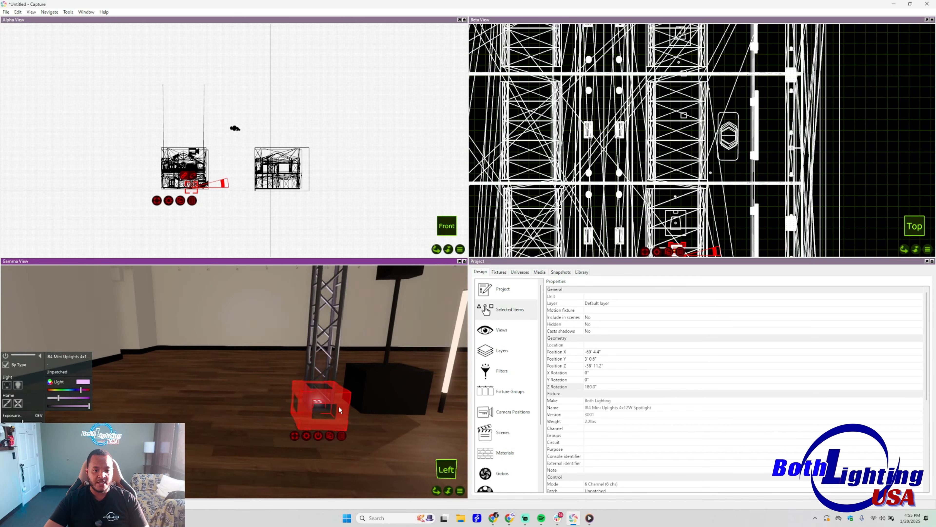
scroll(348, 408, "up", 2)
middle_click_drag(368, 414, 192, 408)
middle_click_drag(329, 396, 358, 408)
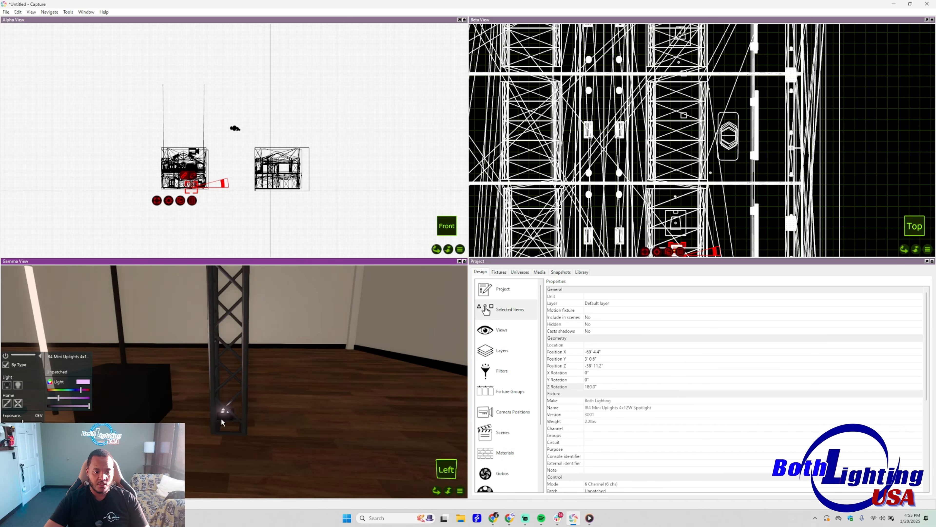
left_click_drag(222, 421, 226, 424)
left_click_drag(228, 424, 228, 424)
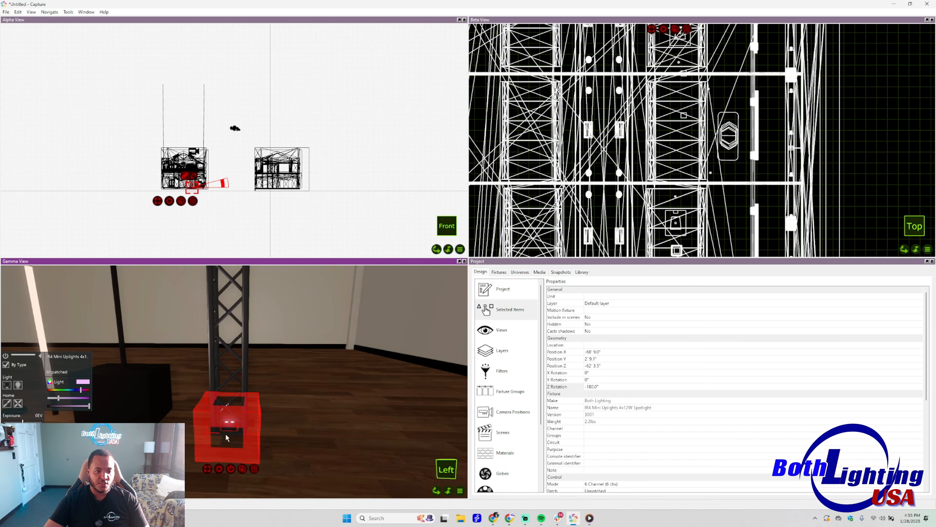
key("ctrl+a")
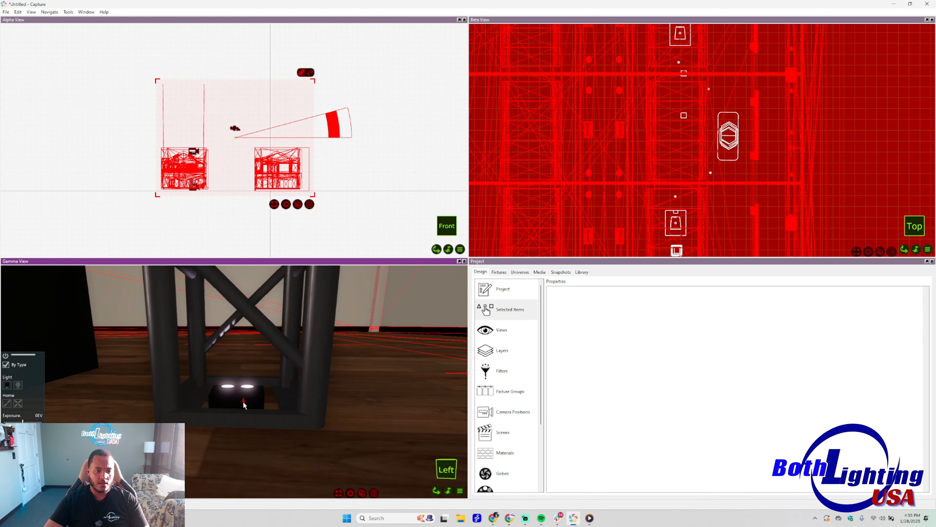
key("Escape")
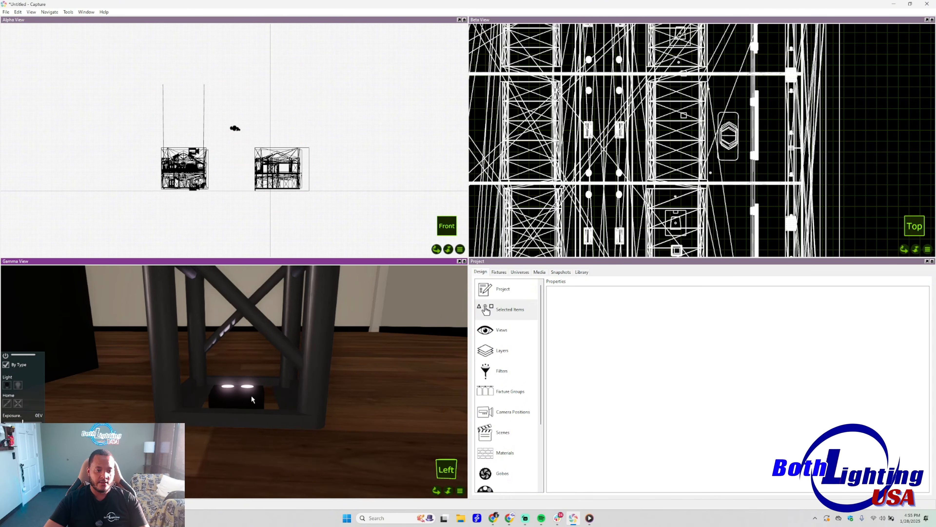
key("ctrl+a")
key("Escape")
mouse_move(254, 391)
left_mouse_down()
mouse_move(261, 378)
mouse_move(255, 389)
left_mouse_up()
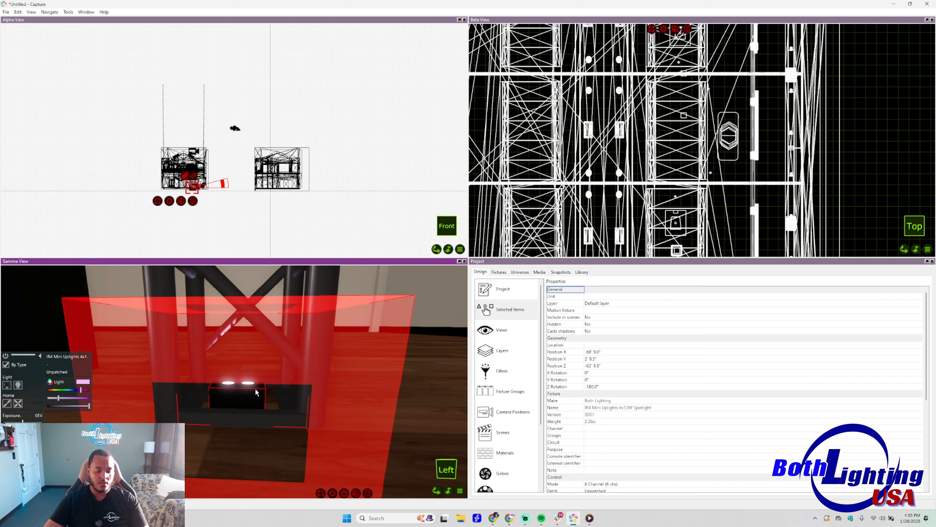
Reposition the mini uplight inside the truss tower's base to about X -68' 3.5", Y 2' 11.3"
right_click_drag(255, 390, 143, 376)
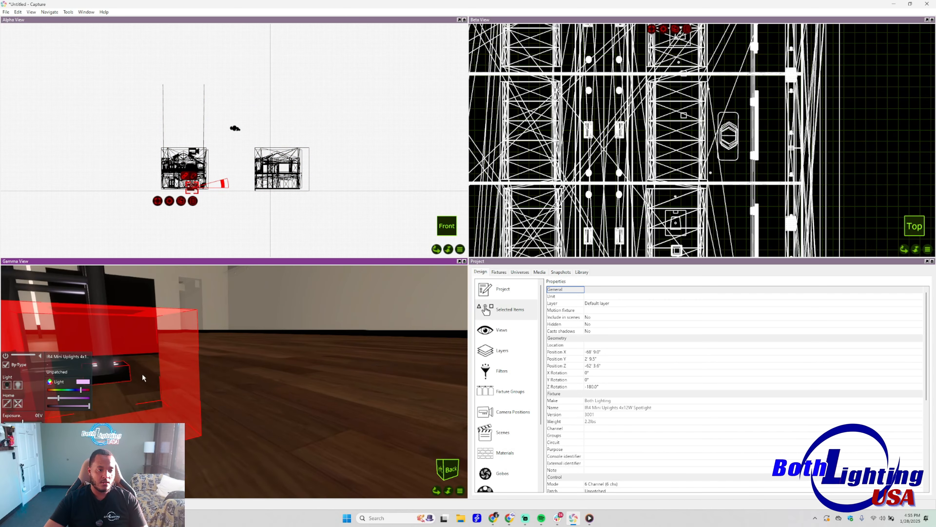
left_click_drag(118, 374, 74, 363)
scroll(179, 382, "down", 5)
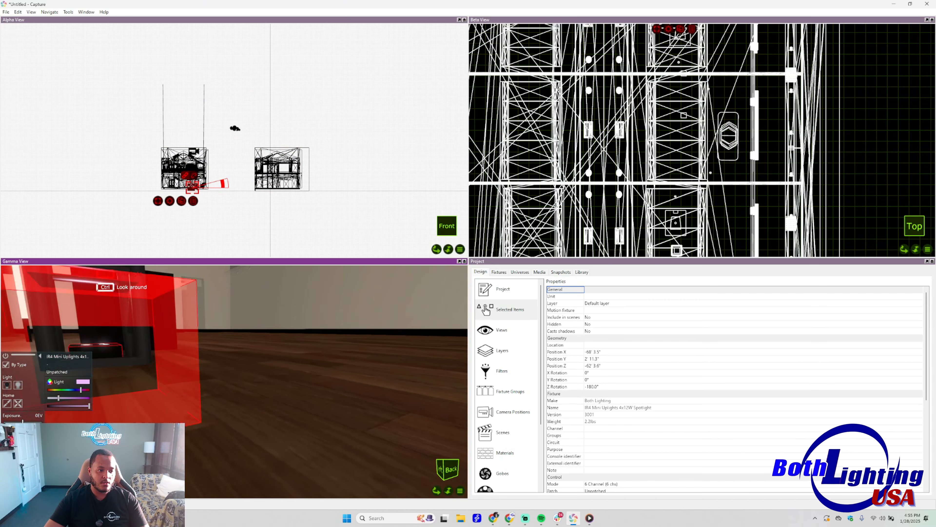
left_click(353, 401)
Delete the spare mini uplight on the floor beside the subwoofer and light tubes
right_click_drag(211, 373, 179, 362)
scroll(263, 381, "down", 3)
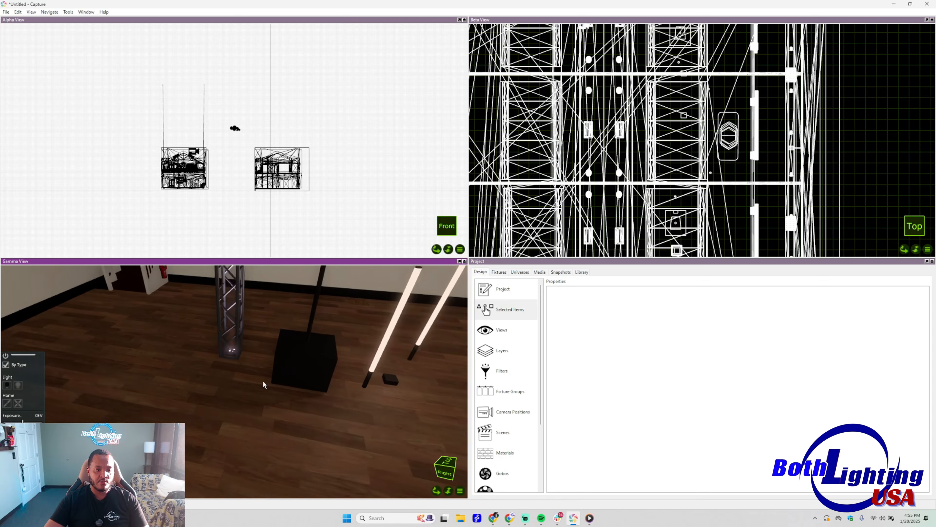
scroll(263, 384, "down", 5)
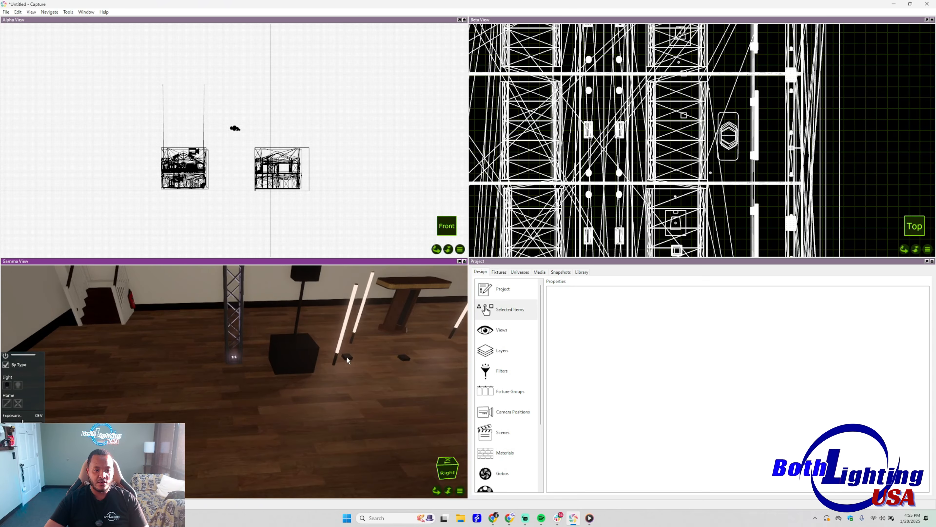
left_click(348, 360)
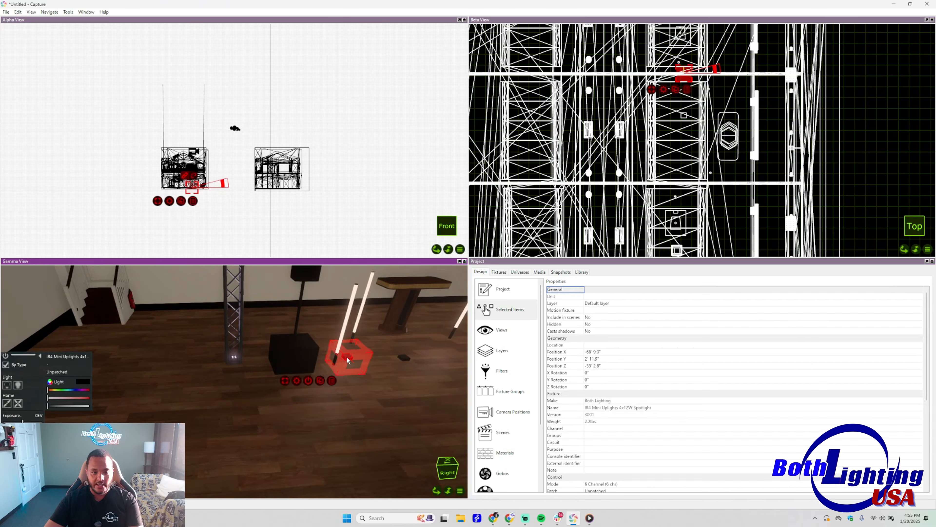
key("Delete")
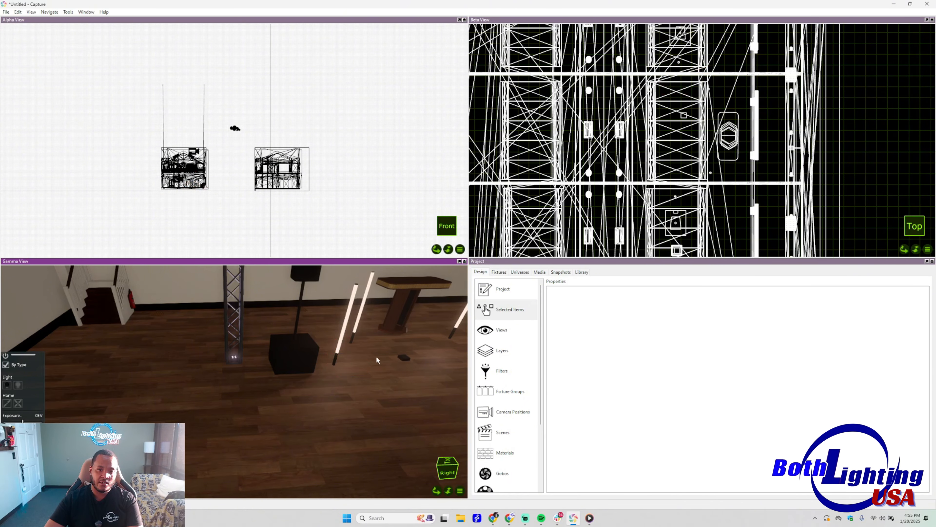
Set the Z rotation of the floor uplight in front of the lectern to 180° and turn its light on
left_click(404, 361)
left_click(589, 387)
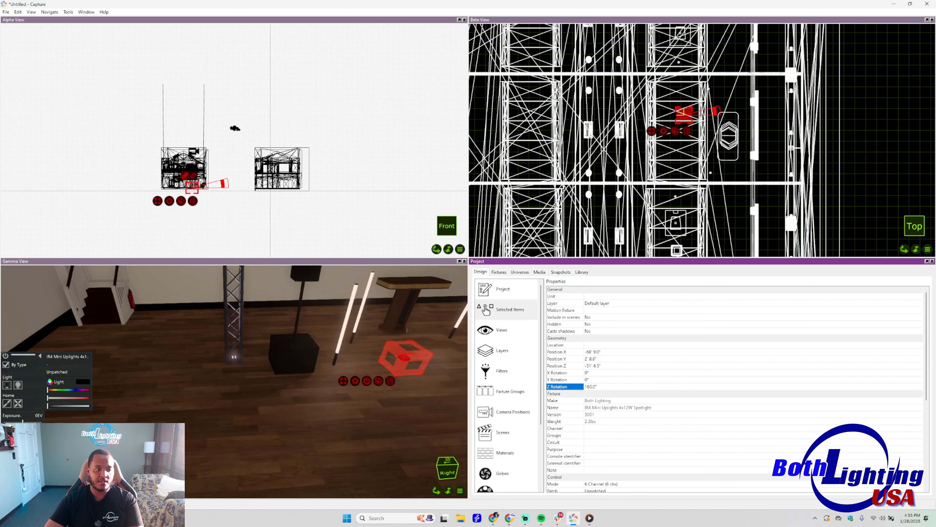
left_click(19, 385)
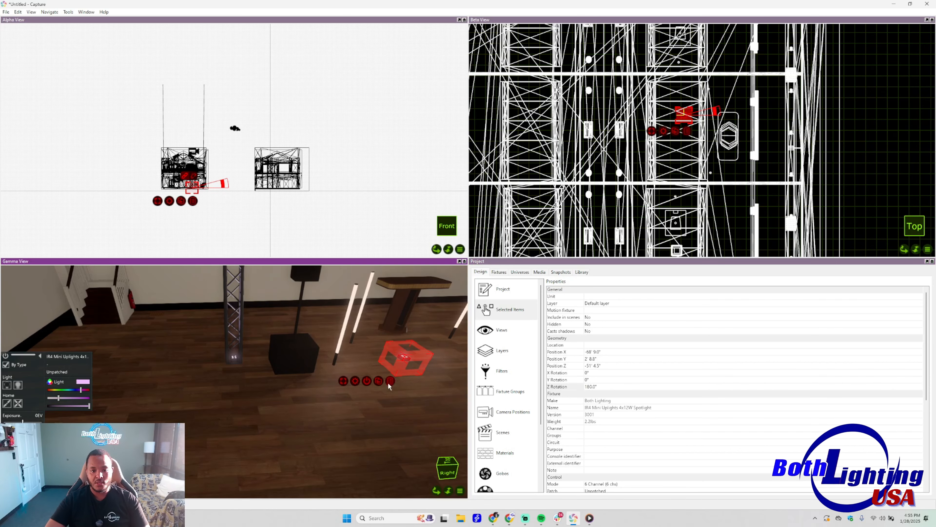
Duplicate the floor uplight in place with zero X, Y and Z offsets
left_click(355, 381)
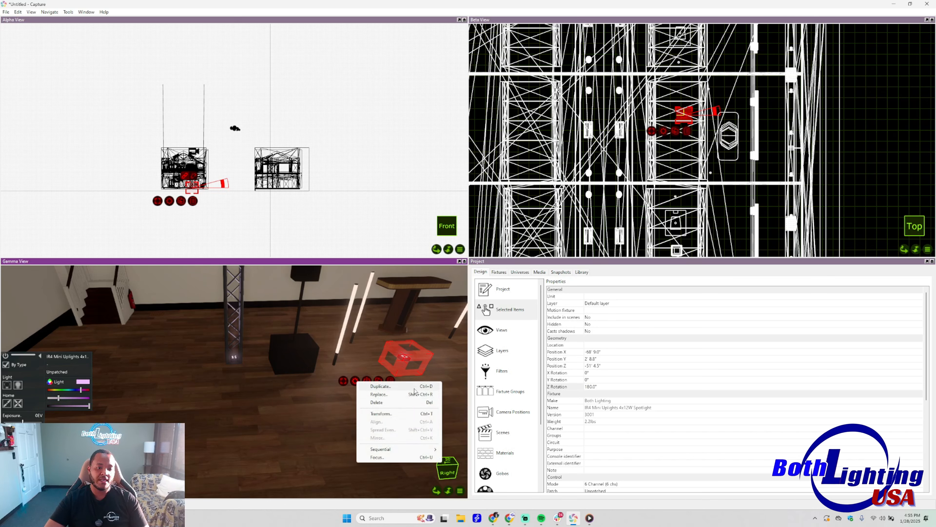
left_click(414, 387)
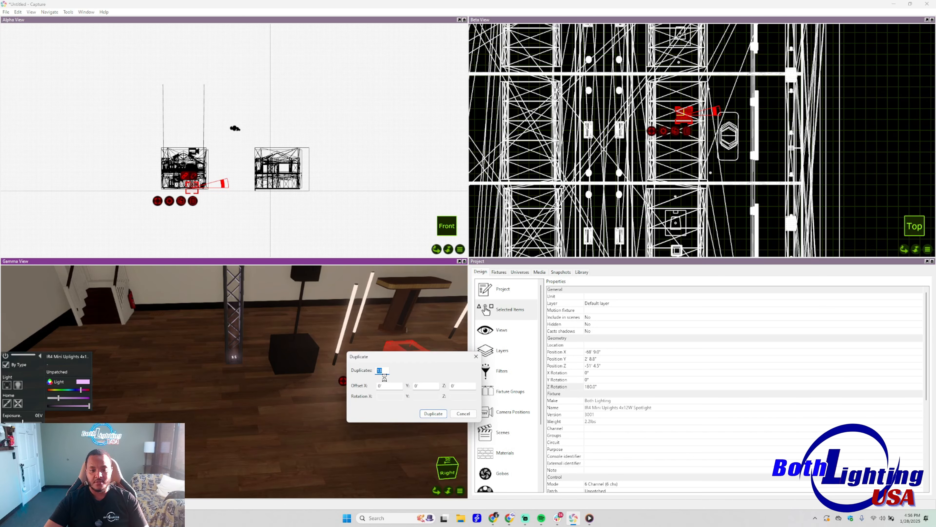
key("Return")
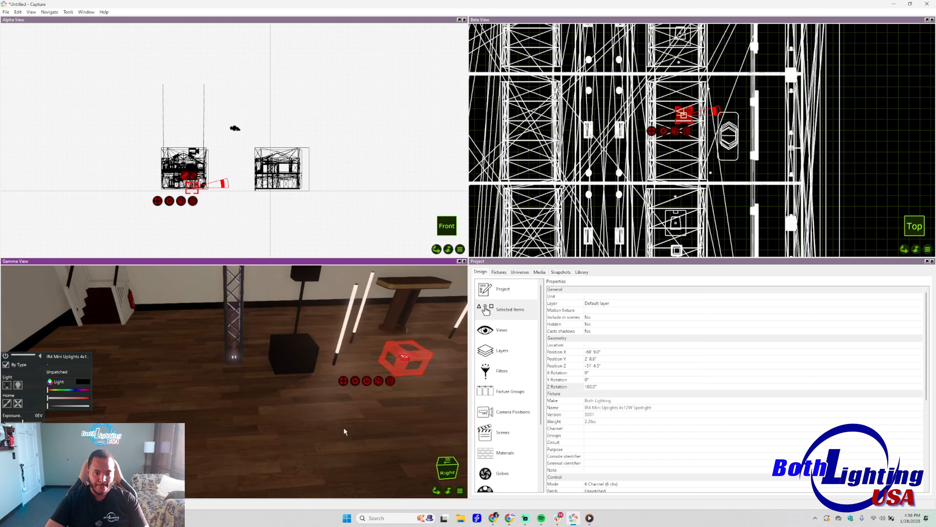
Move a floor uplight copy to the back wall left of the lectern, about X -58' 5.1", Z -54' 10.8", and light it
middle_click_drag(345, 432, 410, 368, "shift")
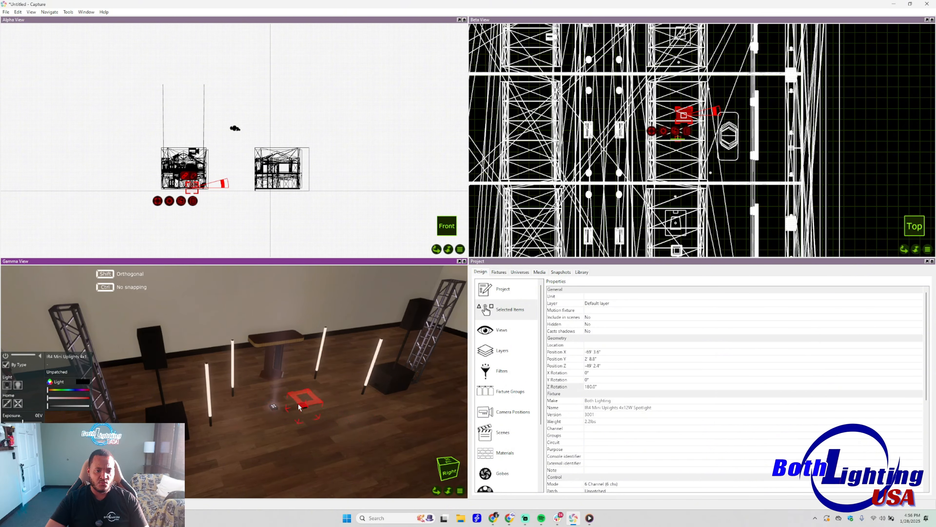
left_click_drag(299, 406, 280, 414)
middle_click_drag(294, 407, 324, 408)
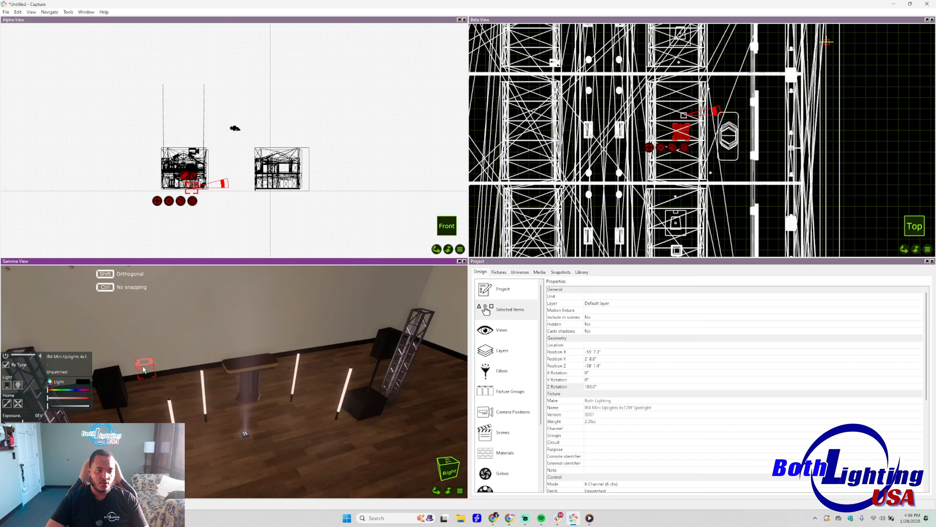
left_click_drag(155, 380, 188, 377)
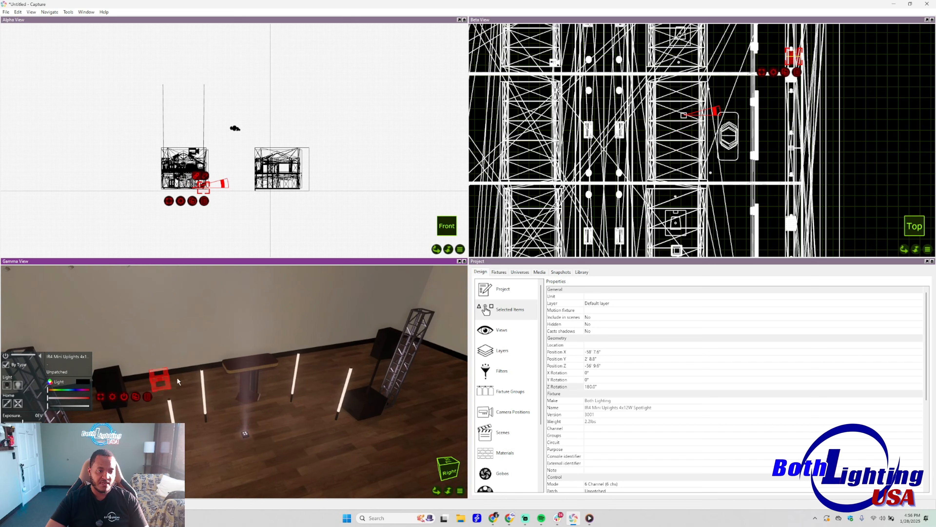
left_click(19, 386)
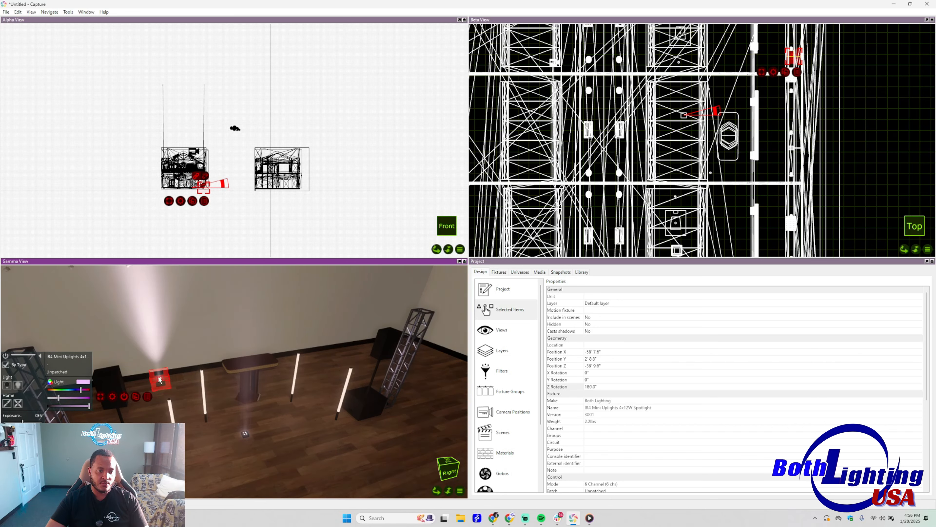
left_click_drag(160, 380, 179, 375)
Move another floor uplight to the back wall right of the lectern, at about X -58' 3.6", Z -43' 3.5"
left_click_drag(246, 434, 268, 407)
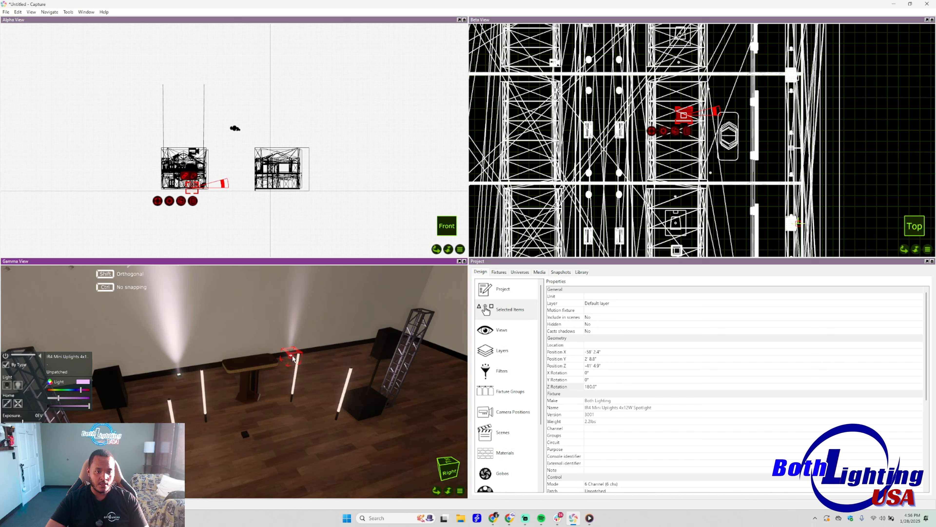
left_click_drag(291, 360, 290, 359)
right_click_drag(303, 384, 305, 393)
left_click_drag(373, 393, 360, 391)
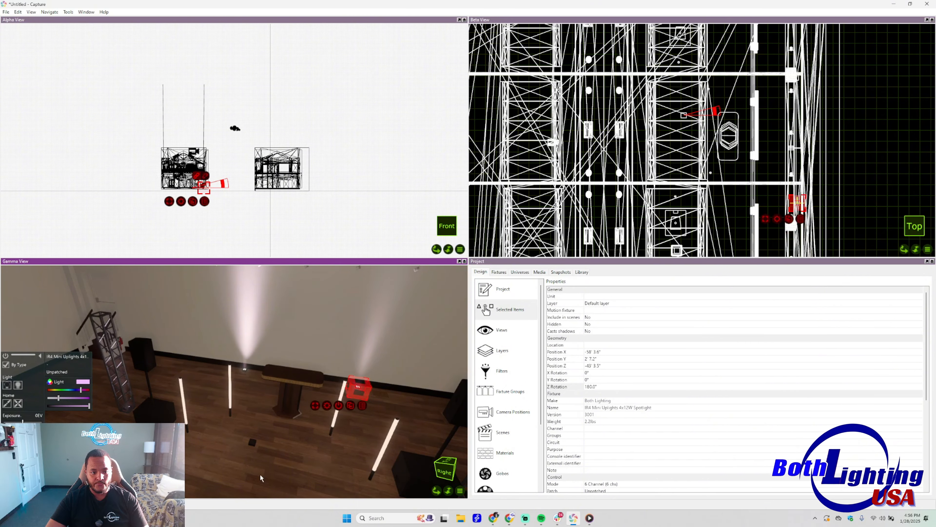
Try to move the remaining floor uplight to the back wall near the left speaker, and undo the move
left_click(252, 441)
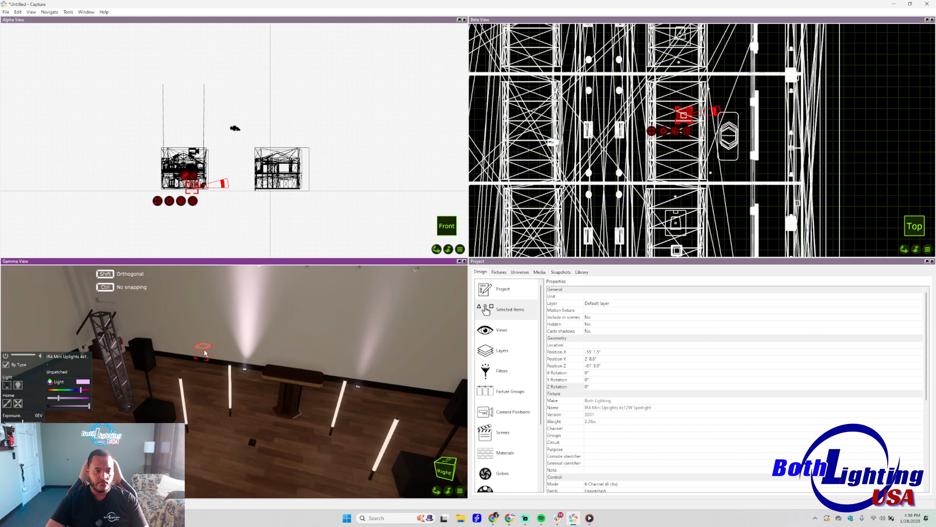
left_click_drag(198, 368, 196, 369)
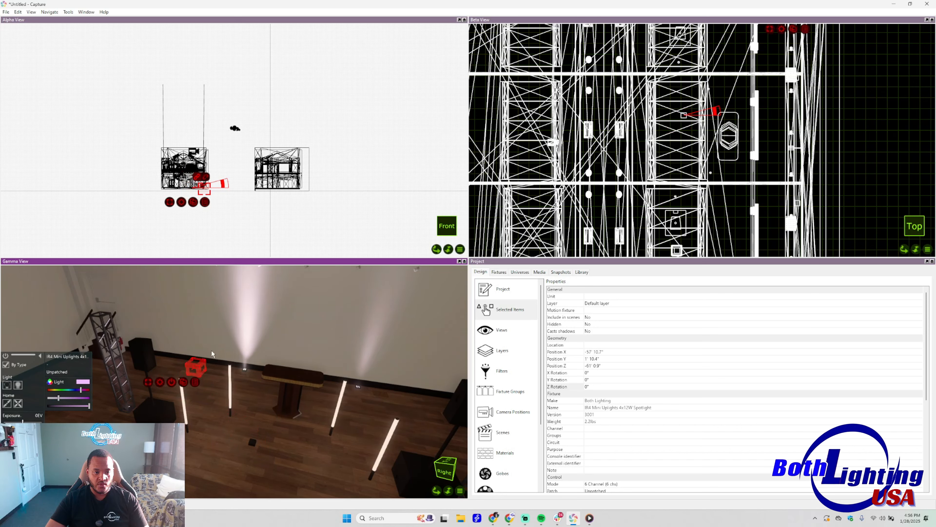
key("ctrl+z")
Delete the leftover uplight on the floor in front of the lectern
left_click(233, 468)
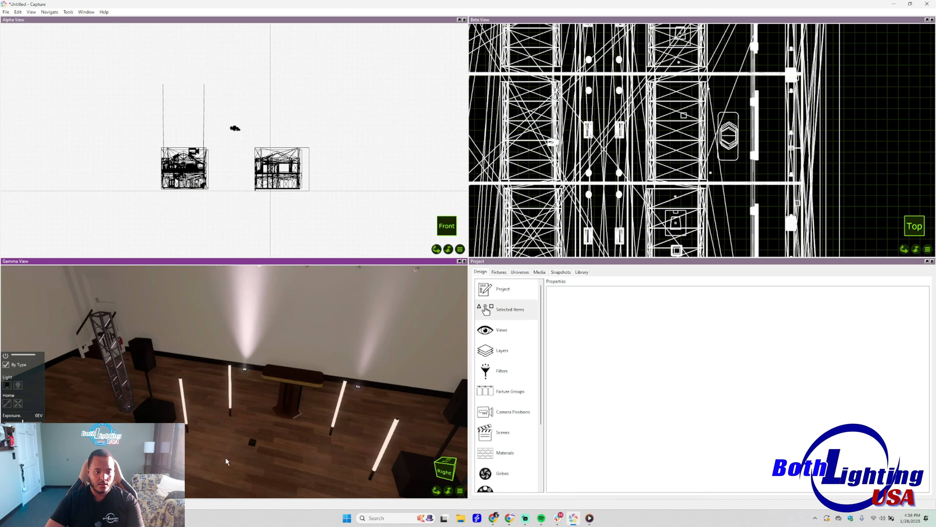
left_click(253, 442)
key("Delete")
Duplicate the back-wall uplight left of the lectern in place
left_click(249, 371)
left_click(248, 368)
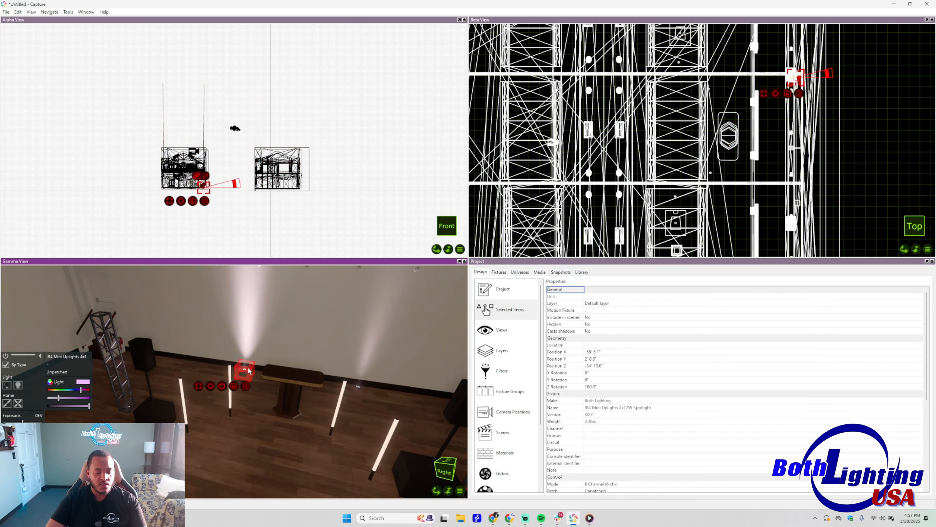
left_click(211, 387)
left_click(232, 393)
left_click(268, 419)
Move the copy along the back wall beyond the left truss tower to about Z -66' 2.6" and turn its light on
left_click_drag(245, 370, 164, 358)
left_click(18, 386)
middle_click_drag(164, 358, 201, 363)
left_click_drag(200, 385, 186, 390)
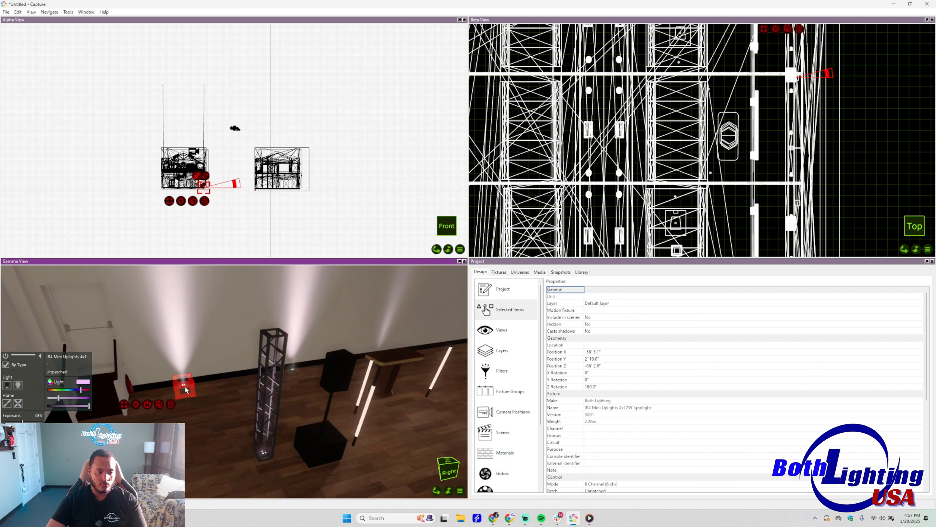
Move another uplight copy from left of the lectern to the back wall beyond the right truss tower
left_click_drag(292, 372, 284, 376)
left_click(457, 351)
middle_click_drag(461, 321, 281, 374)
left_click(187, 387)
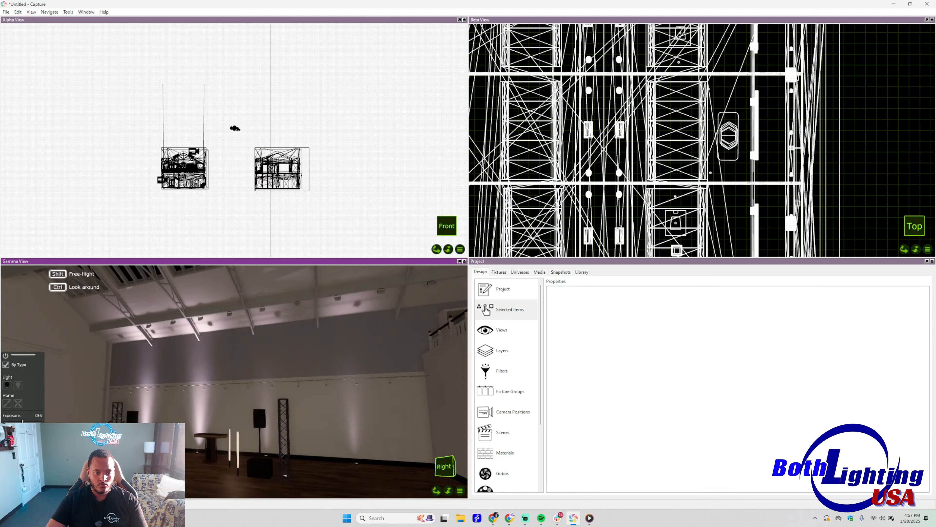
Adjust the position of the uplight right of the lectern along the back wall
scroll(347, 465, "up", 5)
left_click(341, 470)
middle_click_drag(340, 471, 209, 450)
left_click_drag(209, 450, 195, 448)
middle_click_drag(196, 449, 259, 398)
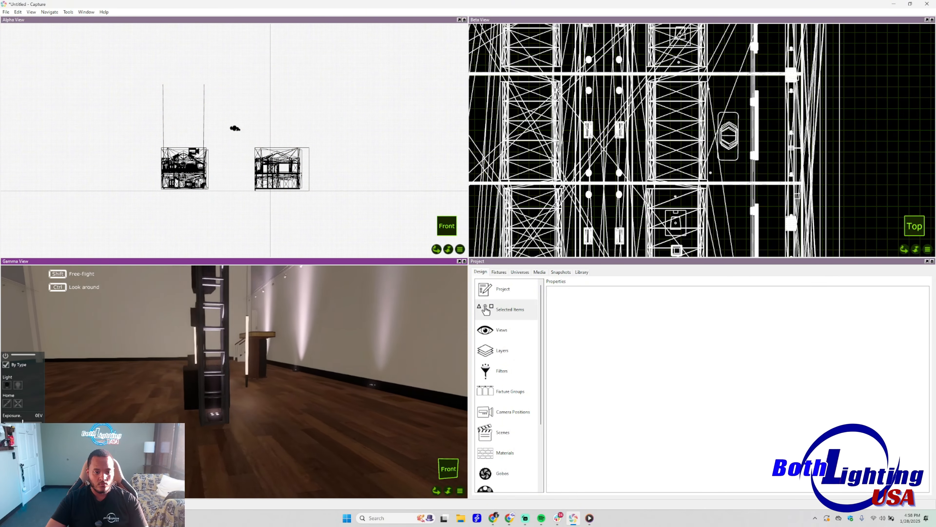
Position the uplight beyond the right truss tower against the back wall at about X -58' 5.7", Z -31' 1.1"
middle_click_drag(317, 430, 173, 434)
scroll(229, 434, "up", 1)
middle_click_drag(414, 416, 328, 416)
left_click_drag(268, 480, 250, 475)
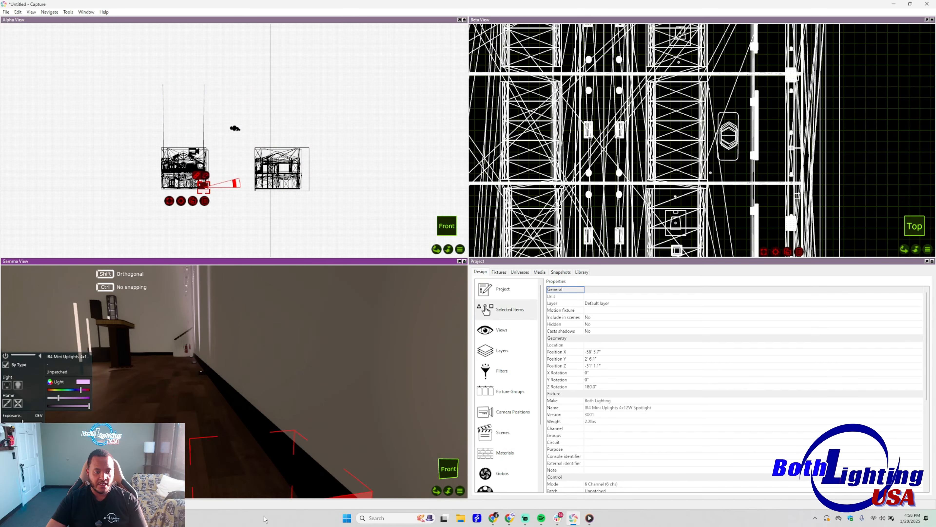
left_click_drag(265, 519, 204, 380)
Turn on the light of the back-wall uplight right of the lectern
middle_click_drag(203, 381, 61, 336)
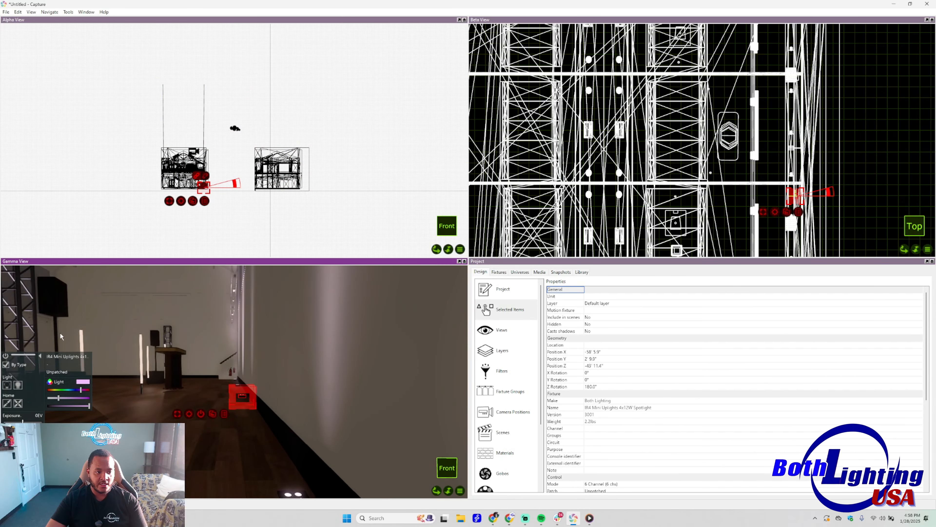
left_click(18, 387)
middle_click_drag(249, 439, 155, 439)
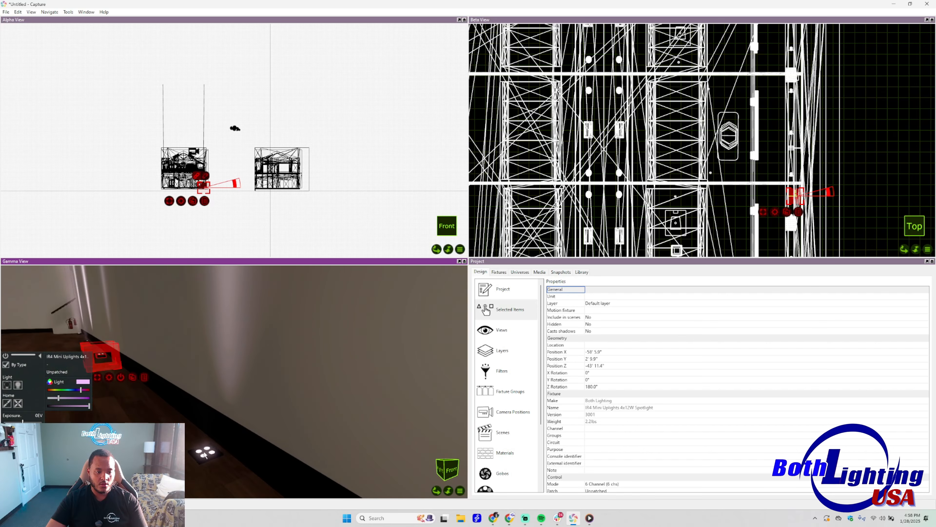
Shift the uplight right of the lectern to about X -58' 0.9", Z -44' 0.7" beside the back wall
left_click(204, 442)
middle_click_drag(129, 385, 291, 387)
scroll(280, 403, "down", 5)
middle_click_drag(158, 357, 156, 358)
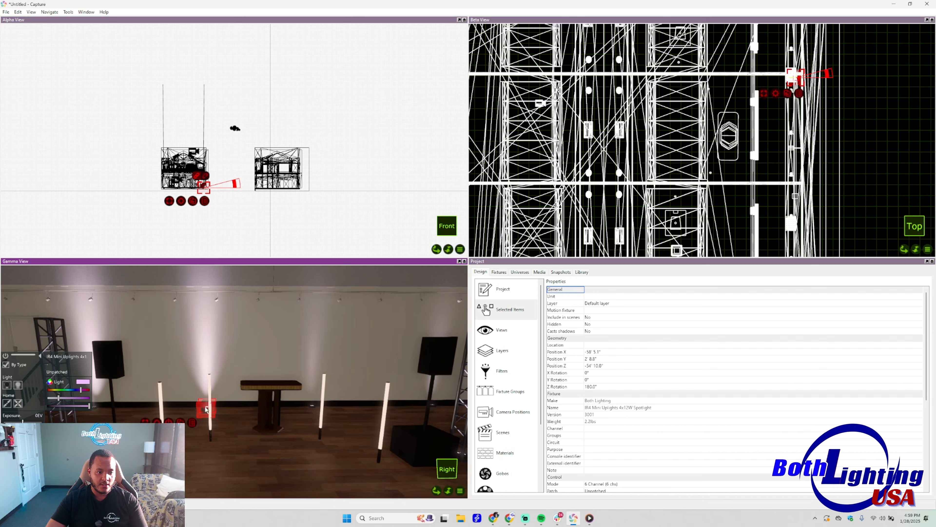
left_click(312, 407)
mouse_move(312, 407)
left_mouse_down()
mouse_move(306, 389)
mouse_move(314, 409)
left_mouse_up()
middle_click_drag(314, 410, 162, 413)
left_click_drag(180, 375, 173, 377)
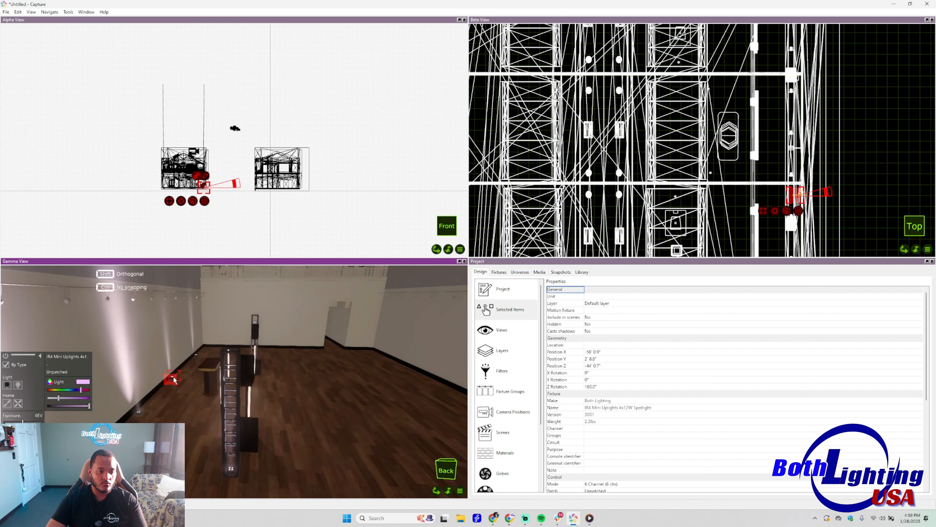
Move an uplight copy from left of the lectern to the right side wall, at about X -66' 8.3", Z -22' 11.9"
middle_click_drag(175, 378, 136, 412)
left_click(136, 411)
left_click(415, 380)
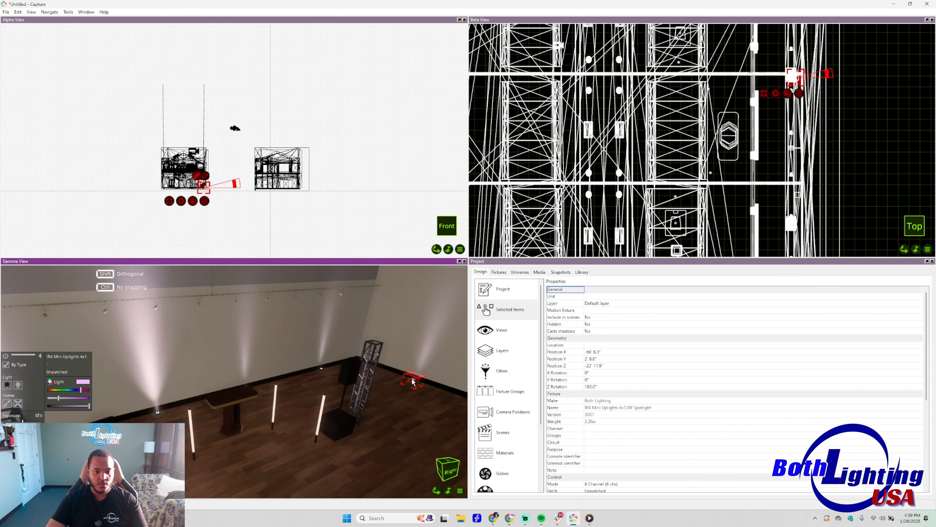
Place a further uplight copy along the right side wall at about X -77' 1.9", Z -23' 4.1"
scroll(438, 384, "down", 3)
scroll(167, 413, "down", 3)
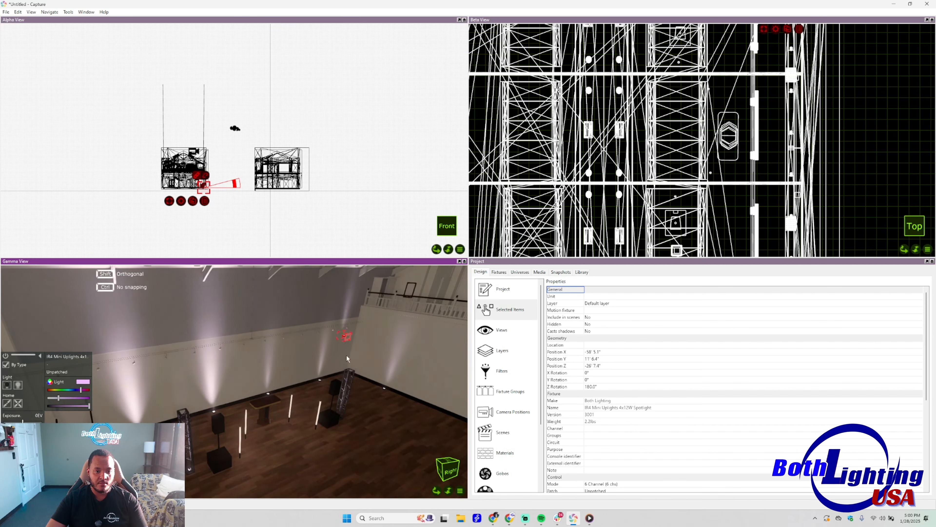
left_click_drag(346, 359, 439, 380)
middle_click_drag(415, 373, 383, 379)
left_click_drag(383, 379, 392, 408)
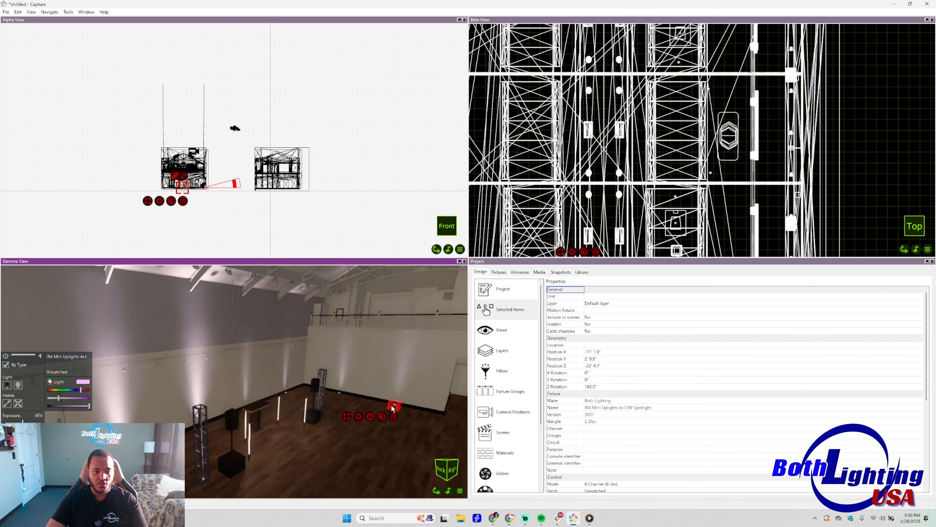
Move an uplight copy from left of the lectern to the back wall's left end, about Z -81' 9.2", and light it
middle_click_drag(393, 408, 276, 410)
left_click(232, 413)
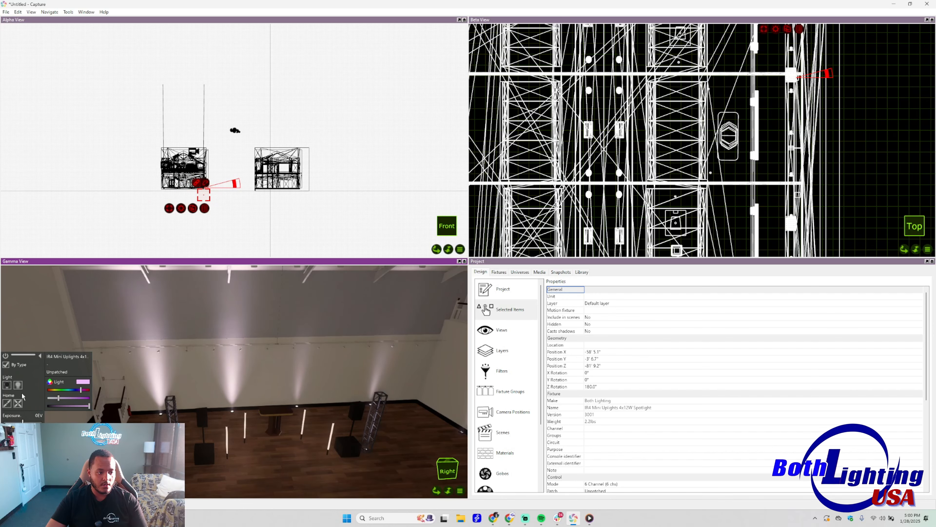
left_click(19, 384)
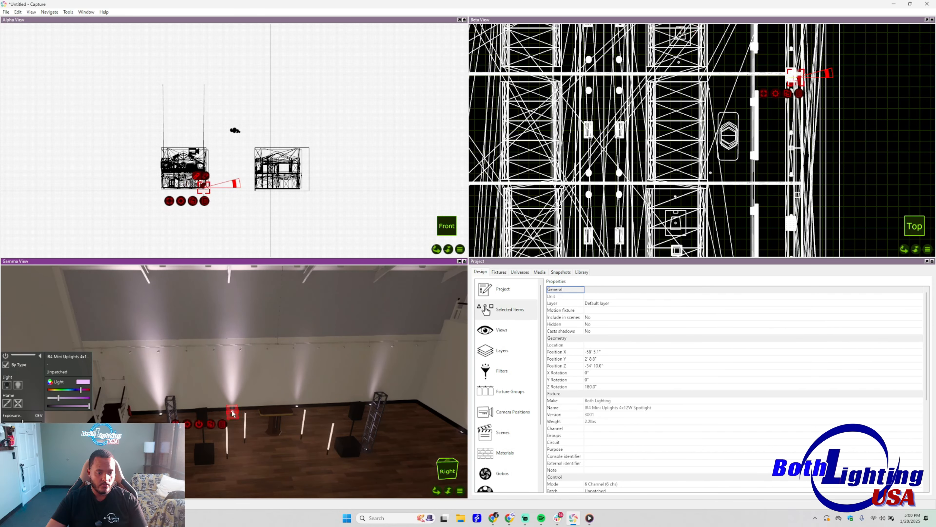
left_click(233, 411)
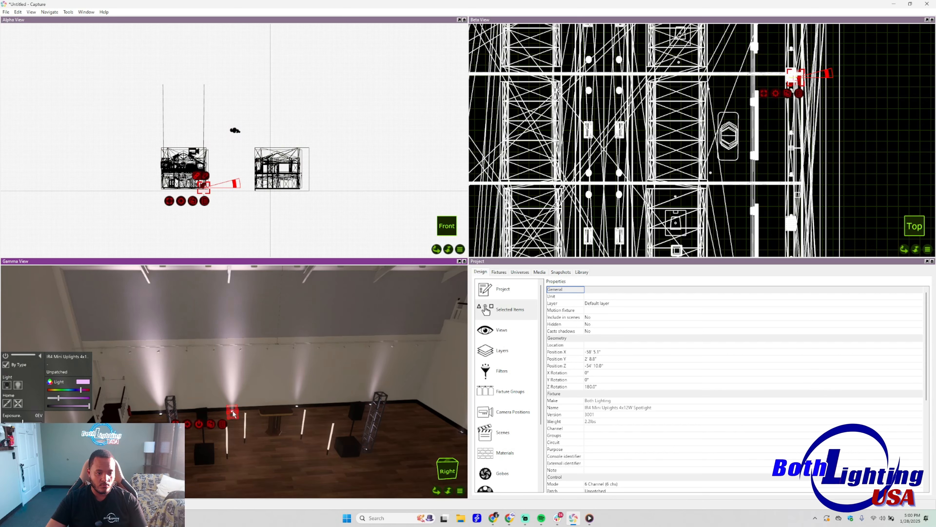
Place an uplight copy in the far corner beside the doorway, starting from about X -90' 7.3", Z -25' 2.0", and nudge it against the wall
middle_click_drag(236, 412, 284, 377)
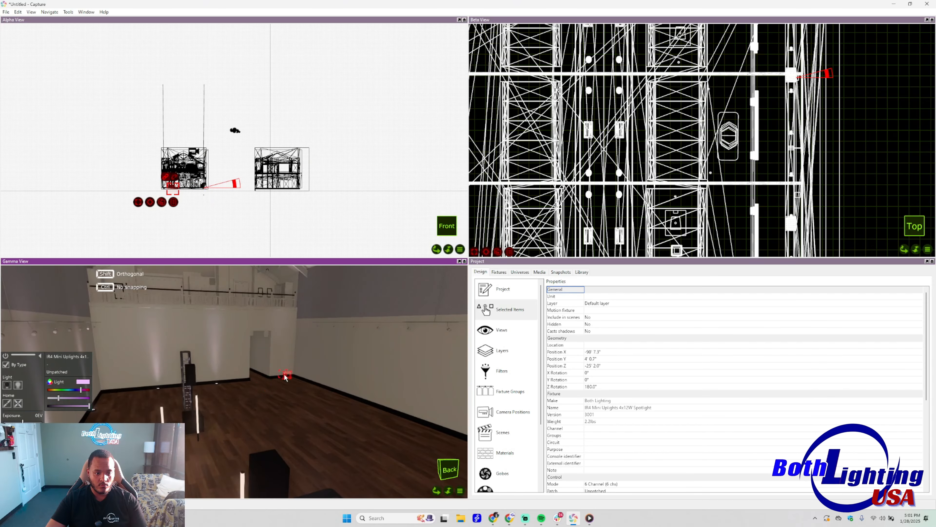
scroll(284, 376, "up", 3)
left_click_drag(284, 376, 287, 381)
left_click_drag(645, 91, 497, 222)
middle_click_drag(497, 236, 505, 199)
left_click_drag(257, 450, 241, 456)
middle_click_drag(241, 457, 288, 405)
left_click_drag(371, 405, 360, 420)
Copy the back-wall uplight beside the lectern to the corner next to the staircase, at about X -62' 11.0", Z -74' 6.8"
scroll(301, 405, "down", 6)
middle_click_drag(302, 404, 243, 407)
left_click(287, 397)
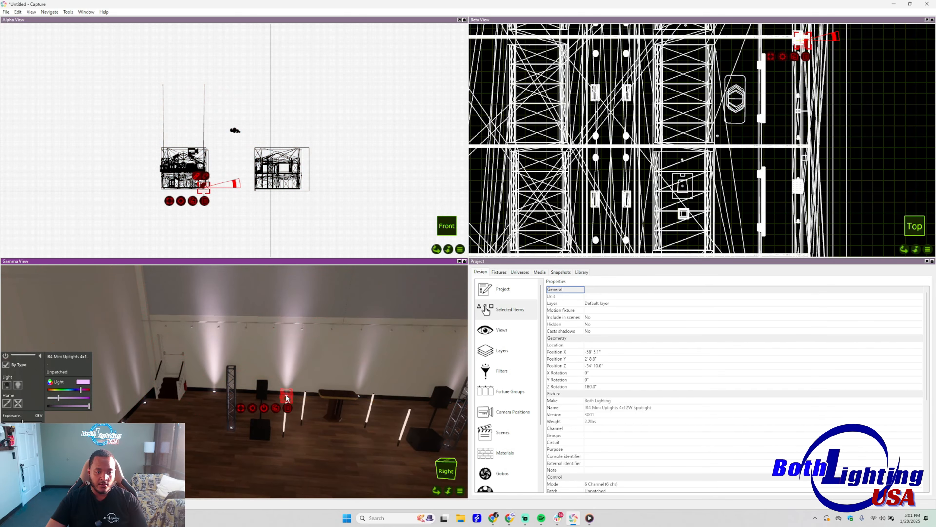
left_click(144, 403)
scroll(144, 403, "up", 6)
left_click(145, 404)
left_click_drag(145, 403, 159, 376)
middle_click_drag(159, 377, 236, 382, "shift")
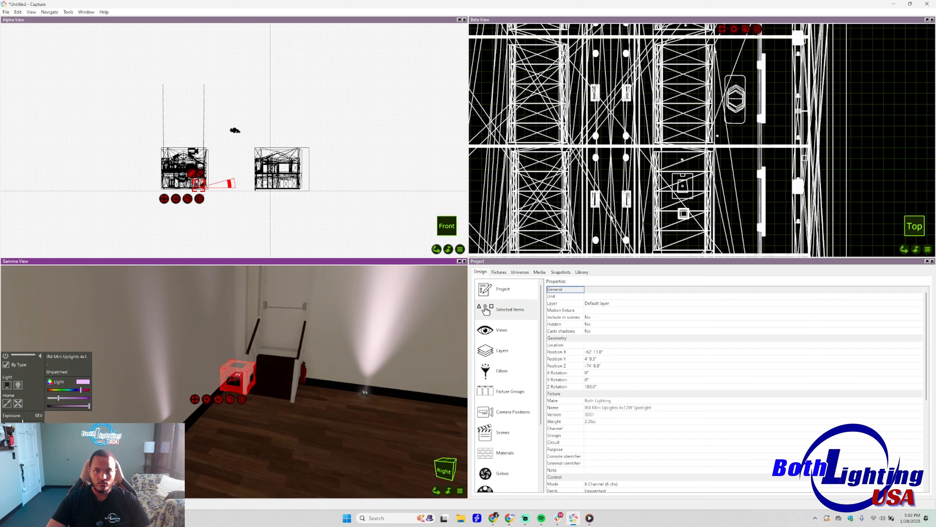
scroll(767, 129, "down", 5)
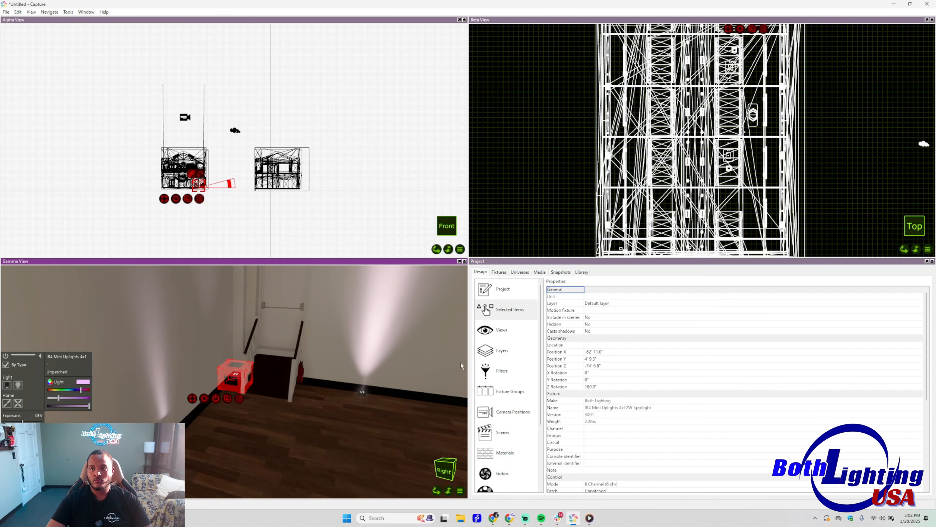
Fine-tune the uplight beside the staircase to about Y 4' 10.8", Z -74' 6.7"
left_click(262, 402)
left_click(262, 402)
scroll(237, 377, "up", 6)
left_click(233, 340)
left_click_drag(233, 340, 253, 332)
scroll(263, 377, "down", 4)
mouse_move(258, 378)
middle_mouse_down("shift")
mouse_move(365, 328)
mouse_move(247, 383)
middle_mouse_up("shift")
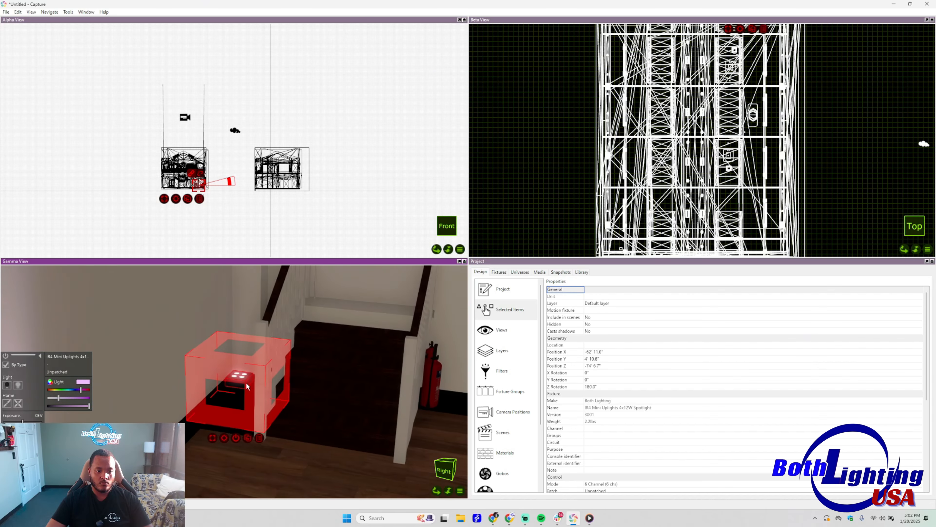
scroll(318, 395, "down", 5)
Inspect the uplight placement around the staircase, back wall, lectern and truss towers from several angles
left_click(317, 394)
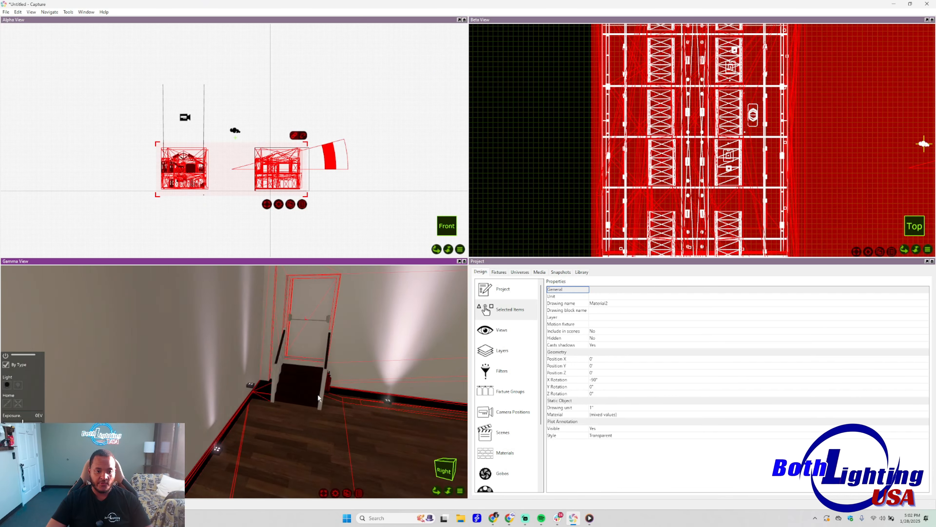
middle_click_drag(286, 389, 221, 323, "shift")
scroll(345, 397, "down", 3)
scroll(357, 409, "down", 4)
scroll(369, 411, "up", 5)
key("Escape")
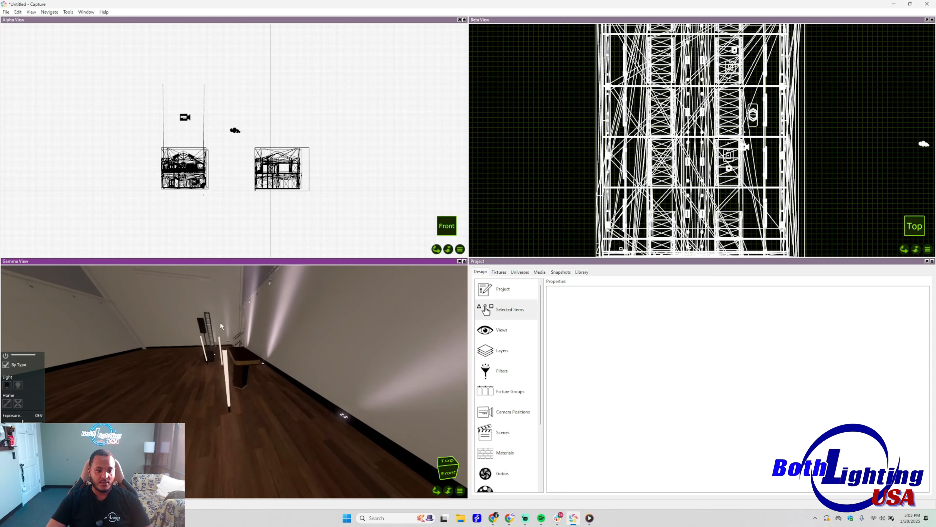
scroll(220, 324, "up", 6)
left_click(222, 325)
middle_click_drag(755, 59, 755, 142)
left_click_drag(754, 66, 763, 72)
left_click_drag(202, 395, 276, 432)
middle_click_drag(277, 431, 338, 378, "shift")
key("Escape")
scroll(234, 360, "down", 5)
left_click_drag(337, 378, 388, 397)
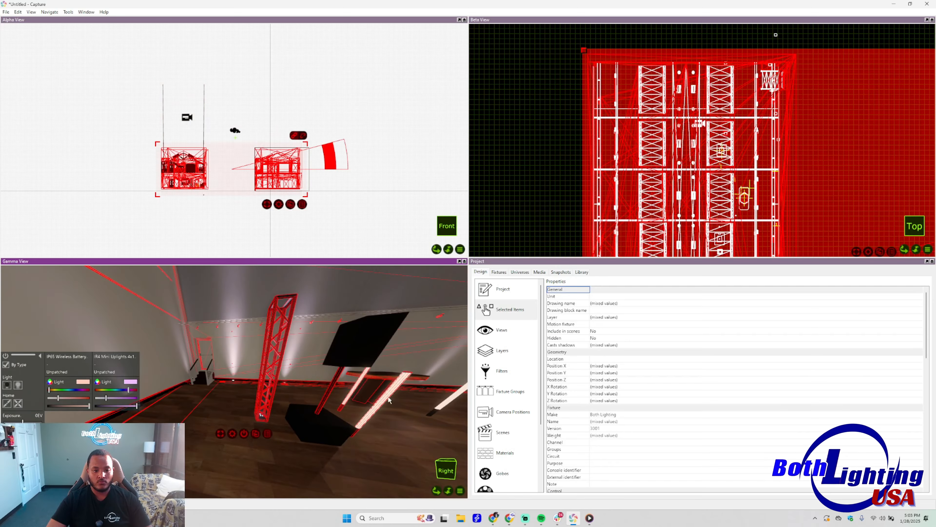
Place a copy of the back-wall uplight out across the floor at about X -76' 5.1", Y 6' 9.2"
key("Escape")
middle_click_drag(388, 398, 280, 401)
scroll(281, 401, "down", 8)
scroll(281, 405, "up", 8)
scroll(281, 405, "down", 2)
left_click(357, 392)
key("Escape")
middle_click_drag(357, 392, 415, 416)
left_click_drag(417, 447, 181, 420)
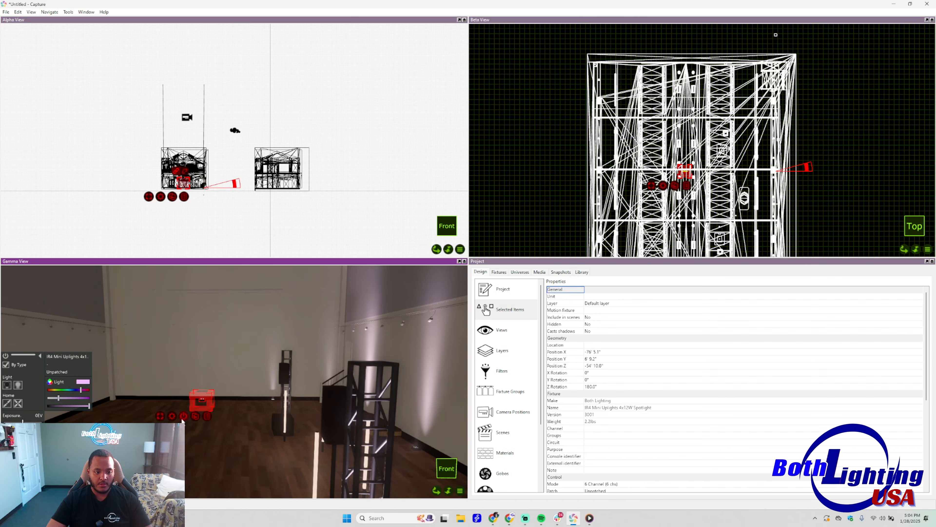
Place another copy of the back-wall uplight toward the end wall, at about X -79' 10.5"
left_click(417, 446)
left_click(416, 447)
key("Escape")
left_click_drag(415, 447, 207, 404)
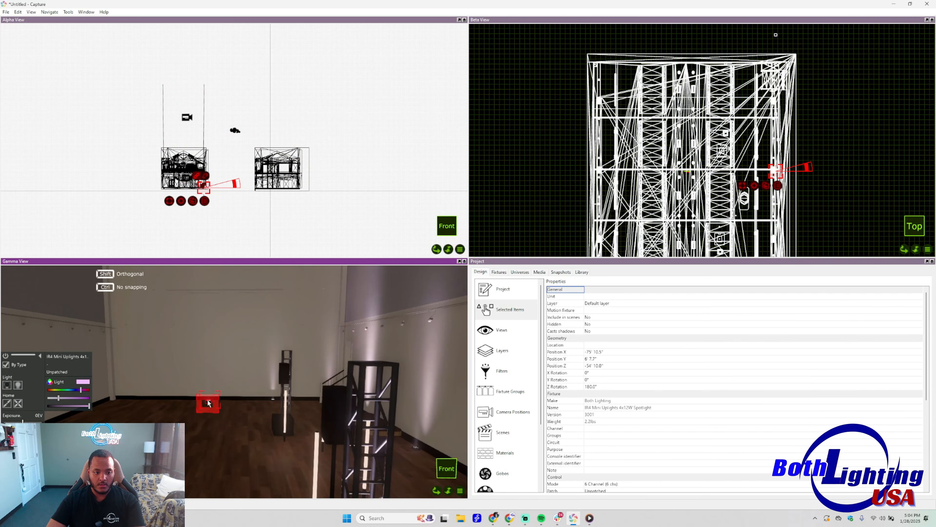
key("Escape")
Try to place one more uplight copy across the floor, and undo that placement
left_click(423, 452)
key("Escape")
left_click_drag(416, 447, 206, 441)
key("ctrl+z")
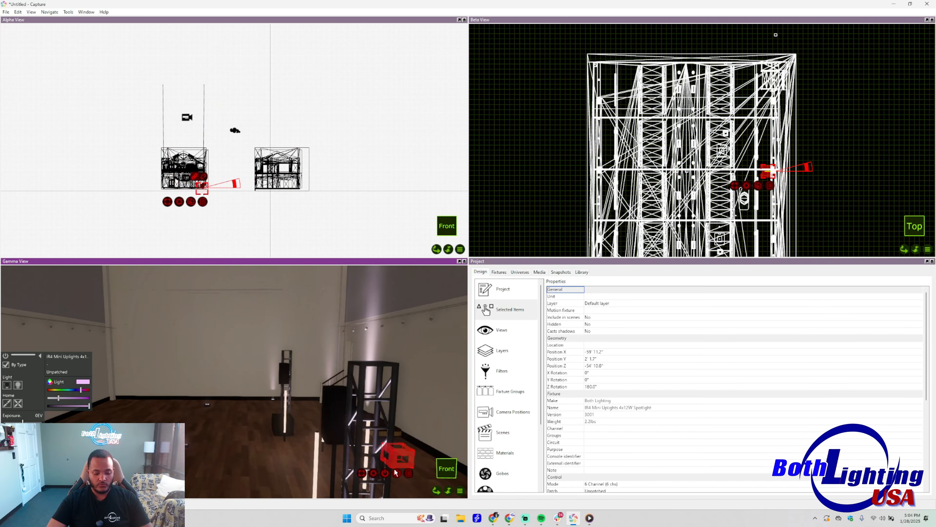
Enlarge the 3D Gamma view to fill the window and move uplight copies toward the end wall and the side wall opposite the lectern
middle_click_drag(416, 447, 378, 402)
left_click(365, 387)
left_click_drag(365, 387, 418, 356)
left_click(460, 261)
middle_click_drag(665, 236, 479, 305)
left_click_drag(438, 296, 267, 279)
left_click_drag(278, 246, 194, 288)
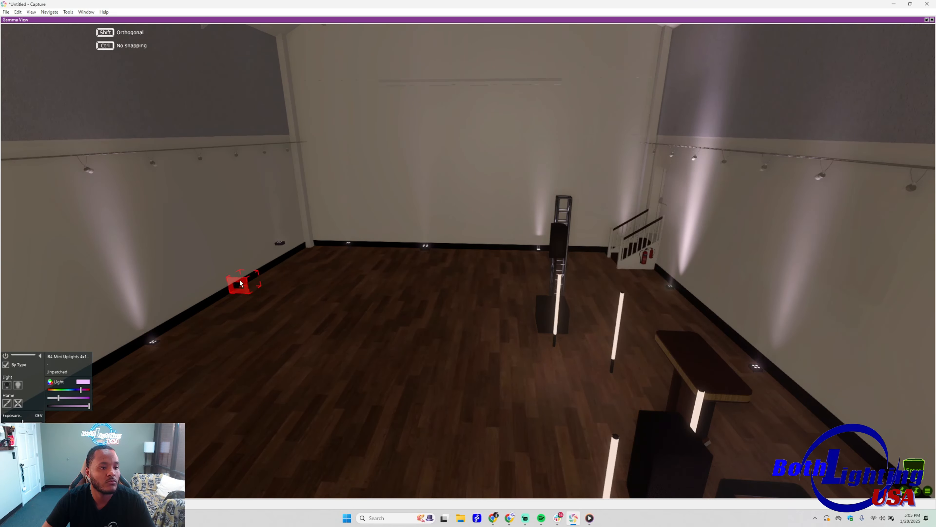
left_click_drag(107, 358, 373, 247)
middle_click_drag(382, 266, 443, 368)
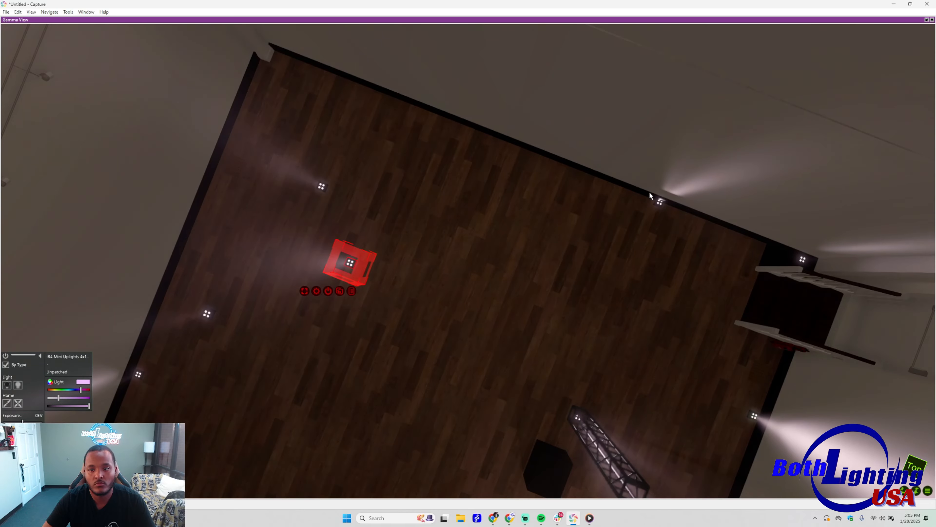
Space three uplights along the end wall and shift two more along the adjoining side wall opposite the lectern
left_click_drag(658, 202, 660, 210)
left_click_drag(349, 263, 506, 147)
left_click_drag(322, 186, 374, 94)
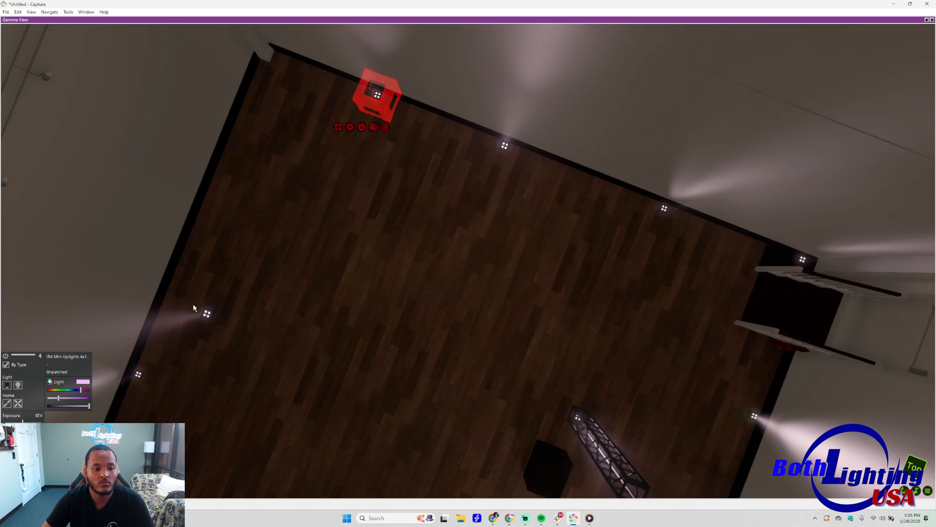
left_click_drag(207, 313, 227, 137)
left_click_drag(138, 374, 188, 246)
Bring the floating uplights down to floor level at the end wall and on the opposite side wall near the corner
scroll(277, 262, "down", 1)
middle_click_drag(449, 307, 452, 229)
left_click_drag(452, 228, 461, 272)
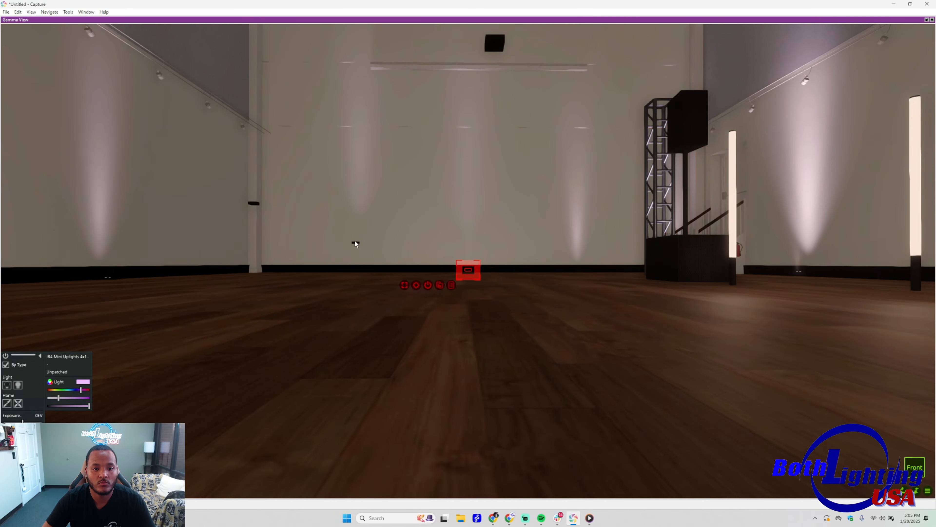
left_click_drag(252, 203, 215, 274)
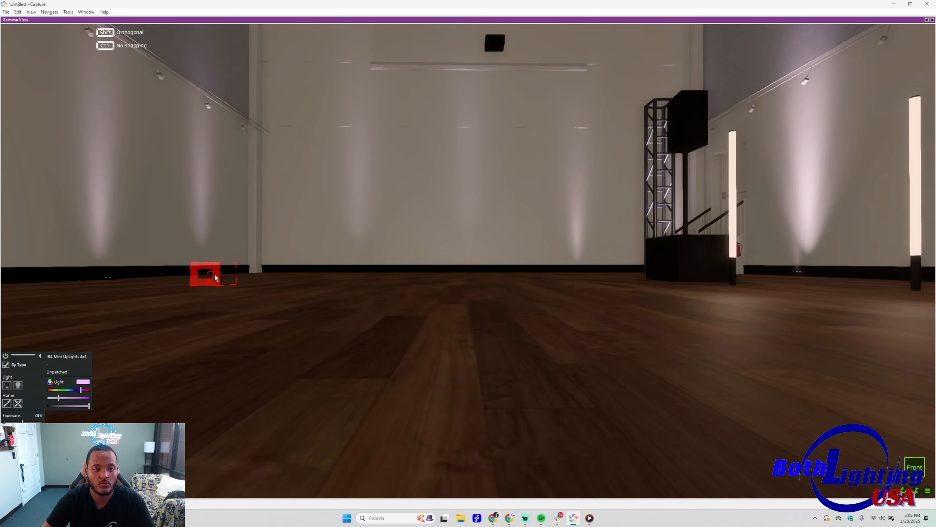
Shift the next uplight along the side wall opposite the lectern, keeping it at floor level
left_click(146, 286)
scroll(105, 275, "up", 4)
left_click_drag(112, 273, 33, 272)
left_click(150, 272)
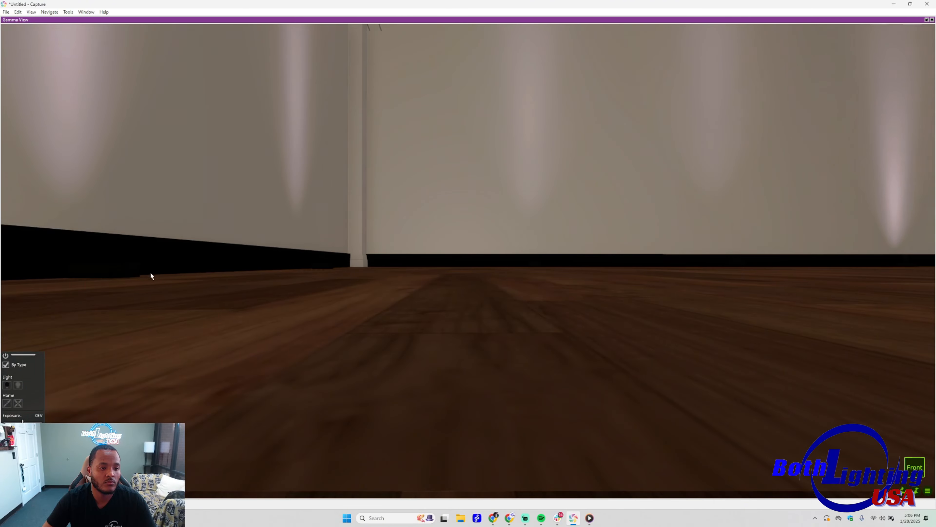
scroll(166, 275, "down", 7)
scroll(337, 259, "up", 4)
scroll(336, 259, "down", 5)
Move the uplight standing on the floor near the truss tower over to the side wall opposite the lectern
right_click_drag(337, 259, 410, 306)
left_click(511, 311)
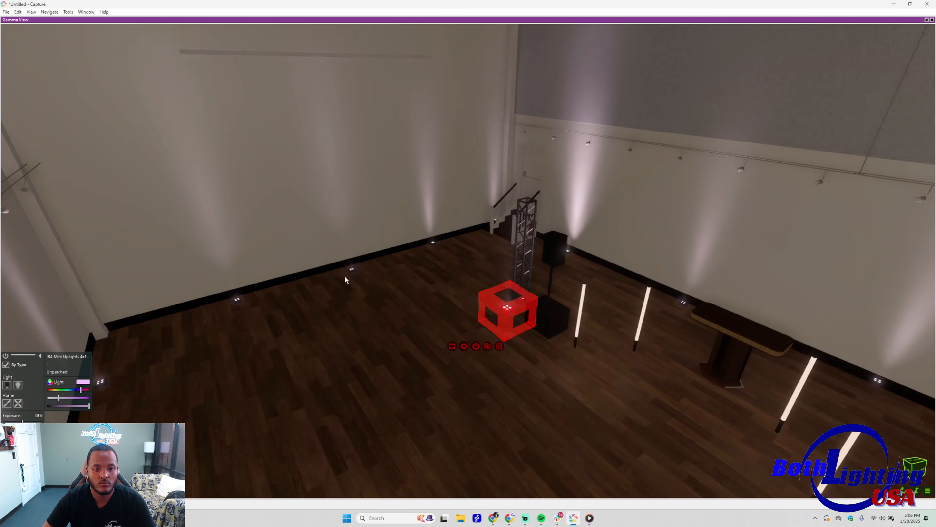
left_click_drag(511, 312, 689, 351)
right_click_drag(690, 350, 608, 332)
scroll(597, 430, "down", 5)
right_click_drag(597, 369, 438, 282)
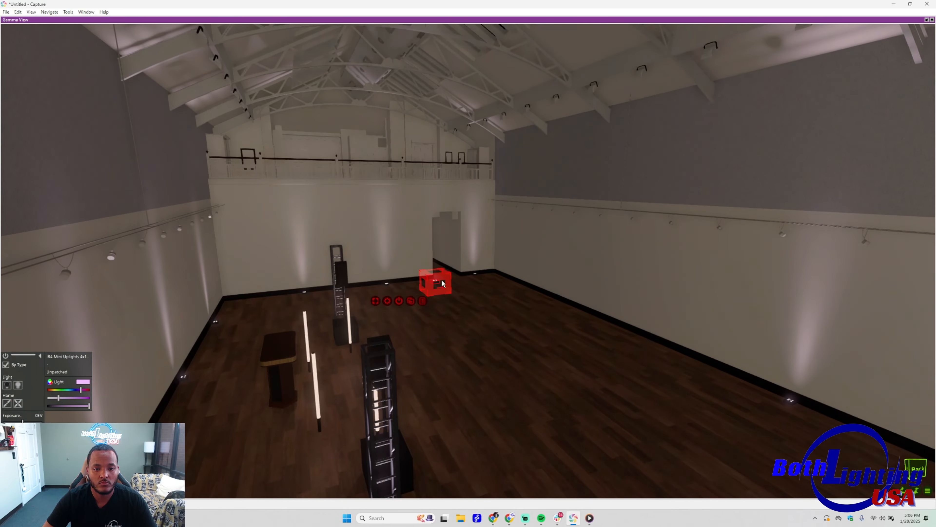
left_click_drag(438, 282, 618, 329)
right_click_drag(618, 316, 340, 327)
left_click_drag(340, 327, 286, 331)
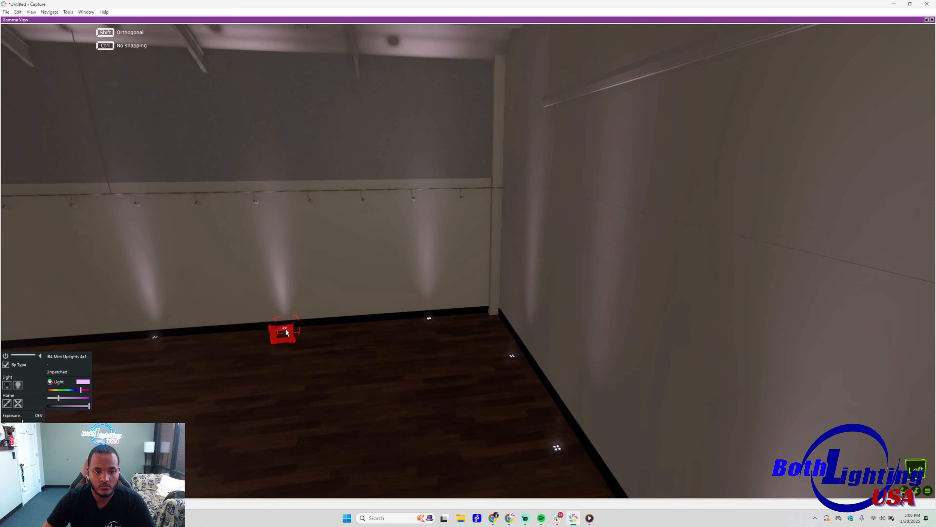
Even out the spacing of the uplights along the side wall opposite the lectern
right_click_drag(286, 331, 484, 297)
left_click_drag(484, 296, 390, 299)
left_click(592, 290)
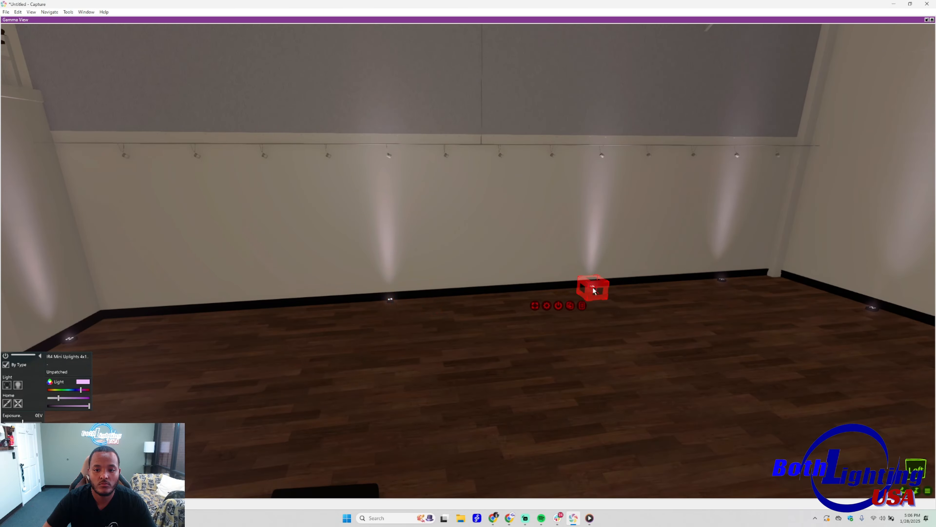
left_click_drag(592, 290, 545, 292)
left_click(360, 323)
left_click(393, 346)
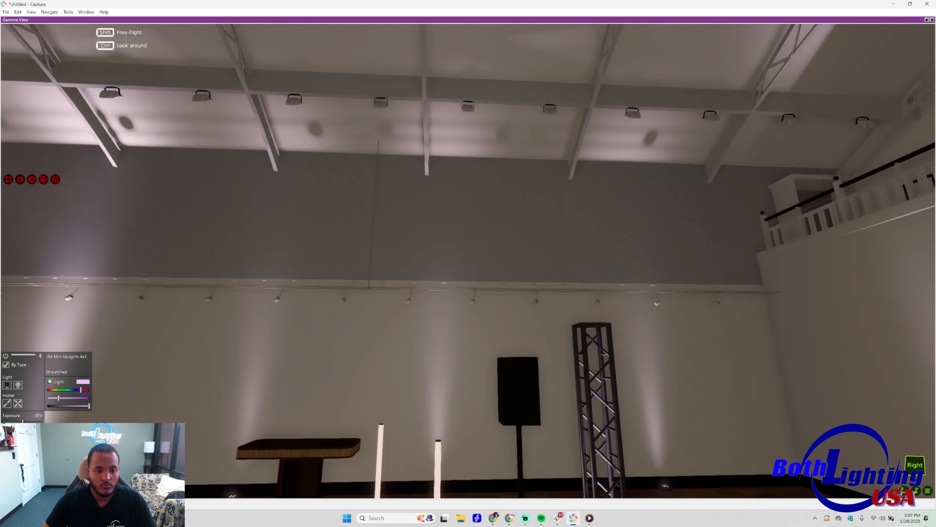
Restore the four-view layout, search the fixture library for AURA 1915 and place the LED 19x15W RGBW on top of the right truss tower
scroll(308, 288, "up", 1)
key("Tab")
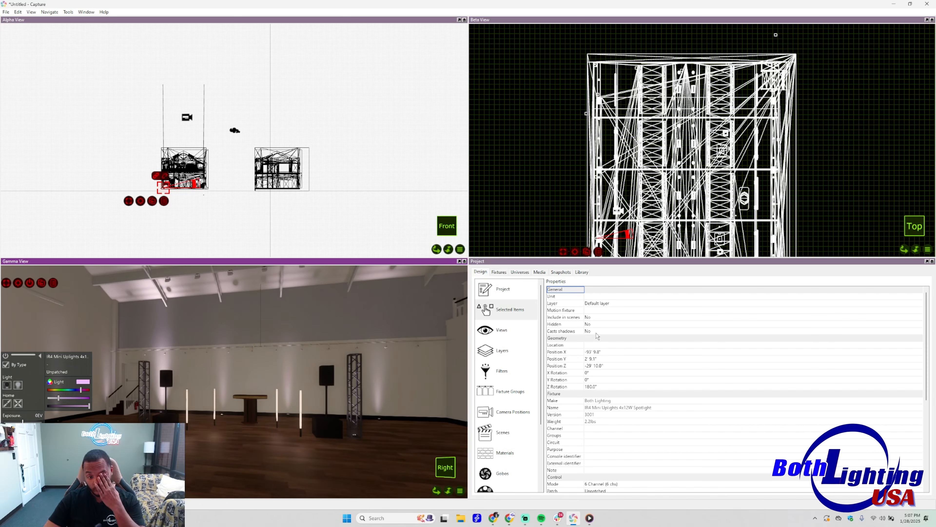
left_click(582, 272)
triple_click(892, 287)
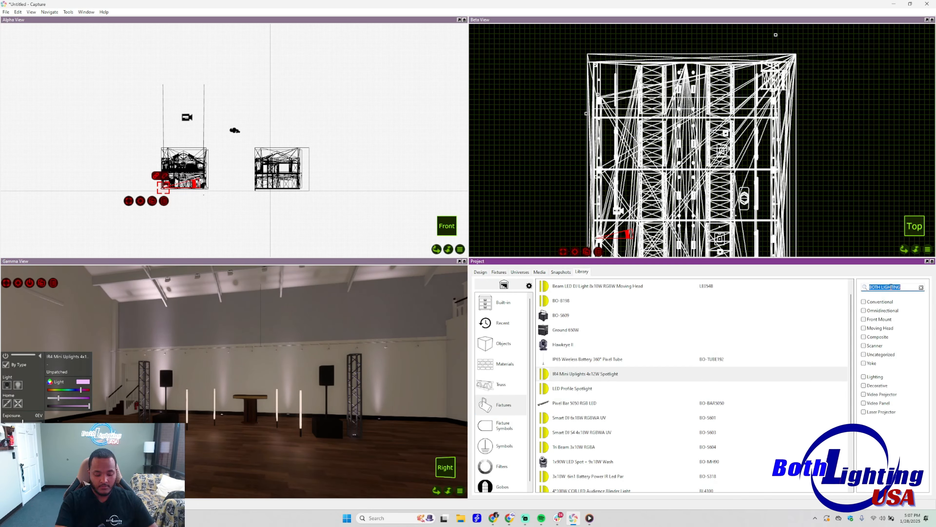
type("AURA 1915")
left_click(571, 344)
left_click_drag(571, 344, 355, 341)
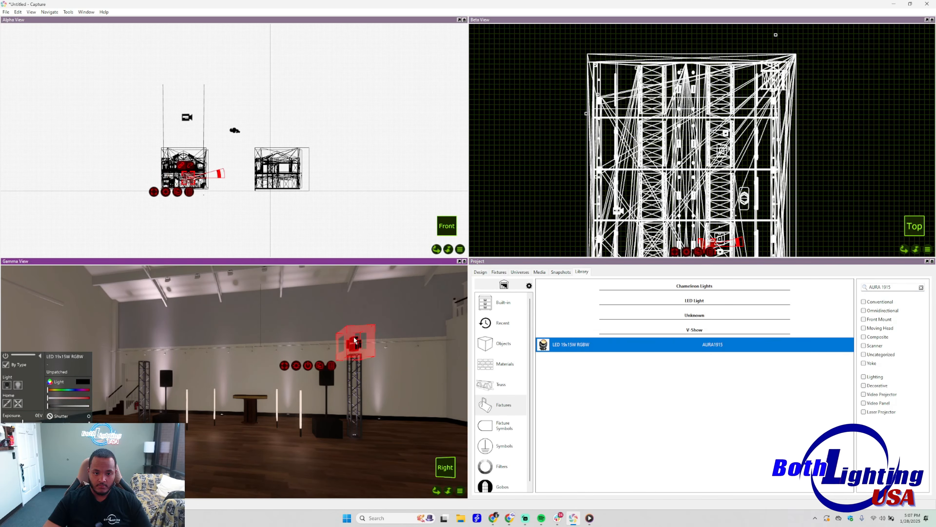
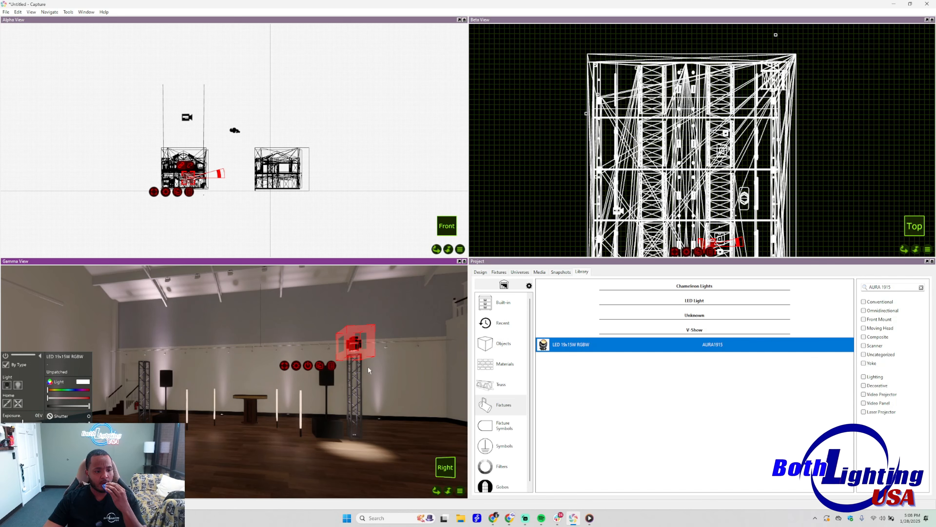
Move the LED 19x15W RGBW fixture to the top of the left truss tower and show its properties
left_click_drag(360, 343, 145, 351)
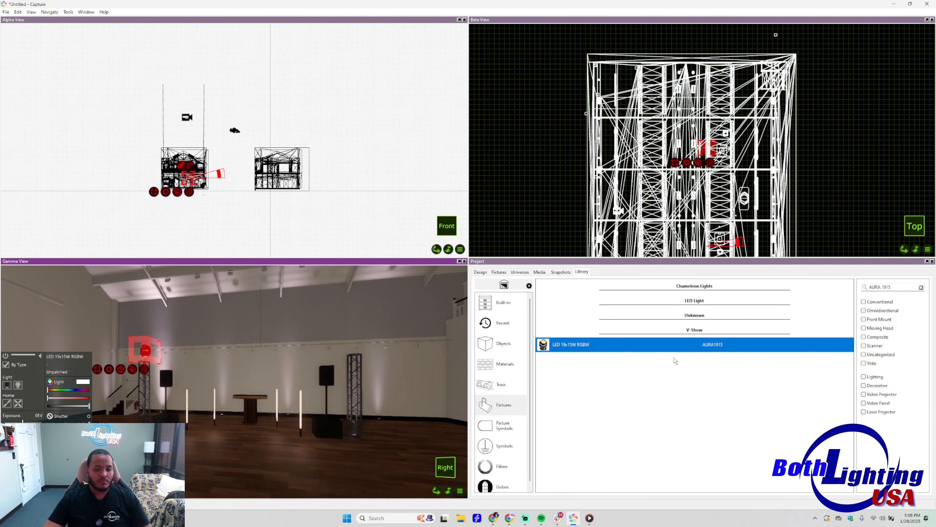
left_click(480, 272)
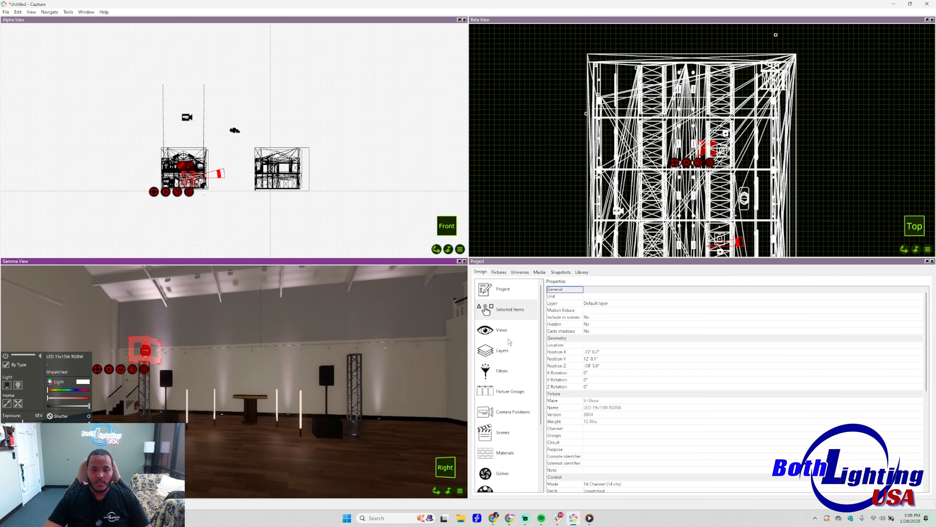
left_click(515, 373)
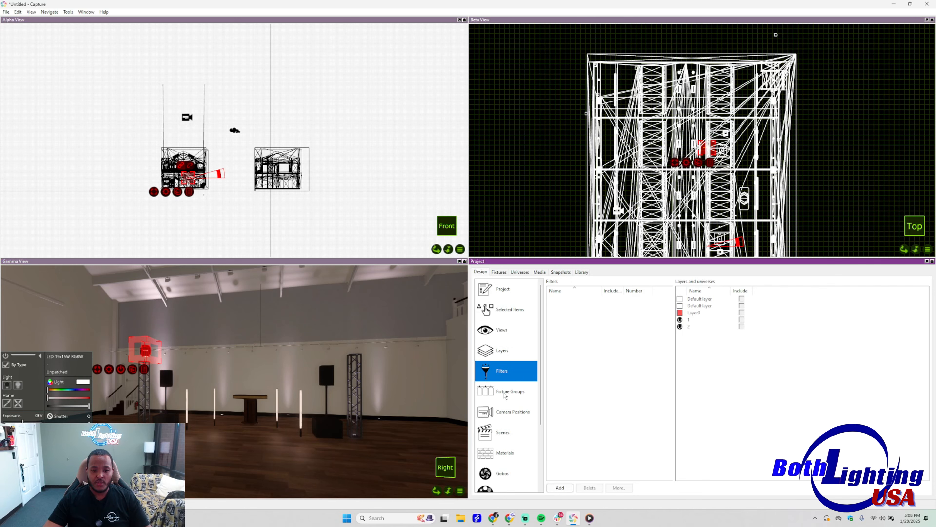
left_click(505, 393)
left_click(511, 310)
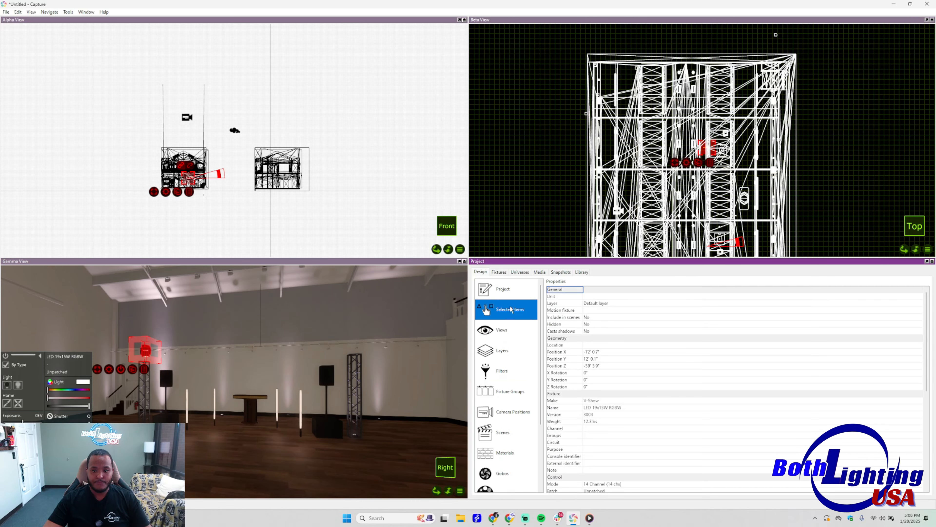
Set the LED 19x15W RGBW fixture's Z rotation to -90°
left_click(587, 386)
left_click(587, 386)
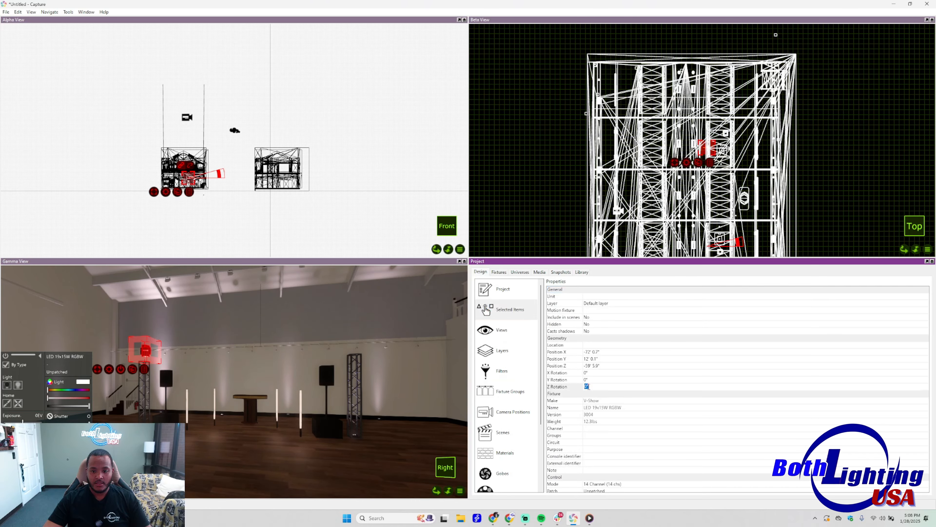
type("-90")
key("Return")
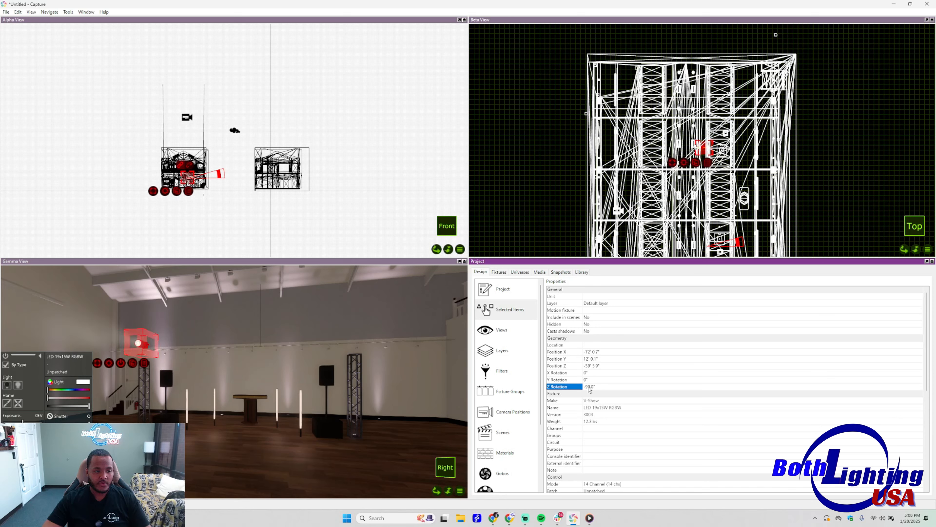
Set the tower fixture's Z rotation to 180° and reselect only that fixture
left_click(589, 386)
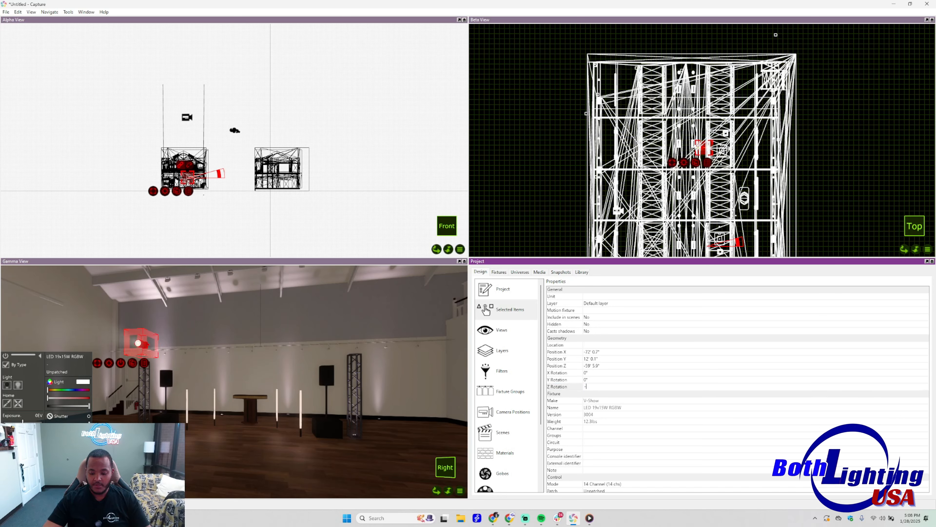
type("180")
key("Return")
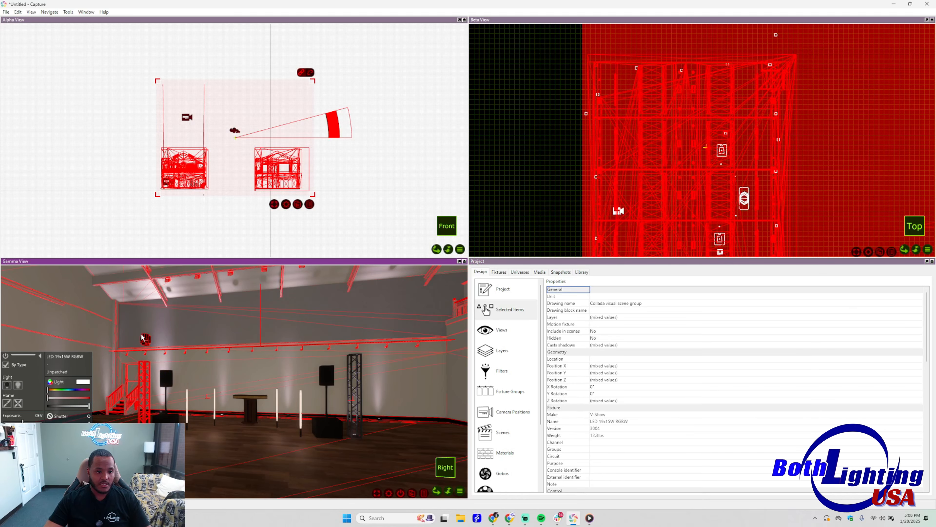
key("ctrl+a")
left_click(147, 342)
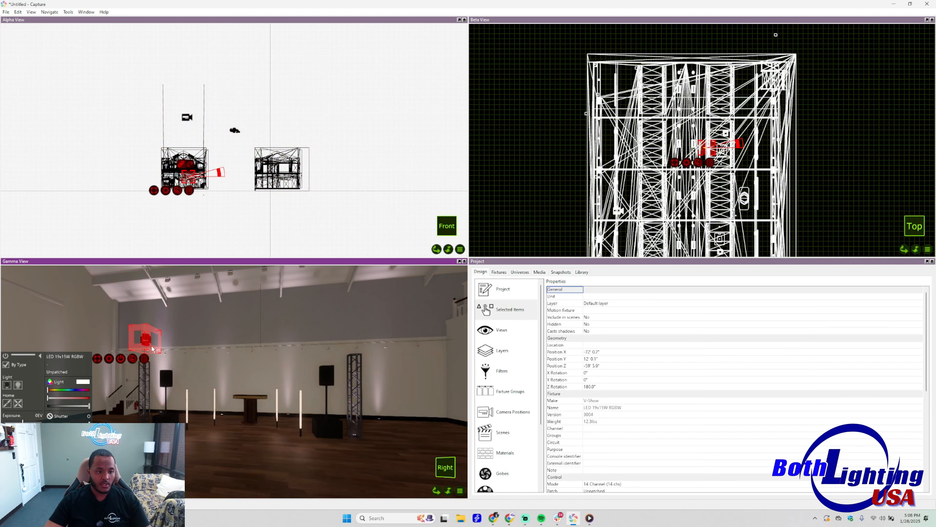
Move the LED 19x15W RGBW fixture onto the top of the left truss tower, at about X -68' 2", Y 10' 10", Z -62' 4"
middle_click_drag(150, 351, 124, 365)
middle_click_drag(179, 409, 239, 390)
left_click_drag(352, 320, 240, 392)
middle_click_drag(240, 393, 313, 354)
left_click_drag(312, 345, 263, 338)
middle_click_drag(325, 369, 269, 375)
left_click_drag(179, 341, 103, 341)
middle_click_drag(104, 364, 221, 357)
left_click_drag(311, 323, 352, 323)
middle_click_drag(350, 331, 289, 341)
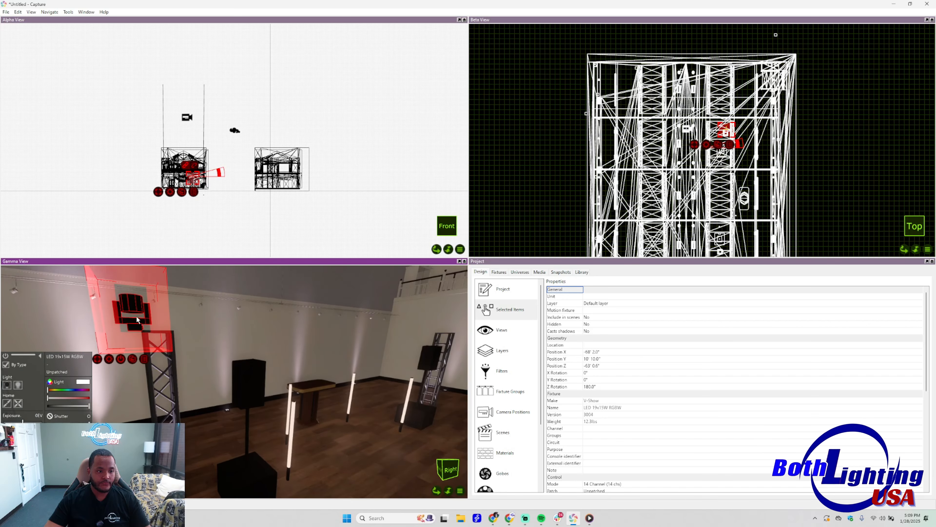
left_click_drag(136, 320, 160, 324)
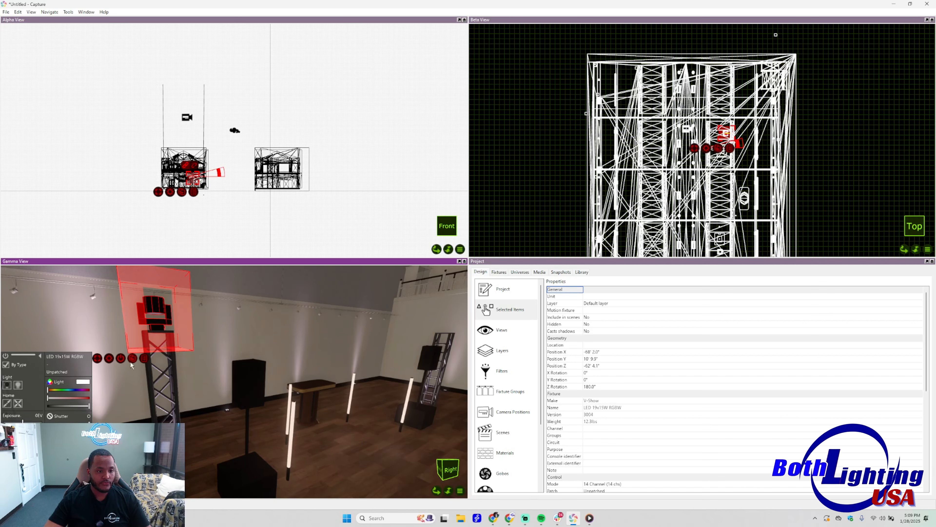
Duplicate the left tower's LED 19x15W RGBW fixture and place the copy near the top of the right truss tower
left_click(109, 358)
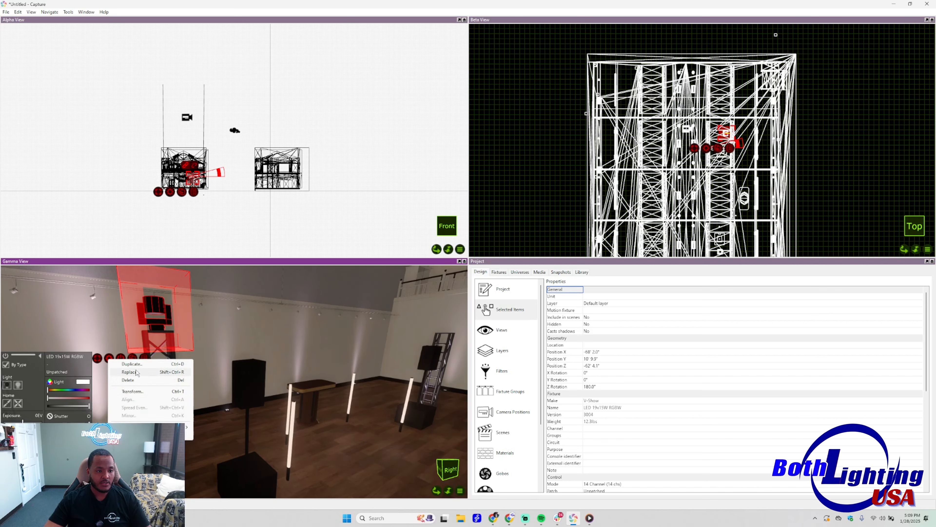
left_click(144, 373)
left_click(160, 393)
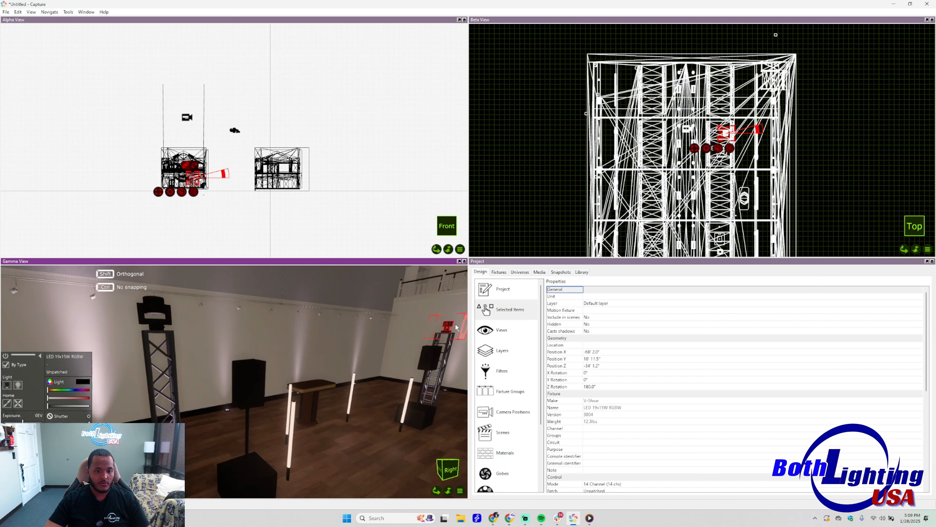
left_click(456, 329)
Align the copied fixture on top of the right truss tower, at about X -69' 5", Y 10' 11", Z -39' 1"
middle_click_drag(436, 375, 205, 397)
scroll(205, 397, "up", 5)
left_click_drag(290, 377, 208, 391)
mouse_move(218, 404)
middle_mouse_down()
mouse_move(218, 395)
mouse_move(224, 412)
middle_mouse_up()
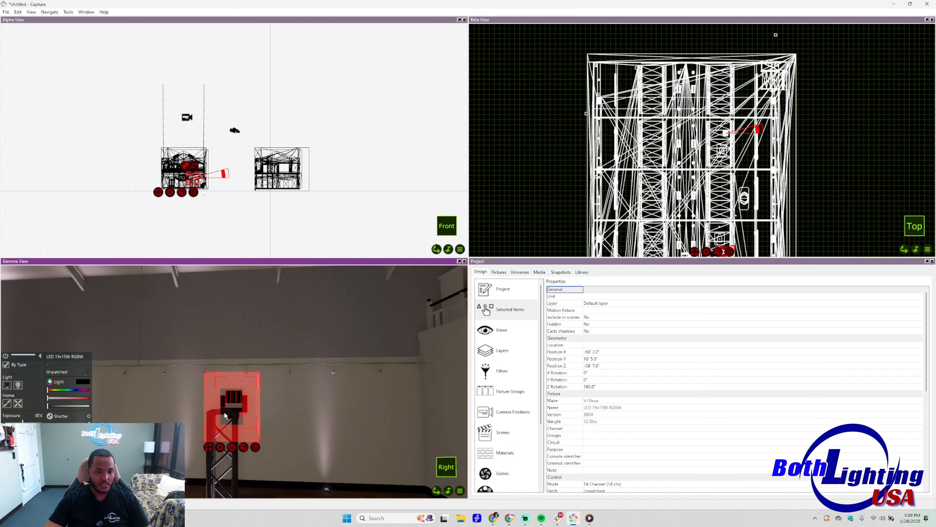
left_click_drag(240, 402, 227, 391)
middle_click_drag(250, 399, 321, 408)
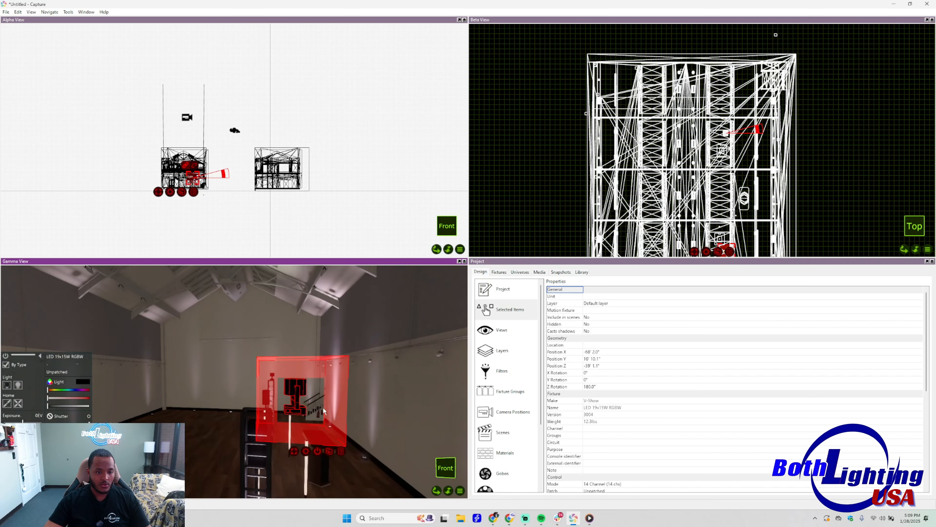
left_click_drag(303, 408, 263, 406)
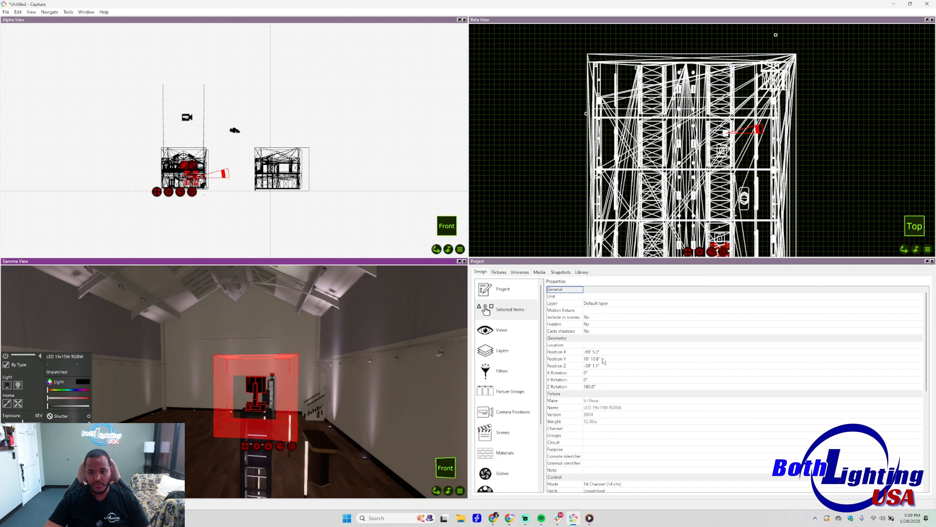
Try an X rotation of 90° on the right tower's fixture, and reset it to 0°
left_click(594, 386)
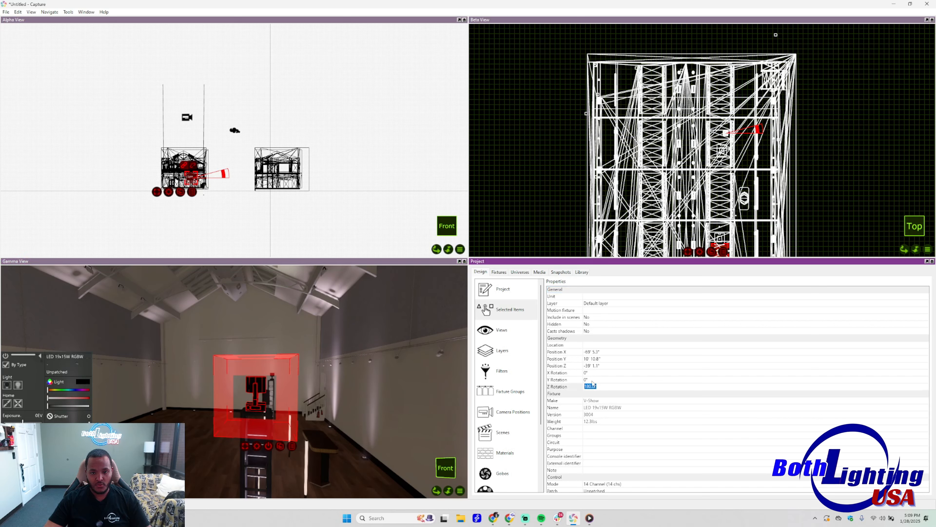
left_click(592, 380)
left_click(591, 373)
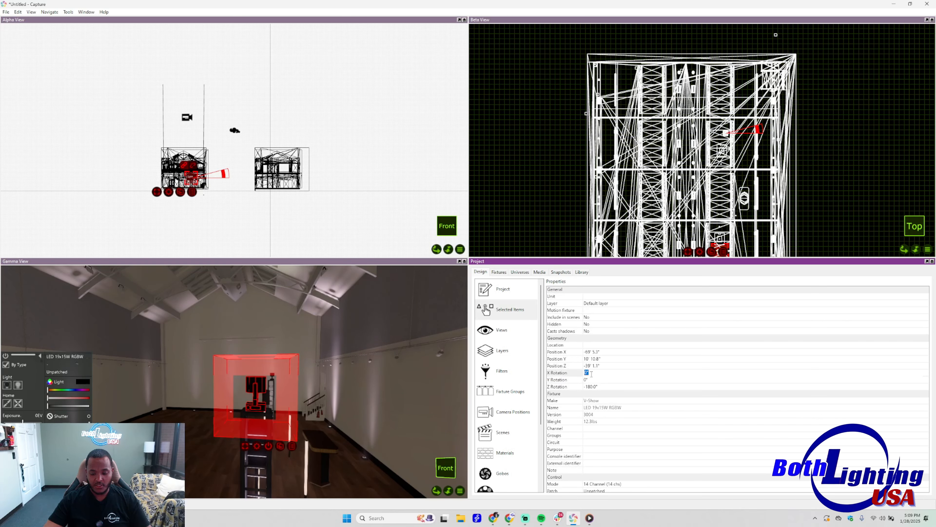
type("90")
key("Return")
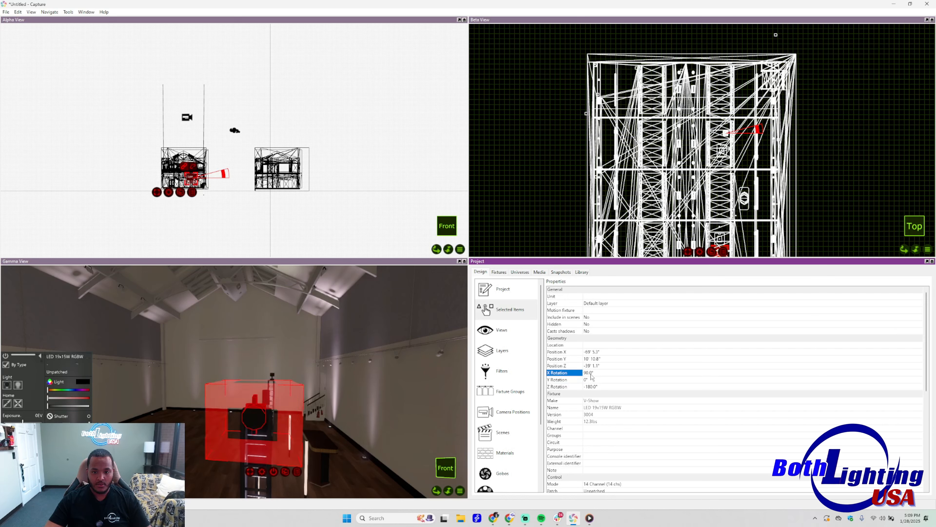
left_click(591, 373)
type("0")
key("Return")
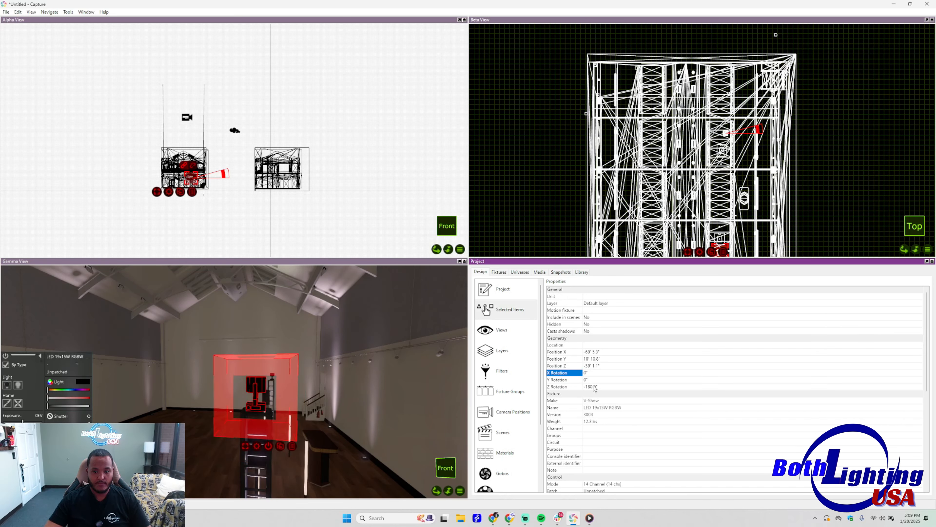
Try a Z rotation of 90° on the right tower's fixture, and restore it to 180°
left_click(591, 387)
type("90")
key("Return")
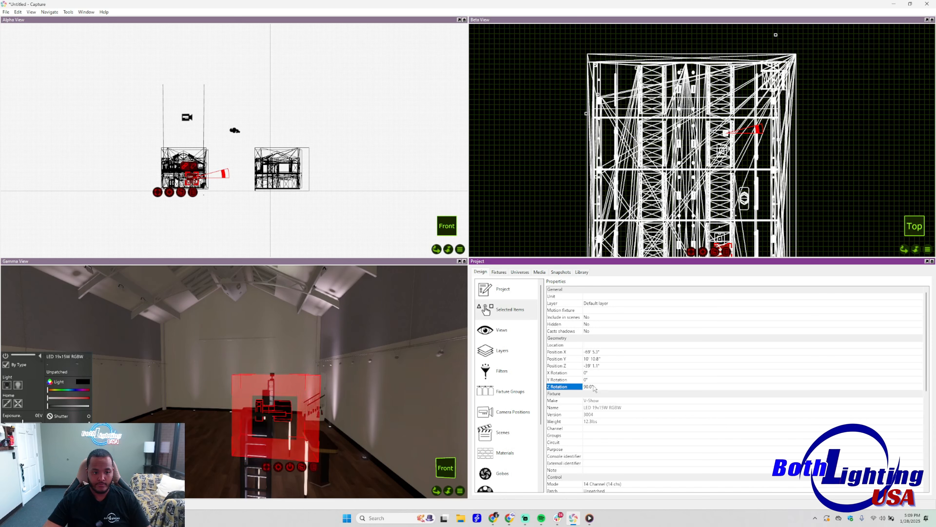
left_click(592, 386)
type("-")
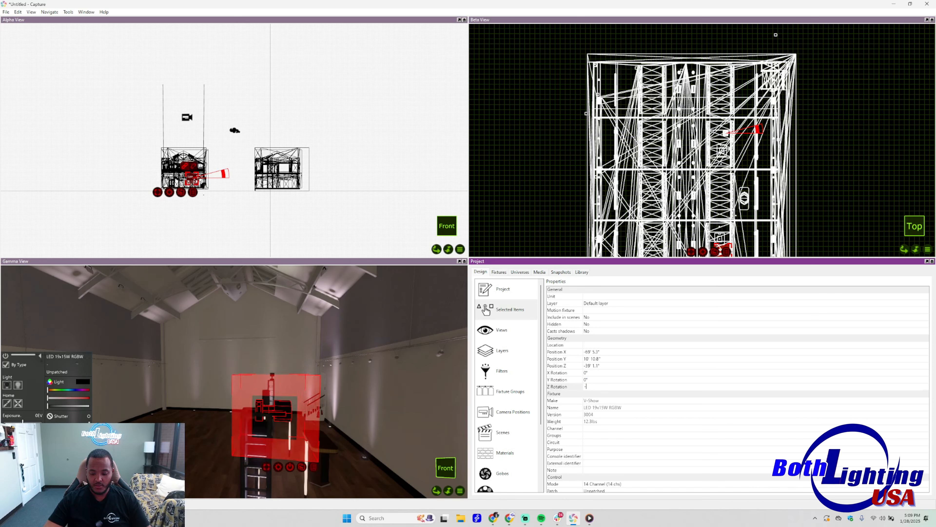
type("180")
key("Return")
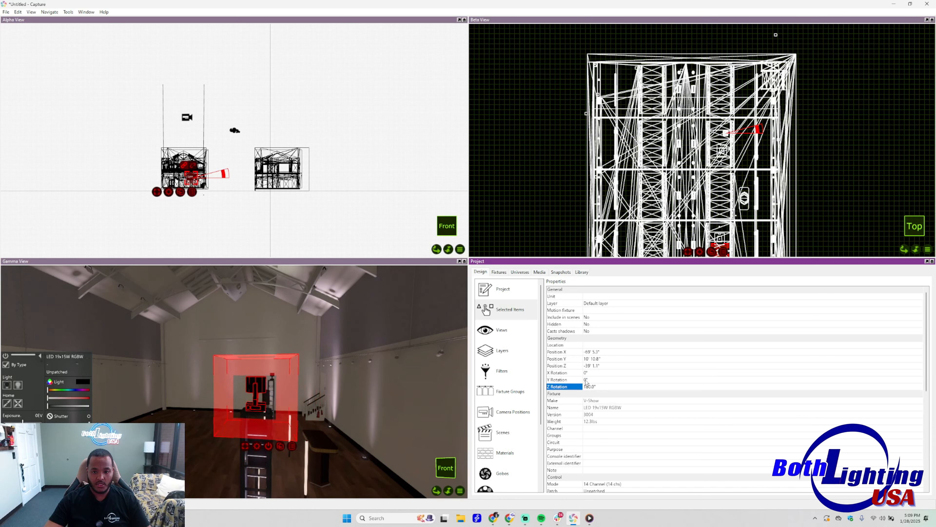
Try a Y rotation of 90° on the right tower's fixture and check its orientation from the side
left_click(586, 380)
type("90")
key("Return")
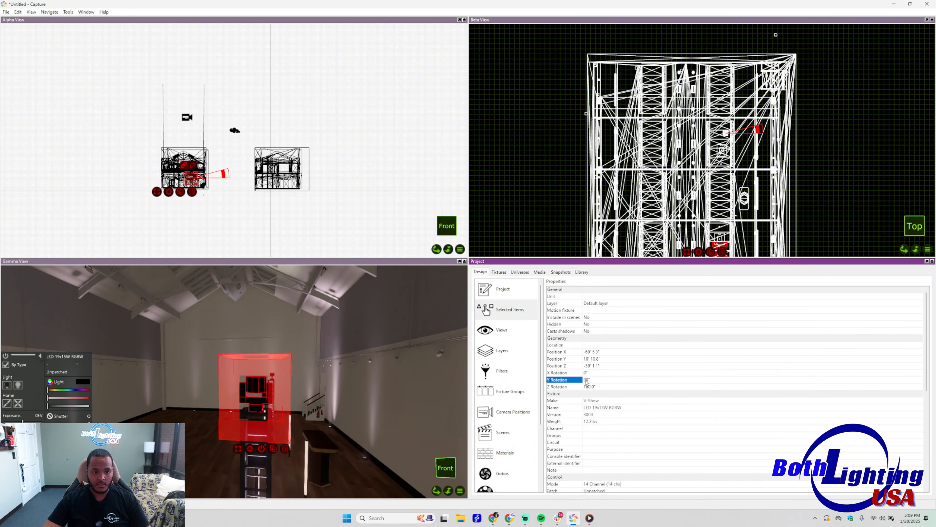
right_click_drag(319, 418, 184, 411)
right_click_drag(448, 393, 453, 392)
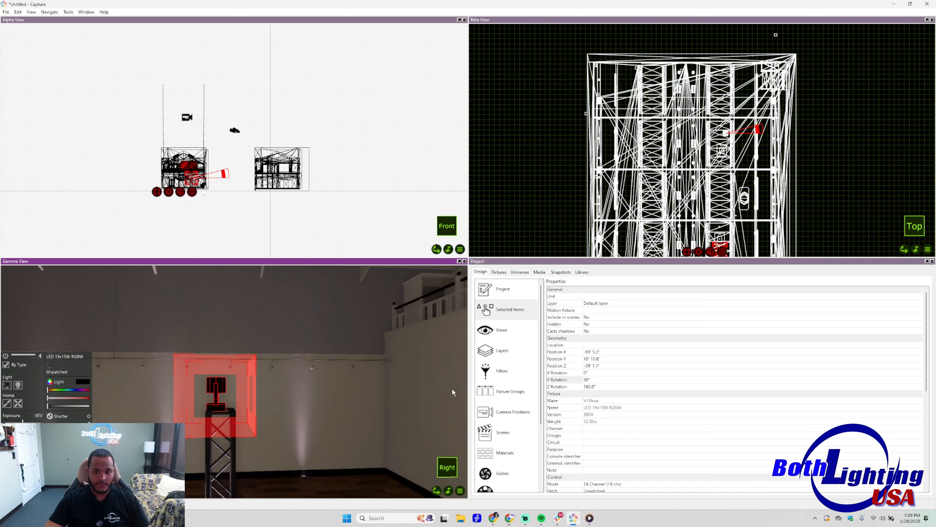
Set the right tower fixture's Y rotation to -90° and nudge it to about Z -38' 12" to centre it on the tower
left_click(592, 380)
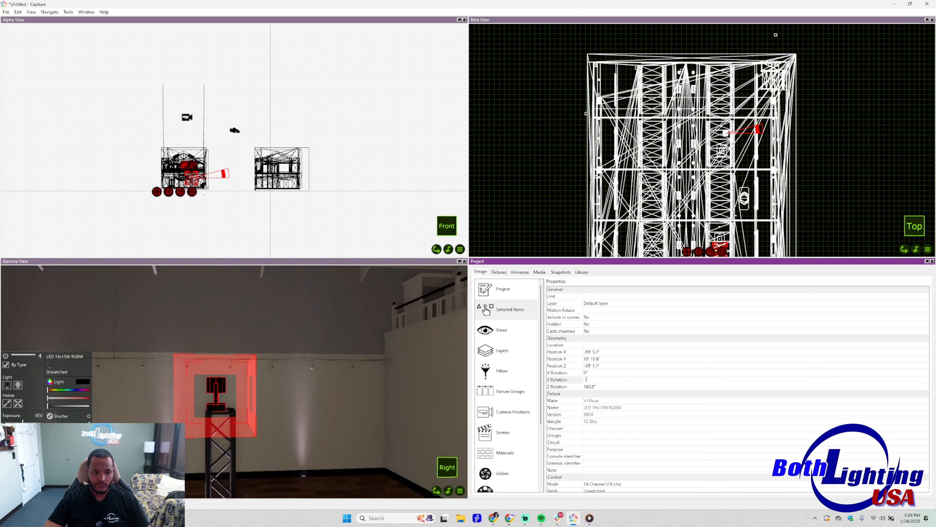
key("Return")
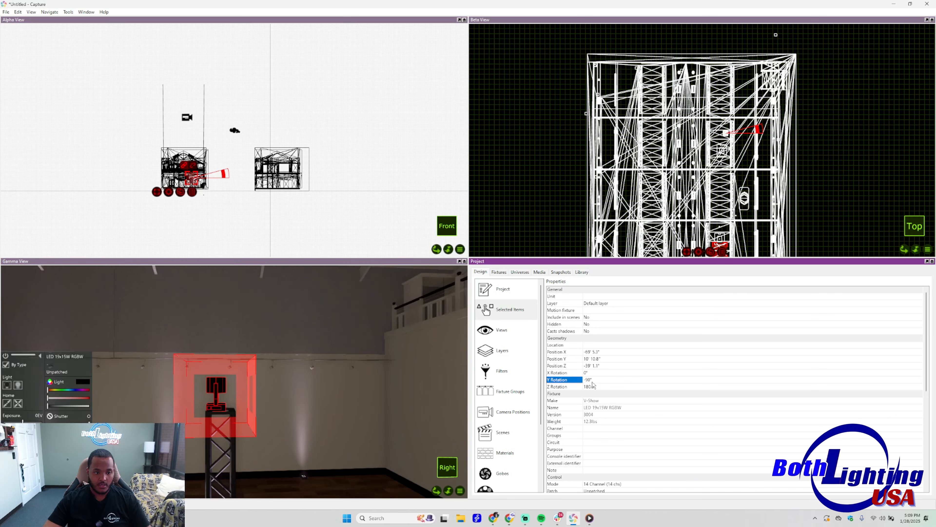
left_click_drag(215, 408, 222, 404)
left_click(280, 333)
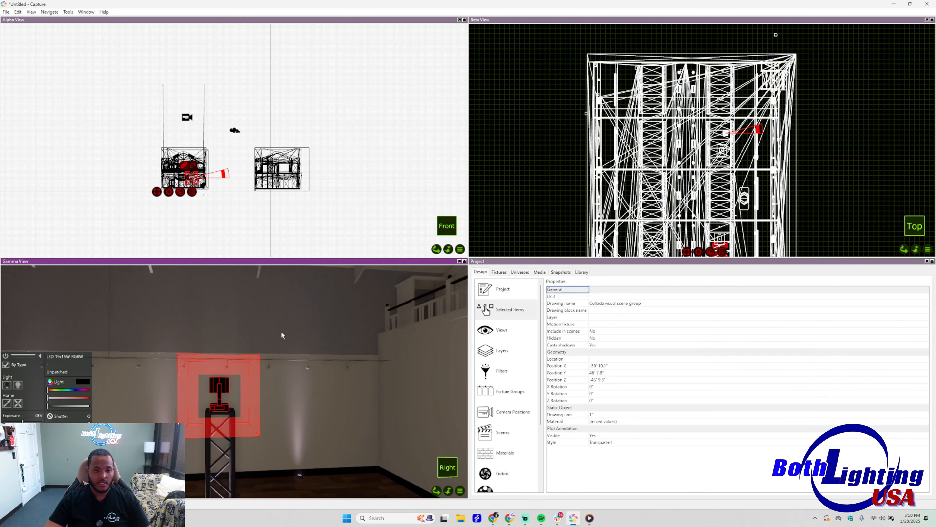
key("Escape")
Select the right tower's fixture, turn on its light, and clear the selection
mouse_move(216, 375)
right_mouse_down()
mouse_move(215, 354)
mouse_move(215, 391)
mouse_move(215, 376)
right_mouse_up()
left_click(216, 376)
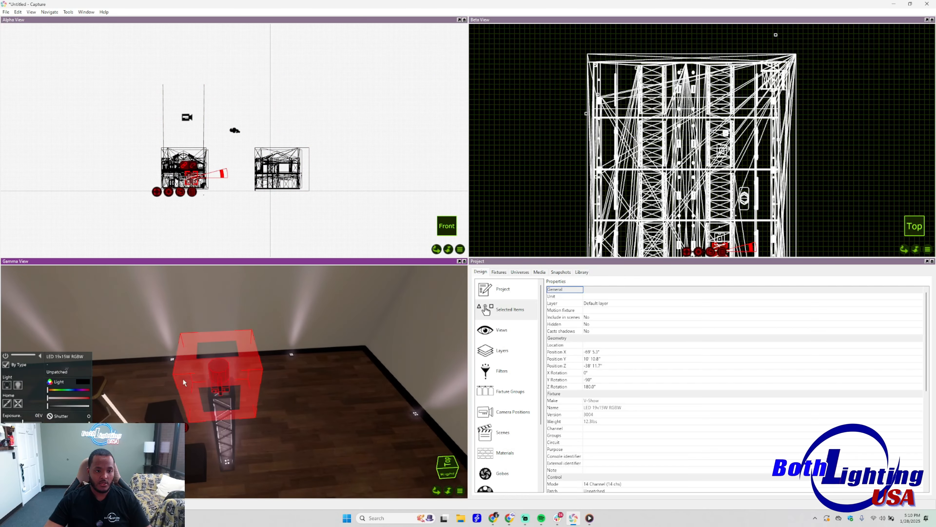
left_click(17, 403)
right_click_drag(218, 405, 236, 373)
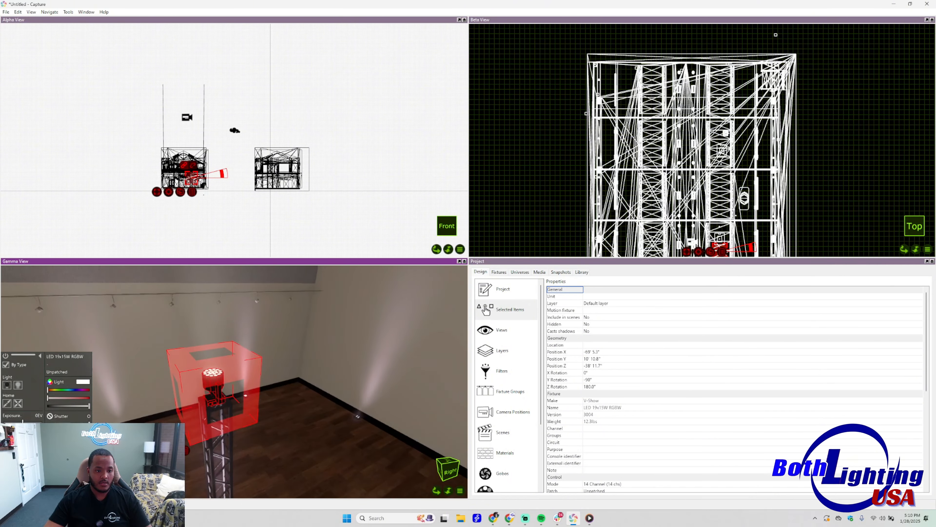
left_click(195, 447)
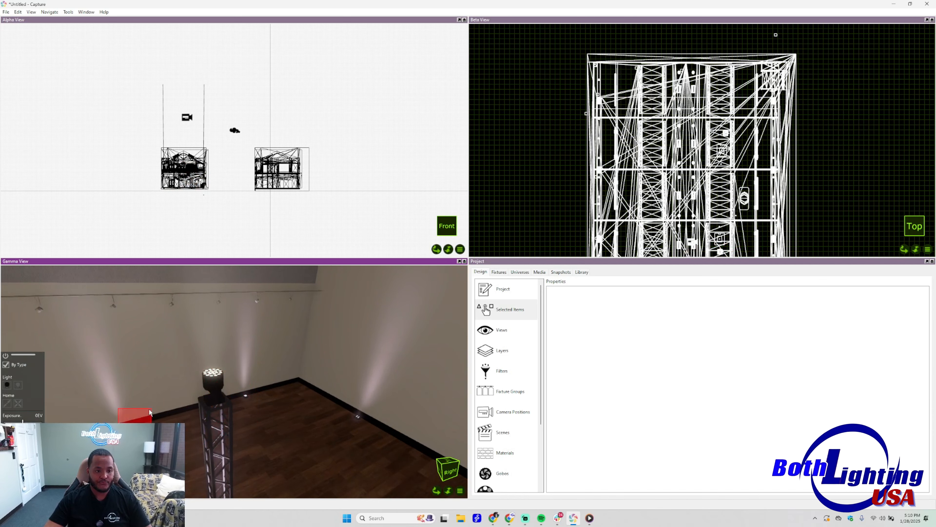
Select the LED 19x15W RGBW fixture on the left truss tower and set its Y rotation to -90°
middle_click_drag(177, 413, 272, 373)
middle_click_drag(228, 394, 413, 366)
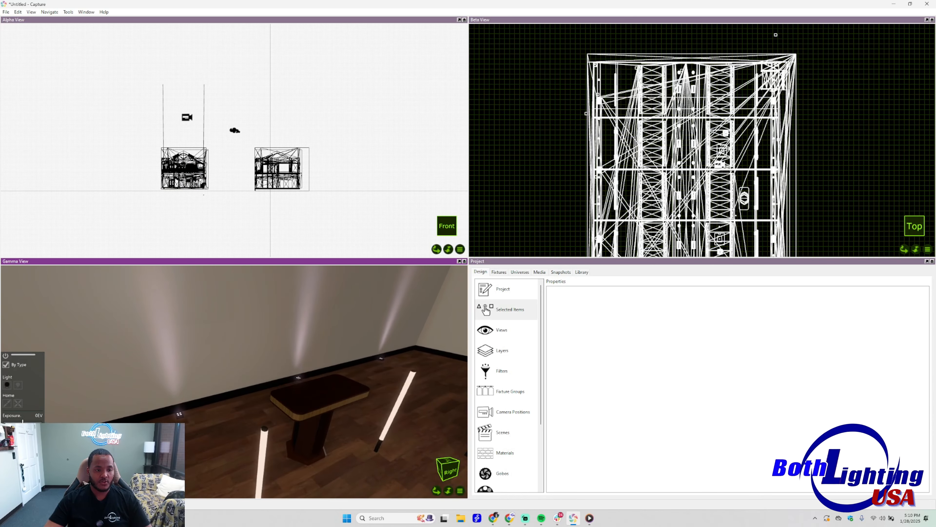
scroll(157, 421, "down", 5)
middle_click_drag(83, 430, 149, 370)
left_click(194, 347)
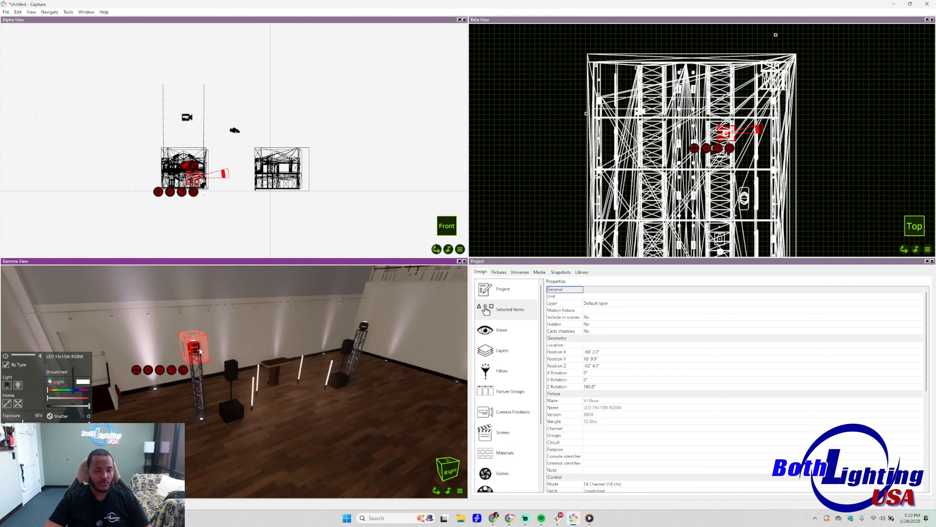
left_click(587, 379)
type("-90")
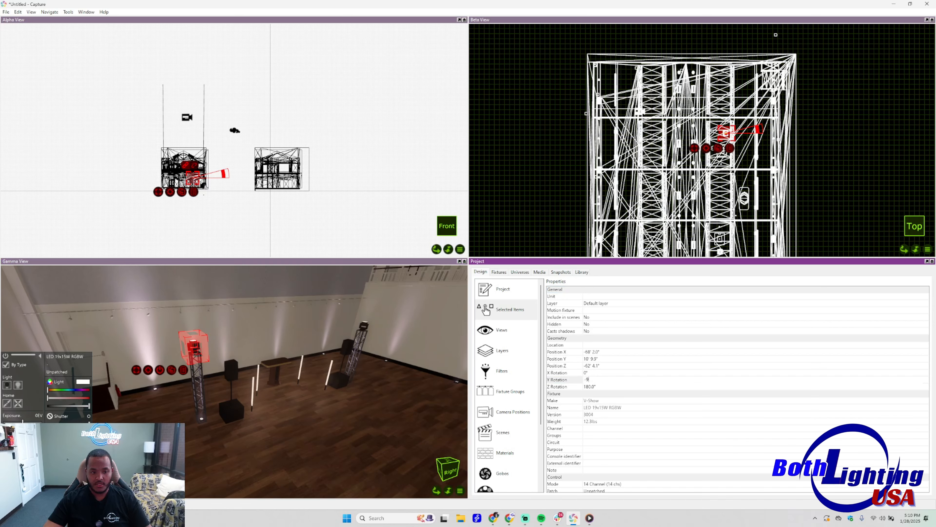
key("Return")
scroll(162, 373, "up", 5)
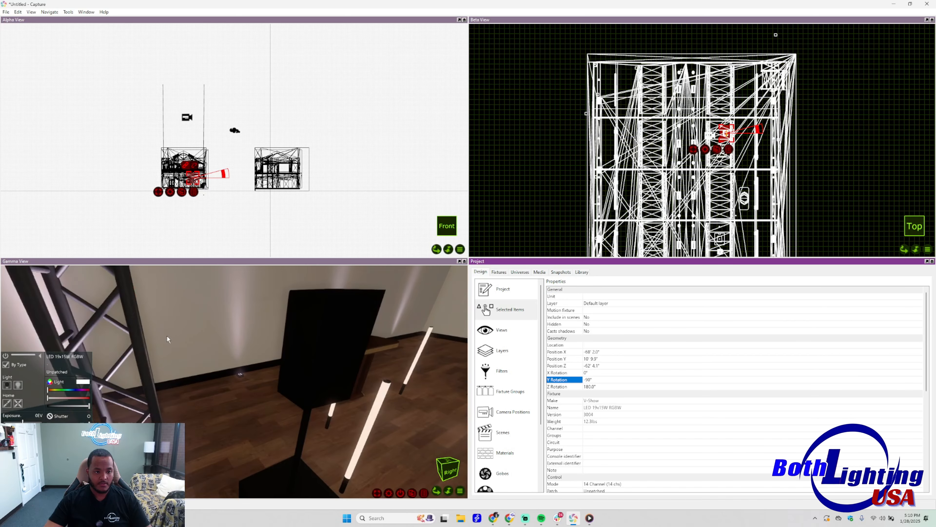
scroll(147, 313, "down", 2)
scroll(144, 305, "down", 2)
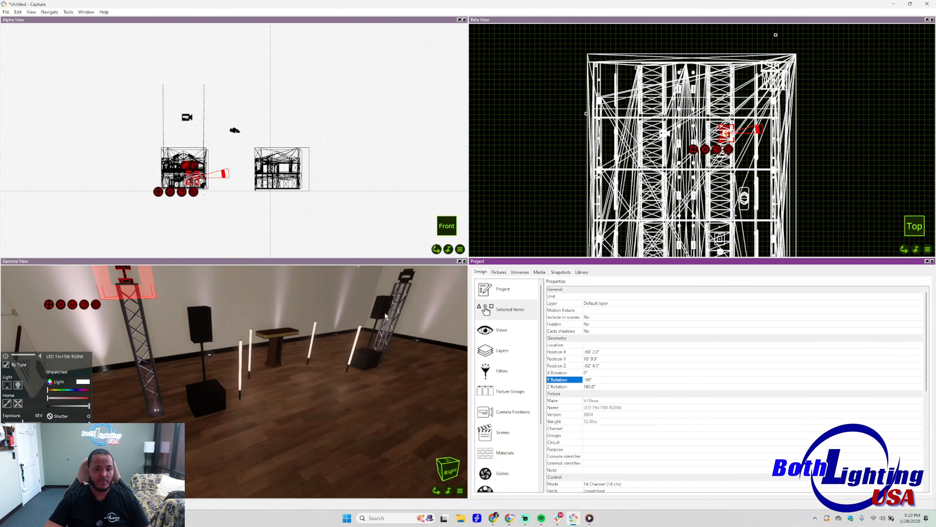
scroll(385, 316, "down", 4)
mouse_move(339, 350)
right_mouse_down()
mouse_move(265, 356)
mouse_move(325, 357)
right_mouse_up()
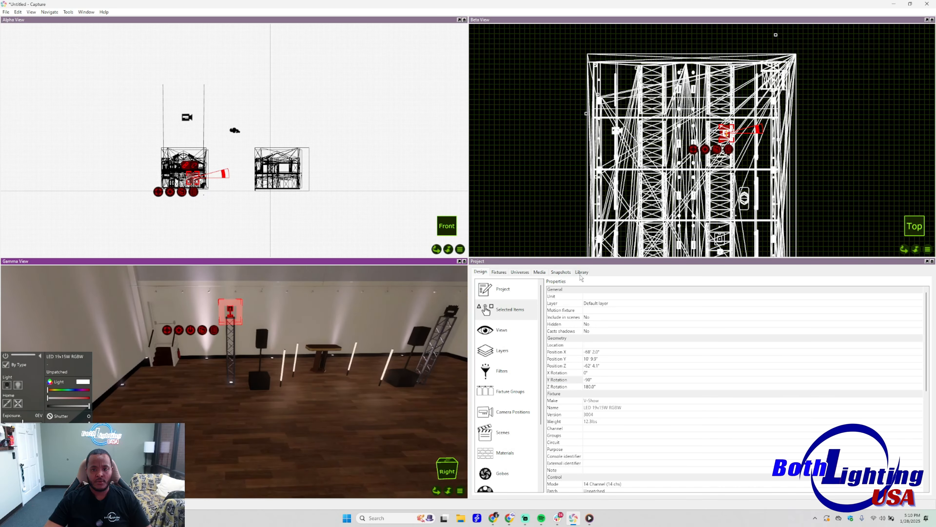
Open the project's fixture list and select several Mini Uplights 4x12W entries one by one to locate them in the venue
left_click(519, 272)
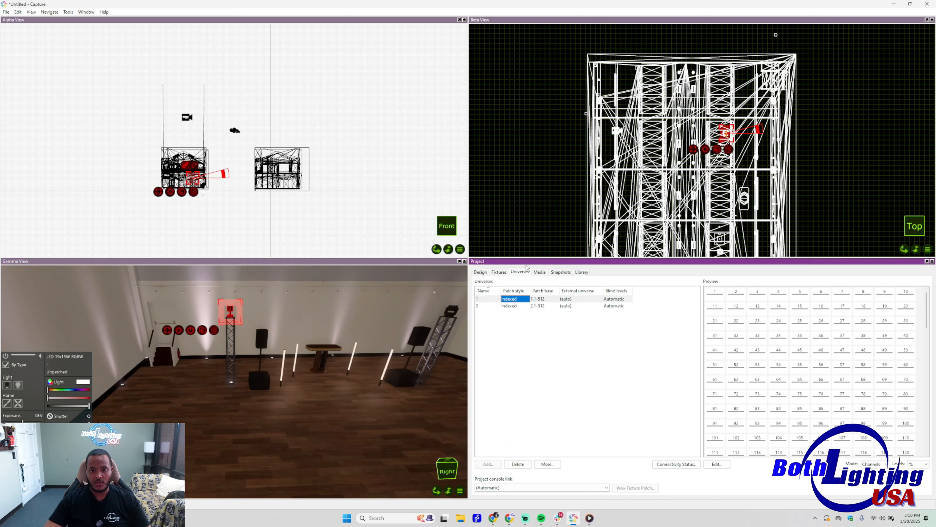
left_click(499, 272)
scroll(643, 340, "down", 2)
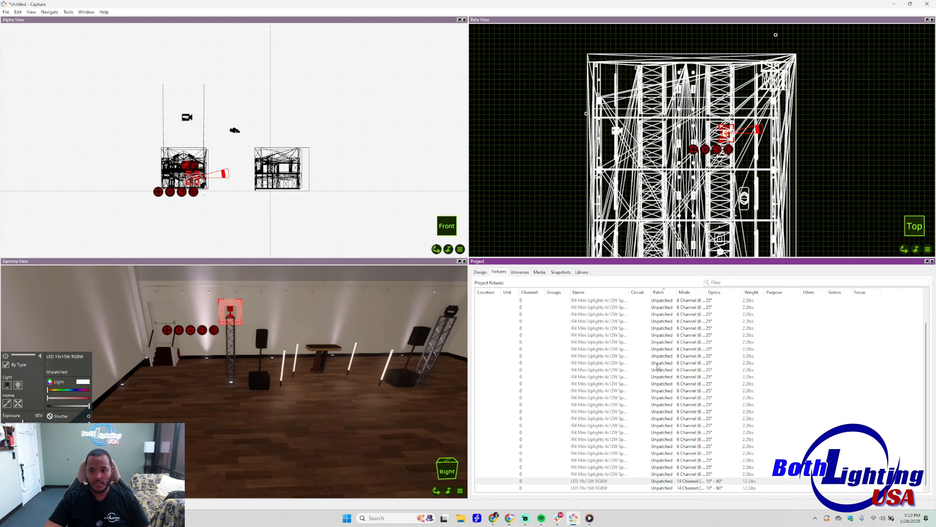
scroll(615, 394, "up", 2)
left_click(596, 329)
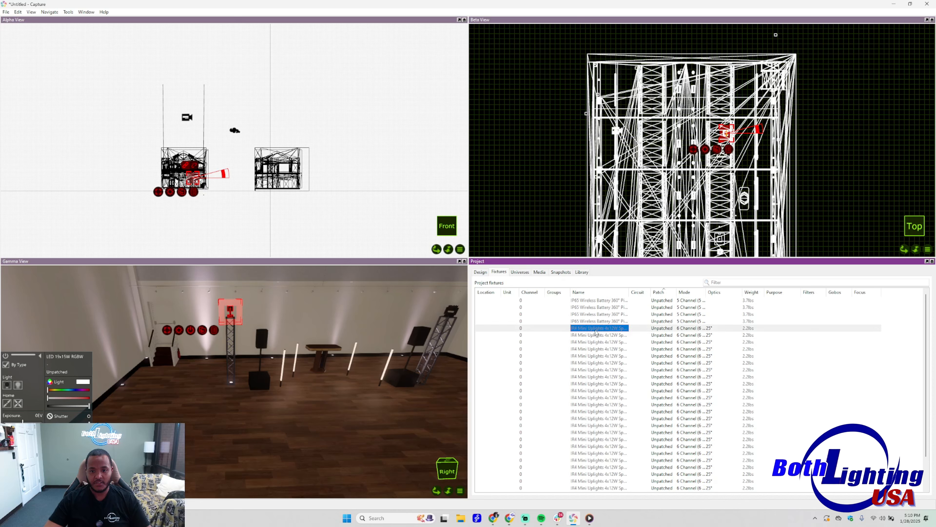
left_click(596, 335)
left_click(597, 342)
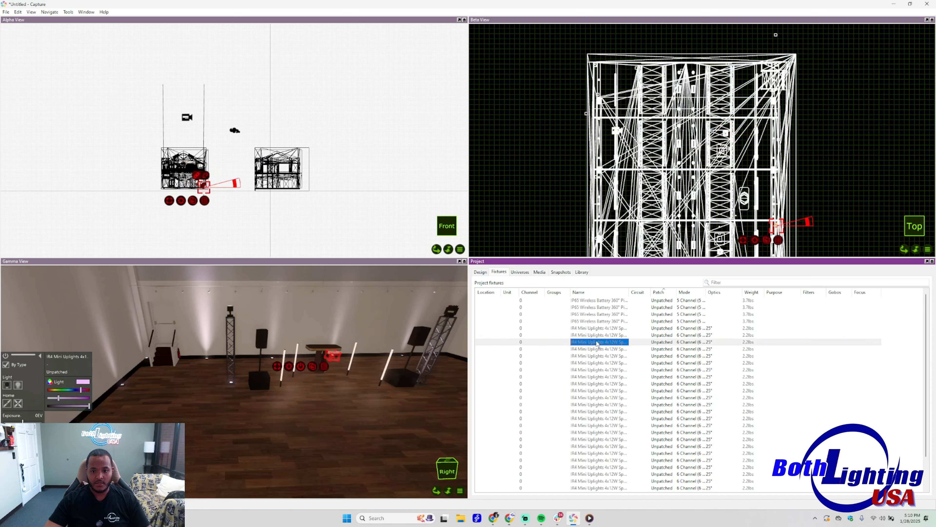
left_click(598, 349)
left_click(595, 356)
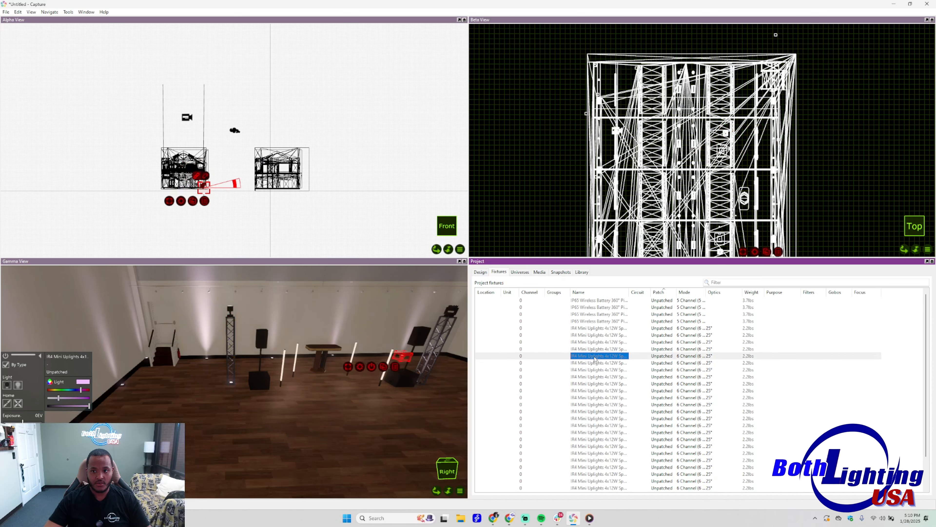
left_click(595, 370)
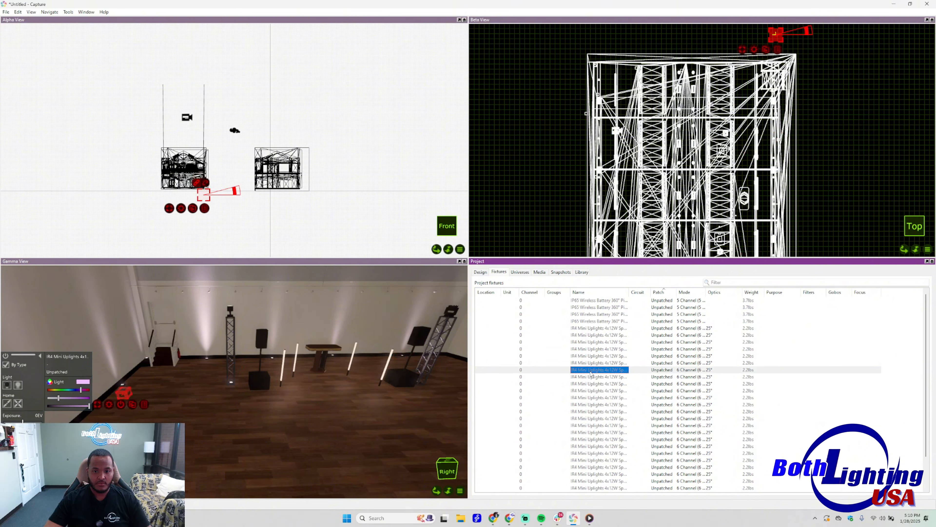
right_click_drag(138, 391, 90, 393)
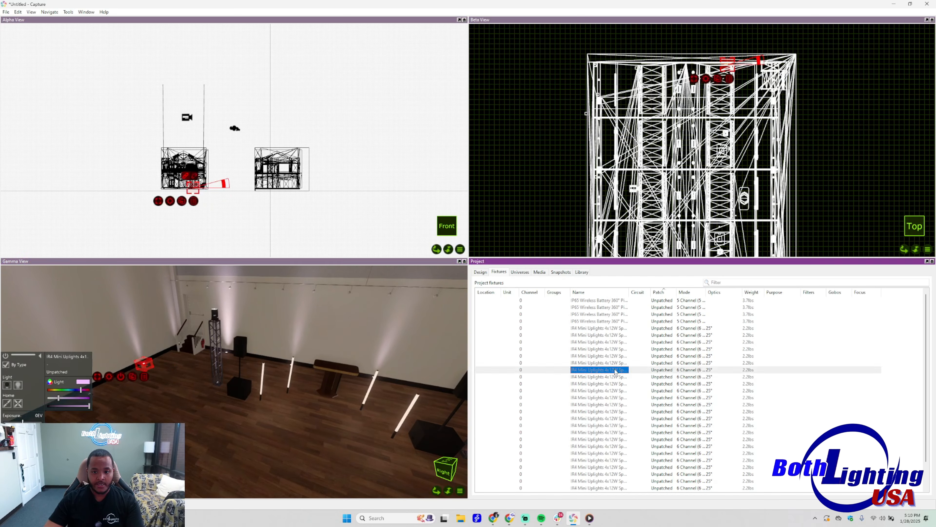
Go through more Mini Uplights 4x12W entries in the fixture list, selecting each to check where it sits in the venue
left_click(613, 376)
left_click(609, 384)
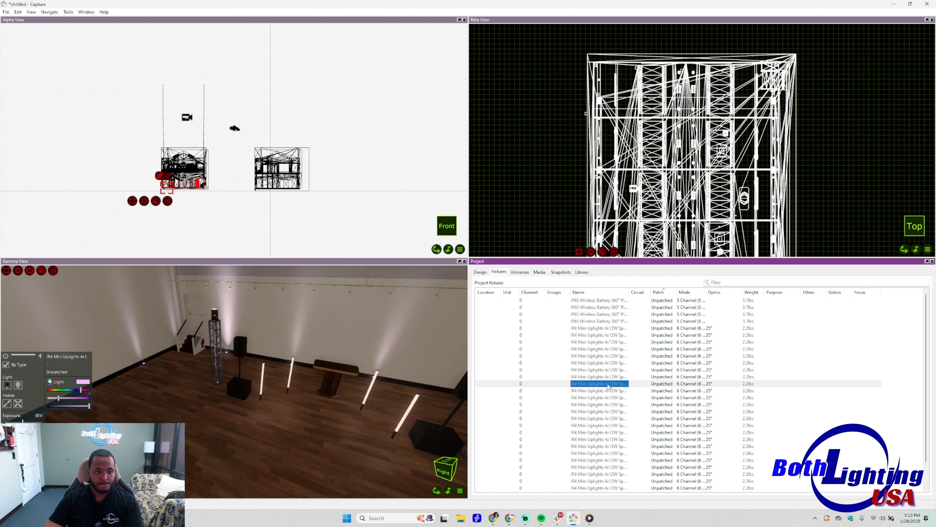
left_click(273, 363)
left_click(604, 384)
middle_click_drag(273, 363, 354, 354)
left_click(599, 390)
left_click(593, 397)
left_click(590, 404)
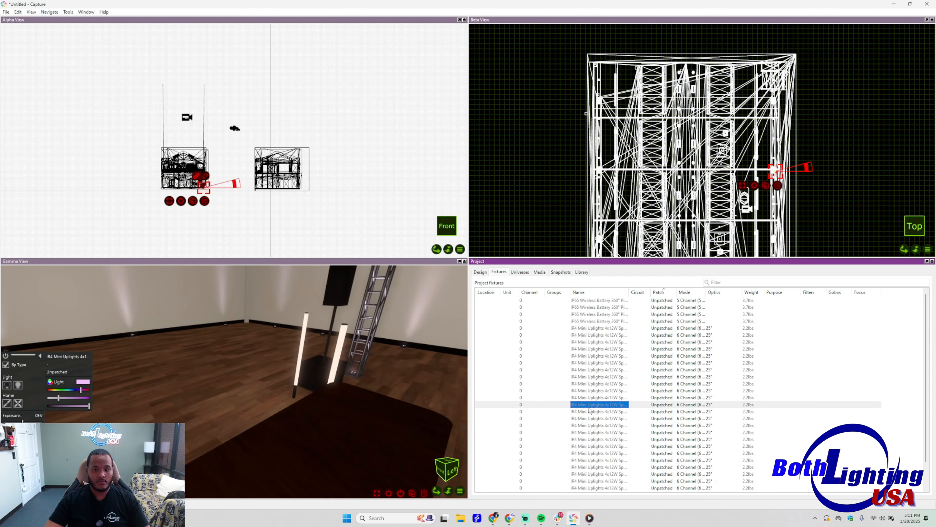
middle_click_drag(295, 369, 332, 346)
left_click(586, 411)
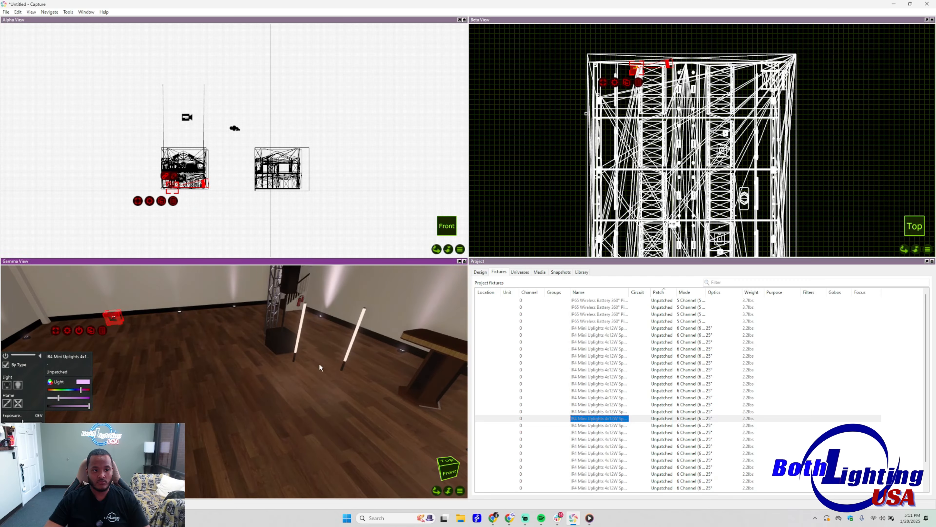
key("Down")
key("Down")
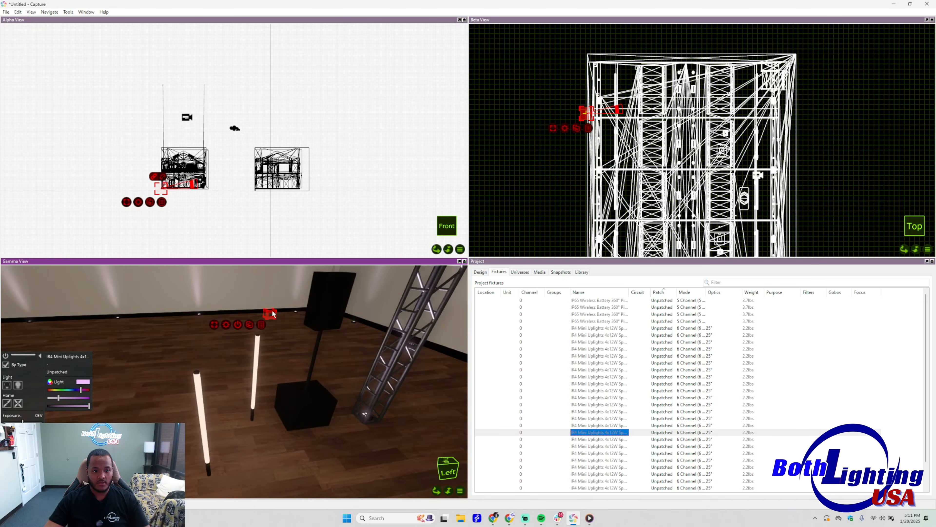
key("Down")
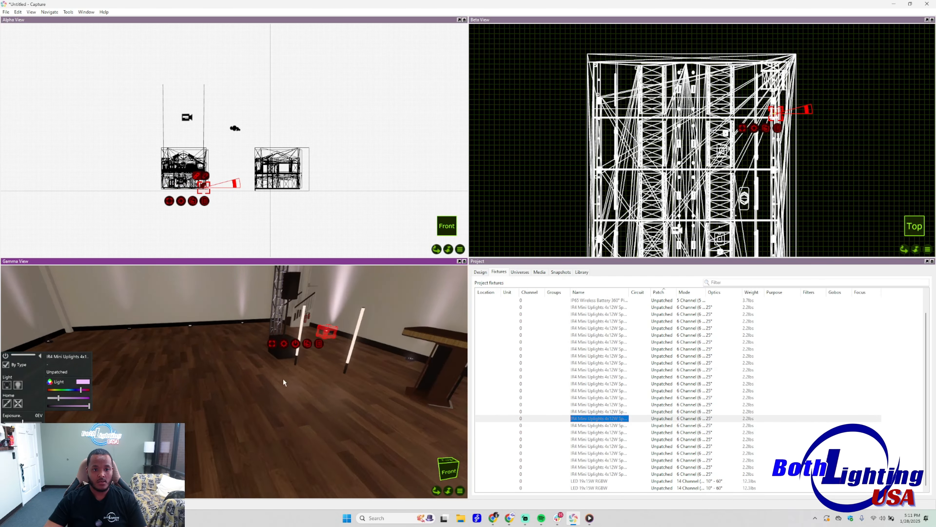
Find and delete the duplicate Mini Uplights 4x12W stacked on the same spot along the wall behind the speaker
left_click(590, 447)
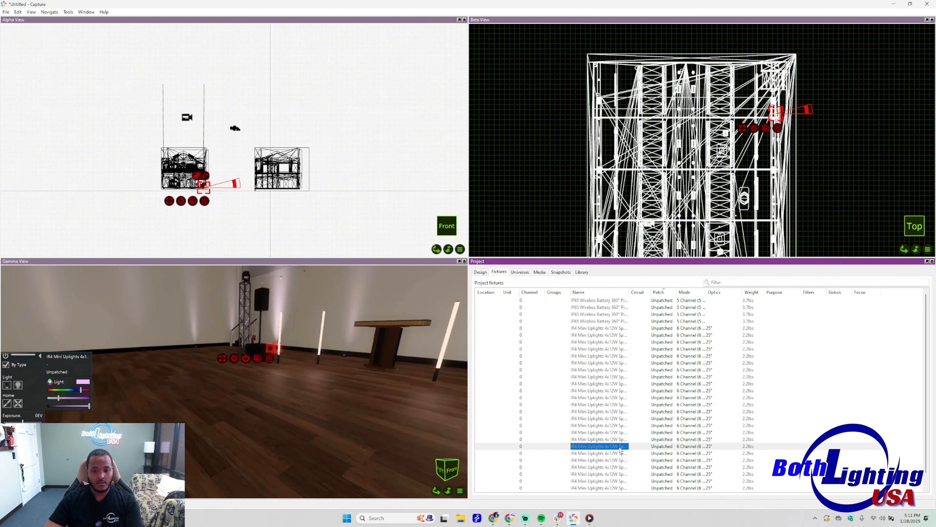
key("Down")
key("Down")
left_click(591, 475)
left_click(272, 349)
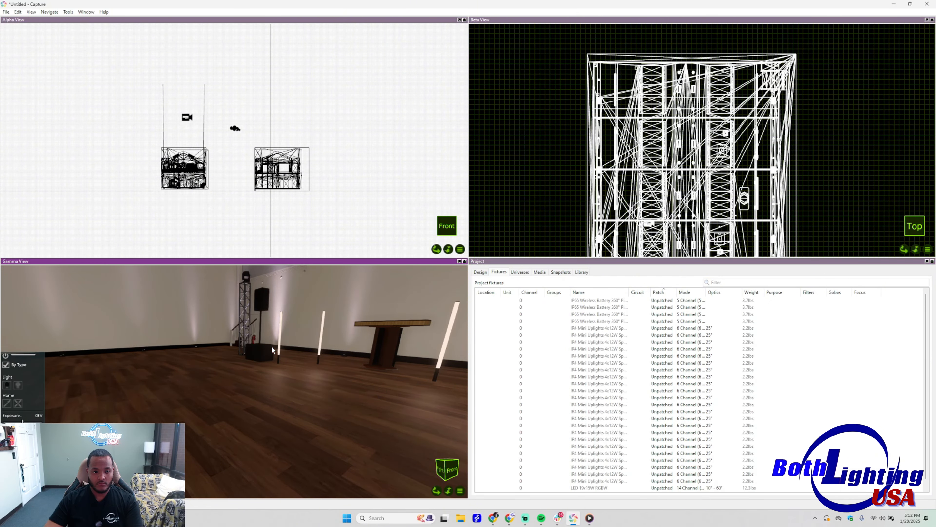
left_click(272, 350)
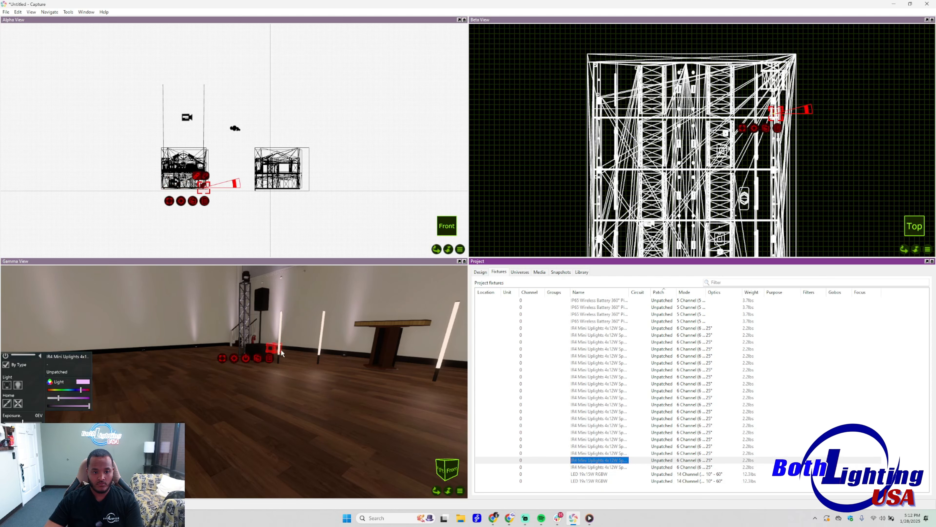
left_click(594, 456)
left_click(594, 456)
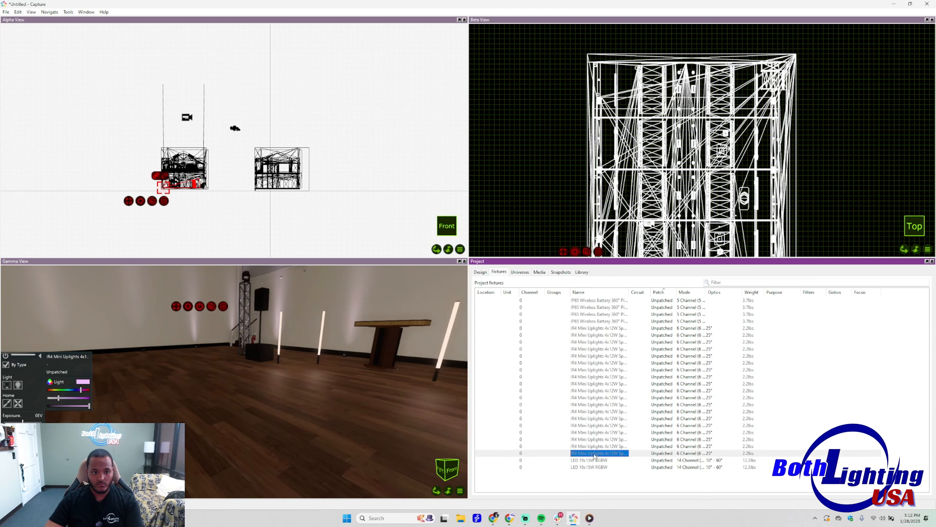
Select and delete one more duplicate Mini Uplights 4x12W entry near the end of the uplights in the fixture list
left_click(600, 445)
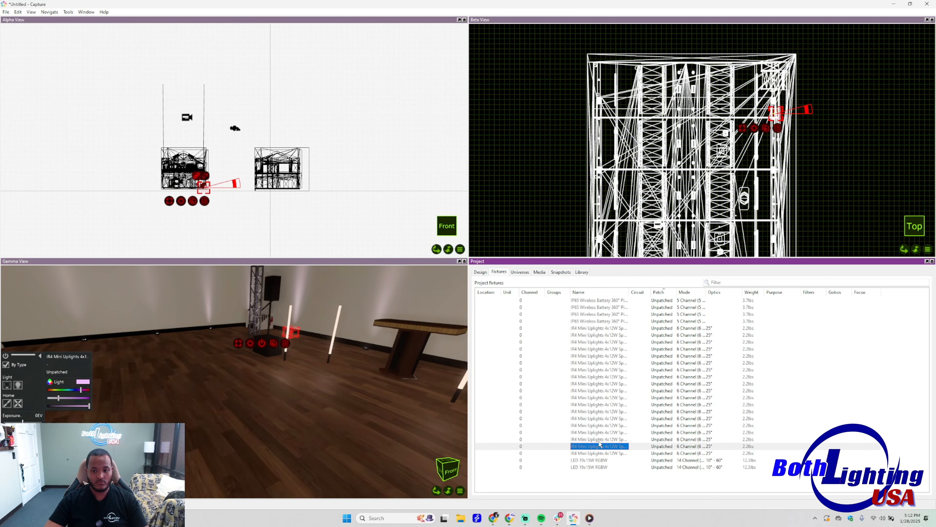
left_click(598, 434)
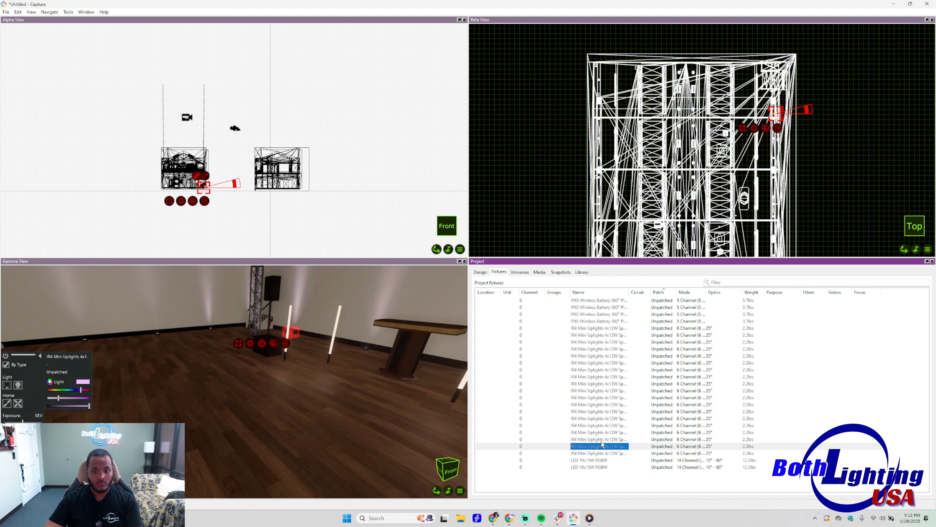
left_click(609, 446)
middle_click_drag(295, 380, 325, 363)
Select individual Mini Uplights along the walls in the 3D view and look over the whole stage layout
left_click(308, 311)
middle_click_drag(258, 313, 313, 332)
left_click(297, 297)
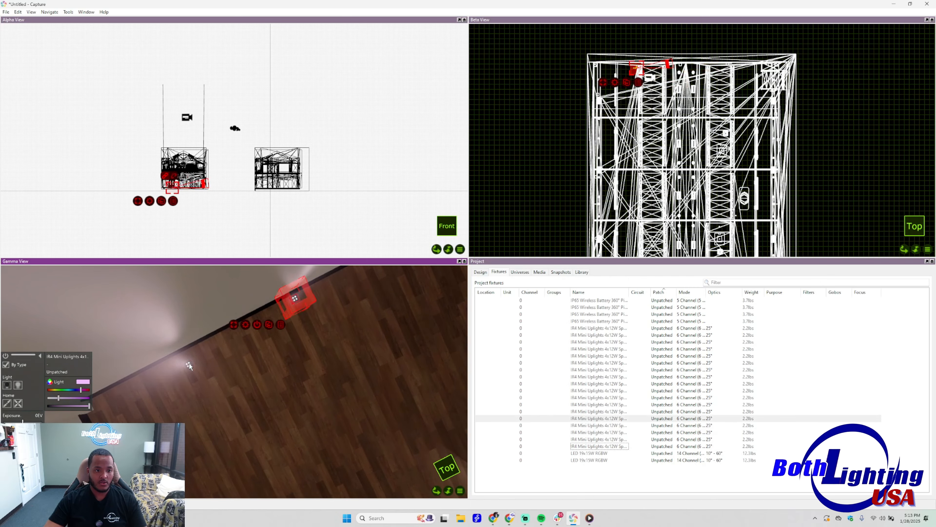
middle_click_drag(258, 350, 254, 309)
left_click(204, 383)
middle_click_drag(221, 387, 166, 336)
mouse_move(277, 409)
middle_mouse_down()
mouse_move(229, 354)
mouse_move(295, 408)
middle_mouse_up()
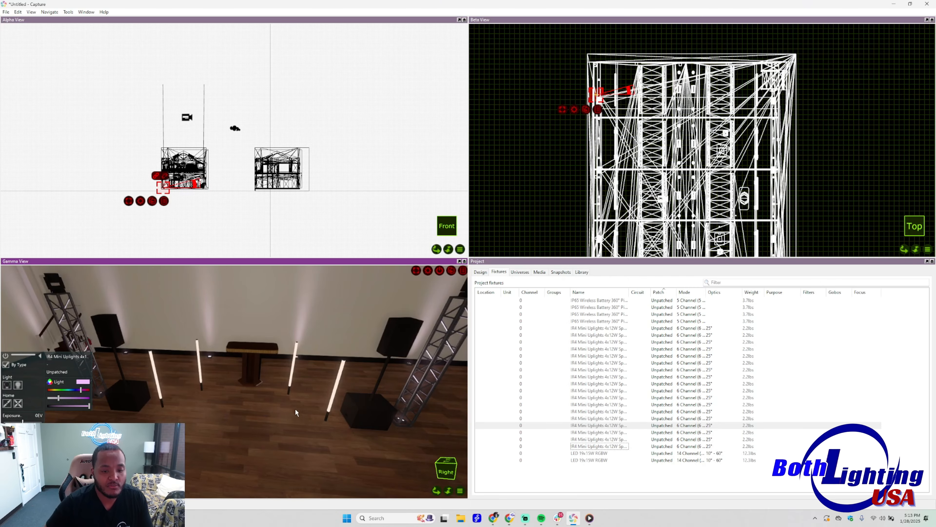
middle_click_drag(227, 423, 298, 388)
scroll(244, 402, "down", 2)
scroll(245, 402, "down", 3)
scroll(245, 402, "up", 2)
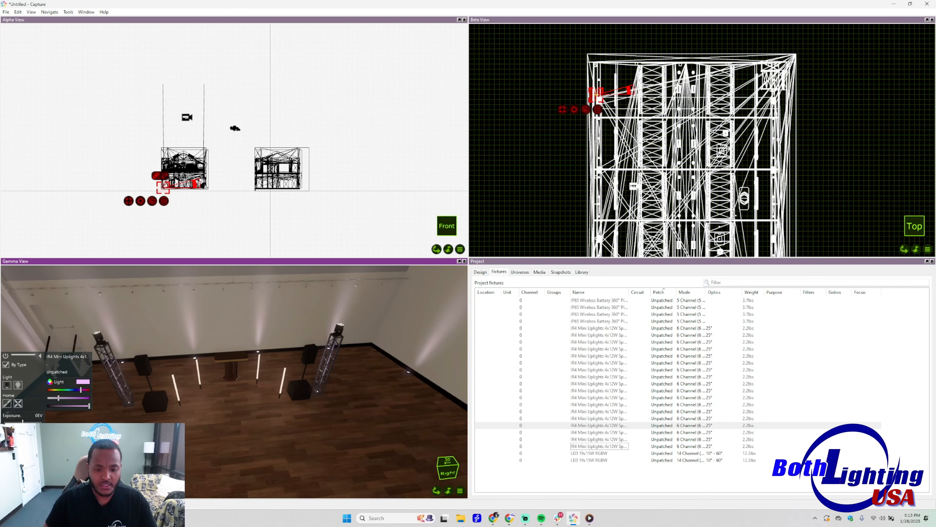
Switch to SoundSwitch and check the Art-Net and localhost Art-Net node options in the hardware preferences
left_click(477, 518)
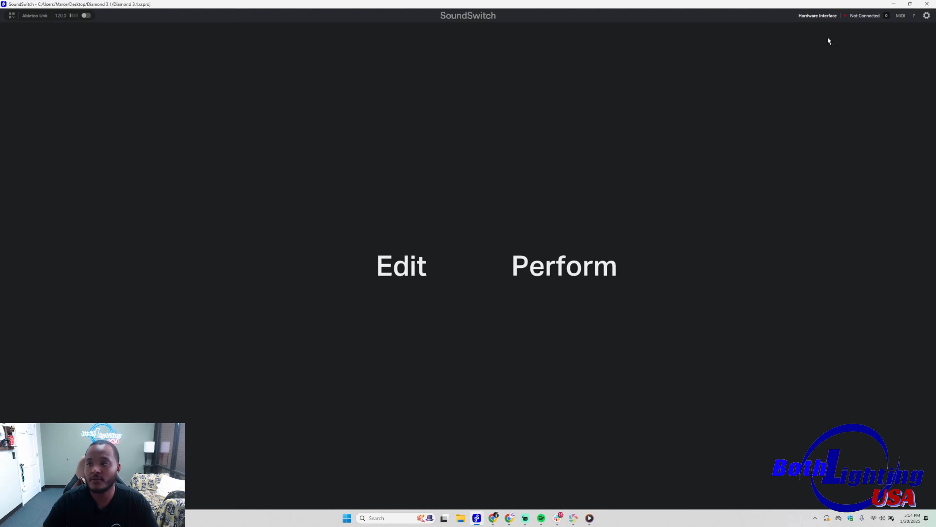
left_click(927, 16)
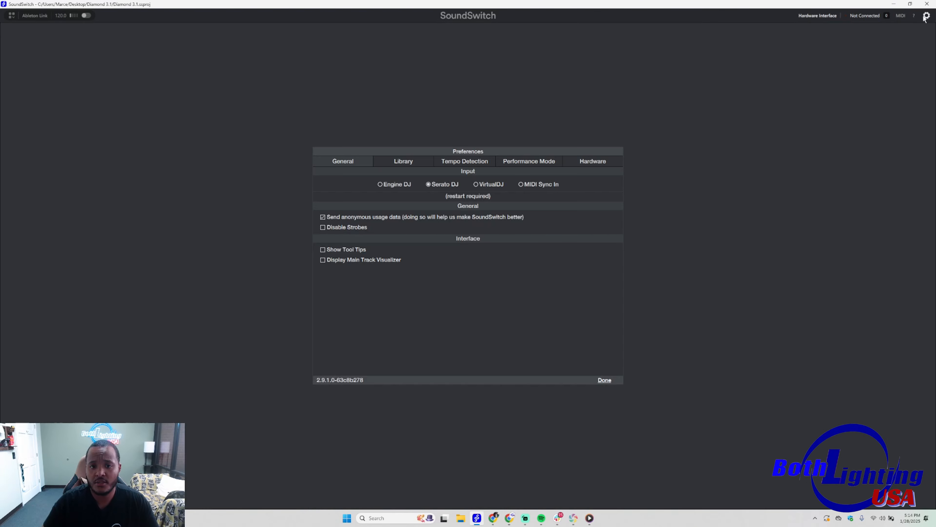
left_click(581, 163)
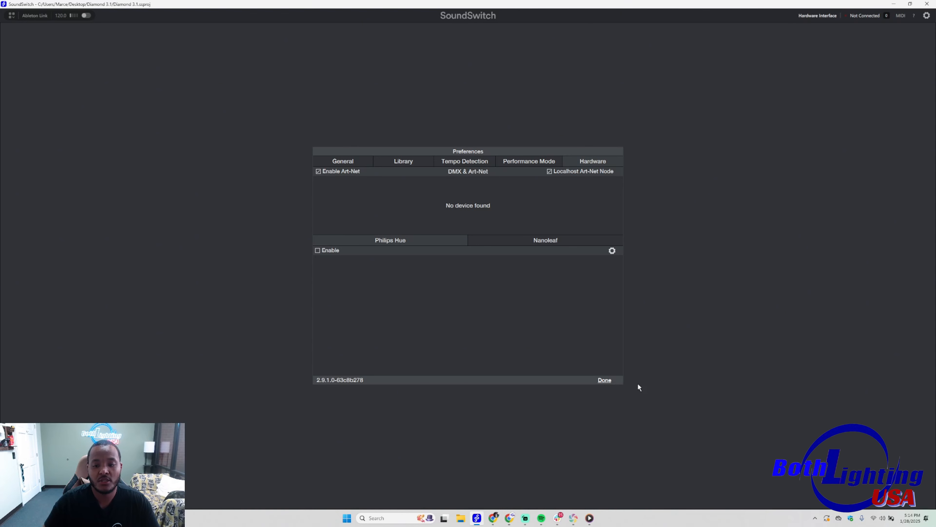
left_click(604, 380)
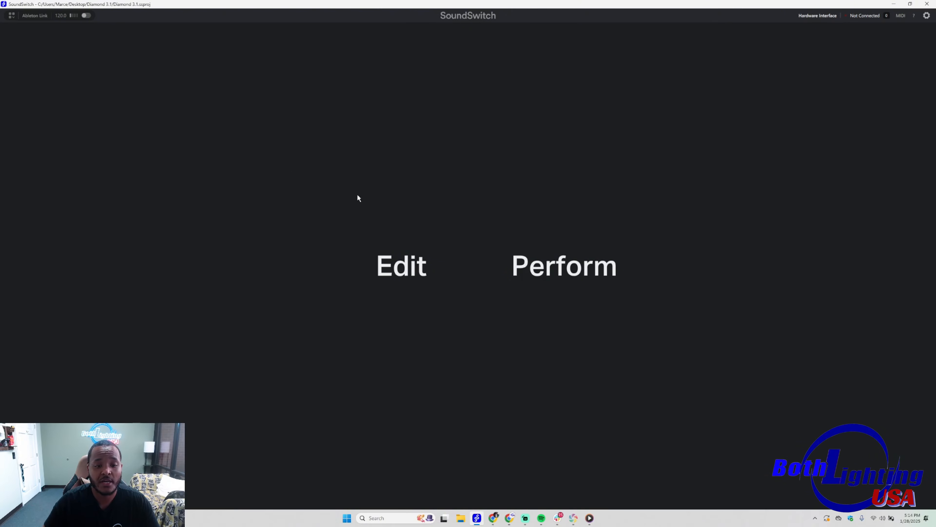
Open SoundSwitch's edit mode, review the DMX patch of 360 Tubes 1 to 4, and move its window to the other display
left_click(401, 263)
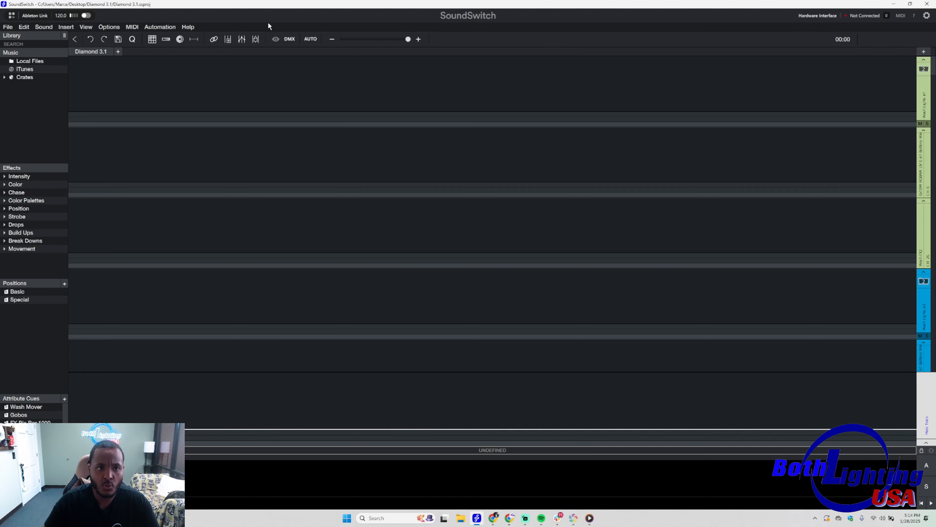
left_click(289, 39)
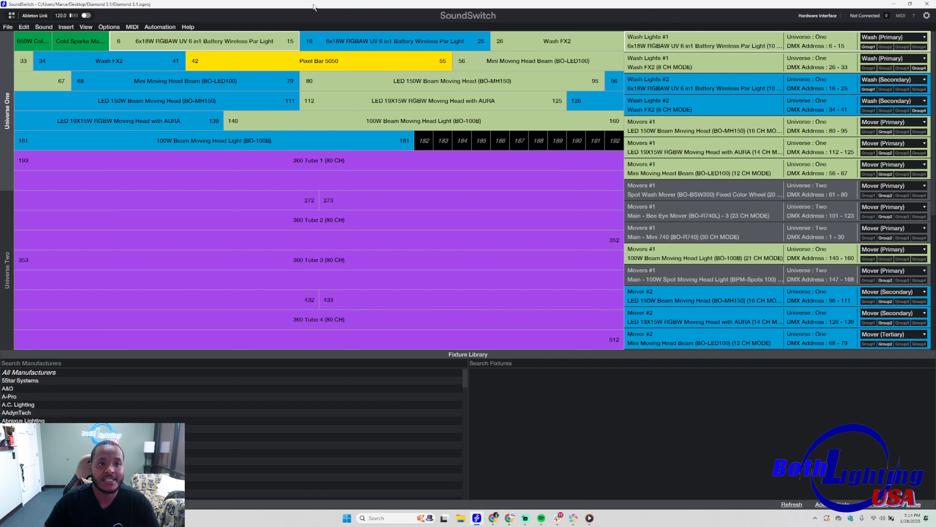
left_click(298, 161)
left_click(352, 201)
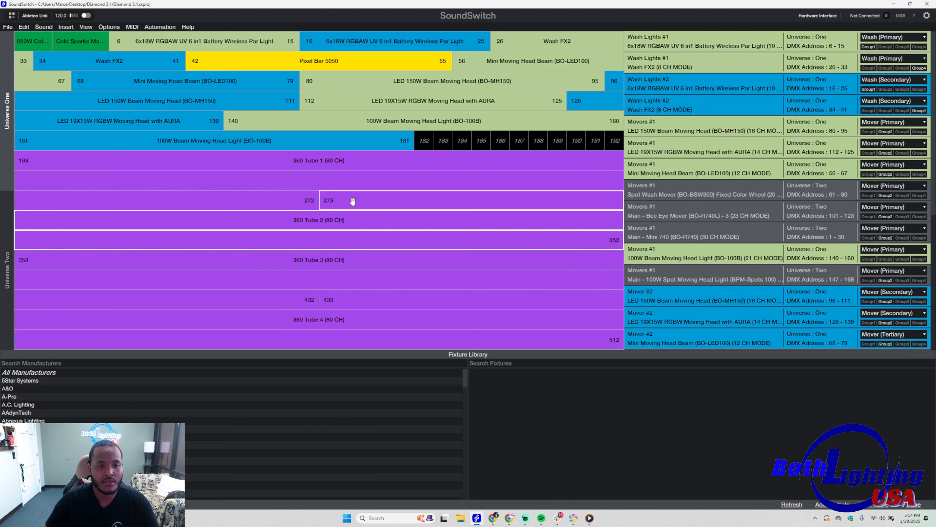
left_click(340, 266)
left_click(341, 301)
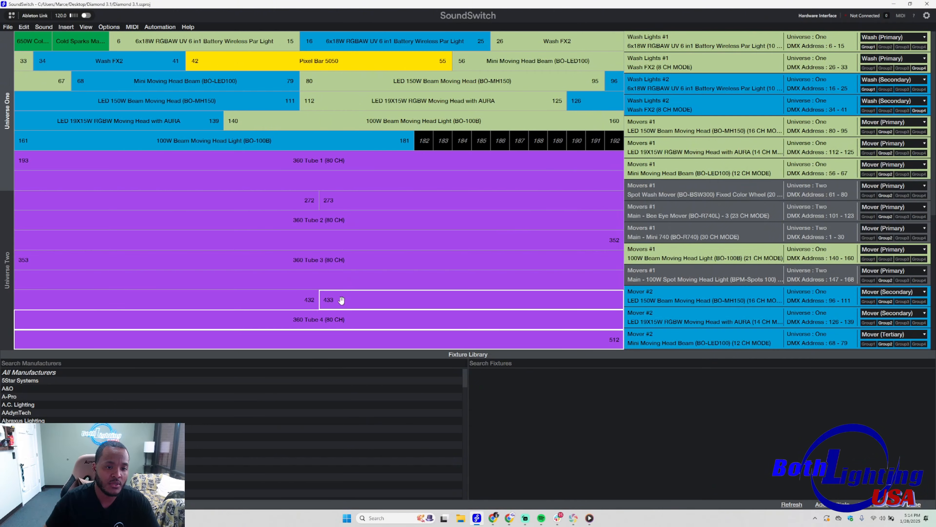
left_click_drag(344, 6, 935, 136)
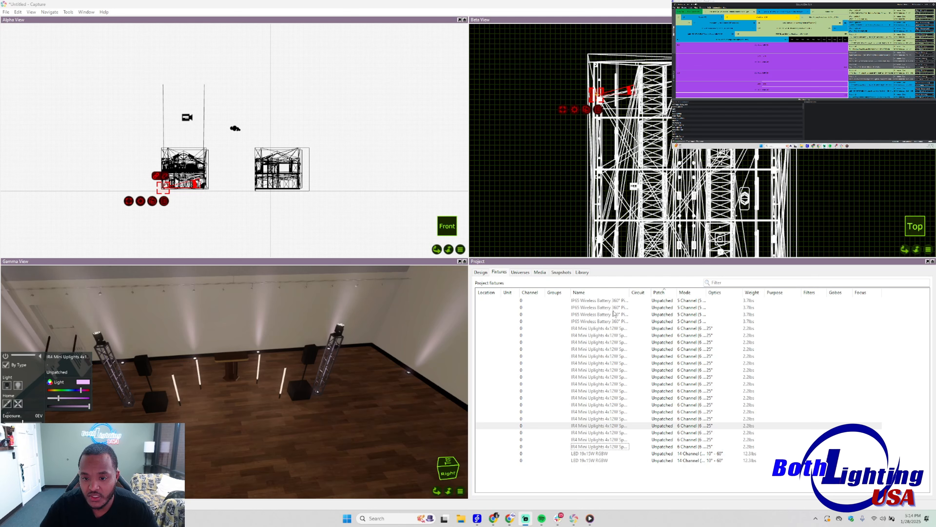
In Capture, set the first IP65 Wireless Battery 360° tube in the fixture list to the 80 Channel mode
left_click(668, 301)
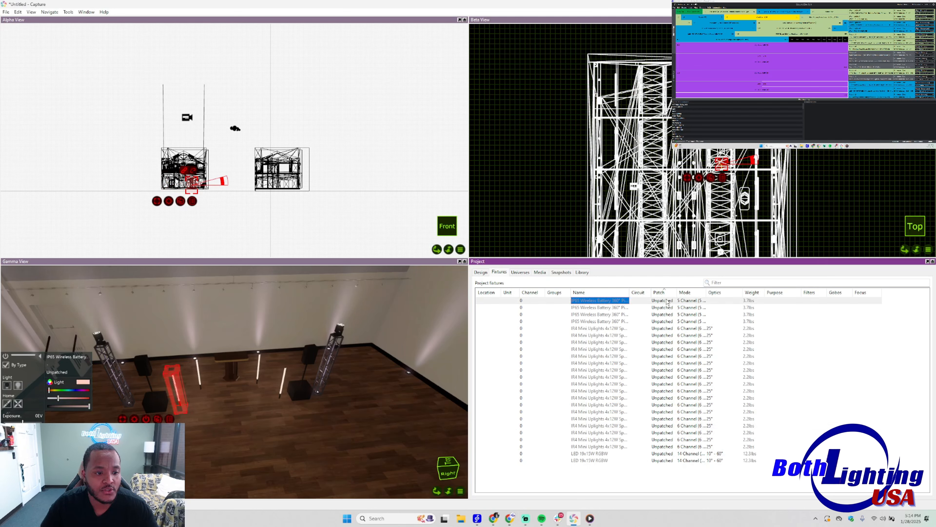
left_click(687, 301)
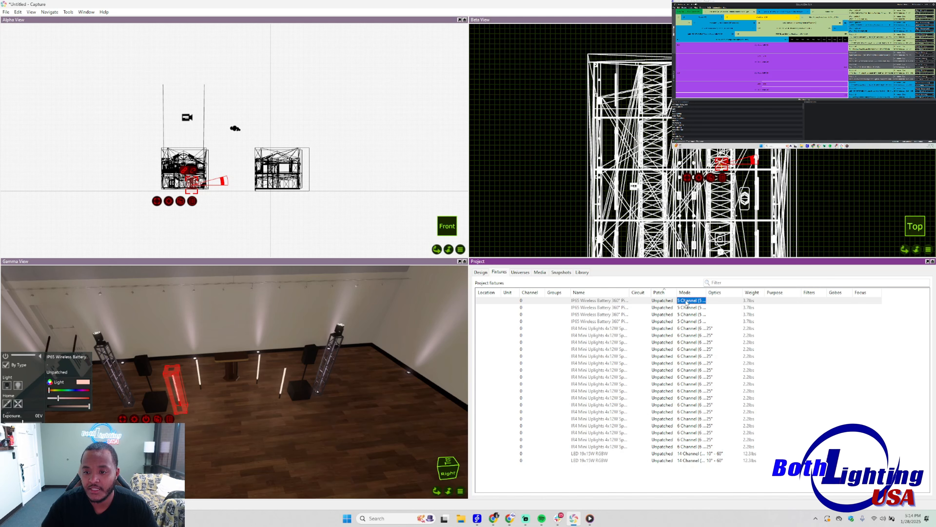
left_click(687, 301)
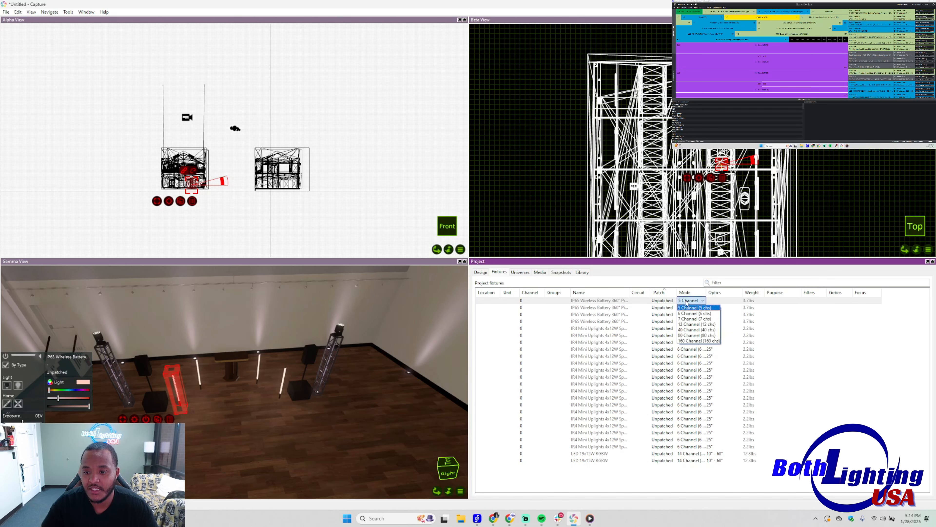
left_click(697, 335)
Patch the first IP65 Wireless Battery 360° tube to DMX address 193 and test its colour response from SoundSwitch
left_click(667, 301)
left_click(668, 301)
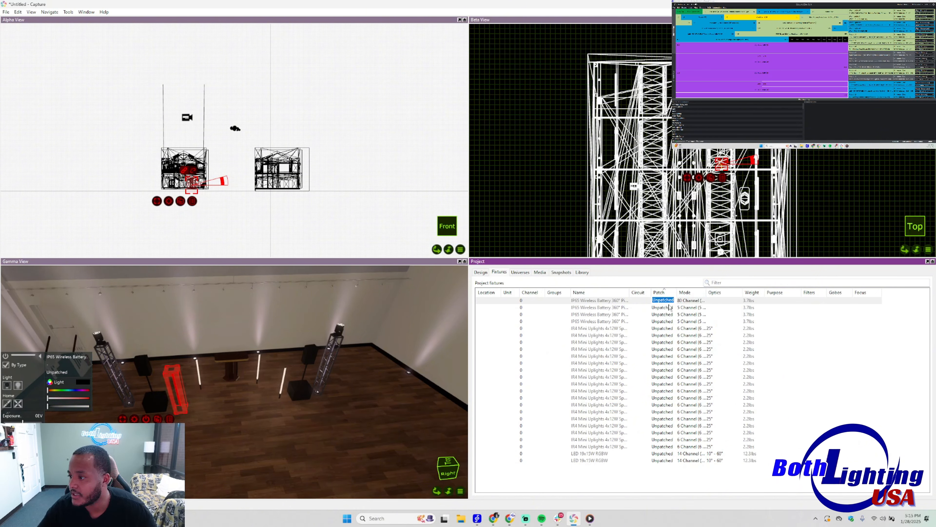
type("193")
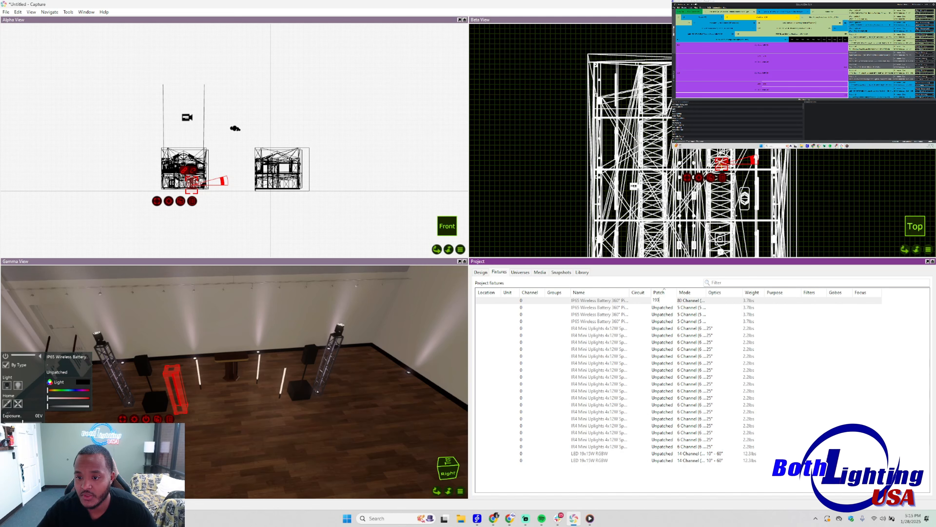
key("Return")
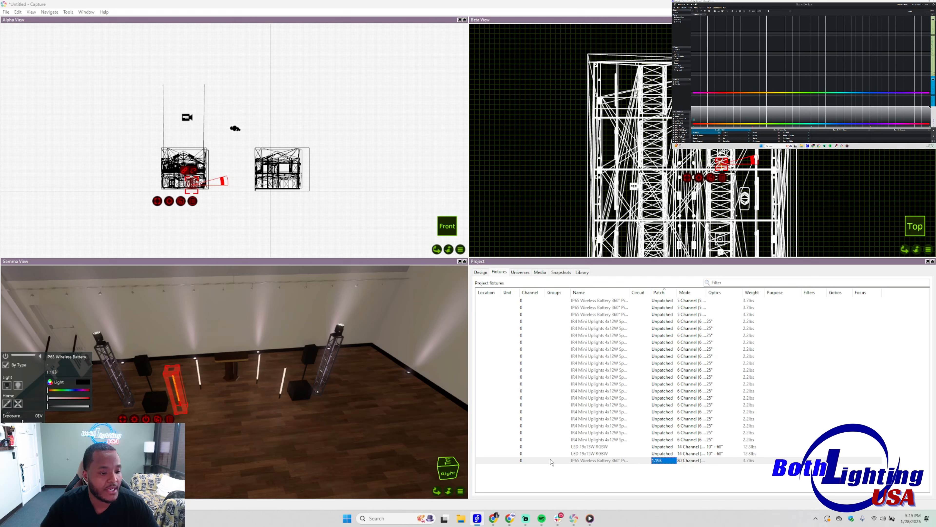
left_click(194, 411)
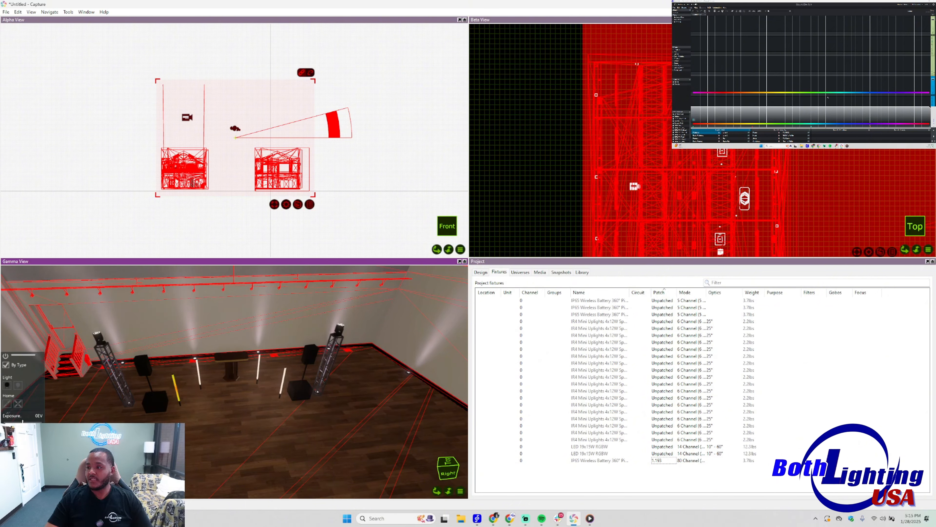
left_click(807, 86)
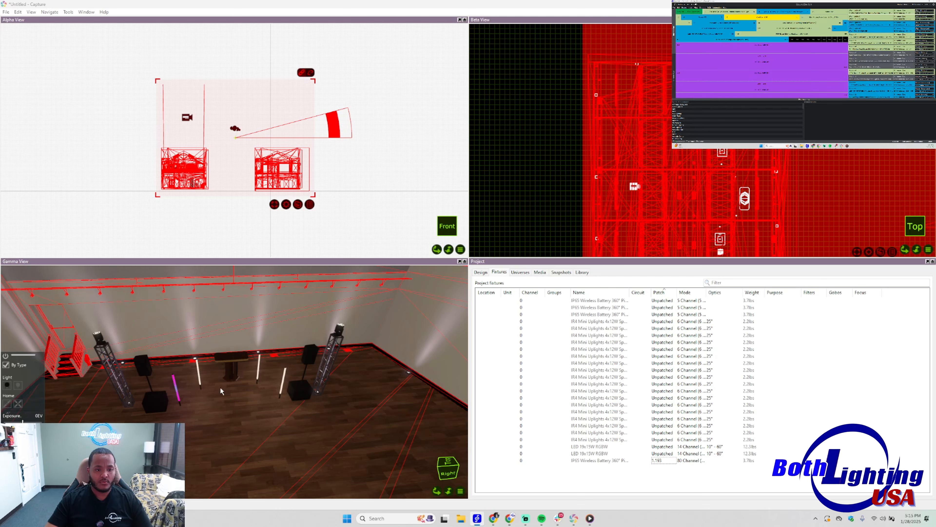
Patch the second IP65 Wireless Battery 360° tube, beside the table, to DMX address 273 and set it to 80 Channel mode
left_click(200, 381)
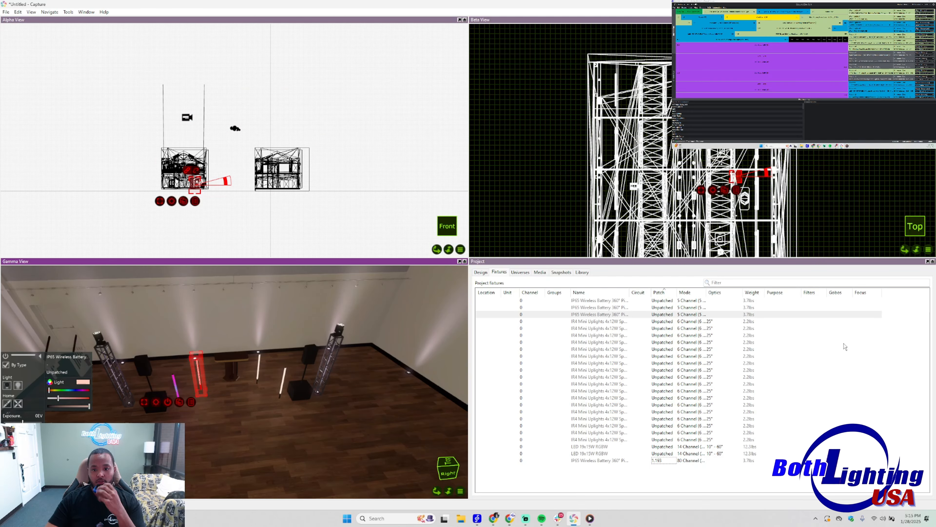
left_click_drag(664, 454, 664, 314)
left_click(665, 315)
type("273")
key("Return")
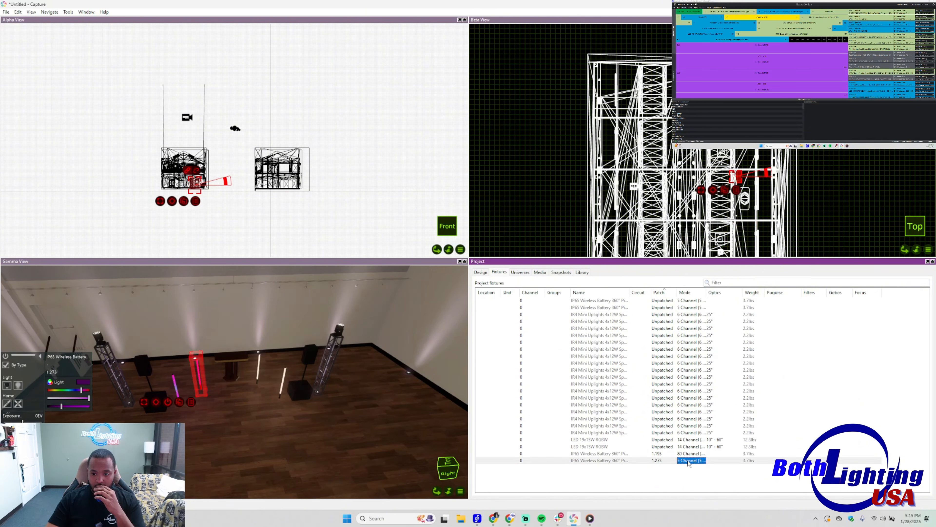
double_click(666, 309)
Select the third IP65 Wireless Battery 360° tube, on the table's other side, and set its mode to 80 Channel
left_click(664, 302)
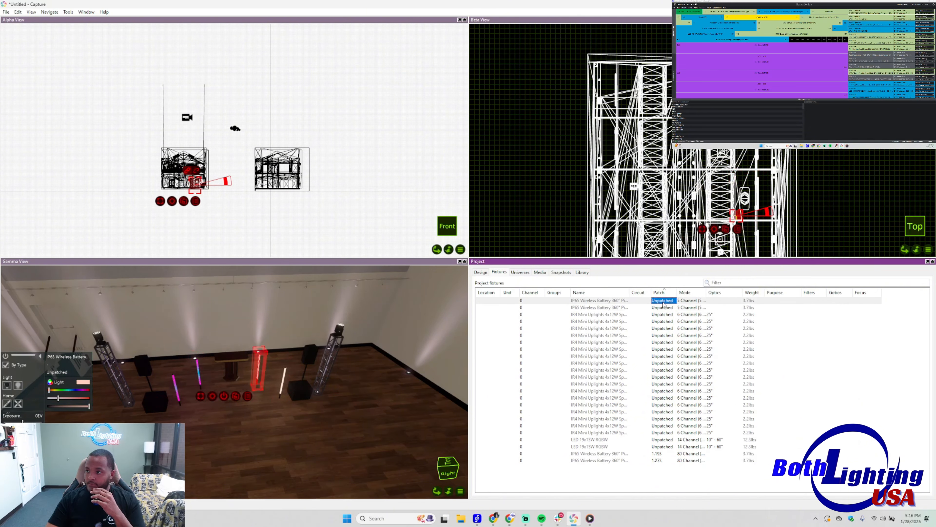
double_click(663, 303)
left_click(684, 301)
left_click(683, 322)
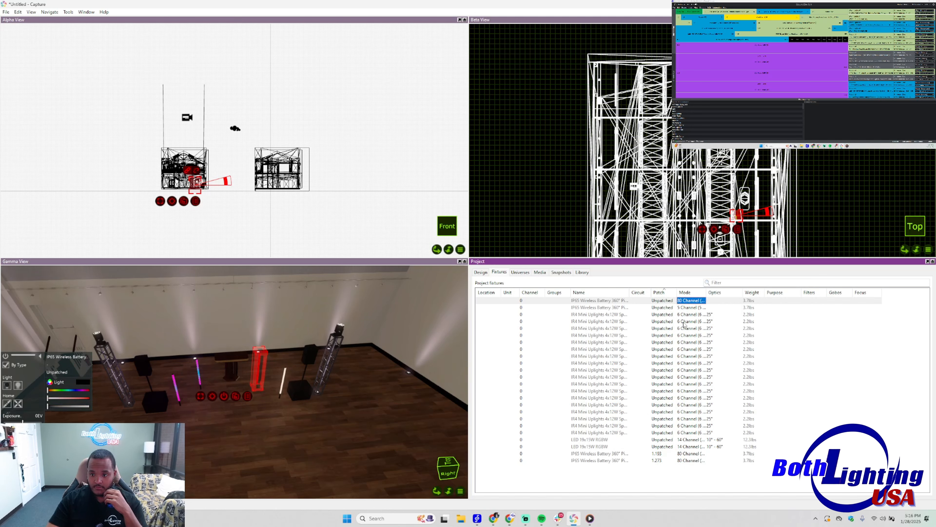
Patch the third IP65 Wireless Battery 360° tube to DMX address 353
left_click(663, 301)
type("353")
key("Return")
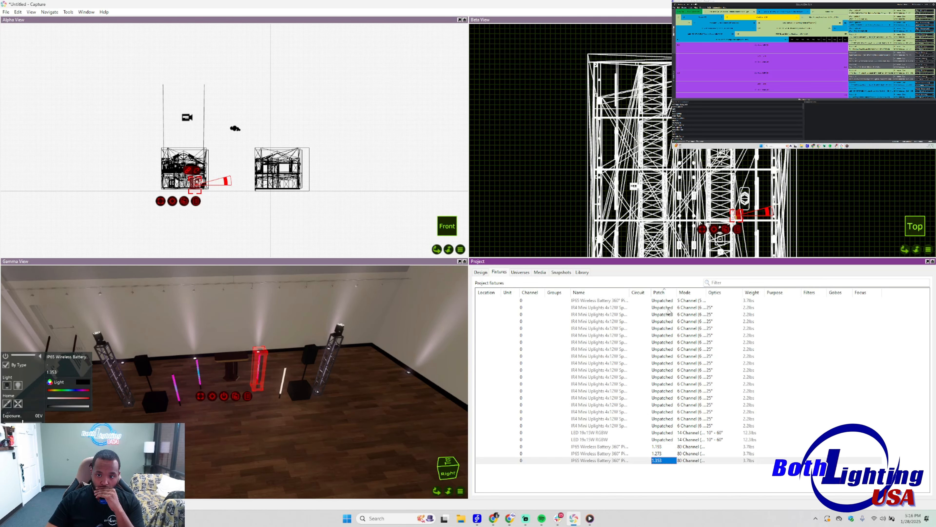
Set the fourth IP65 Wireless Battery 360° tube to 80 Channel mode and patch it to DMX address 433
left_click(693, 300)
left_click(697, 334)
left_click(663, 301)
type("433")
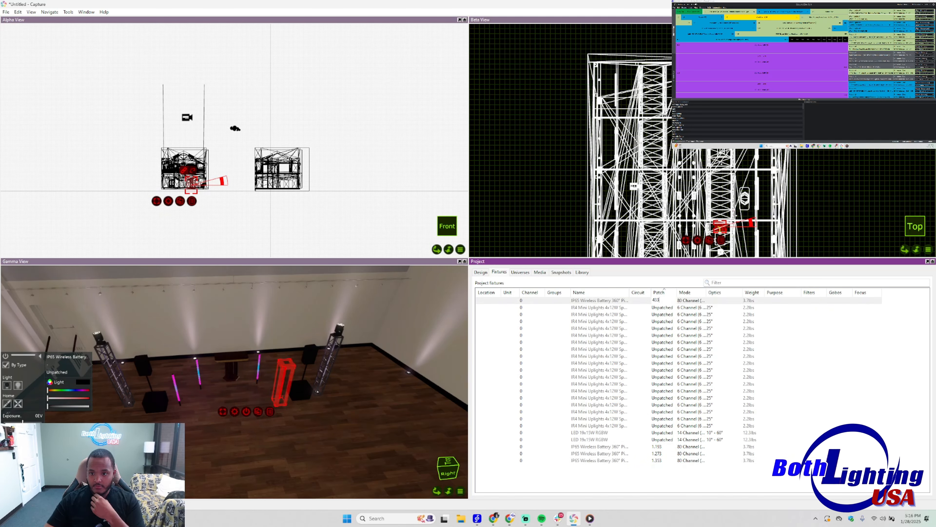
key("Return")
left_click(664, 301)
left_click(614, 300)
left_click(582, 309, "ctrl")
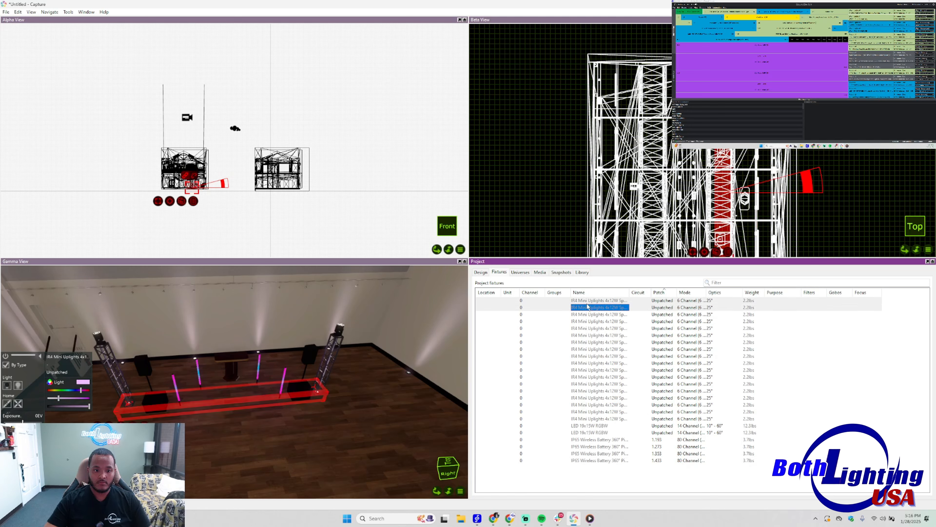
left_click(588, 307, "ctrl")
left_click(589, 316, "ctrl")
left_click(608, 301)
left_click(595, 419, "shift")
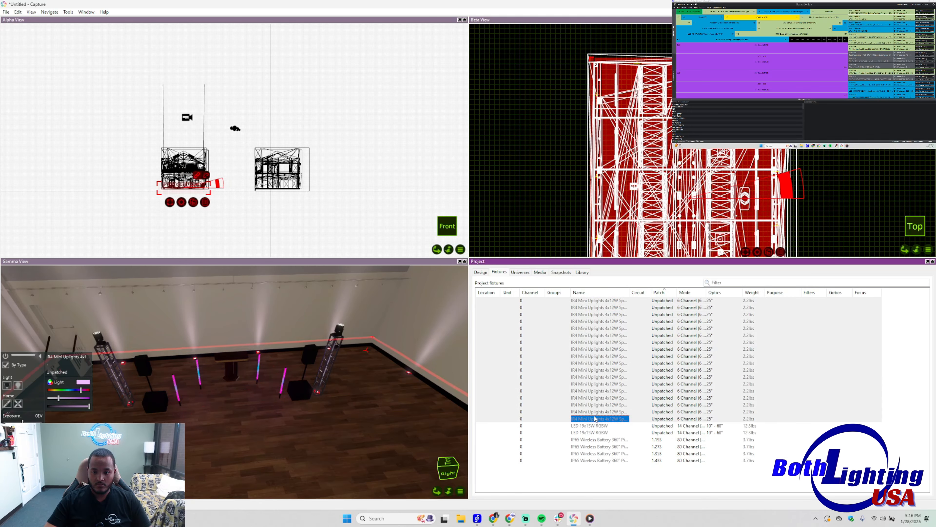
left_click(607, 302)
left_click(610, 418)
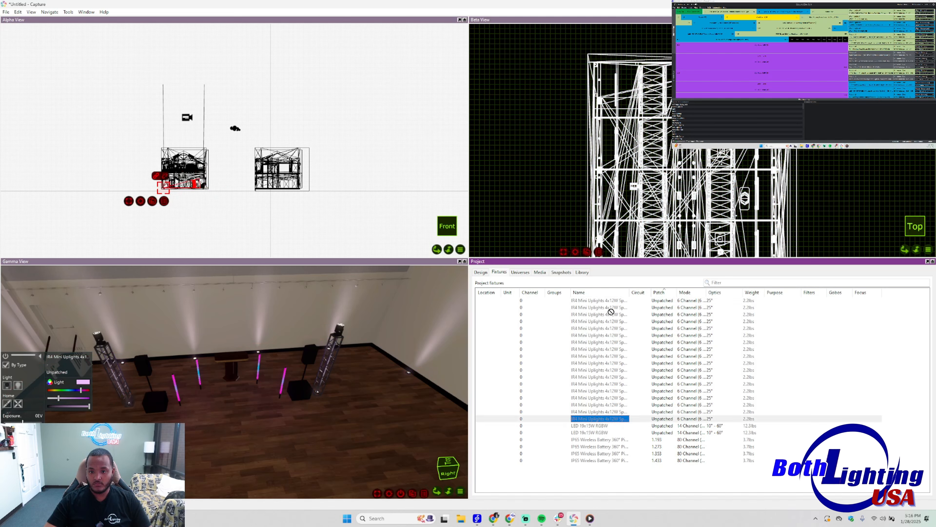
Set every IR4 Mini Uplight in the fixture list to the 10 Channel mode, one after another
left_click(687, 420)
left_click(695, 432)
left_click(693, 412)
left_click(694, 425)
left_click(693, 405)
left_click(694, 418)
left_click(693, 398)
left_click(694, 411)
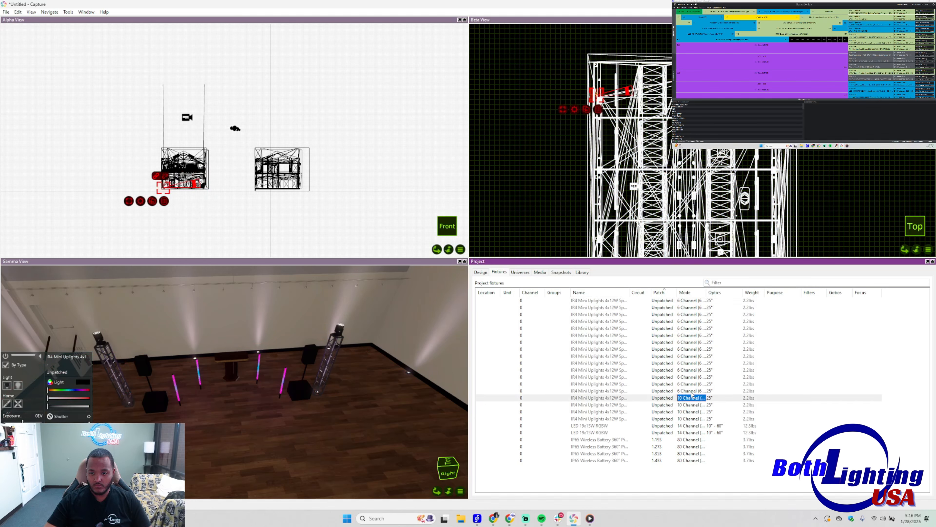
left_click(693, 390)
left_click(693, 384)
left_click(693, 396)
left_click(693, 377)
left_click(694, 390)
left_click(693, 370)
left_click(694, 382)
left_click(694, 363)
left_click(694, 376)
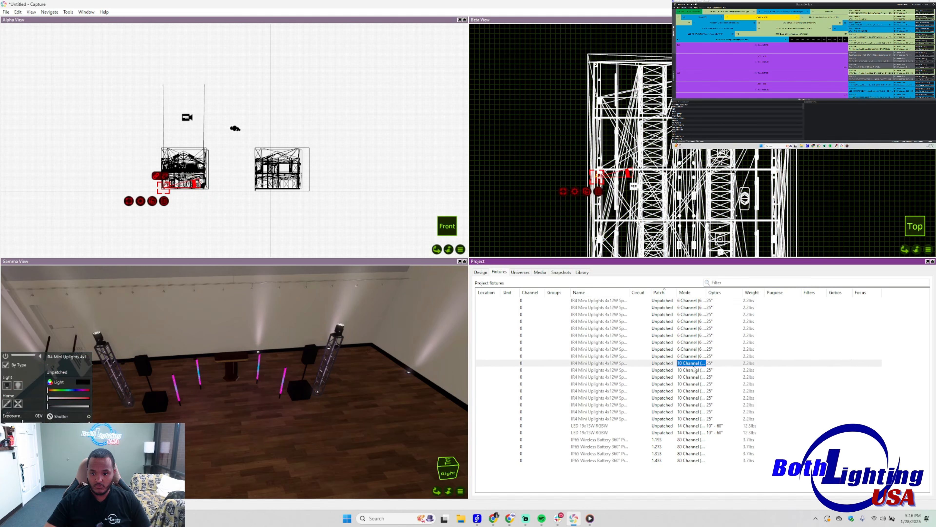
left_click(693, 349)
left_click(693, 361)
left_click(693, 342)
left_click(694, 354)
left_click(693, 335)
left_click(694, 346)
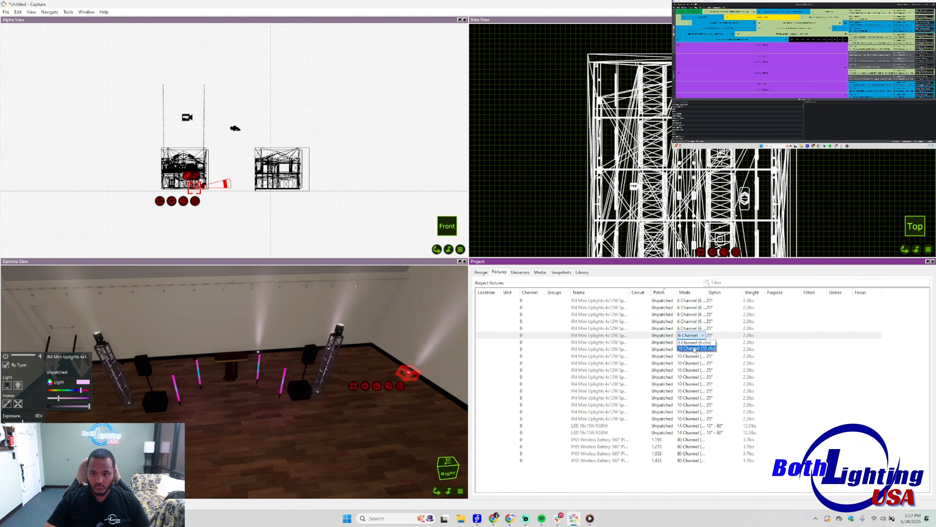
left_click(693, 328)
left_click(694, 340)
left_click(692, 321)
left_click(694, 333)
left_click(693, 314)
left_click(693, 326)
left_click(693, 307)
left_click(694, 319)
left_click(692, 300)
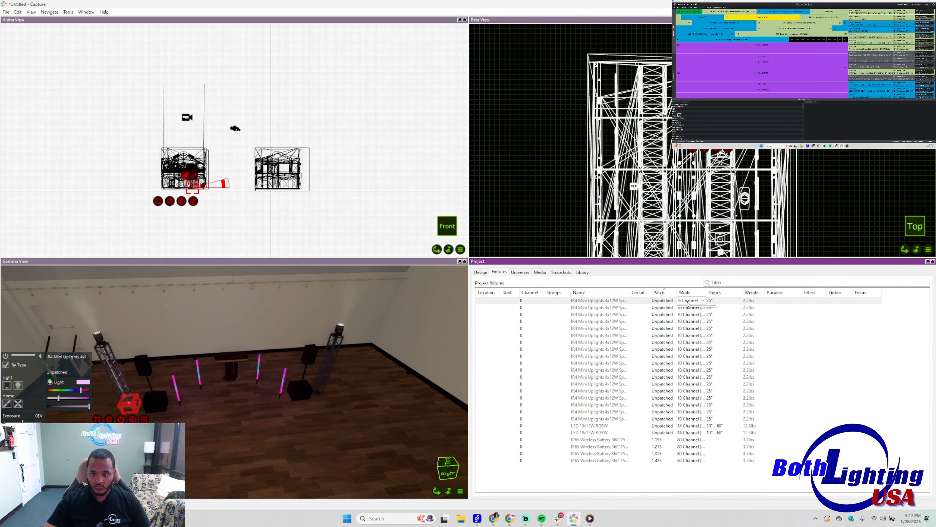
left_click(694, 312)
Patch the two IR4 Mini Uplights at the bases of the left and right truss towers to DMX address 6
key("Tab")
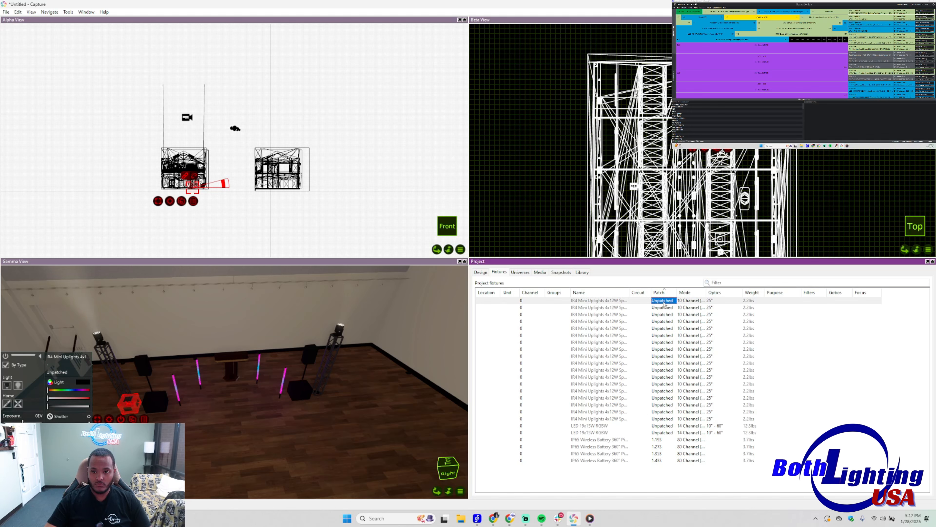
type("6")
key("Return")
left_click(608, 302)
left_click(663, 302)
type("6")
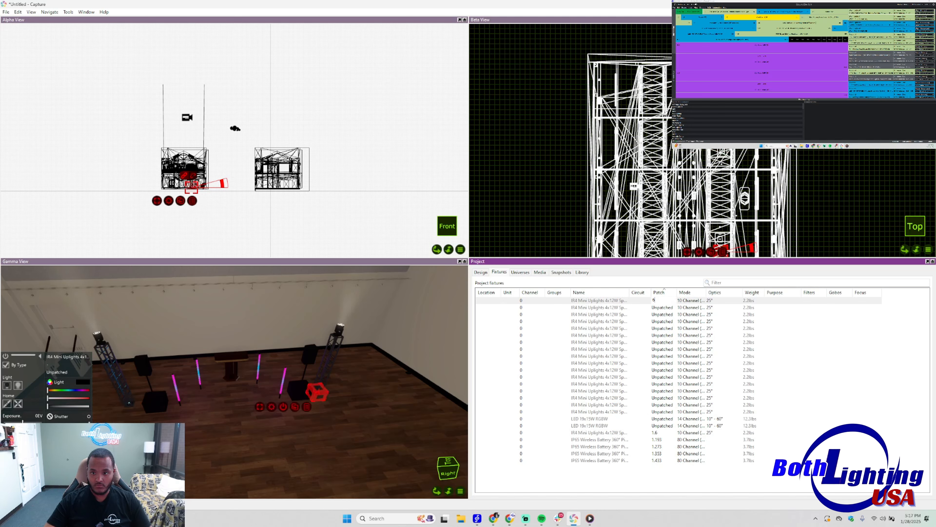
key("Return")
Patch the uplight behind the table's right side and the one behind the left speaker to DMX address 16
left_click(656, 302)
type("16")
key("Return")
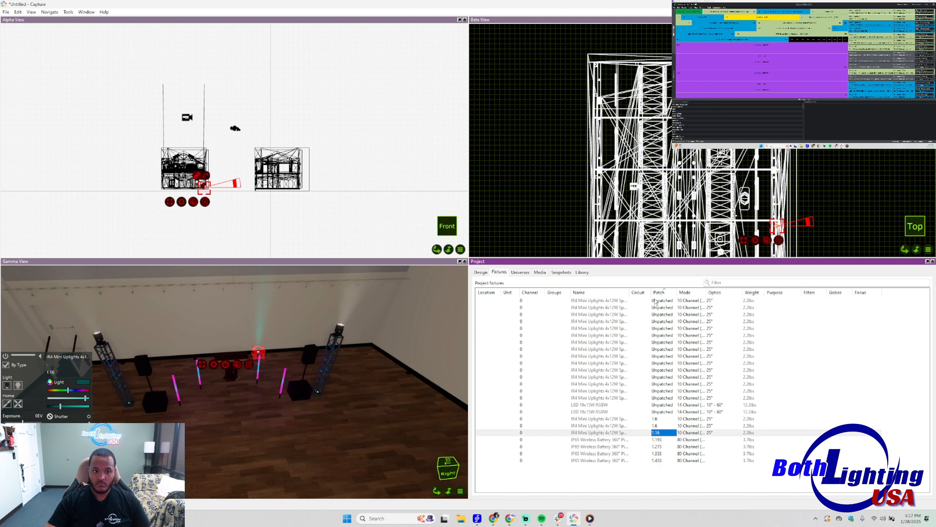
left_click(655, 301)
type("16")
key("Return")
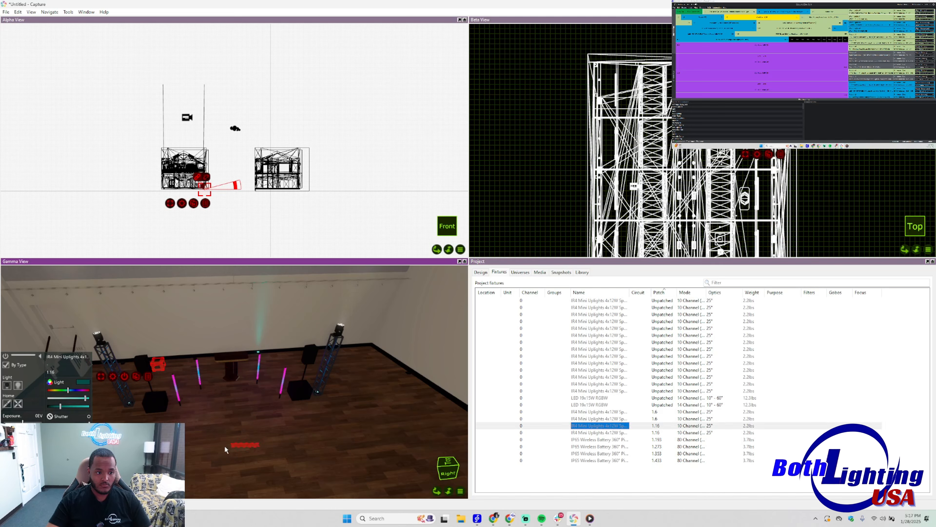
Switch to SoundSwitch, open the static looks and trigger a green look to test the patched fixtures
right_click_drag(174, 334, 510, 392)
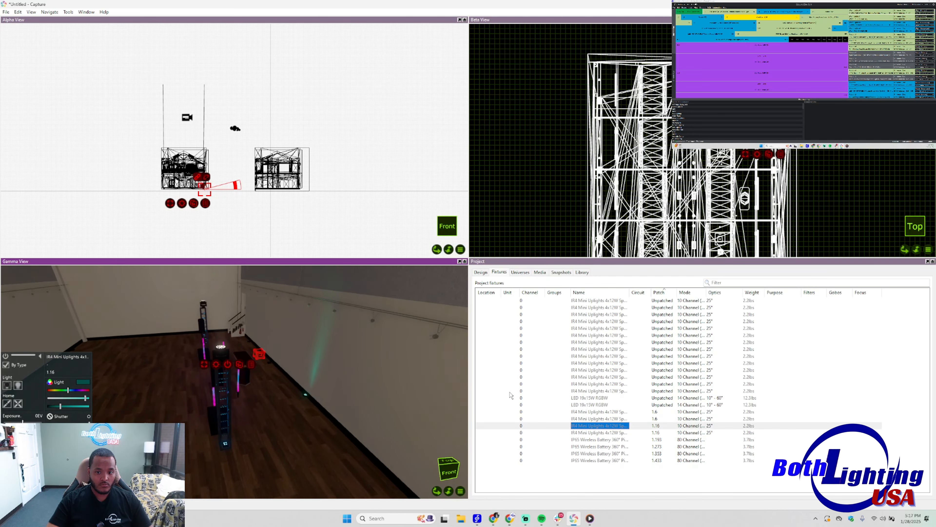
left_click(594, 301)
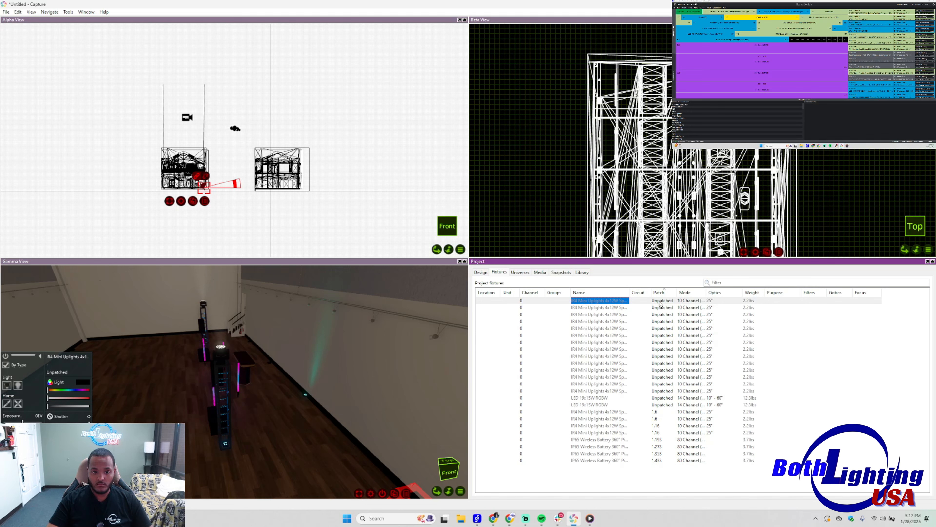
left_click(930, 141)
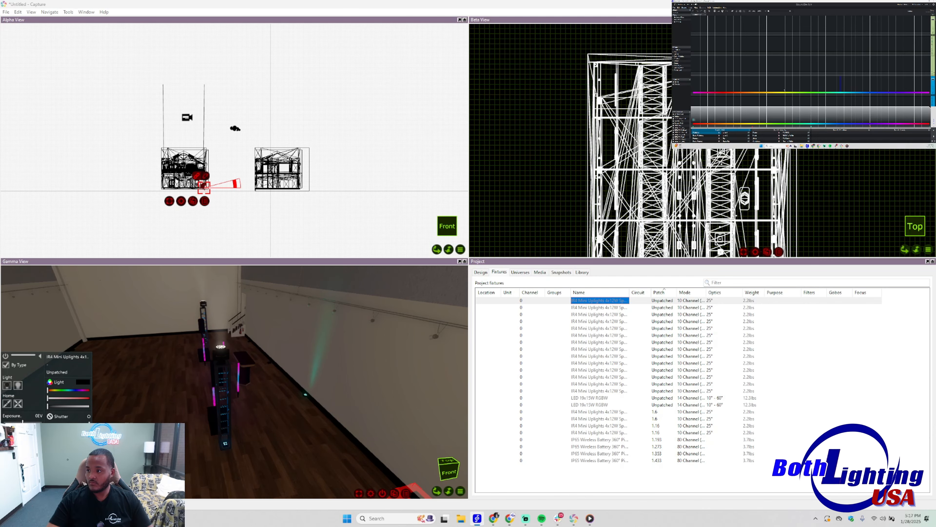
left_click(268, 363)
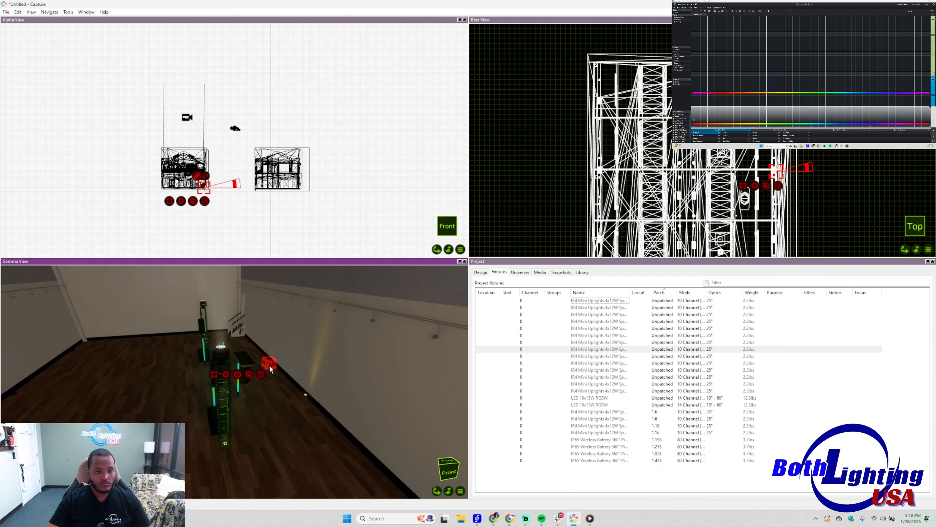
left_click(754, 12)
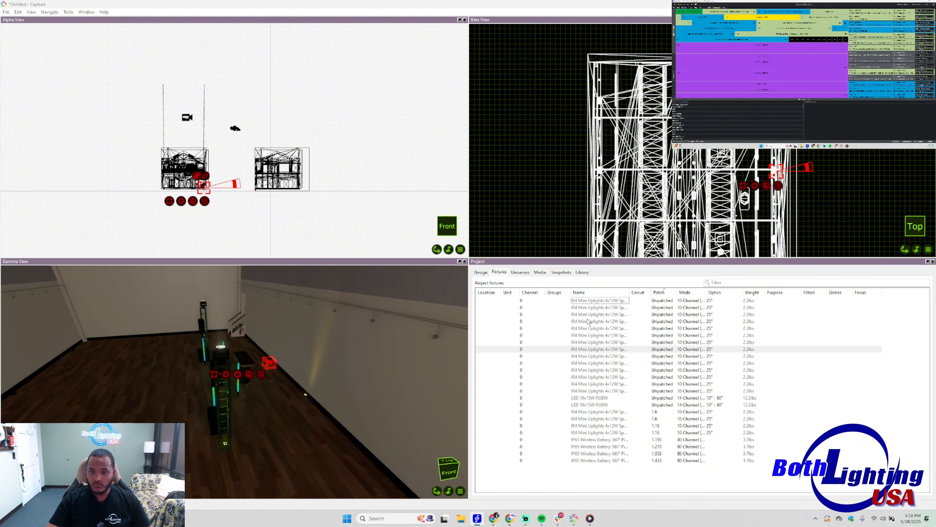
left_click(930, 141)
left_click(685, 11)
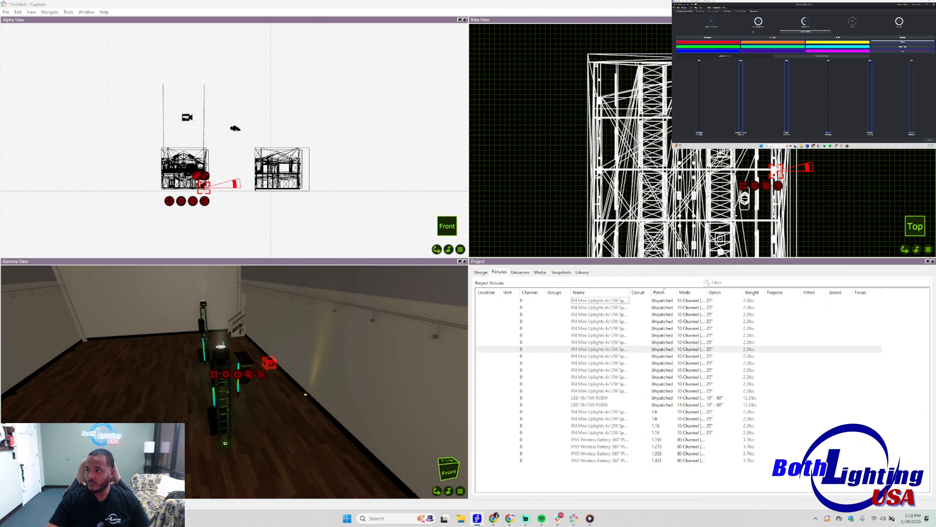
left_click(713, 11)
left_click(764, 73)
In Capture, go through the IR4 Mini Uplight entries one by one to identify which uplight in the room each represents
left_click(271, 363)
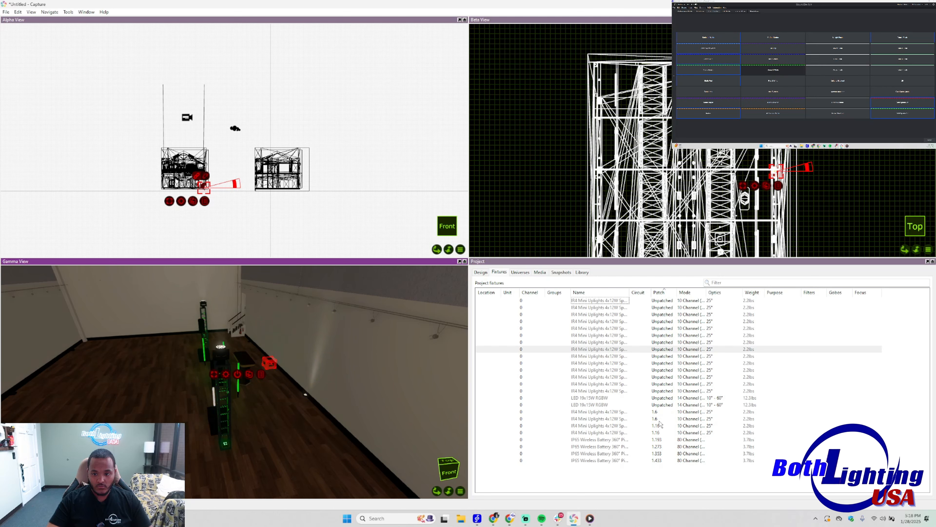
left_click(657, 349)
left_click(639, 355)
left_click(592, 349)
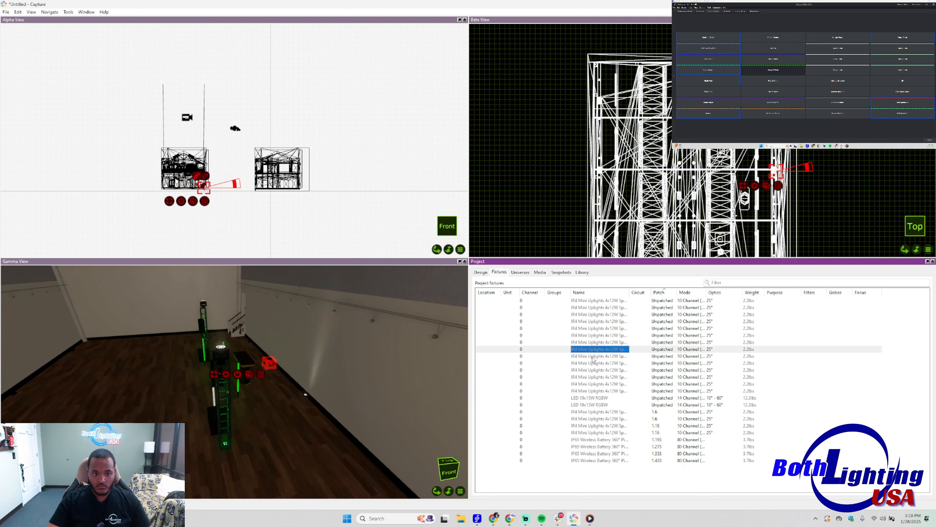
left_click(592, 356)
left_click(593, 370)
left_click(595, 357)
left_click(604, 412)
left_click(607, 419)
left_click(606, 426)
left_click(606, 433)
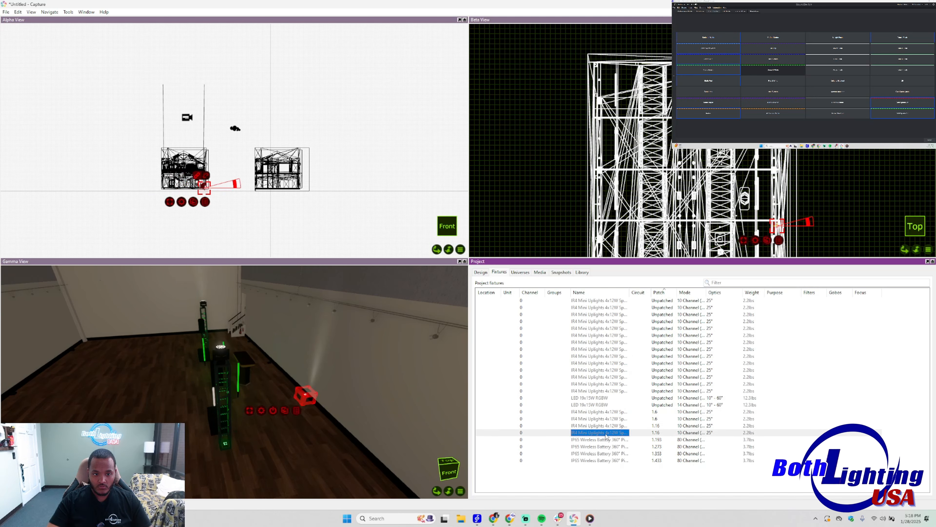
left_click(605, 419)
left_click(597, 302)
left_click(597, 308)
left_click(597, 315)
left_click(597, 321)
left_click(596, 328)
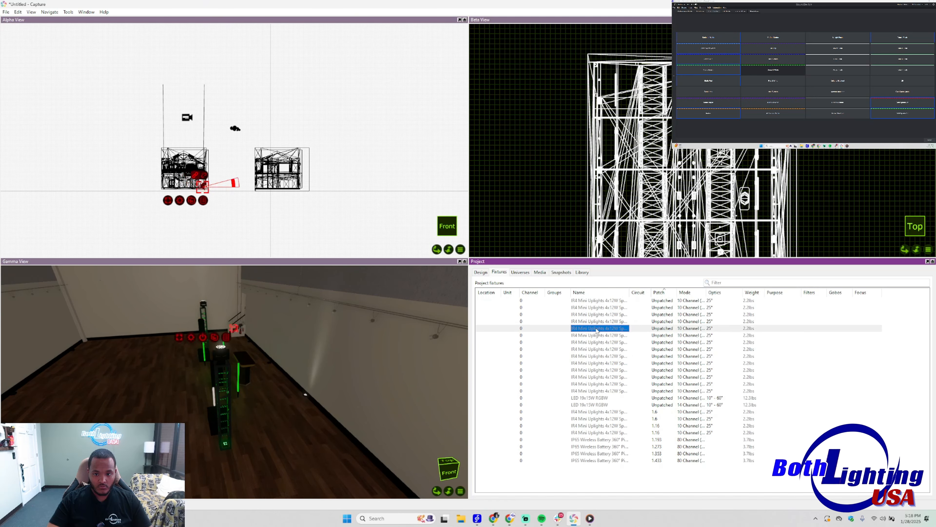
left_click(595, 343)
Patch the unpatched uplight against the wall on the table's left side to DMX address 1.16
left_click(594, 350)
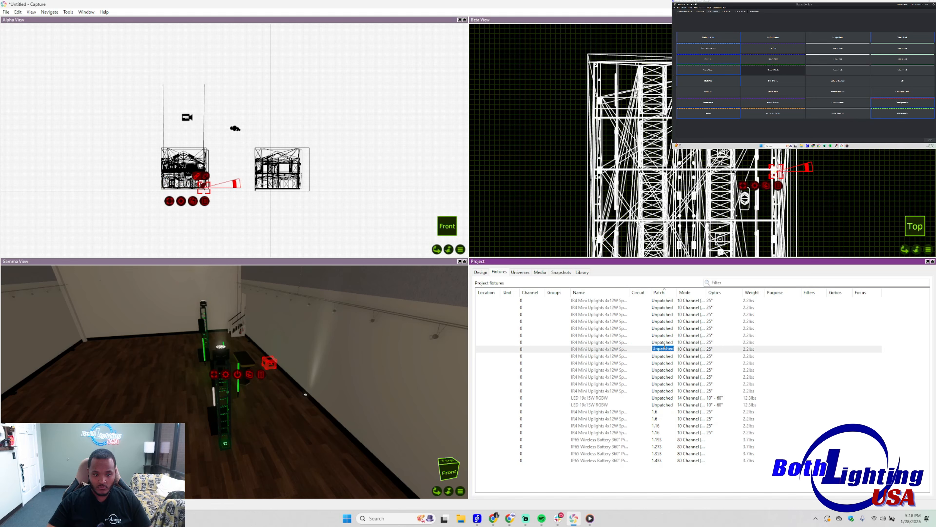
type("1.16")
key("Return")
Trigger a purple static look in SoundSwitch and examine how the patched fixtures respond in the venue view
right_click_drag(299, 380, 398, 400)
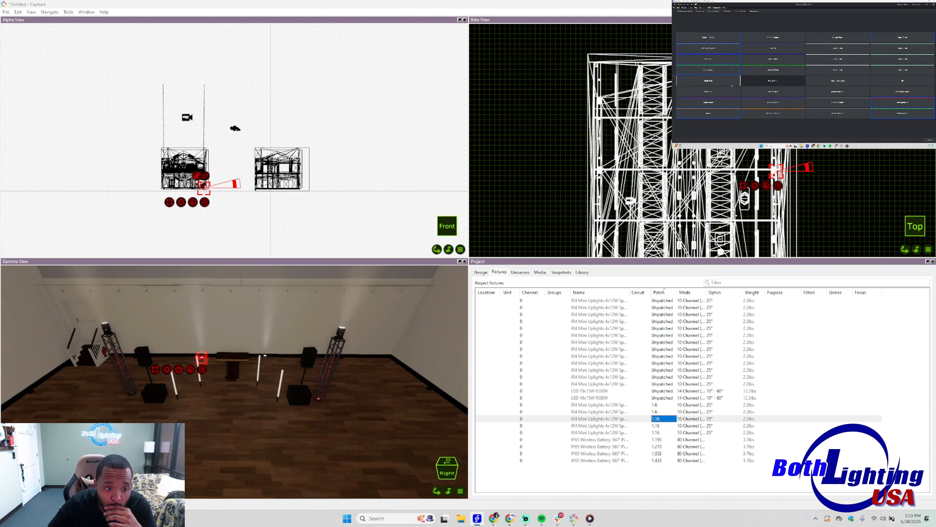
left_click(754, 92)
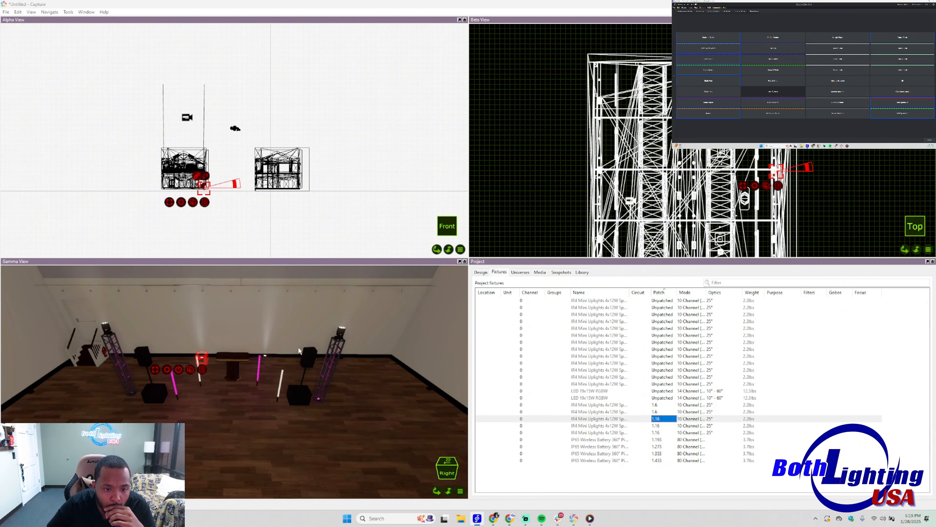
right_click_drag(342, 356, 361, 343)
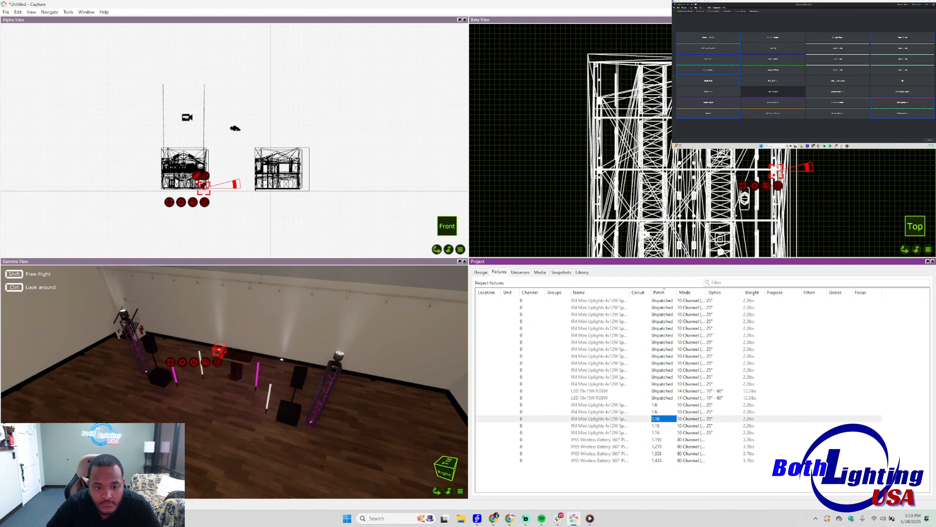
Patch the unpatched uplight by the wall just beyond the right truss tower to DMX address 1.16
left_click(373, 380)
left_click(604, 302)
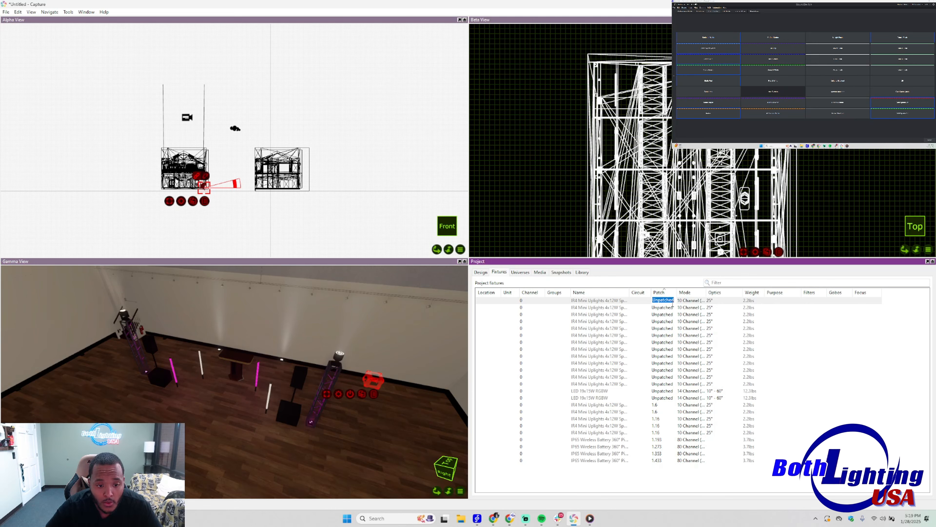
type("1.16")
key("Return")
Patch the next unpatched uplight, farther out beside the right truss tower, to DMX address 6
left_click(597, 300)
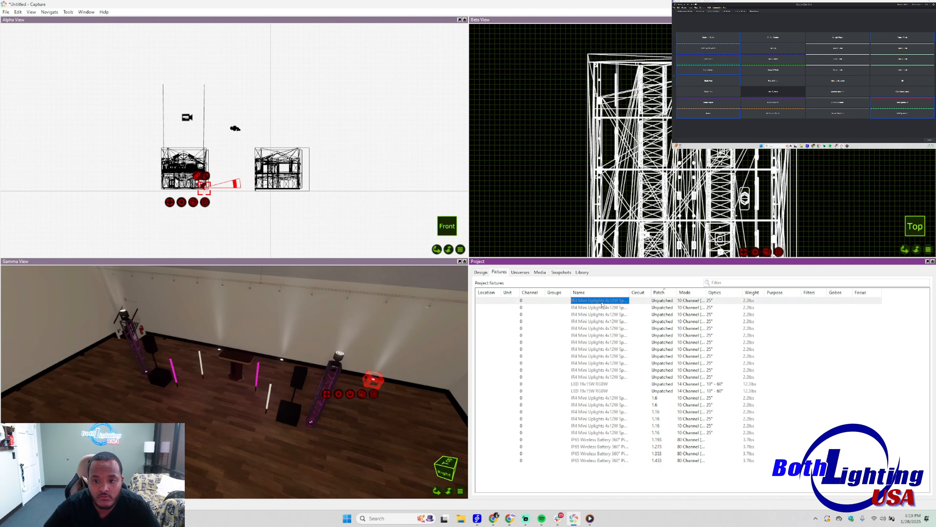
type("6")
key("Return")
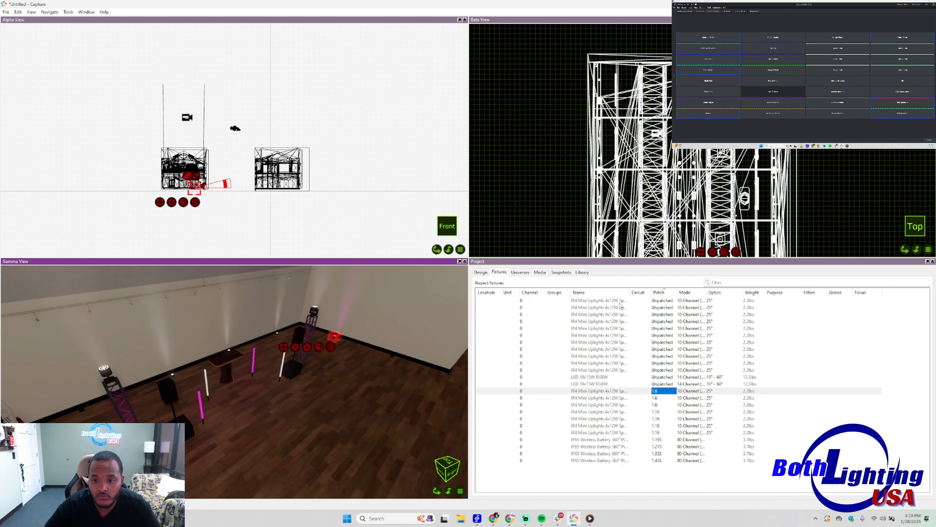
Check the uplights patched at 1.6 and repatch the first of them in the list to DMX address 16
left_click(597, 300)
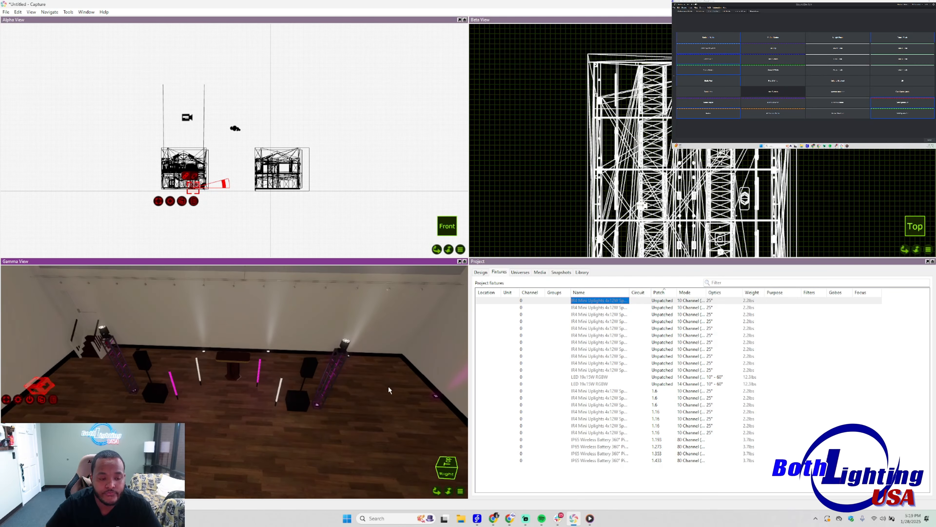
left_click(348, 356)
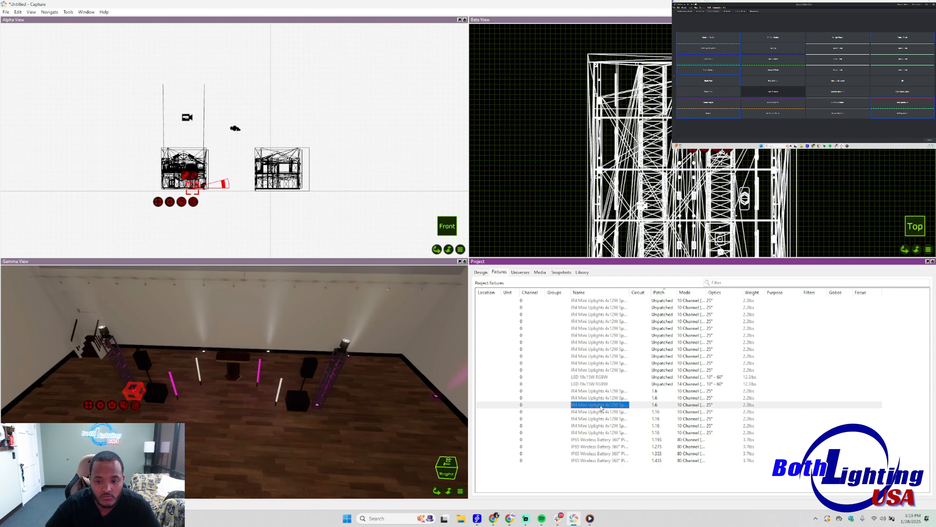
left_click(602, 404)
left_click(604, 398)
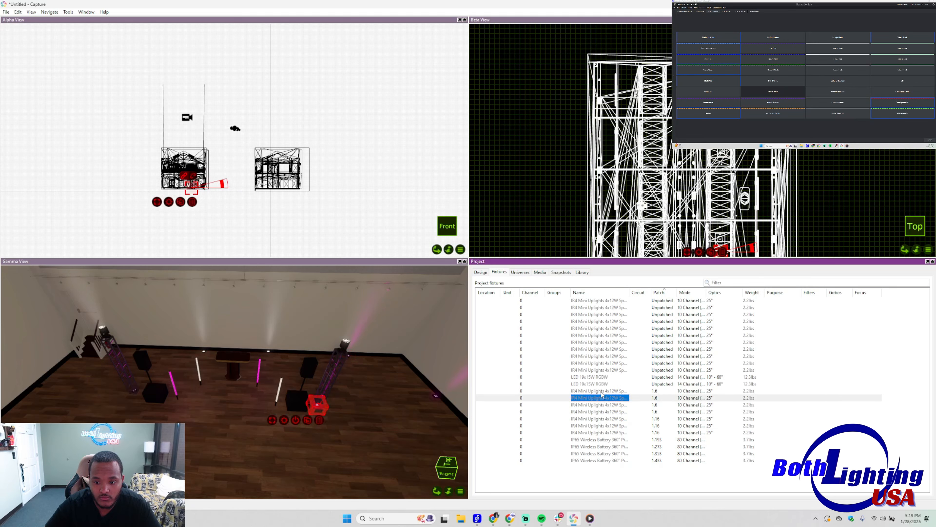
left_click(606, 391)
double_click(657, 391)
type("16")
key("Return")
Patch the unpatched uplight on the outer side of the left truss tower to DMX address 6
left_click(591, 300)
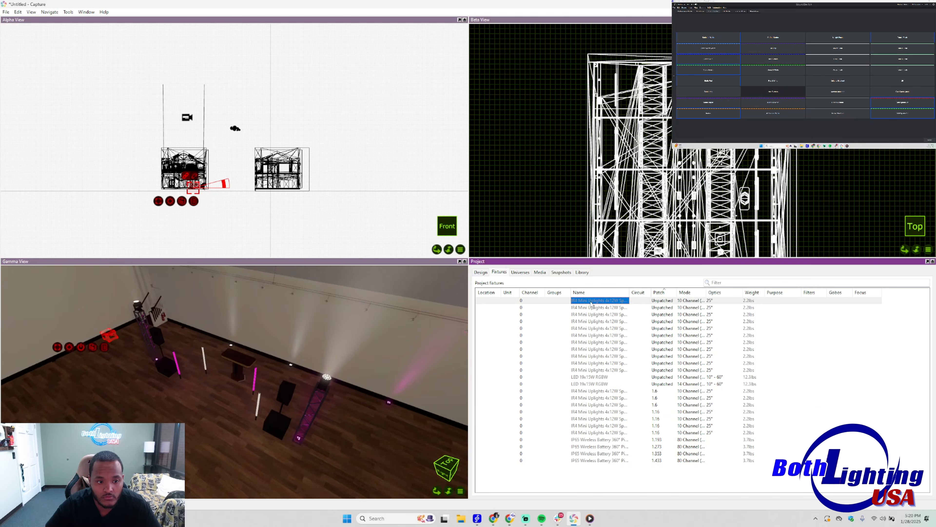
middle_click_drag(365, 404, 432, 394)
double_click(659, 302)
type("6")
key("Return")
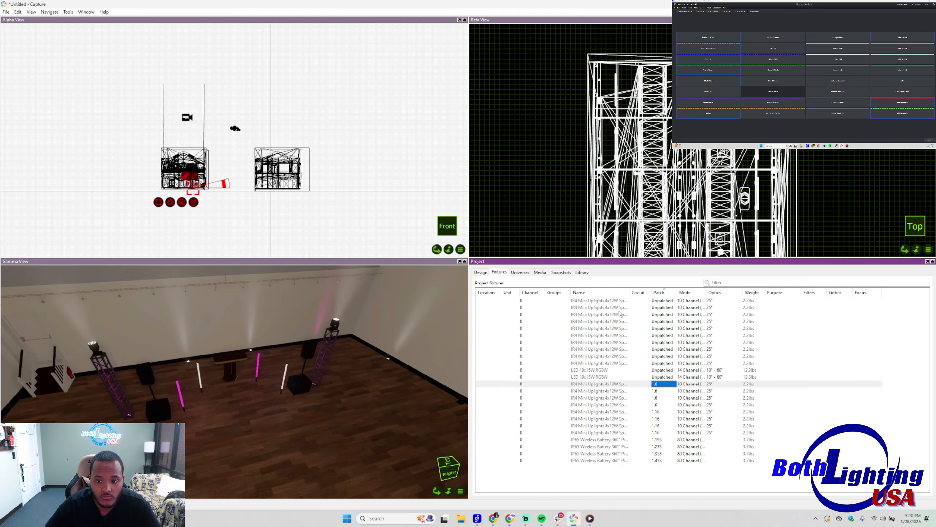
Patch the first unpatched uplight in the fixture list, behind the truss tower near the stairs, to DMX address 16
middle_click_drag(372, 376, 271, 388)
left_click(618, 301)
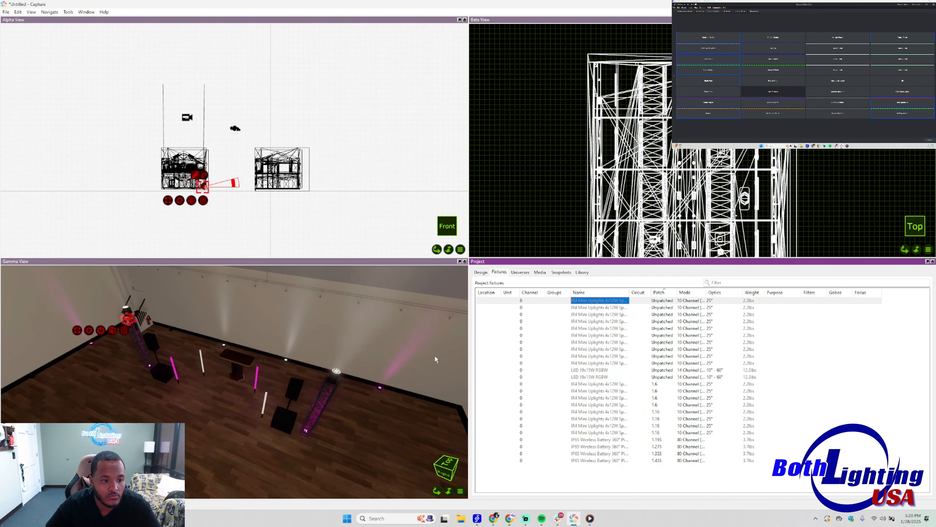
double_click(668, 303)
type("16")
key("Return")
Patch the next two unpatched uplights that come first in the fixture list to DMX address 16
left_click(613, 302)
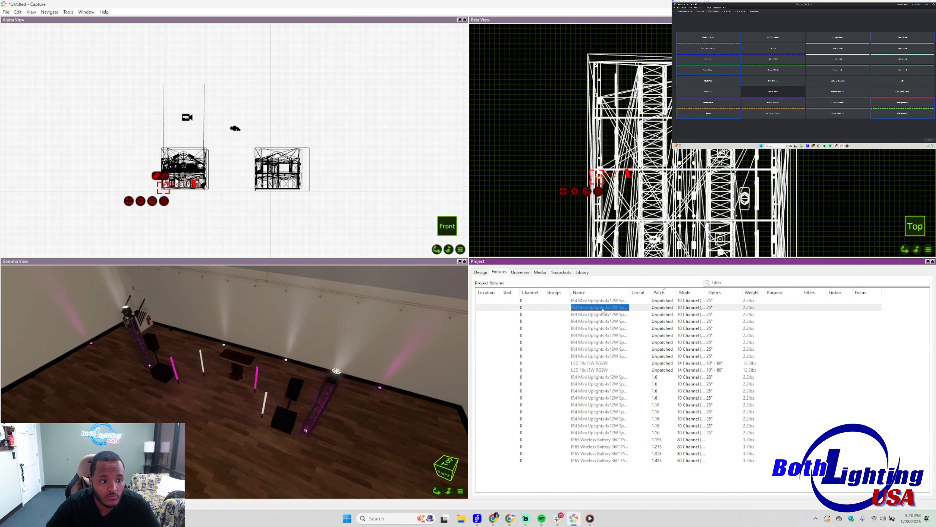
middle_click_drag(294, 369, 410, 310)
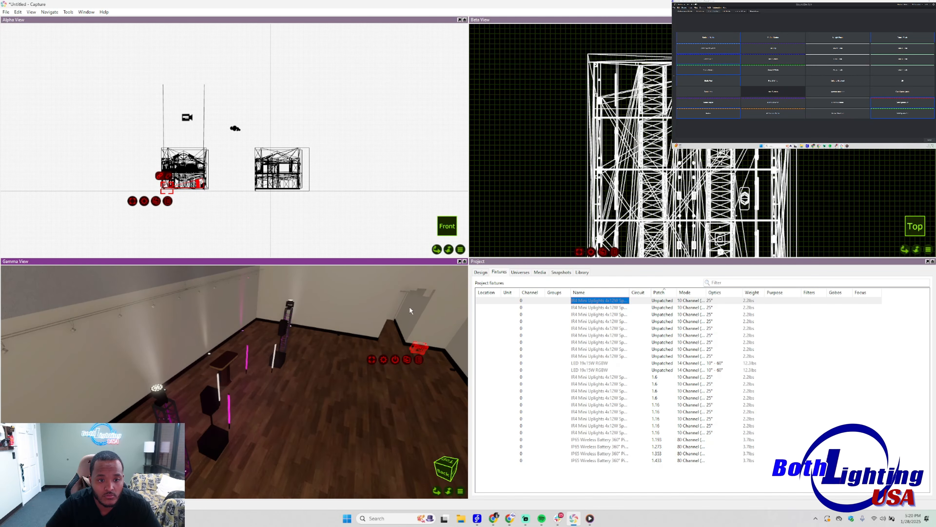
left_click(616, 303)
type("1")
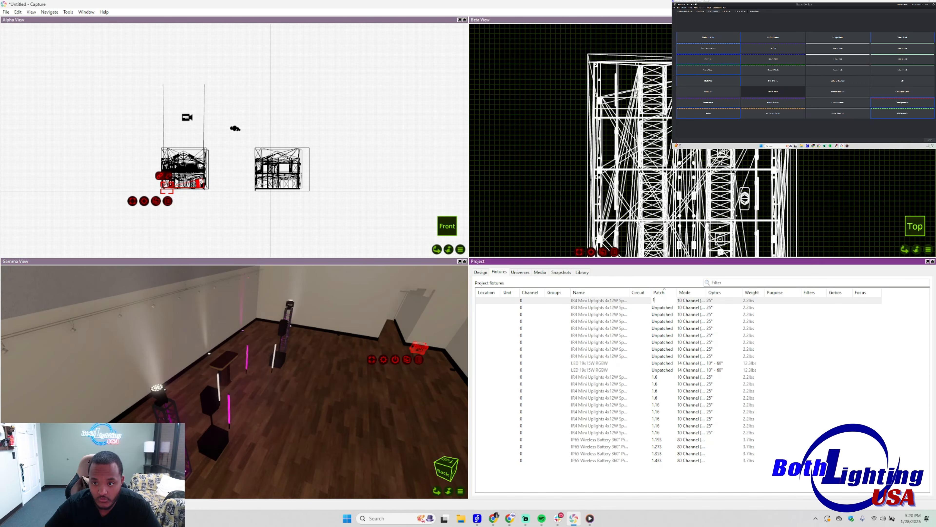
type("6")
key("Return")
left_click(669, 303)
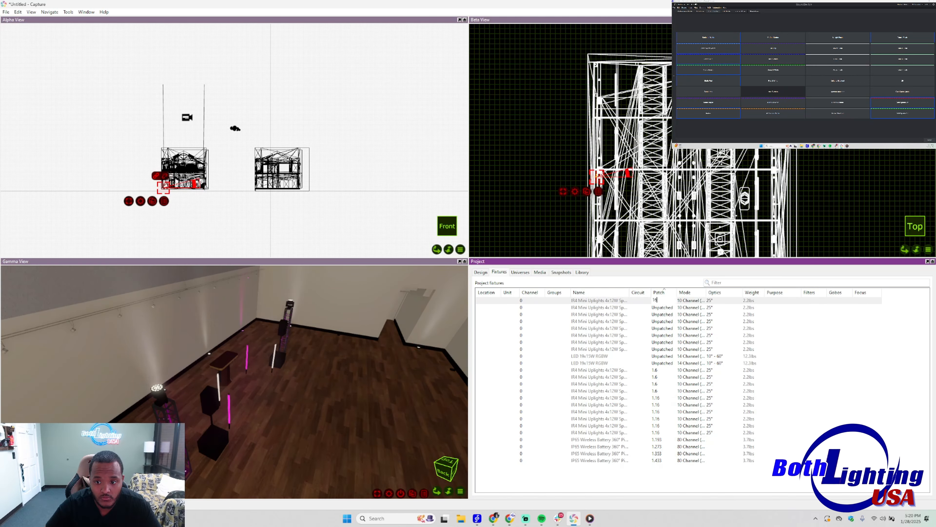
type("16")
key("Return")
Patch the last unpatched uplight in the list, just above the LED 19x15W fixtures, to DMX address 6
middle_click_drag(368, 332, 162, 330)
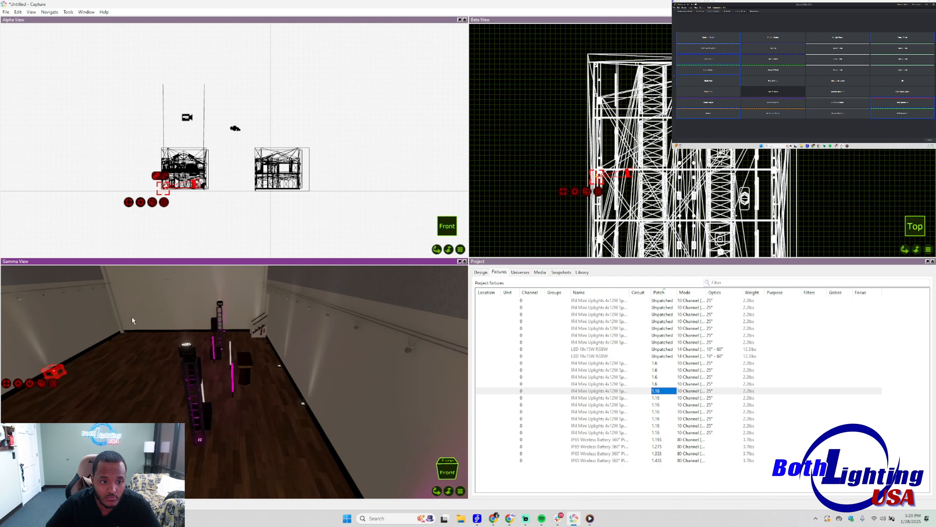
left_click(602, 343)
middle_click_drag(387, 338, 207, 335)
left_click(662, 344)
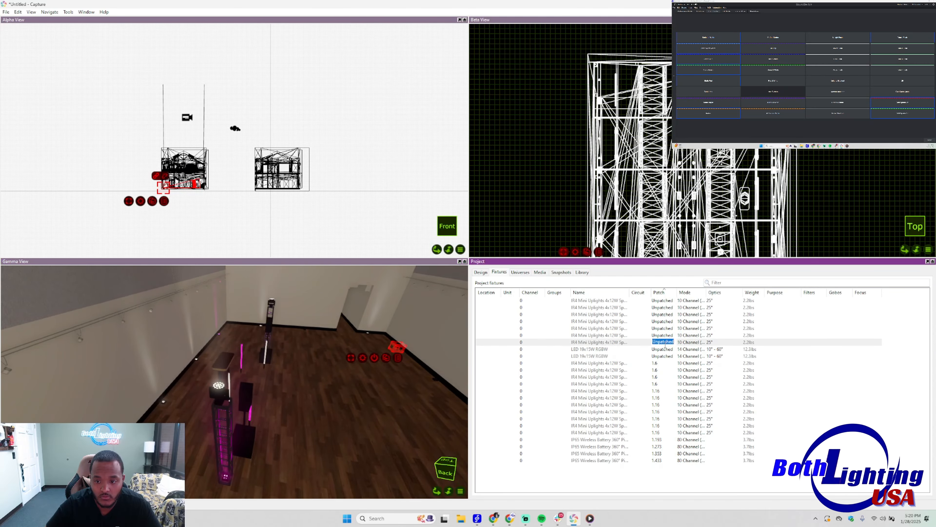
type("6")
key("Return")
Patch the unpatched uplight beside the left truss tower to DMX address 6
left_click(628, 335)
middle_click_drag(398, 341, 288, 330)
left_click(657, 336)
type("6")
key("Return")
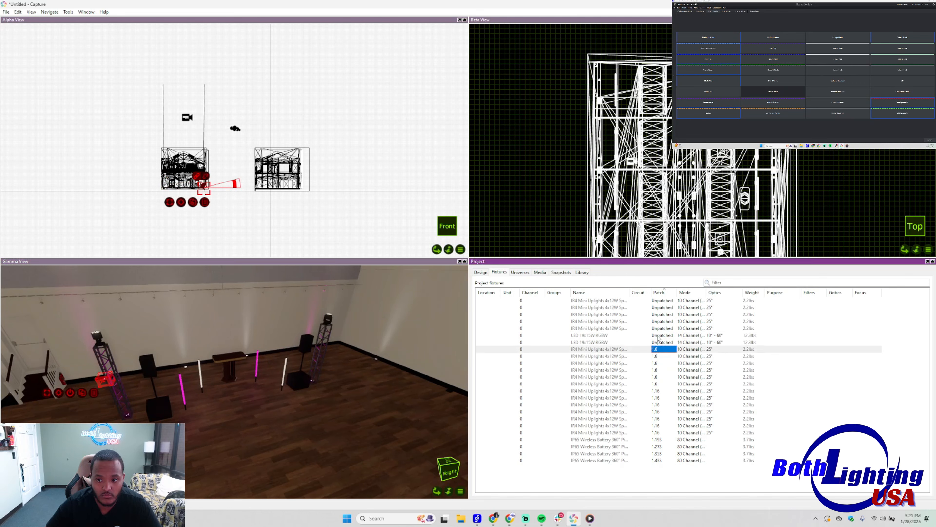
Patch the unpatched uplight near the middle of the room's end wall to DMX address 16
left_click(635, 331)
middle_click_drag(407, 371, 270, 381)
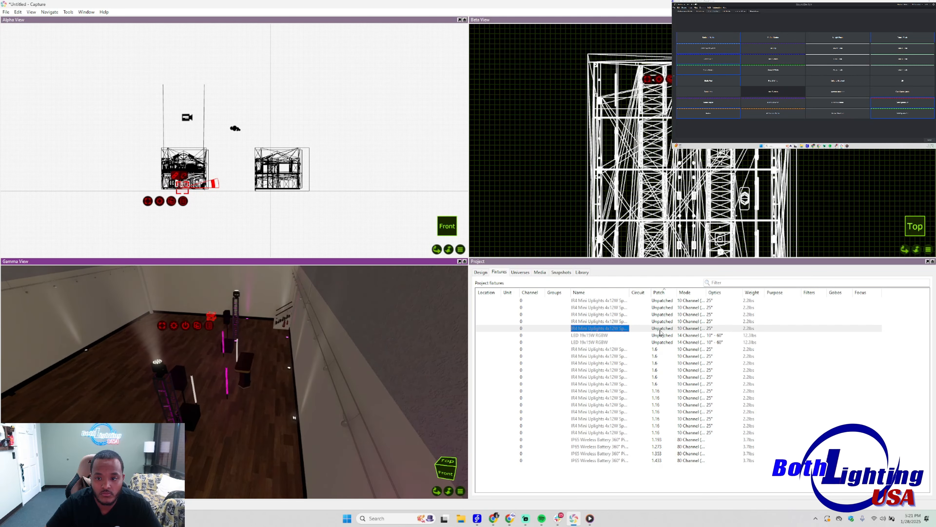
left_click(660, 330)
type("16")
key("Return")
Patch the next two unpatched uplights, in the corner and along the end wall, to DMX address 6
left_click(605, 322)
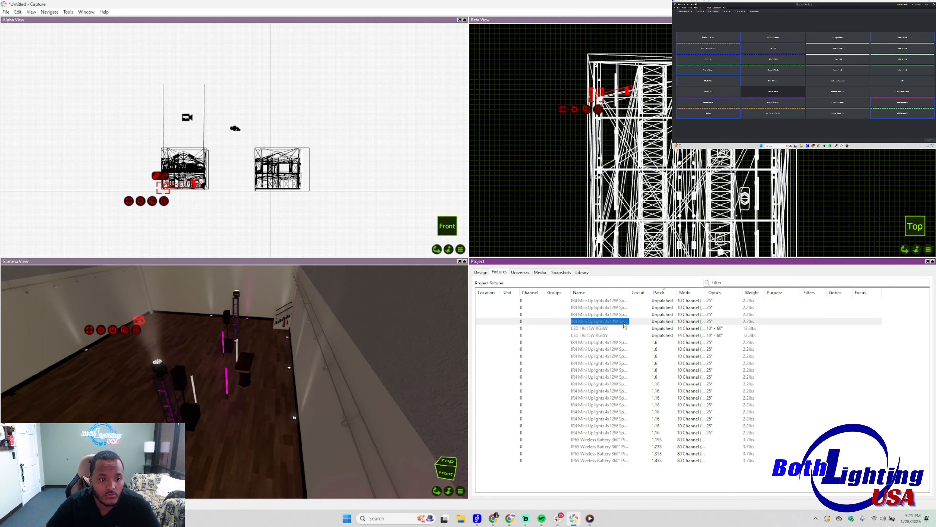
type("6")
key("Return")
left_click(625, 315)
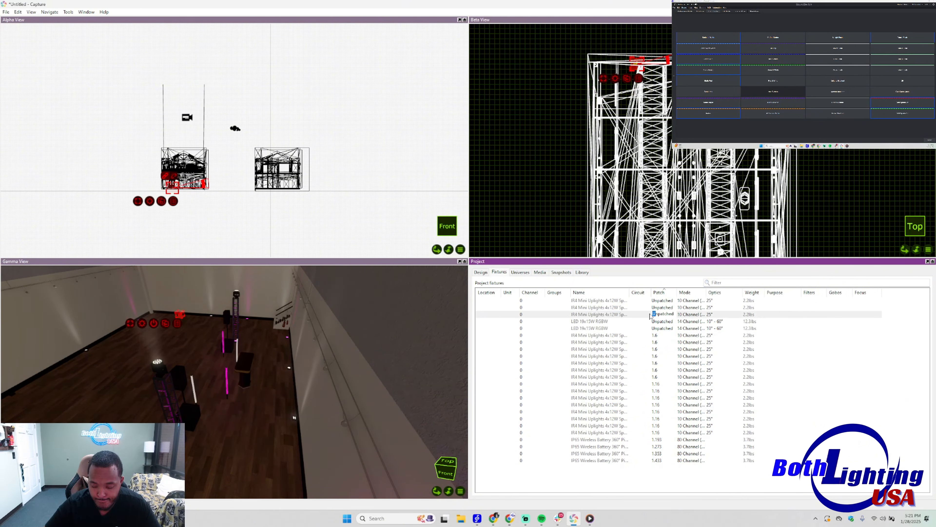
type("16")
key("Return")
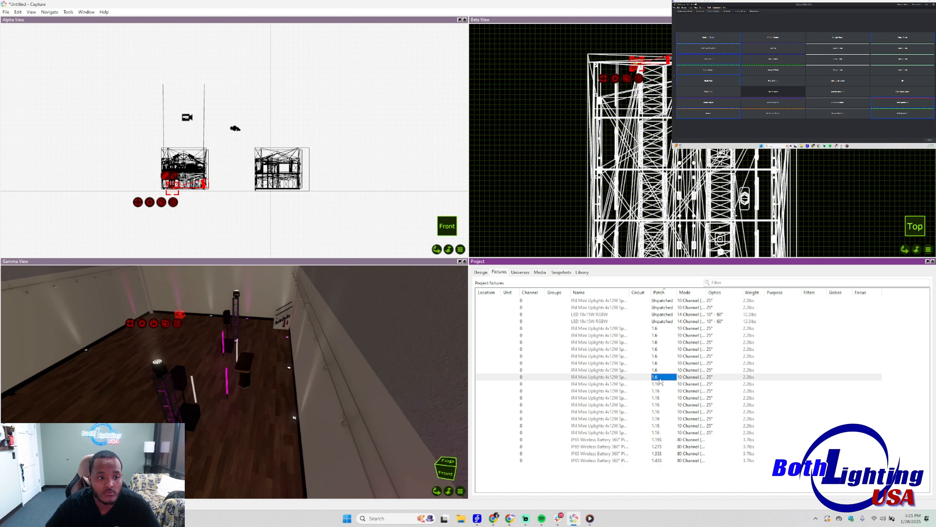
Check where the uplights patched at 1.16 and 1.6 stand around the room
left_click(616, 384)
left_click(616, 390)
left_click(616, 398)
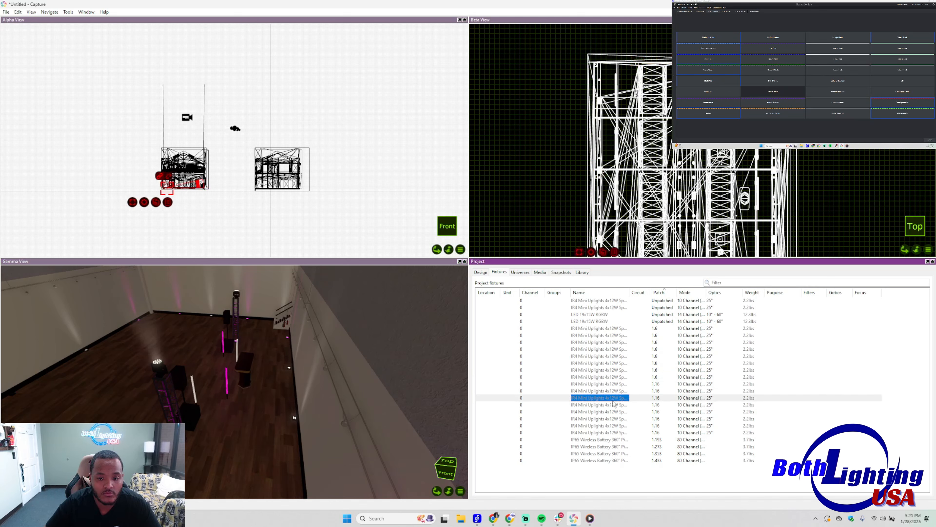
left_click(614, 405)
left_click(613, 418)
left_click(613, 431)
left_click(615, 383)
left_click(614, 369)
left_click(615, 357)
left_click(616, 342)
left_click(616, 336)
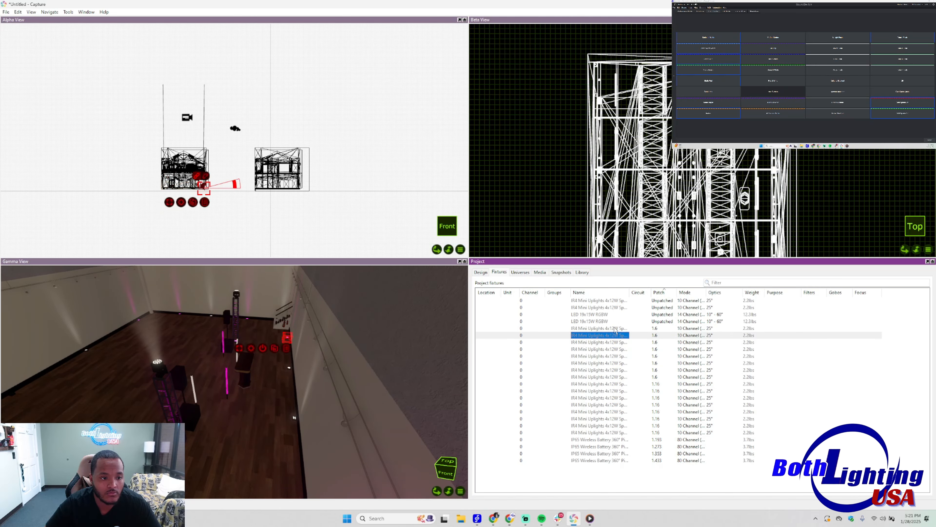
Repatch the first uplight in the 1.6 group of the fixture list to DMX address 1.16
left_click(617, 328)
left_click(659, 328)
type("1.16")
key("Return")
Check several patched uplights and repatch the 1.16 uplight along the side wall to DMX address 1.6
left_click(600, 370)
left_click(601, 363)
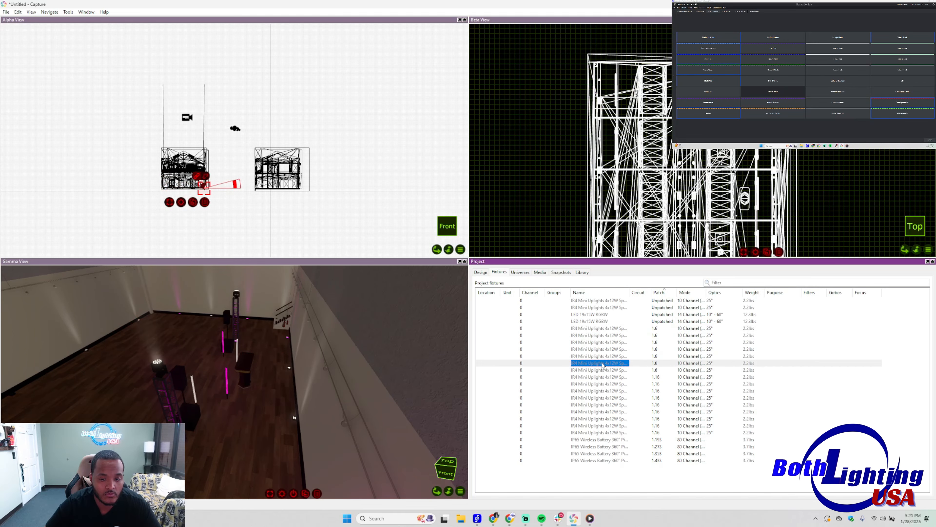
left_click(601, 349)
left_click(600, 342)
left_click(601, 384)
left_click(601, 391)
left_click(660, 390)
type("1.6")
key("Return")
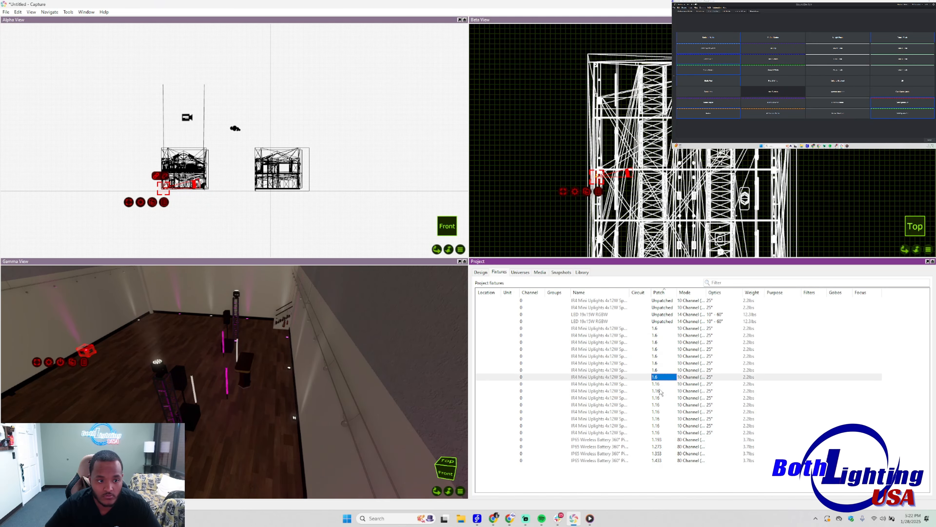
Patch the first of the two remaining unpatched uplights to 1.6, and correct its DMX address to 16
right_click_drag(369, 368, 296, 347)
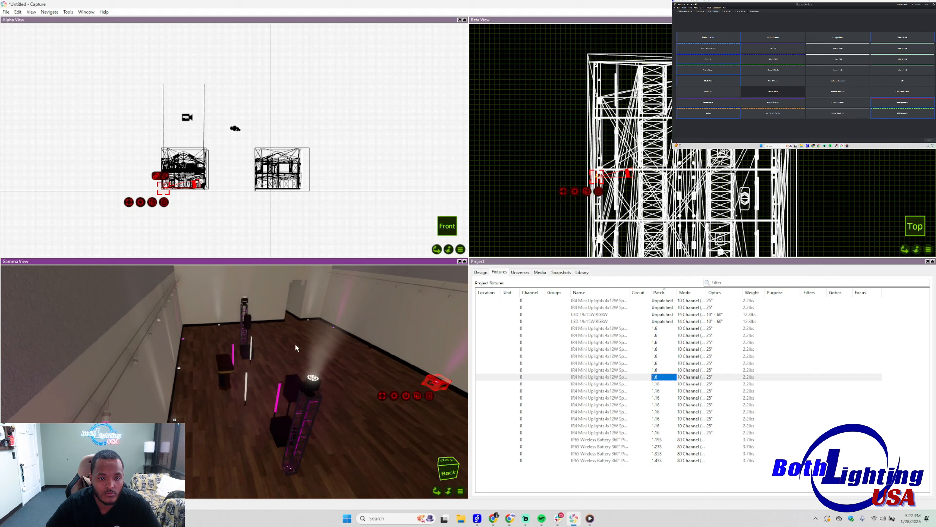
left_click(662, 300)
type("1.6")
key("Return")
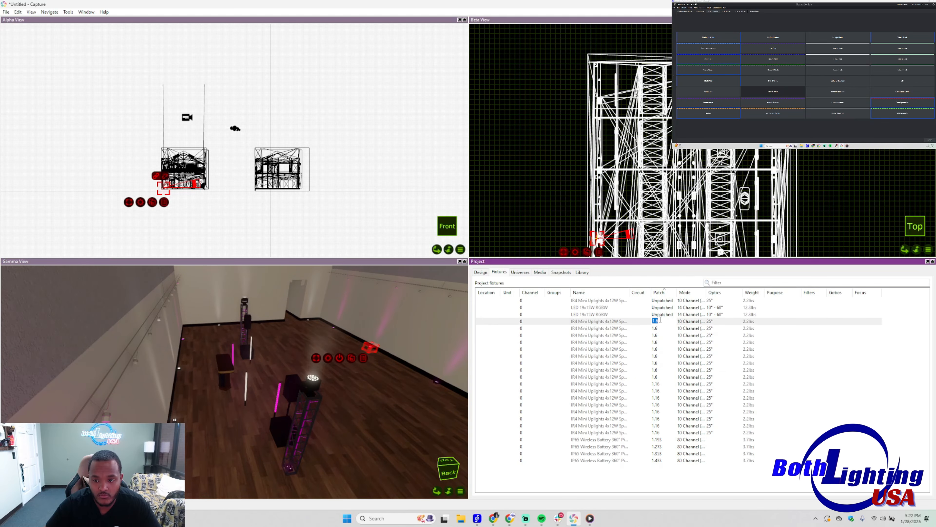
type("16")
key("Return")
Patch the last unpatched uplight, by the end wall, to DMX address 6
left_click(662, 301)
right_click_drag(302, 358, 236, 363)
left_click(661, 300)
type("6")
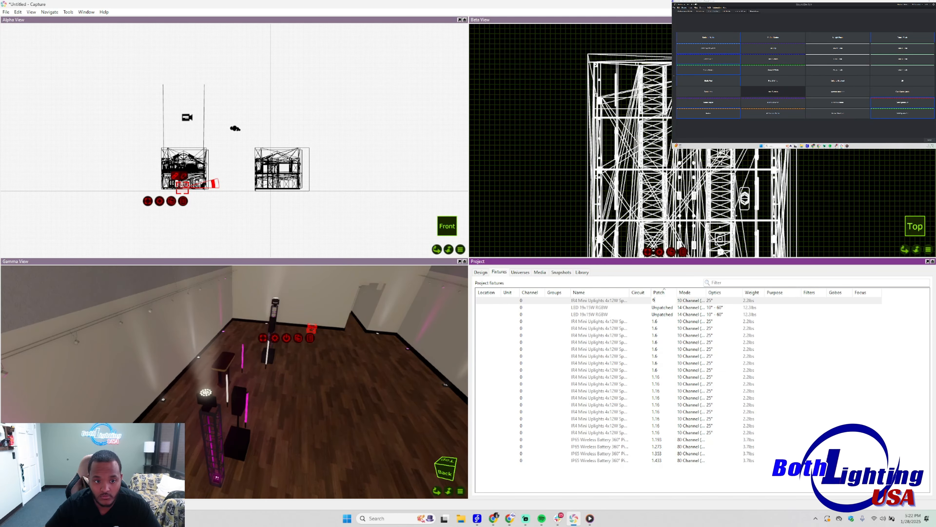
key("Return")
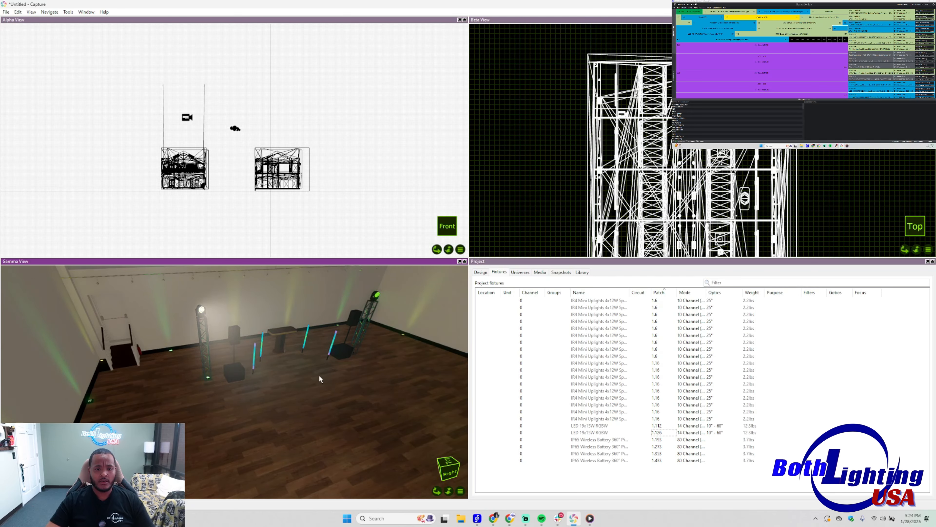
Frame the full stage in the Gamma View and lower that view's ambient lighting to 24.6%
scroll(320, 376, "down", 3)
scroll(320, 375, "up", 3)
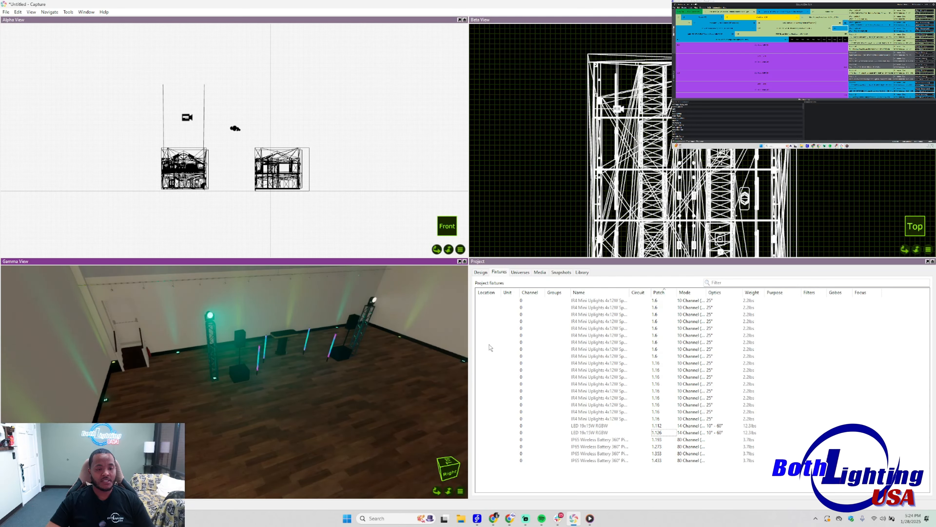
middle_click_drag(375, 356, 330, 383)
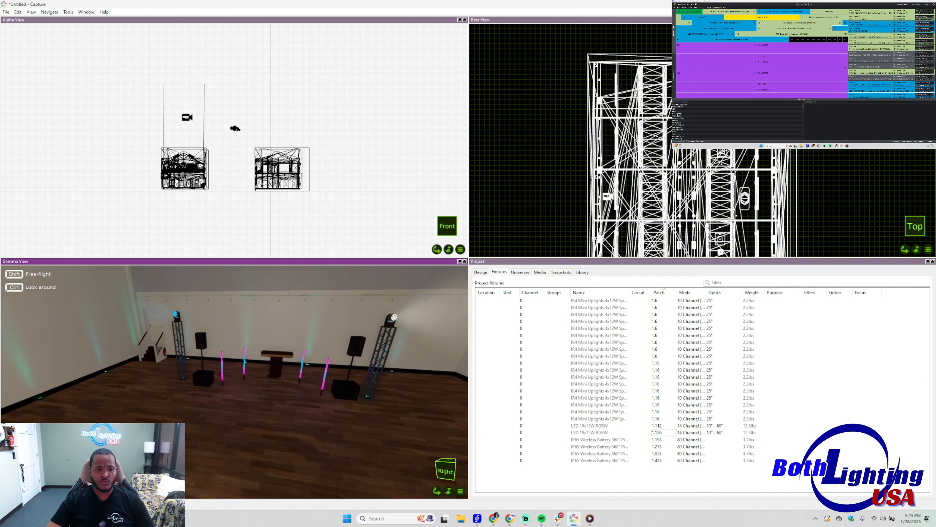
left_click(480, 272)
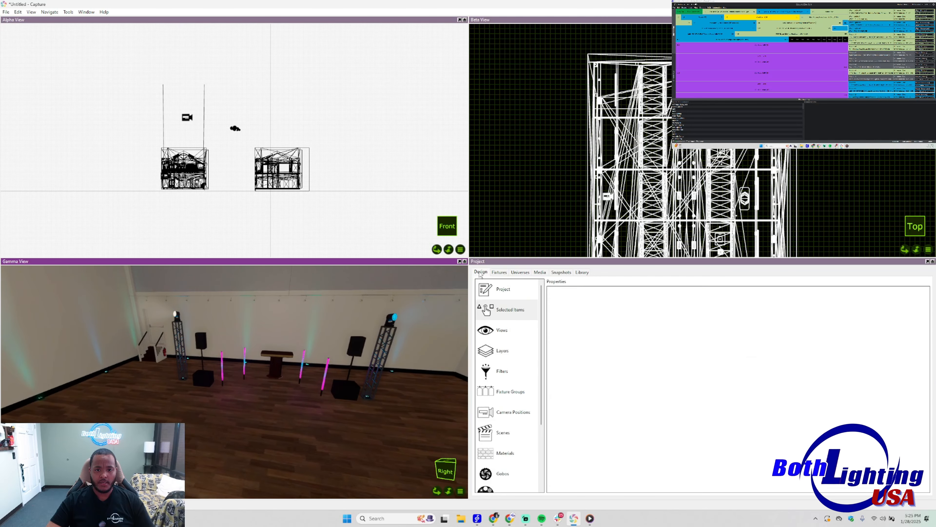
left_click(515, 331)
scroll(676, 389, "down", 1)
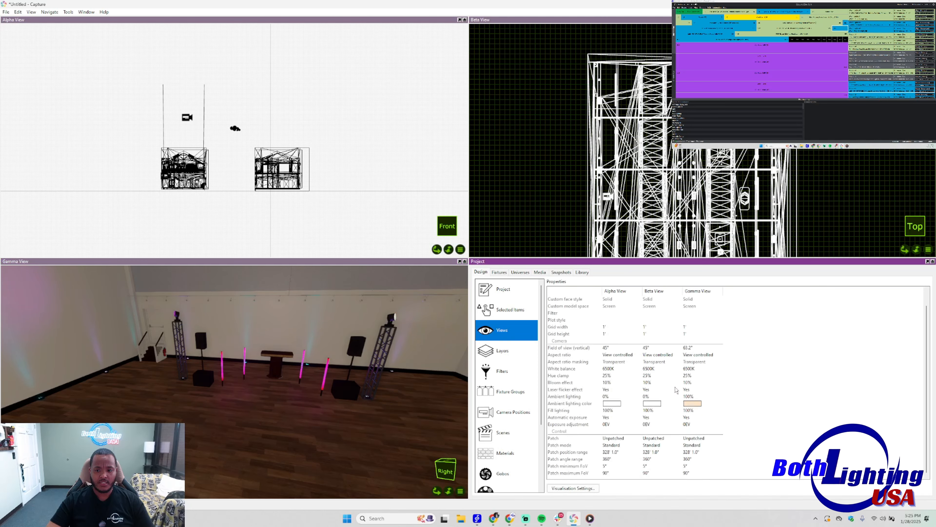
left_click(691, 399)
left_click(691, 399)
left_click_drag(691, 399, 670, 401)
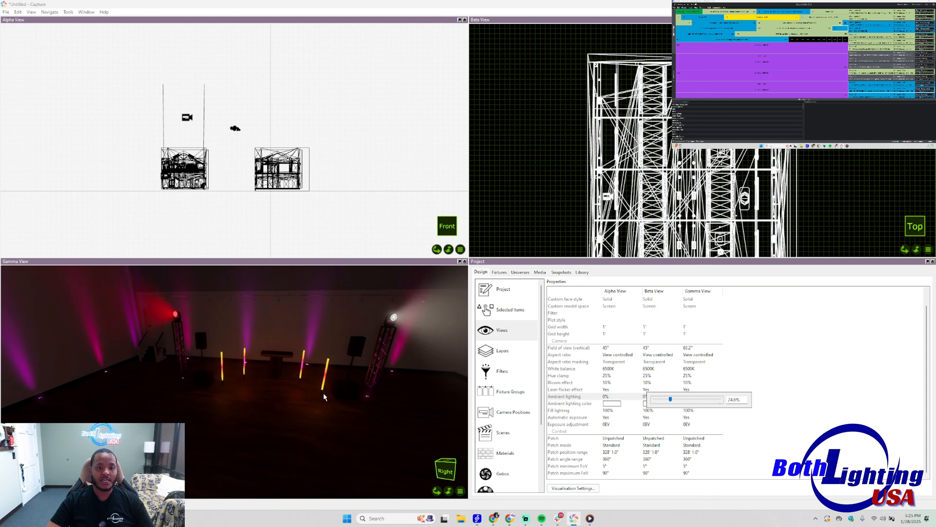
left_click(632, 384)
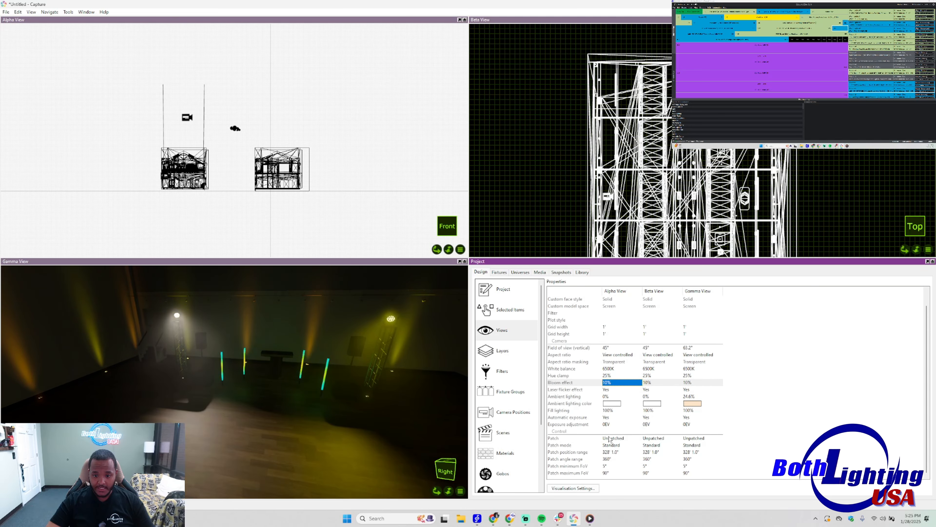
Try the Gamma View's bloom effect at 100% and settle it at 21.8%
scroll(596, 398, "up", 1)
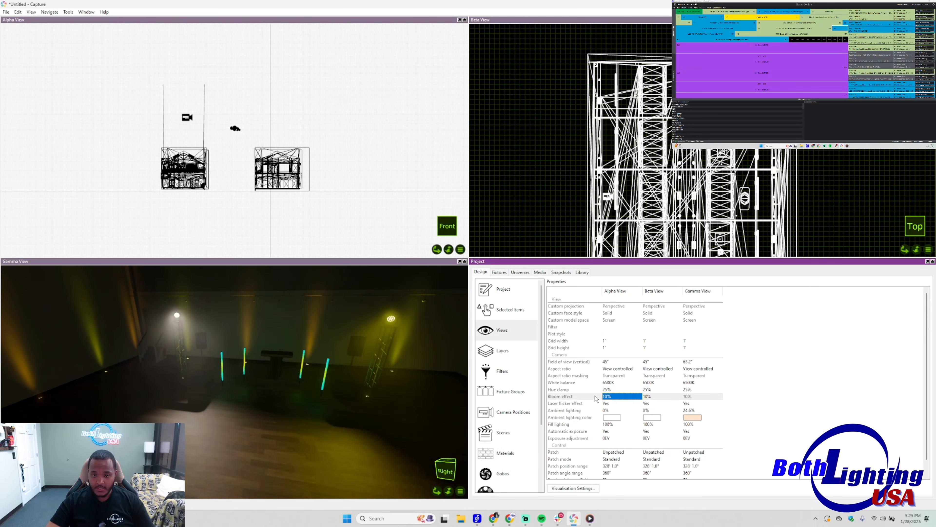
left_click(685, 397)
left_click_drag(670, 401, 739, 401)
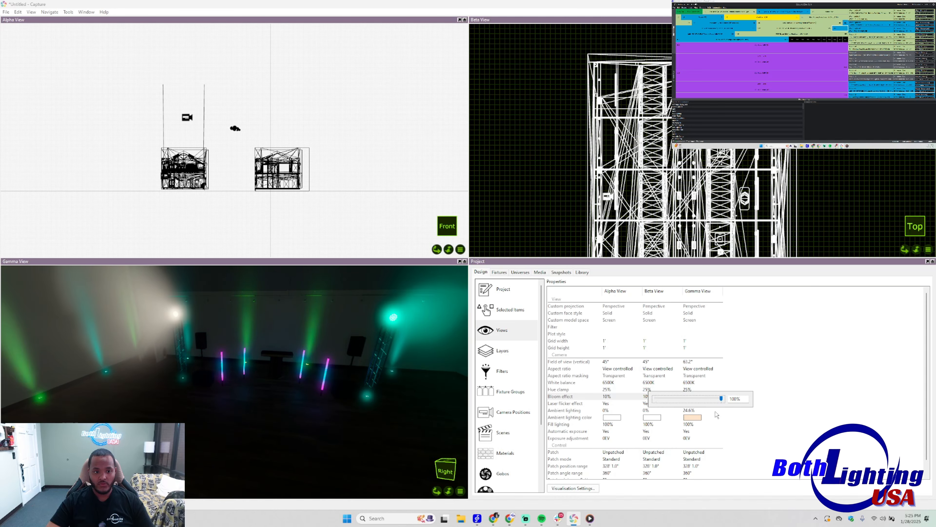
left_click_drag(723, 399, 671, 401)
left_click(777, 455)
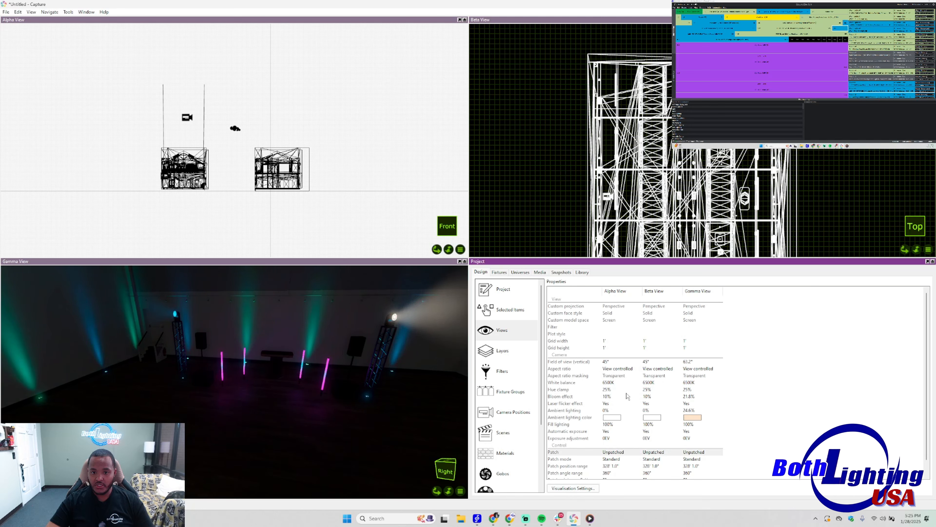
Select the smoke object in the Front view and open its item properties
scroll(612, 430, "down", 1)
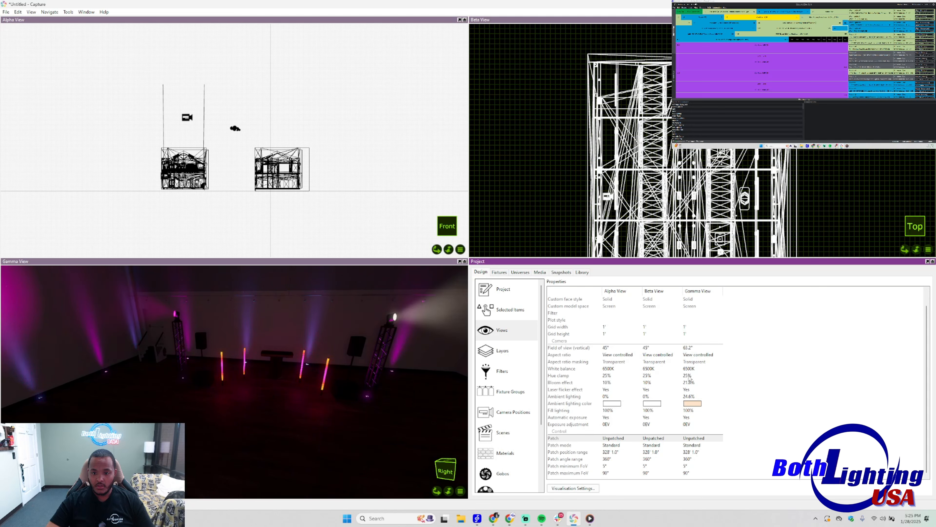
scroll(690, 374, "up", 1)
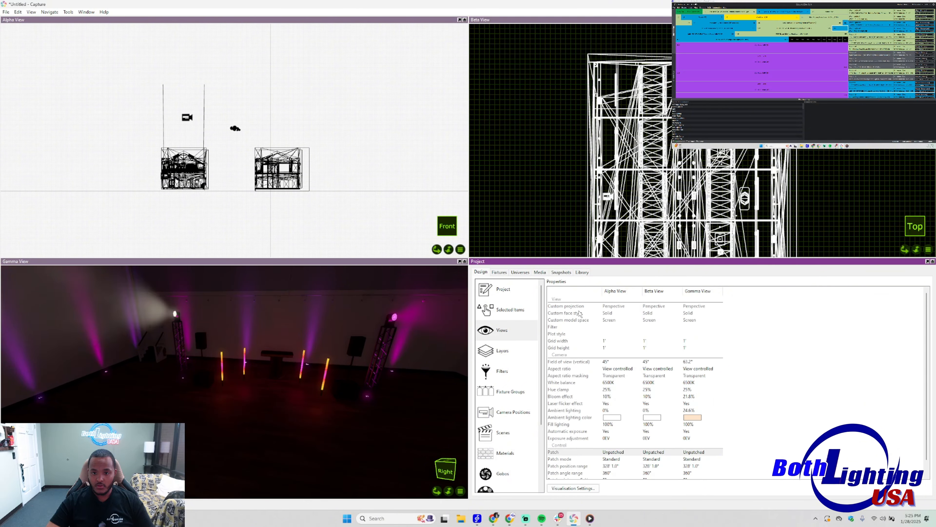
scroll(677, 159, "down", 2)
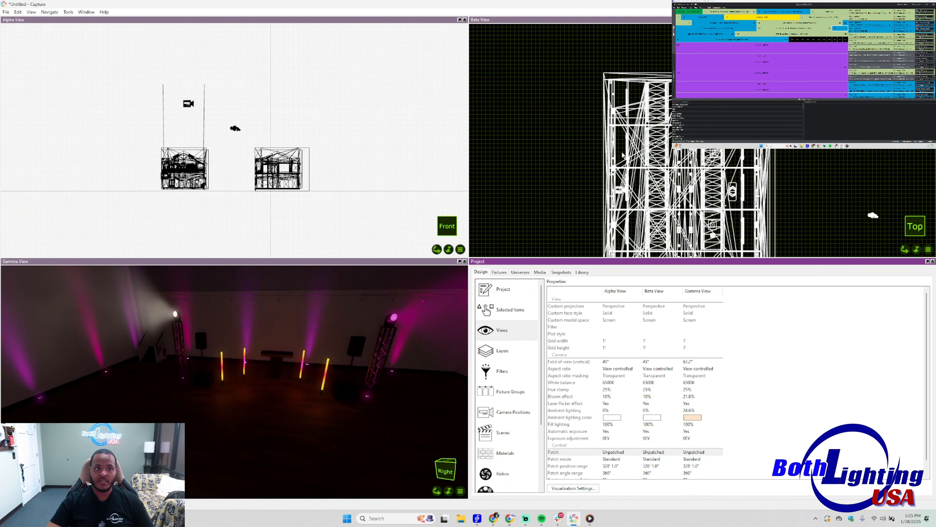
scroll(575, 146, "up", 1)
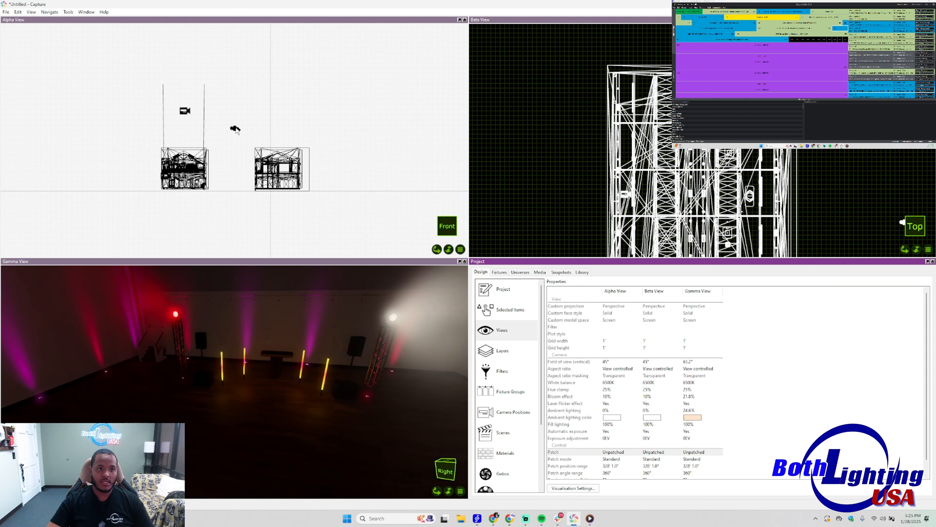
left_click(236, 128)
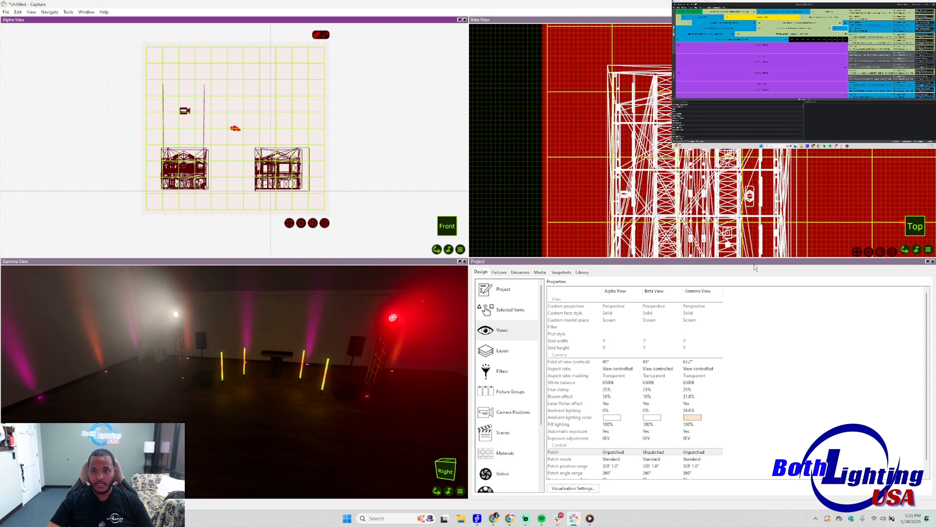
left_click(536, 314)
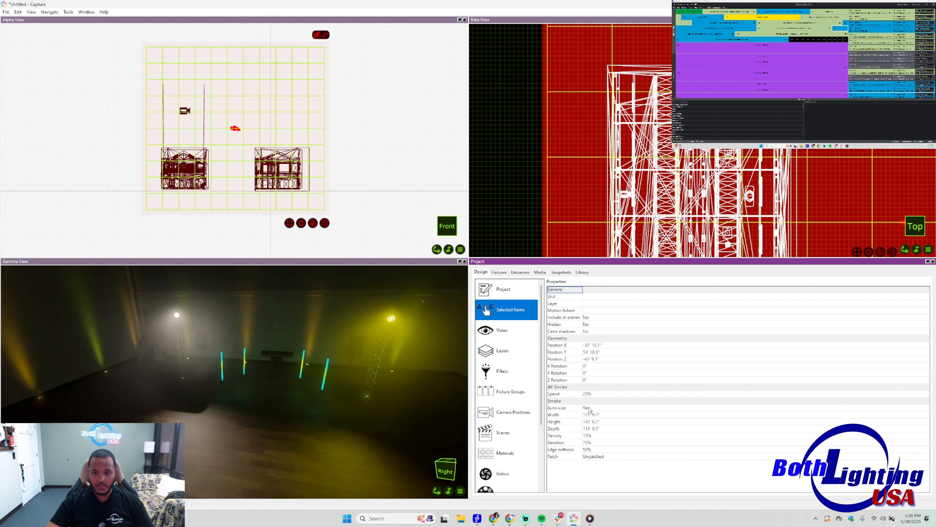
Set the smoke's speed to 60.8%
left_click(587, 396)
left_click_drag(575, 395, 631, 396)
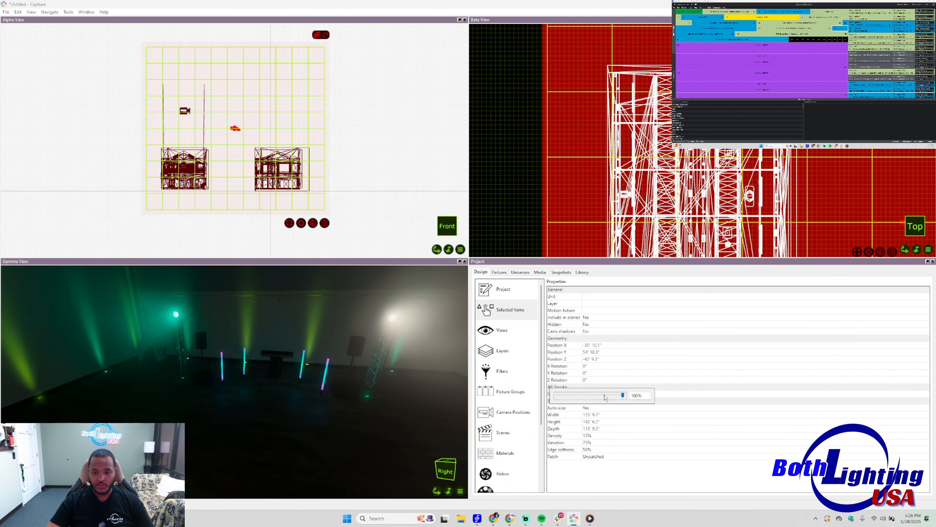
left_click(601, 421)
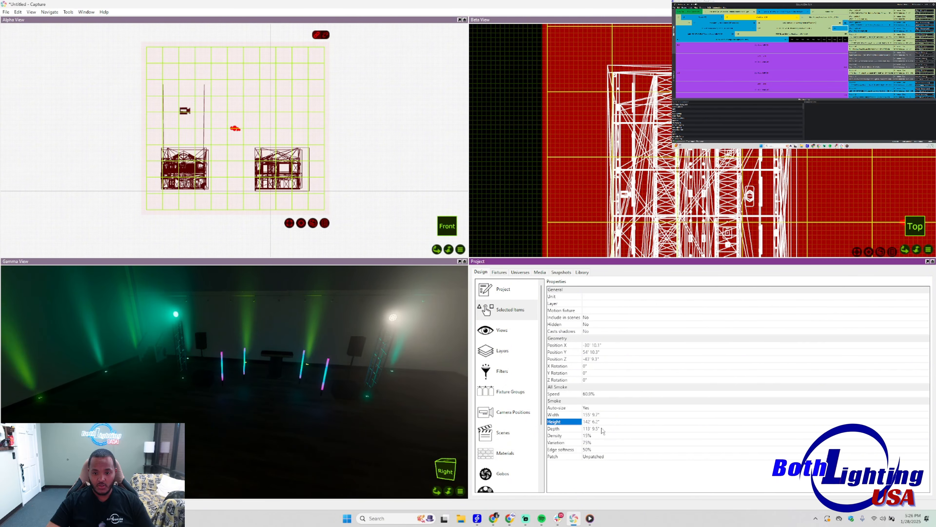
Raise the smoke's density to 93.3% and its variation to 100%
left_click(589, 436)
left_click_drag(568, 438, 652, 441)
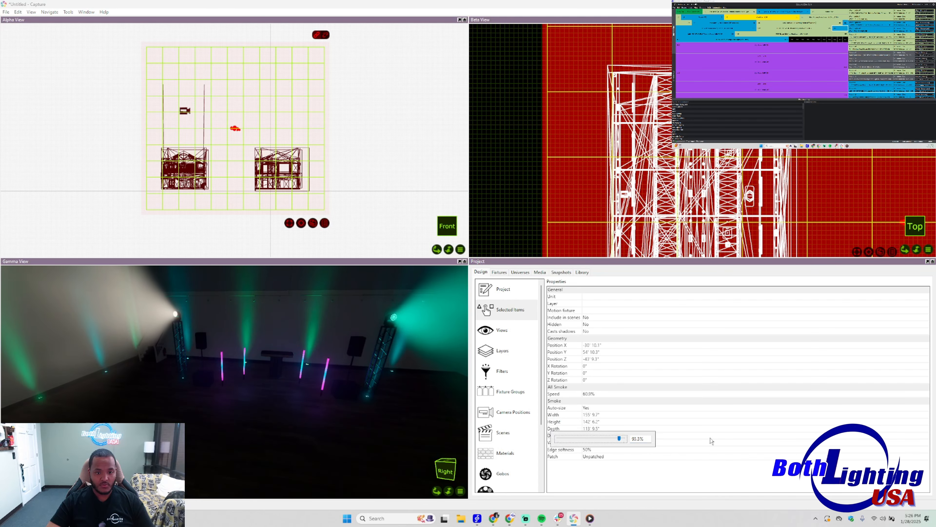
right_click_drag(171, 310, 250, 311)
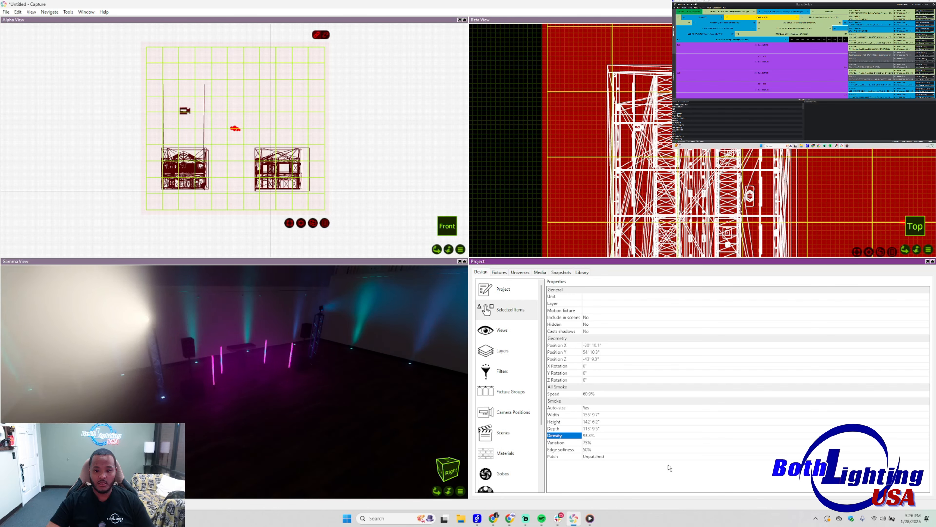
double_click(588, 443)
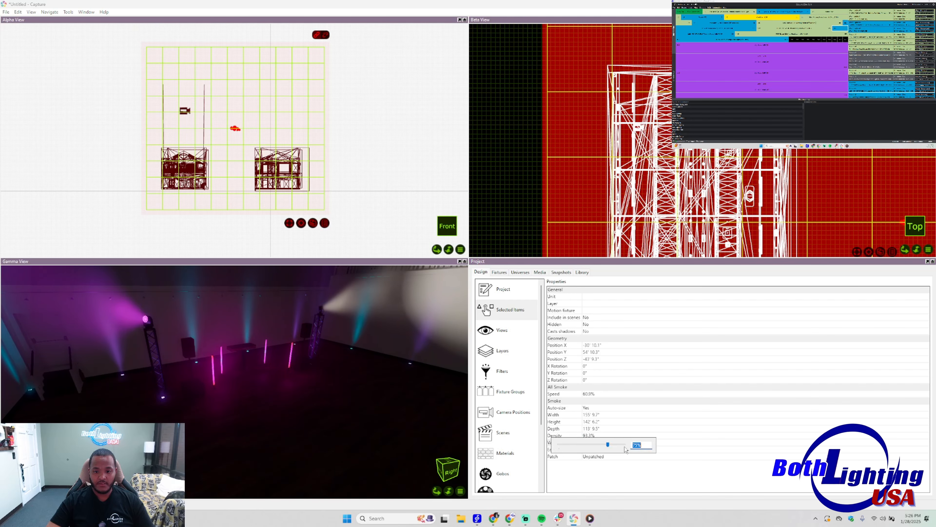
left_click_drag(608, 445, 632, 443)
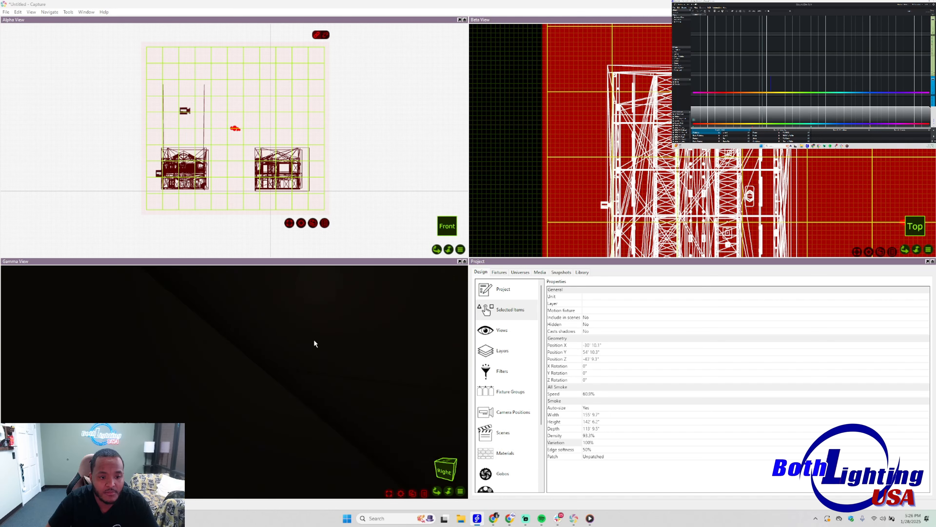
Clear the smoke selection and examine the light beams and haze across the whole venue in the Gamma View from several angles
scroll(314, 342, "down", 5)
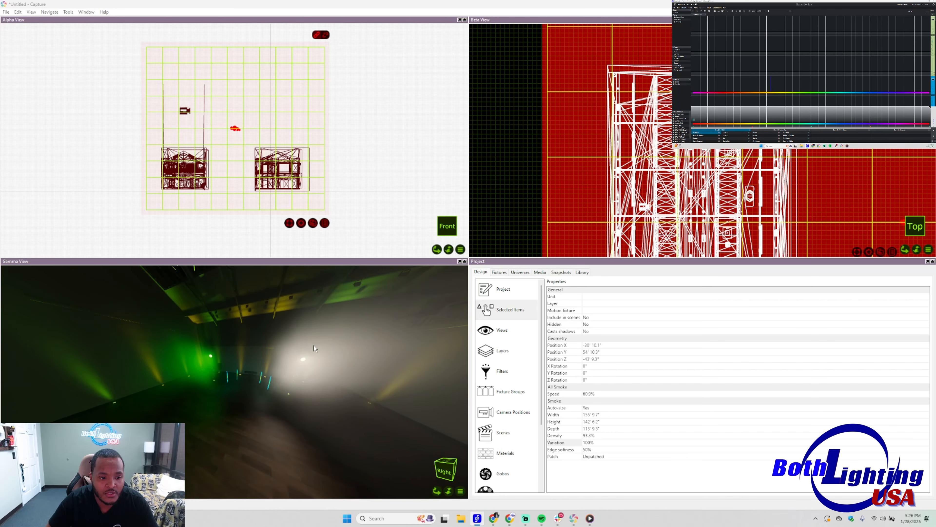
right_click_drag(313, 345, 257, 401)
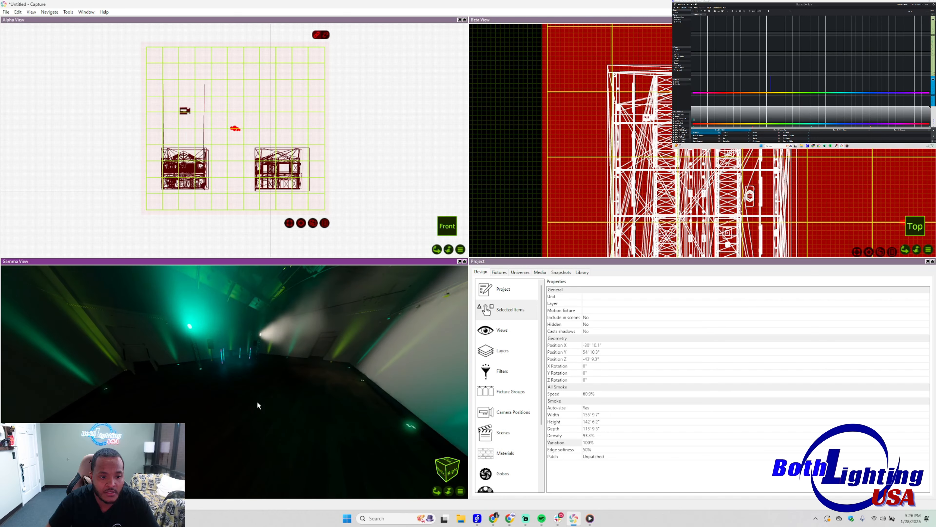
scroll(257, 401, "down", 3)
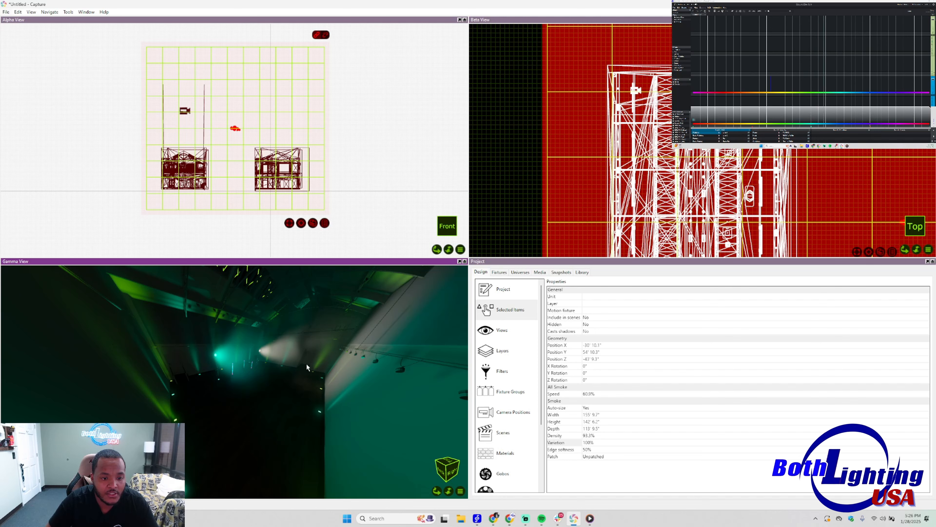
left_click(267, 383)
left_click(266, 381)
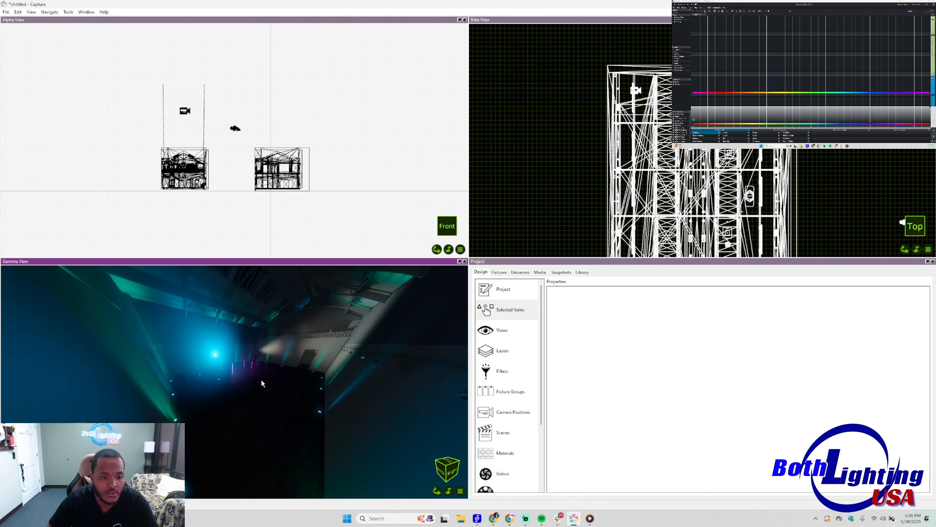
scroll(275, 374, "up", 3)
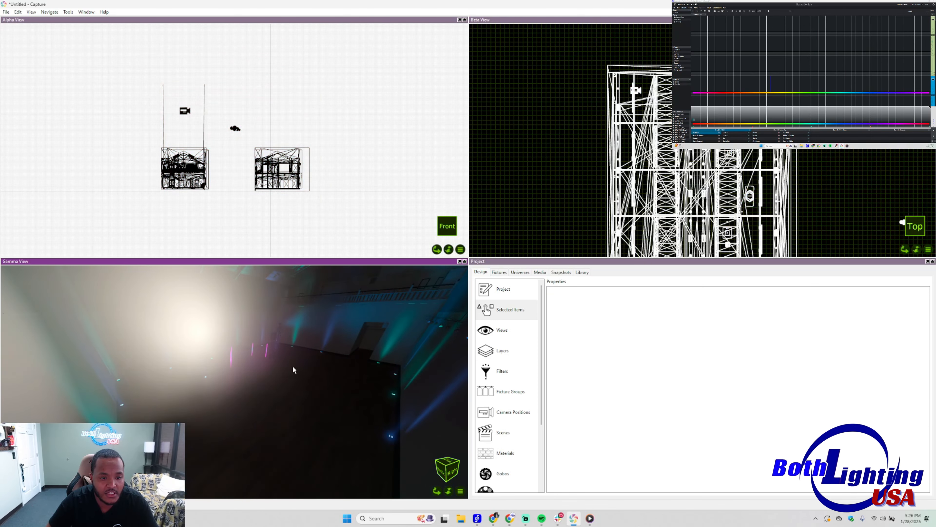
right_click_drag(300, 363, 251, 361)
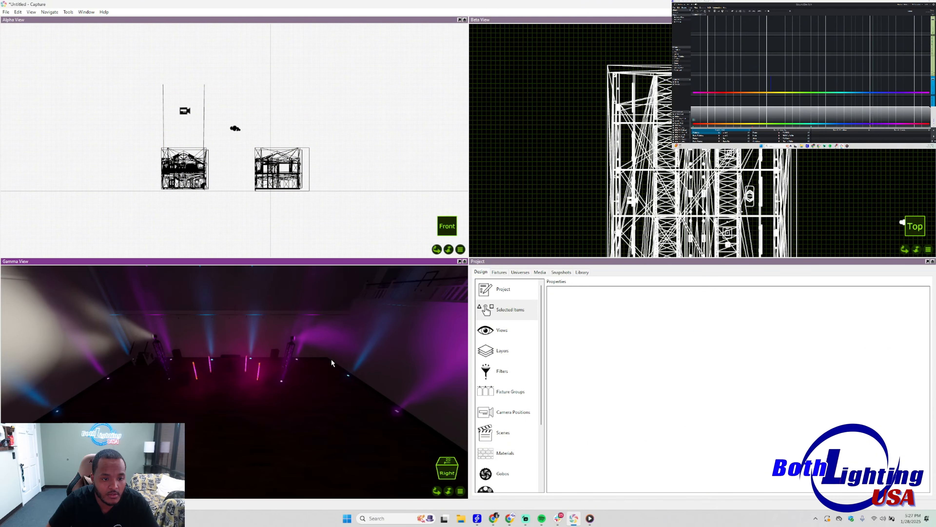
middle_click_drag(330, 358, 213, 361)
scroll(212, 362, "up", 3)
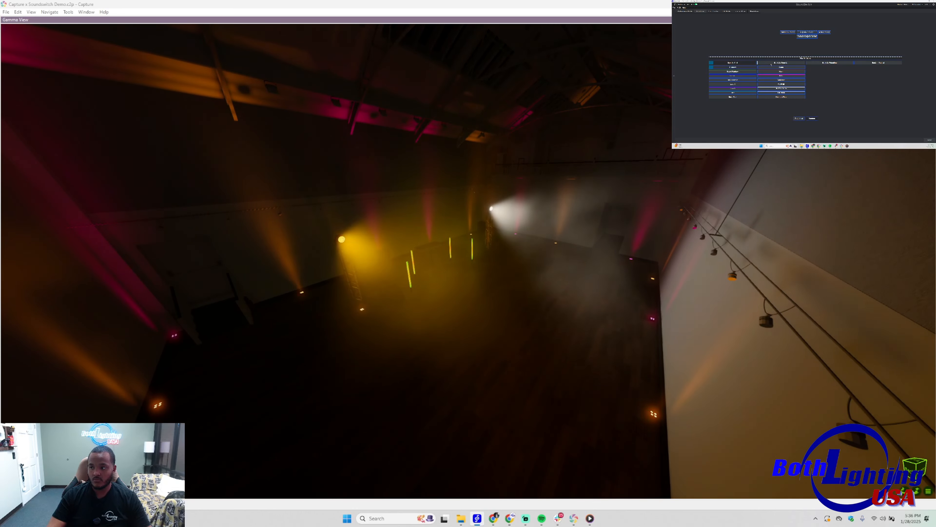
Switch to SoundSwitch and trigger several lighting presets from different groups to preview them on the venue in the Gamma View
left_click(771, 65)
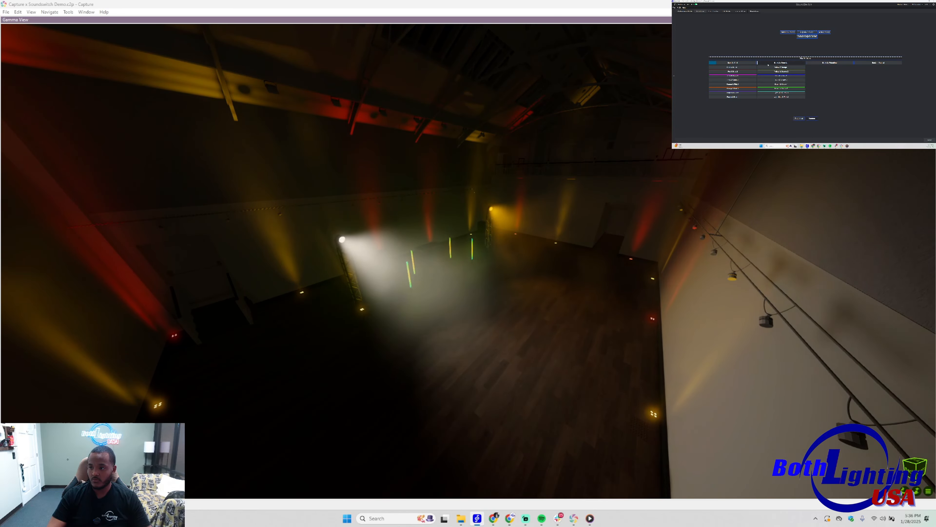
left_click(739, 68)
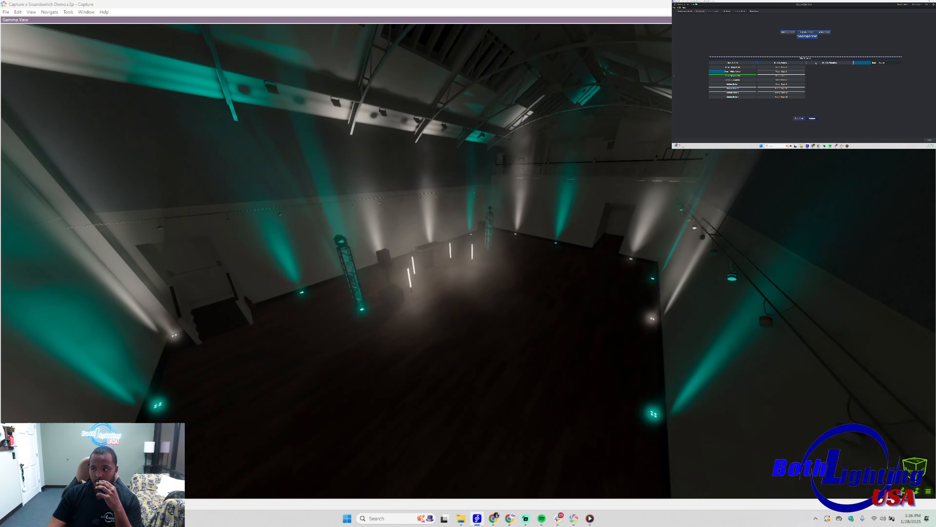
left_click(830, 63)
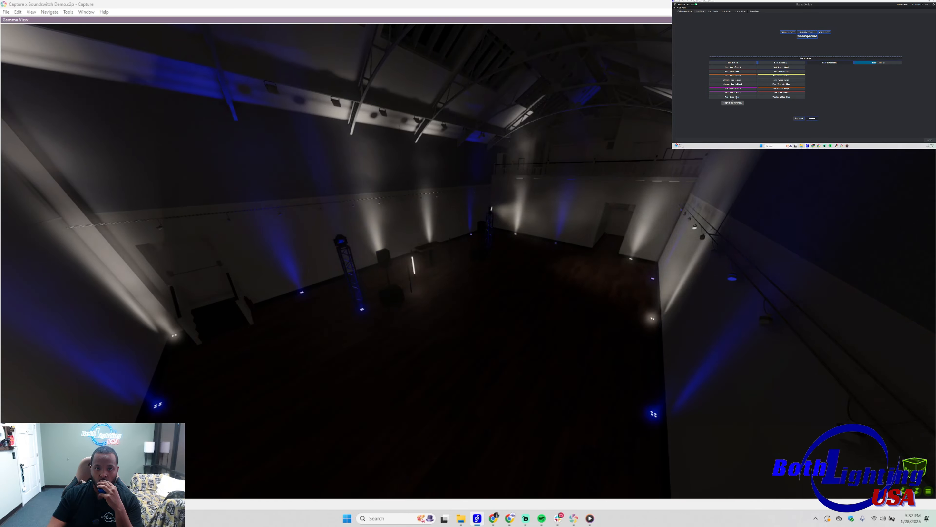
left_click(736, 97)
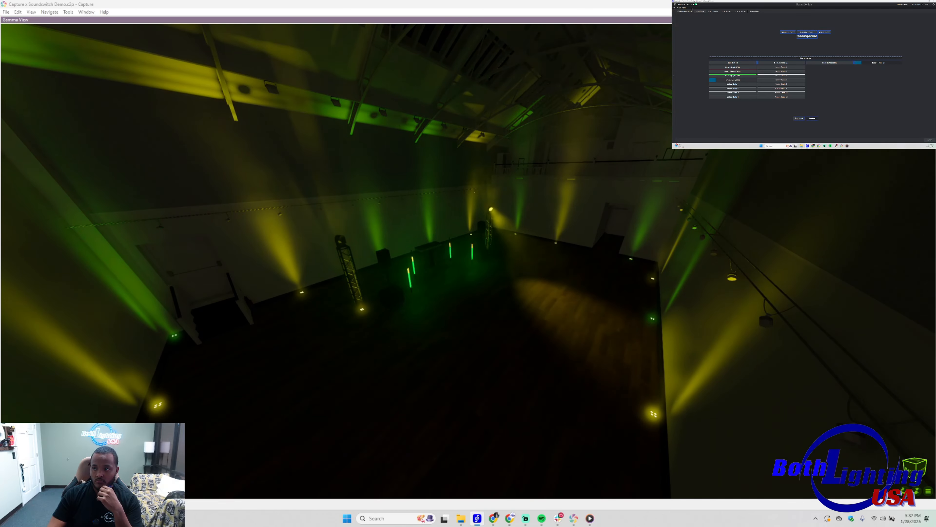
left_click(685, 12)
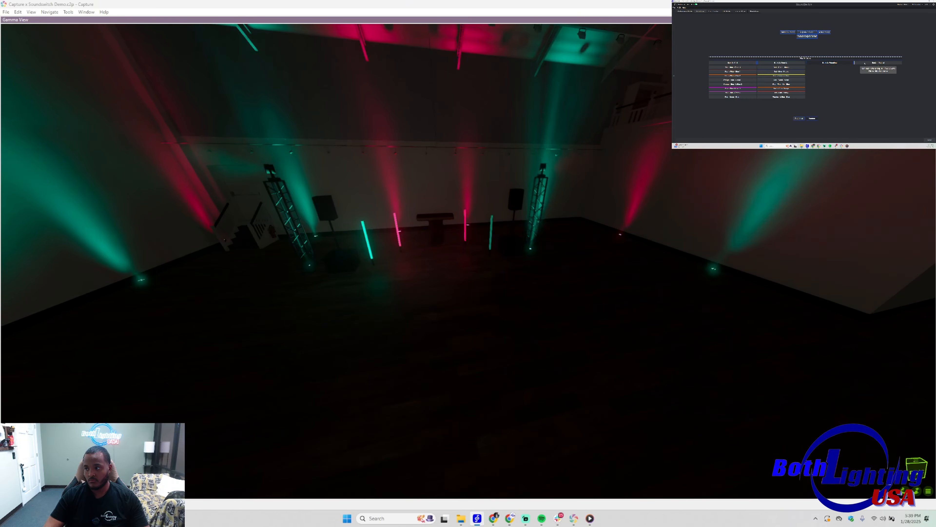
left_click(865, 64)
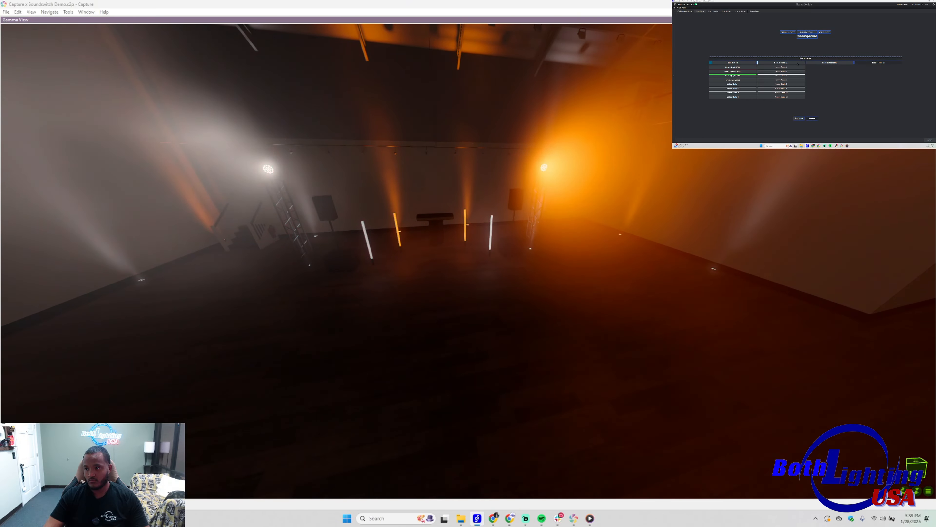
left_click(778, 72)
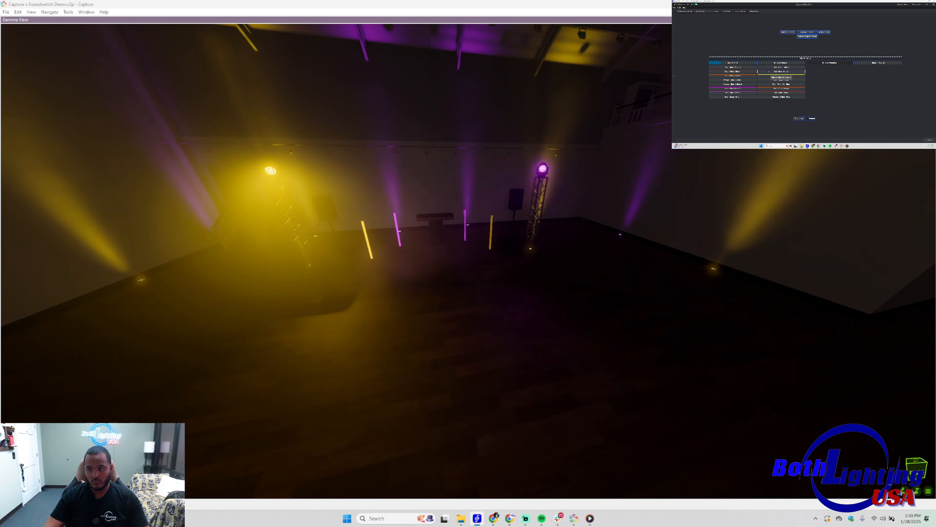
left_click(777, 67)
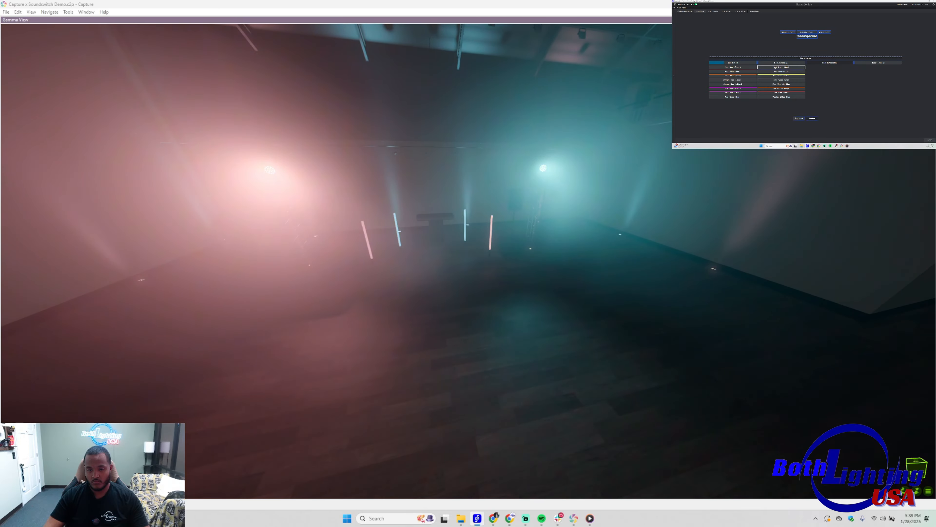